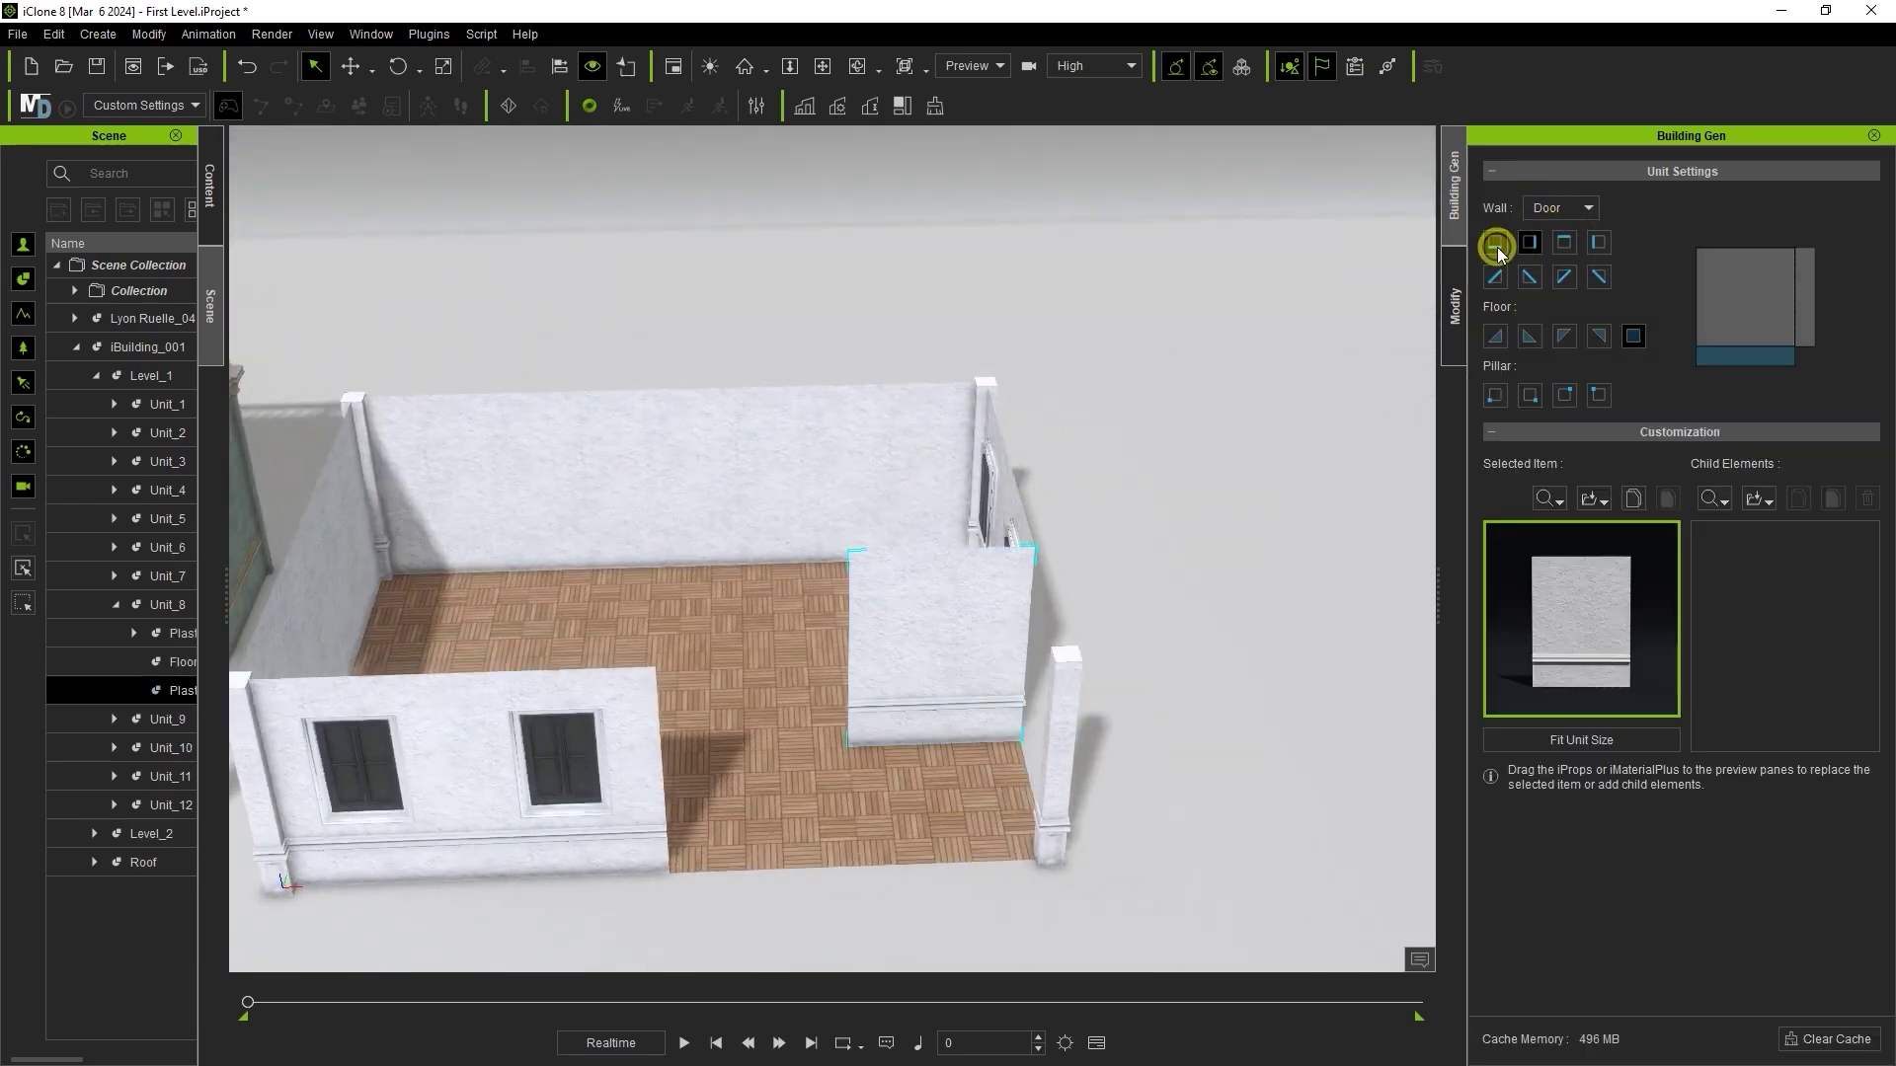
Replace the unit's plain front wall with a door wall and add a solid front wall to the neighbouring floor unit
left_click(1497, 246)
left_click(1497, 247)
right_click_drag(992, 626, 827, 747)
left_click(826, 749)
left_click(1562, 209)
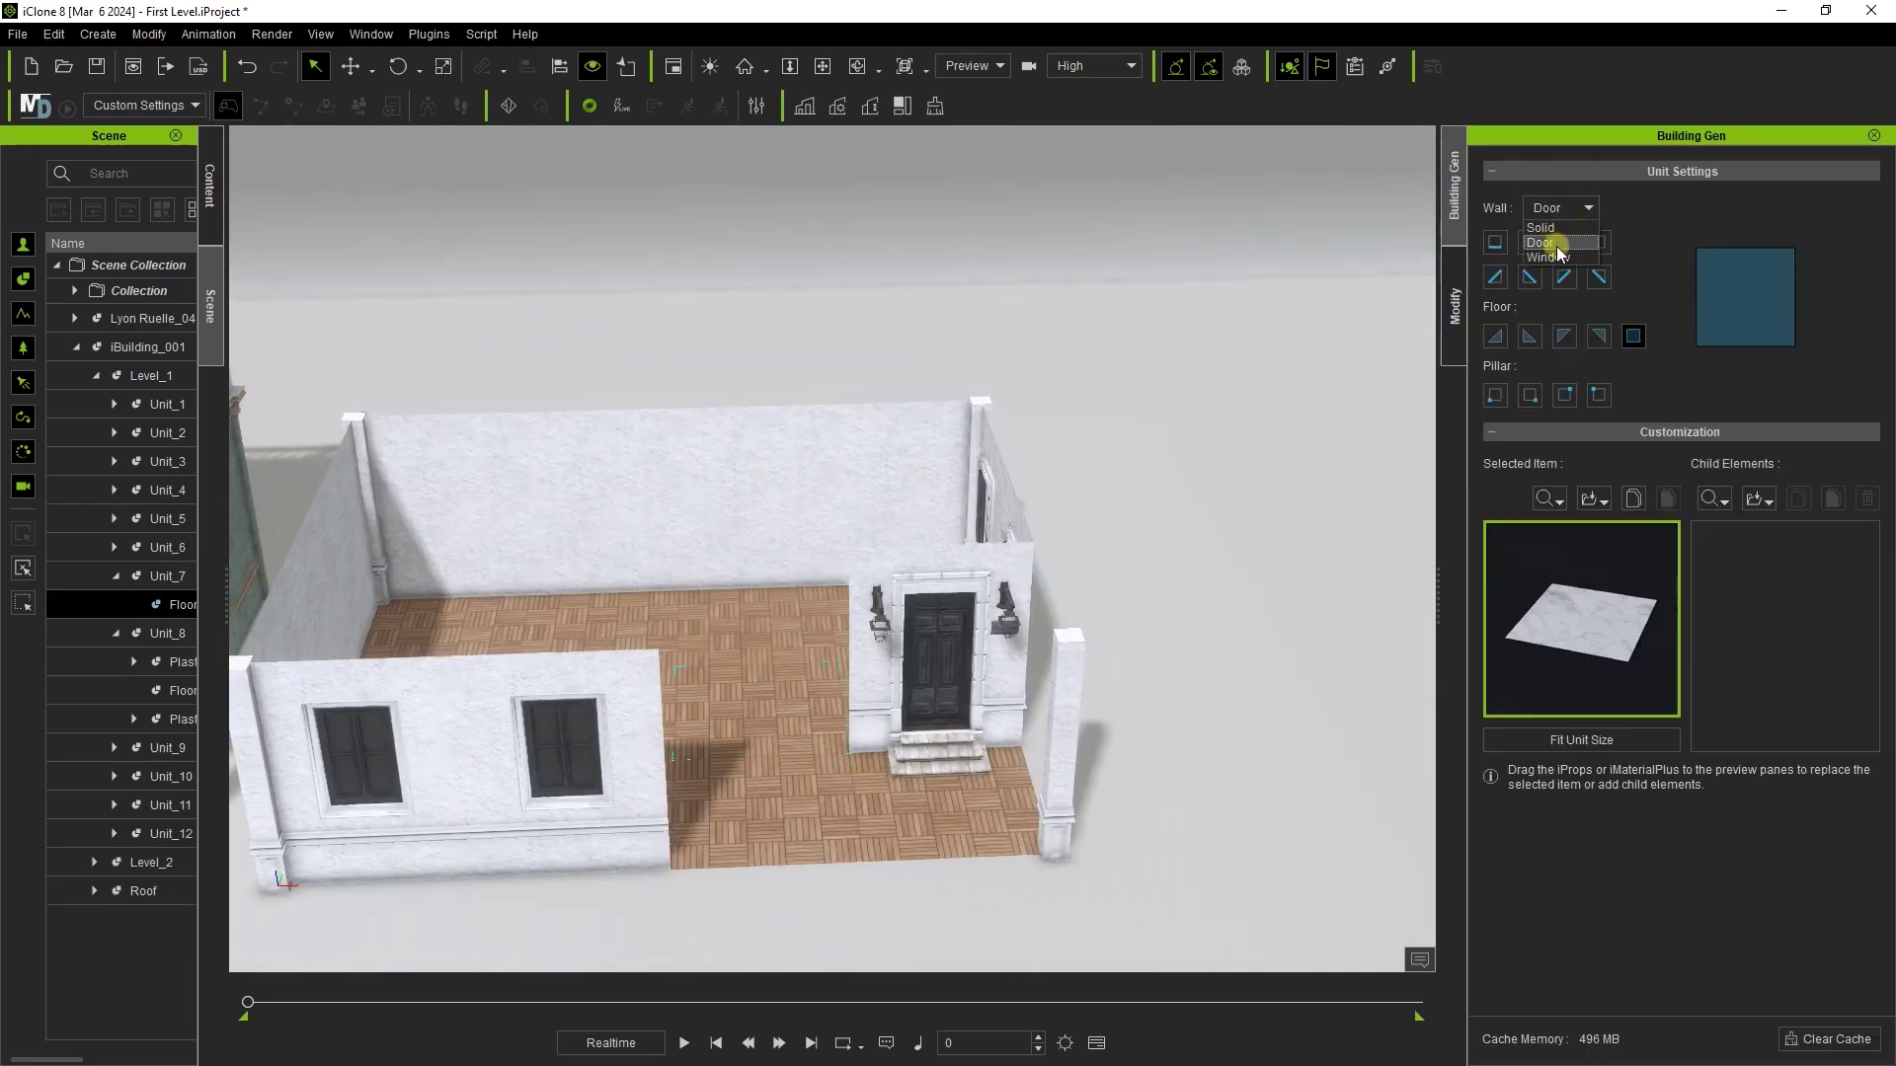
left_click(1541, 227)
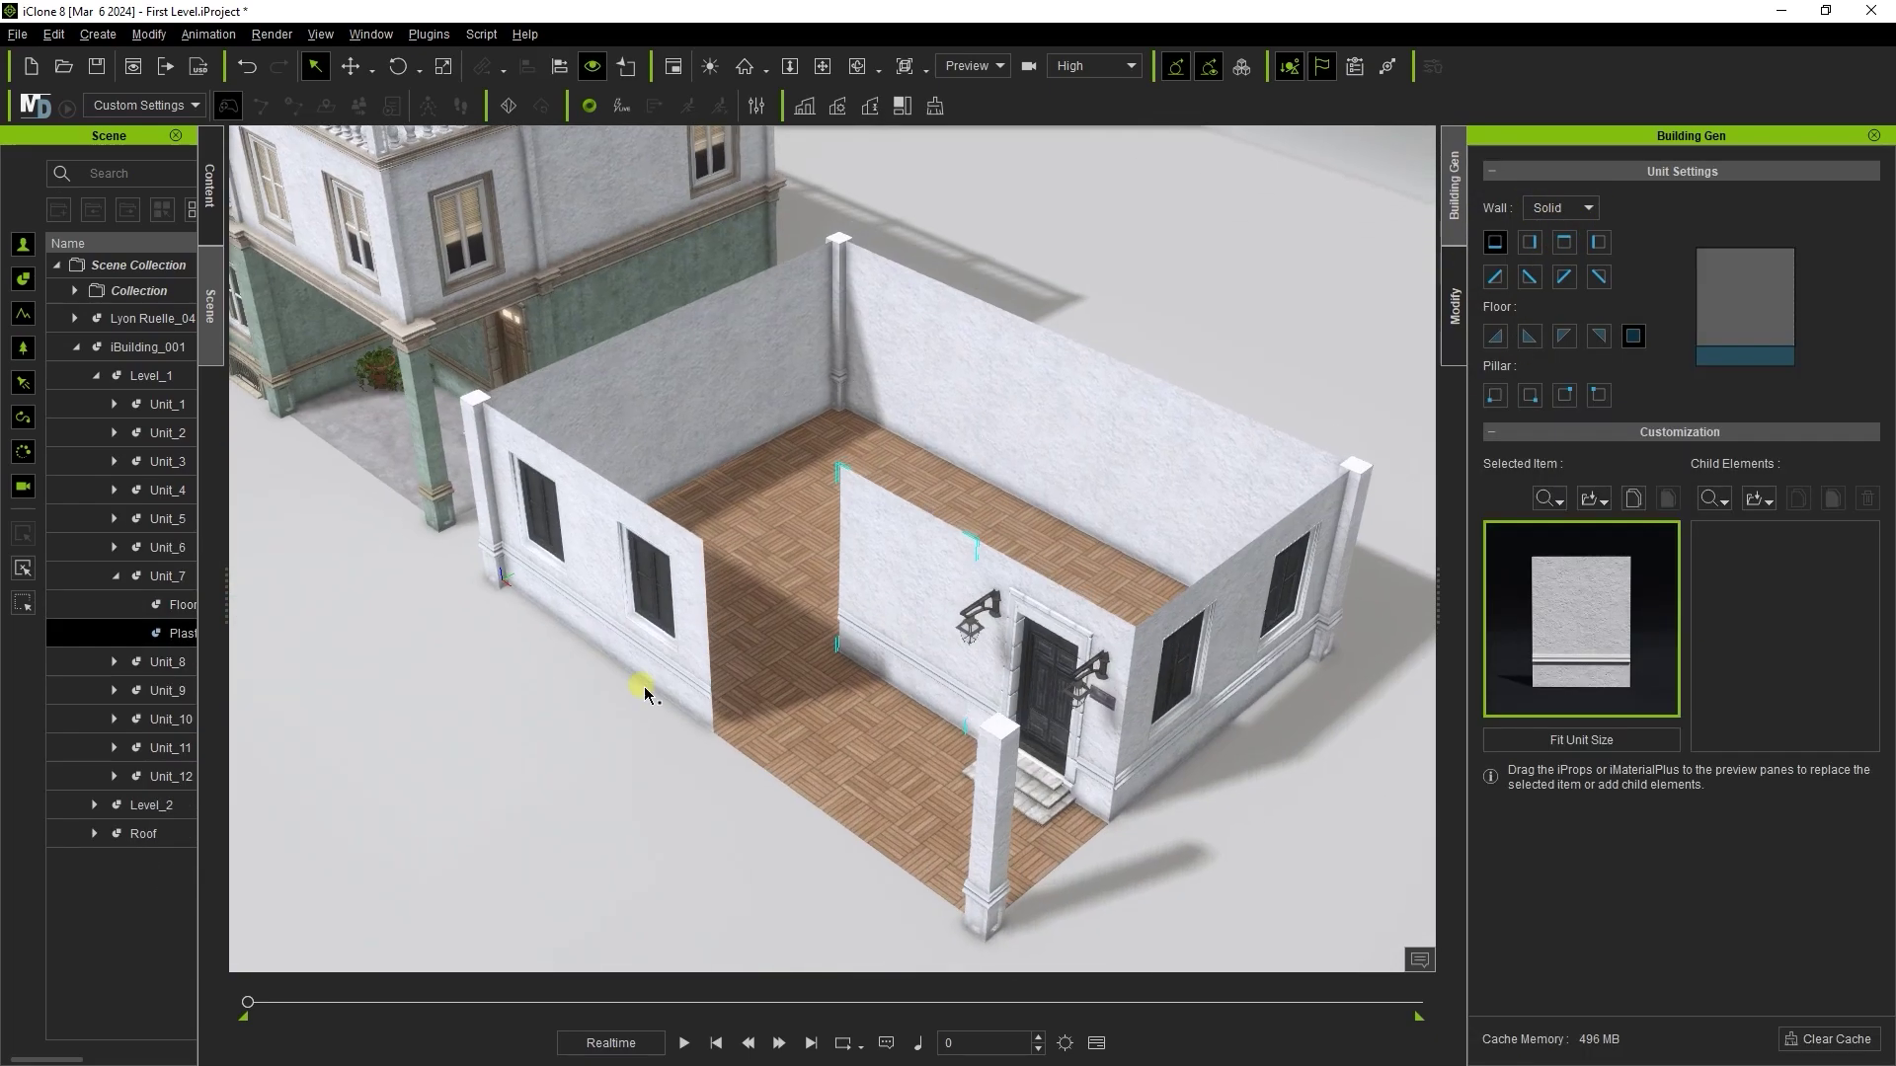
left_click(644, 685)
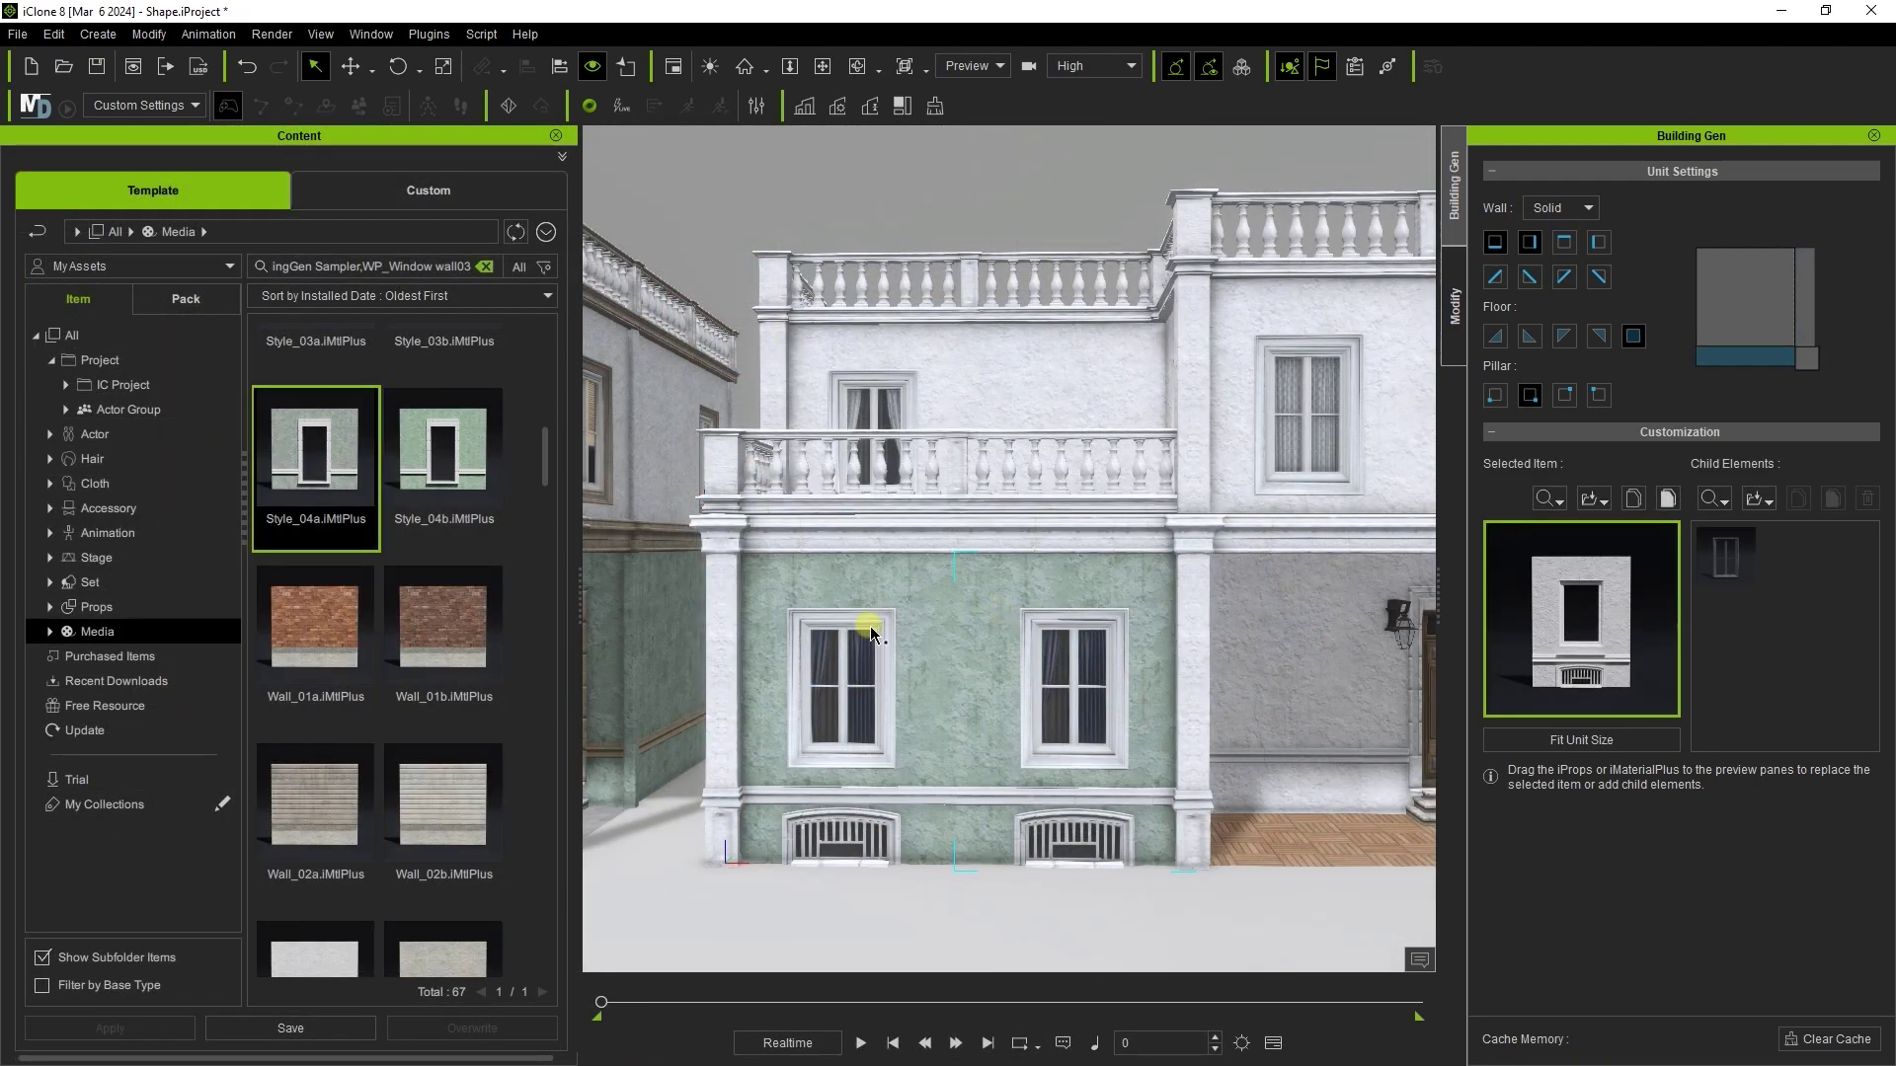
scroll(1206, 602, "down", 2)
middle_click_drag(1205, 602, 937, 727)
right_click_drag(1136, 671, 951, 728)
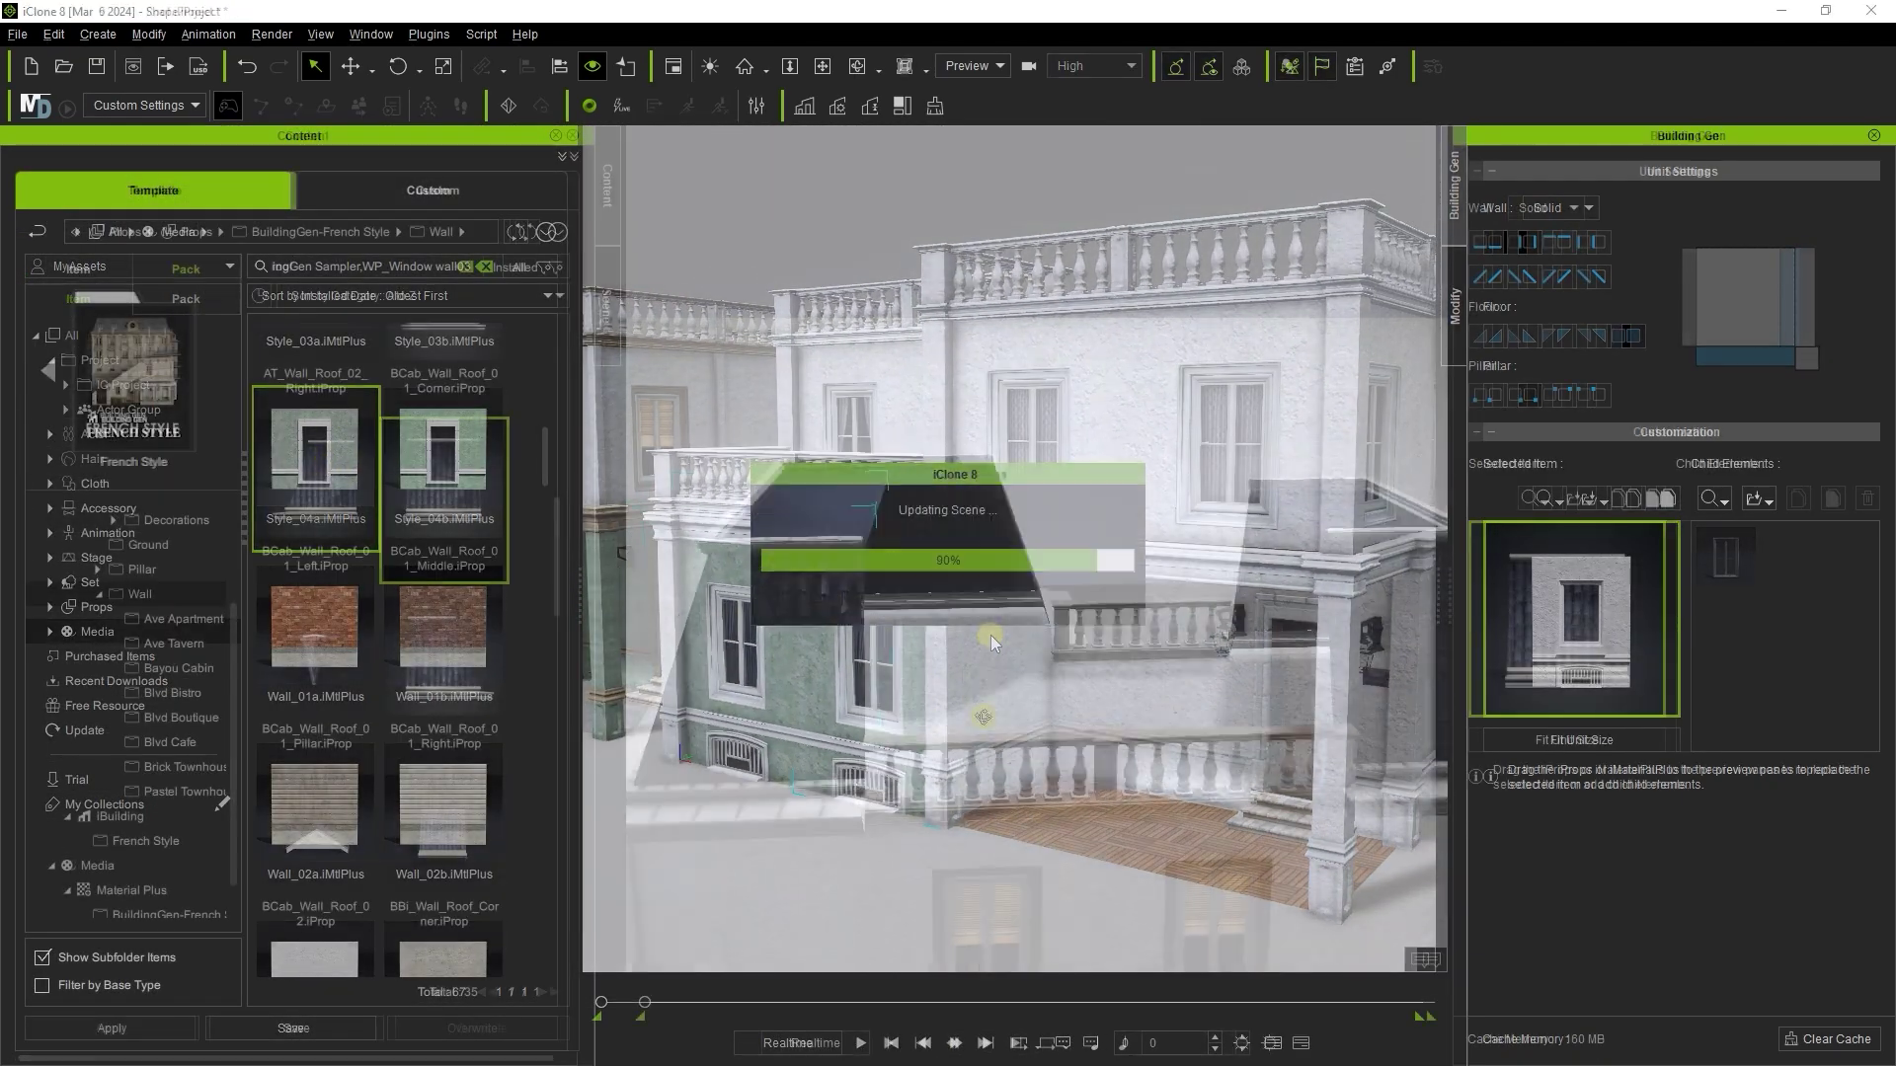
left_click(1197, 610)
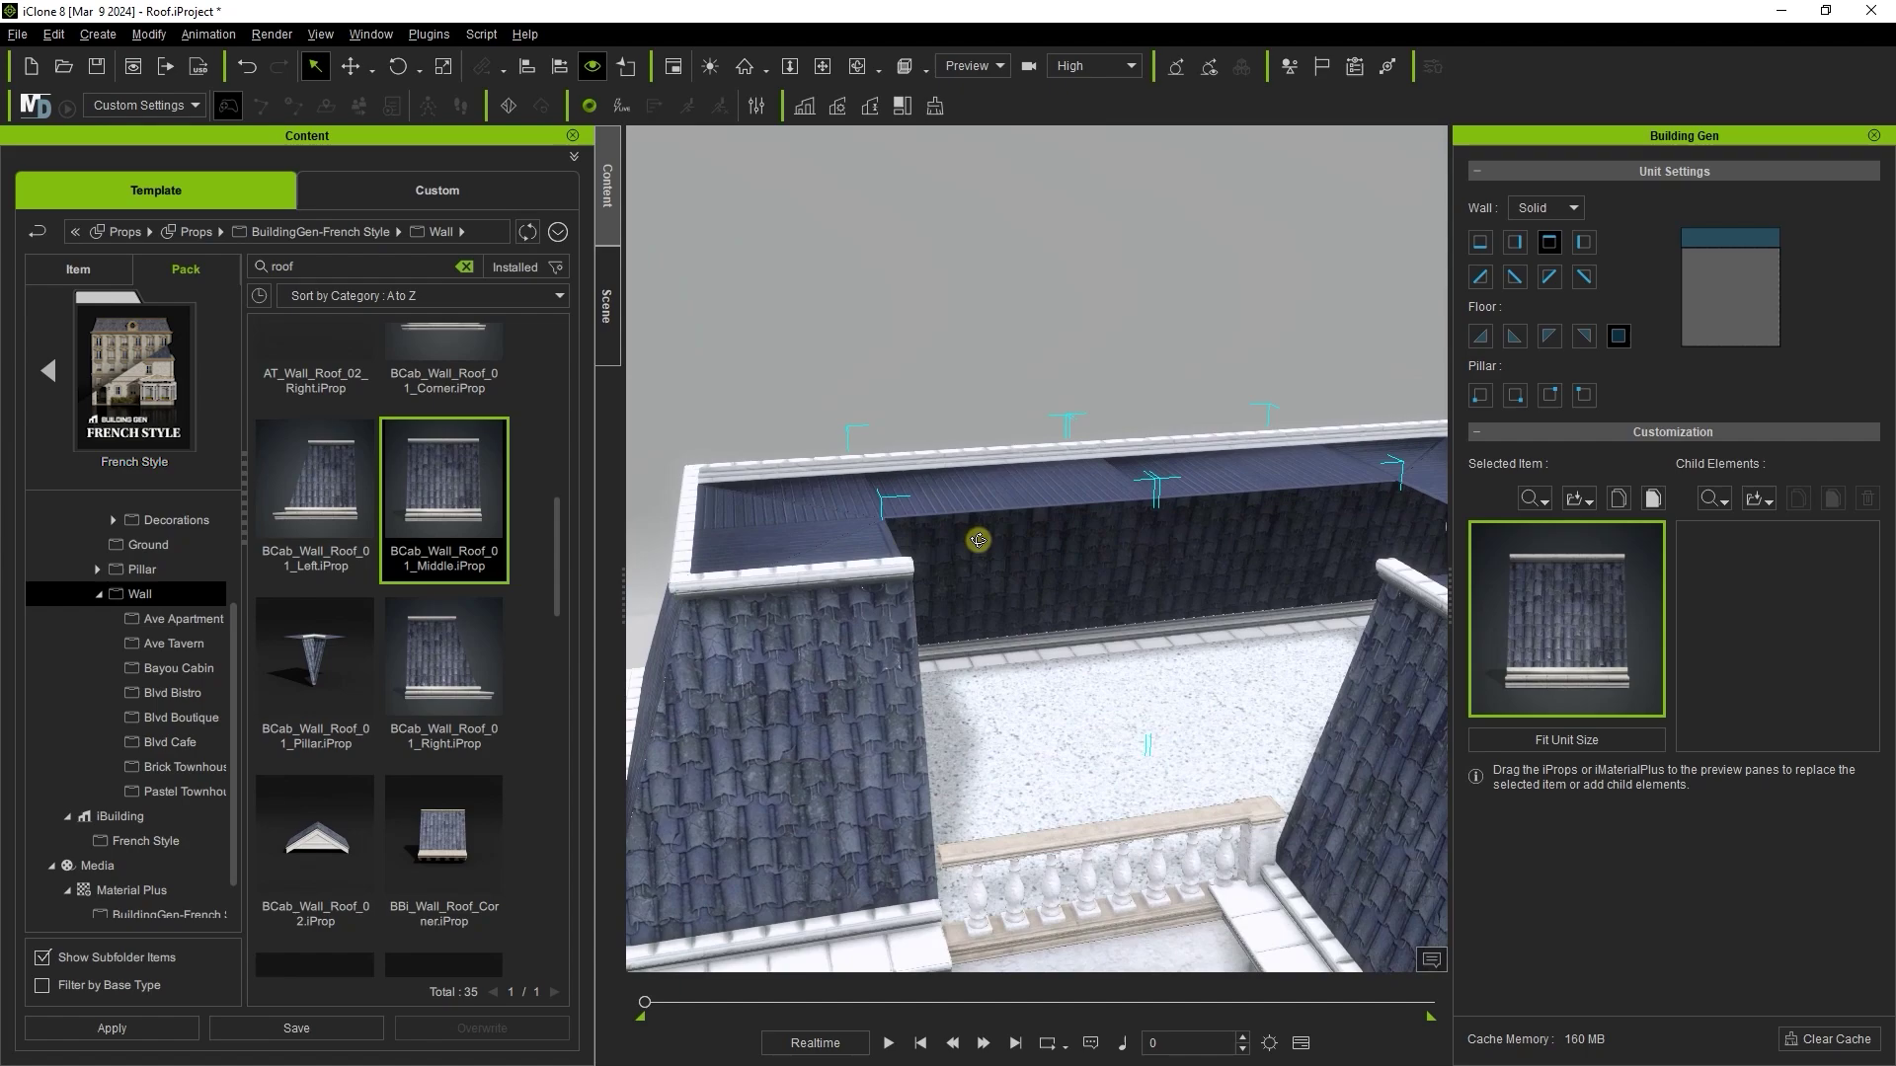
Paste the copied tiled roof wall onto another unit of the roof level
left_click(1007, 753)
left_click(1652, 498)
left_click(1161, 548)
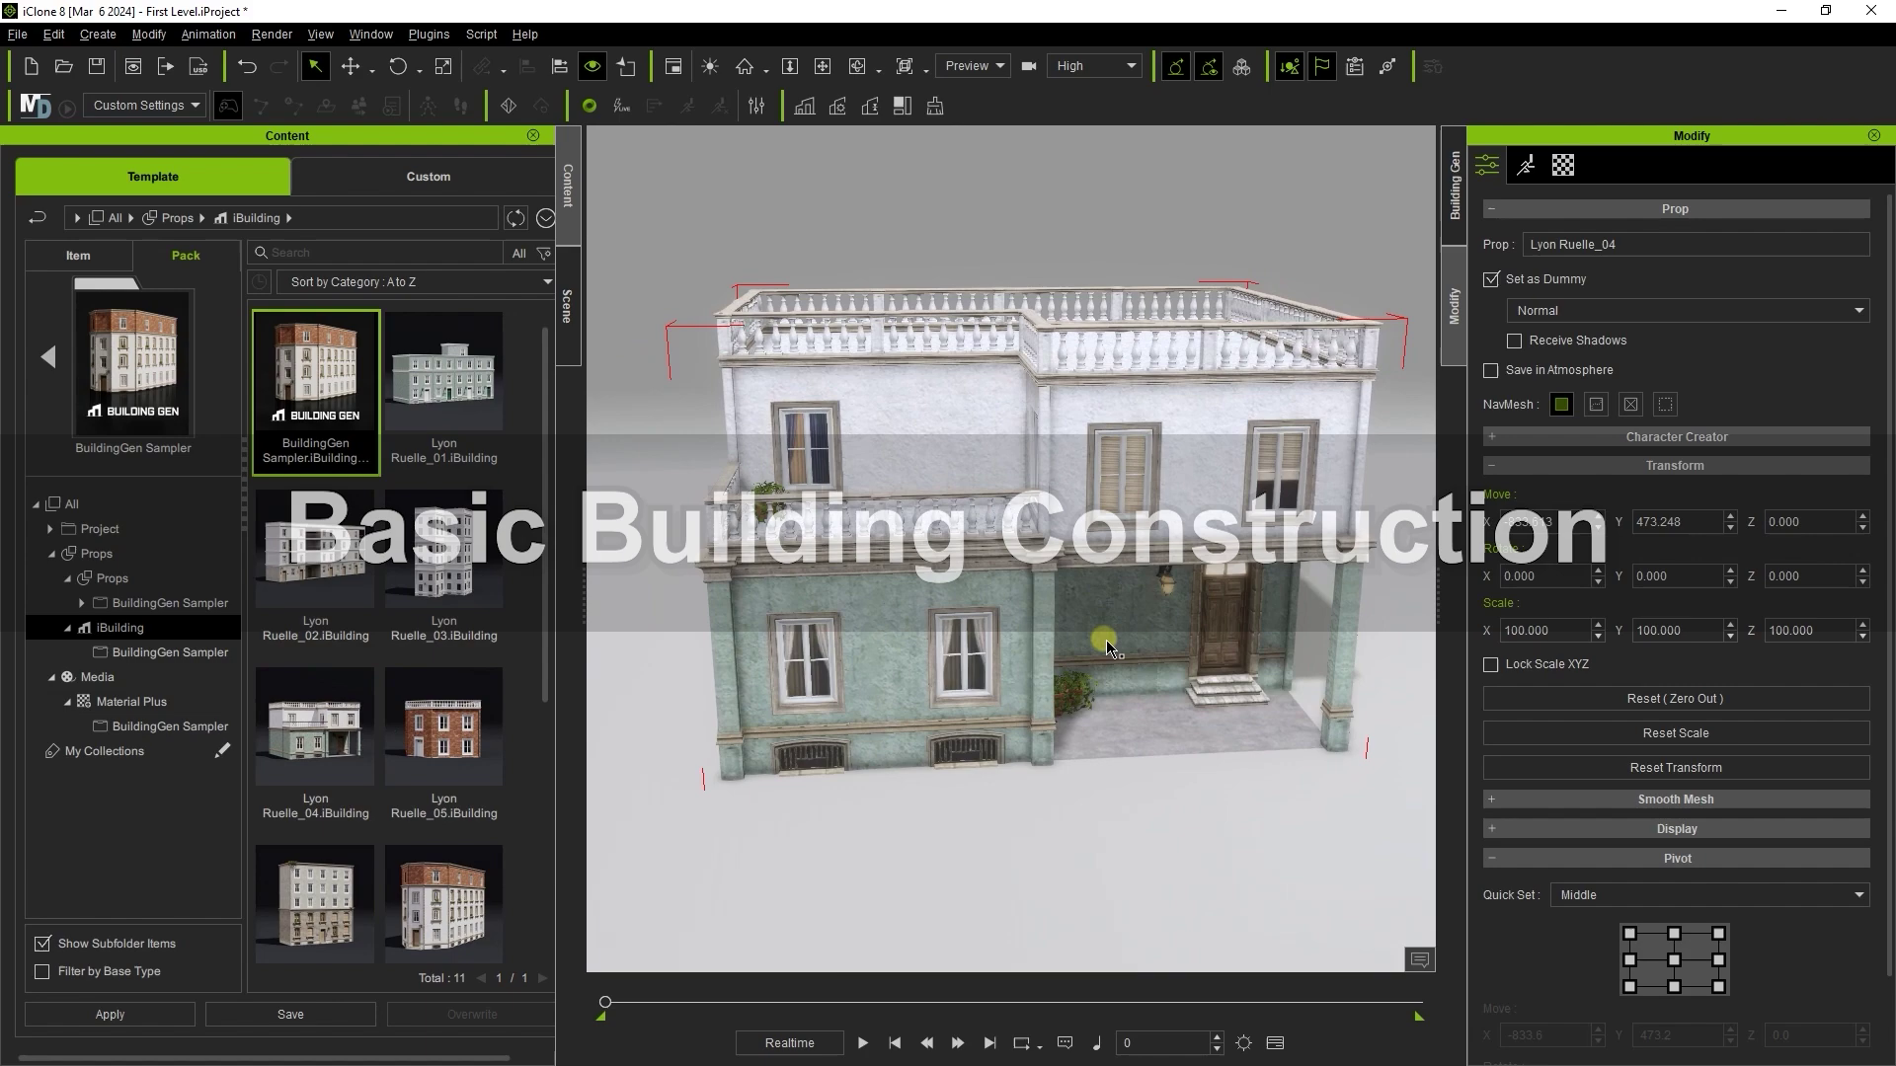
Build a new White Plaster building from the BuildingGen Sampler configuration beside the existing building
right_click_drag(1104, 648, 1284, 659, "alt")
left_click_drag(1284, 659, 848, 701, "alt")
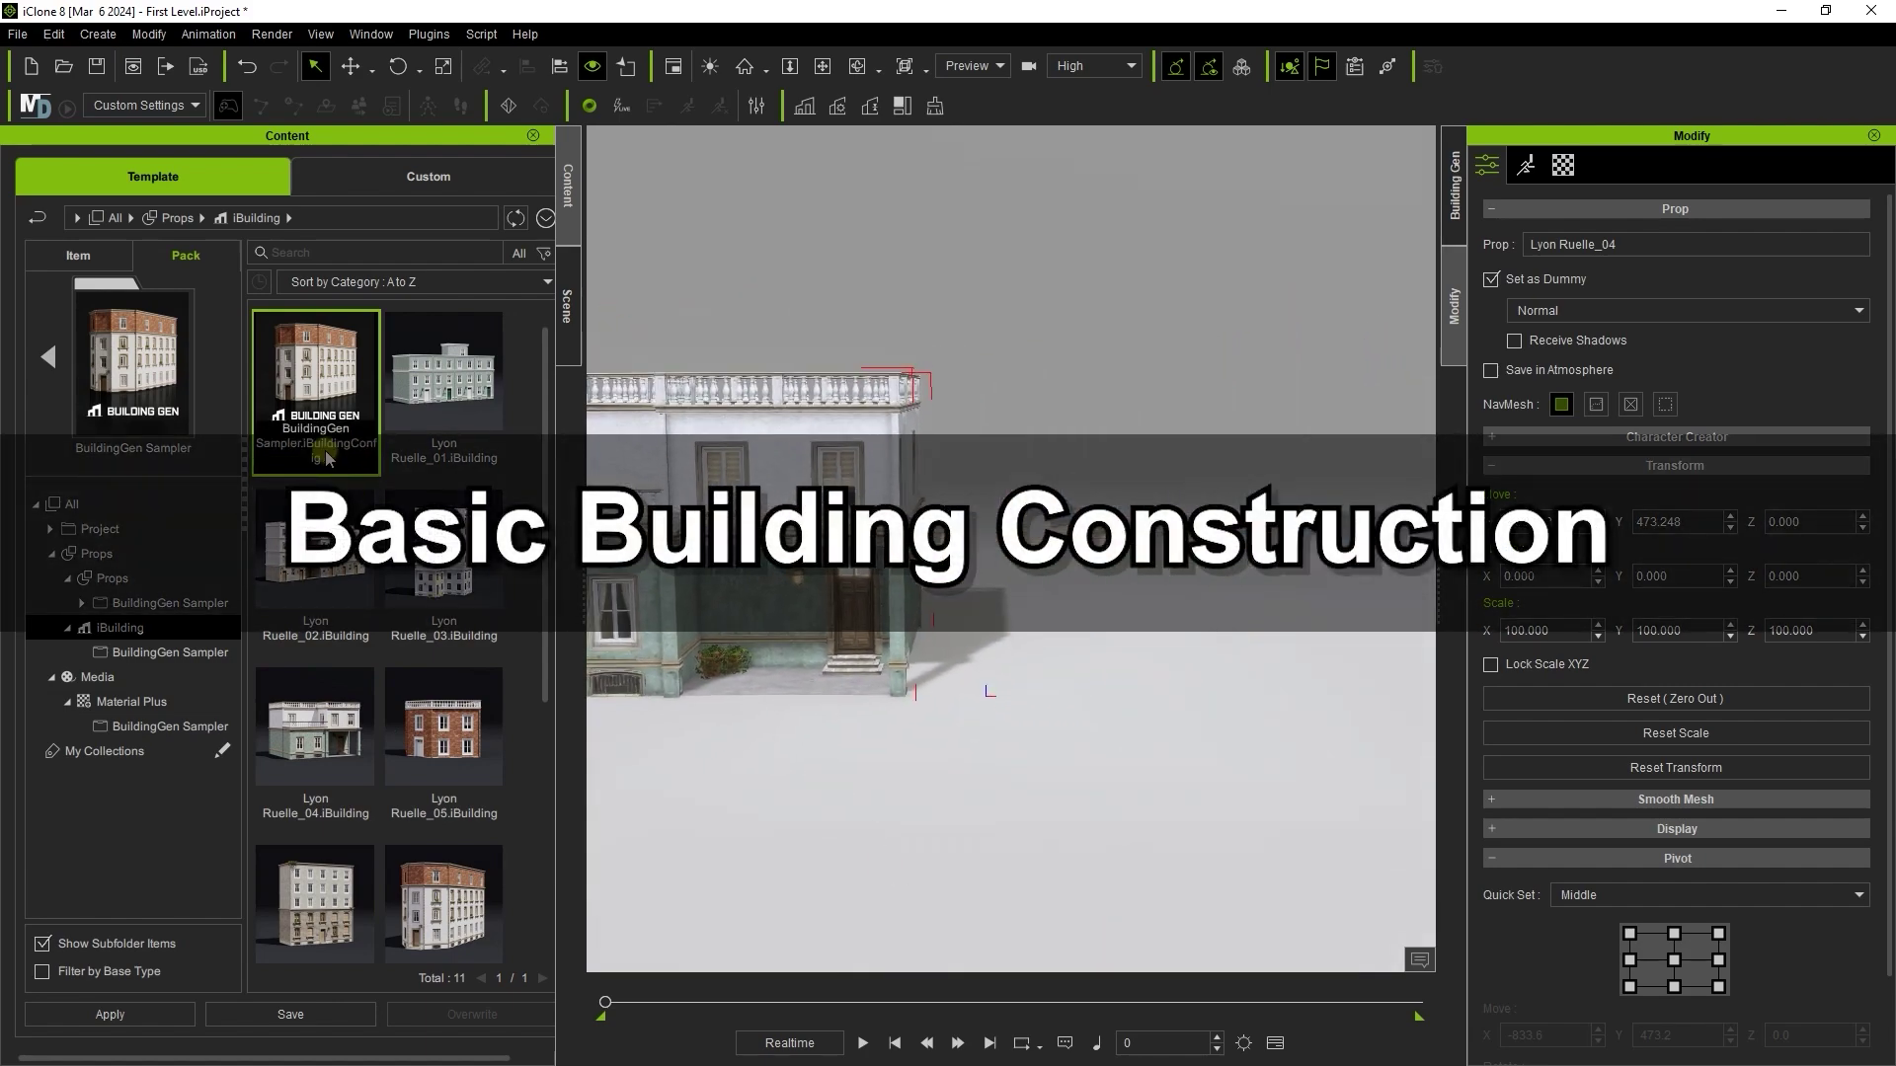
double_click(316, 407)
right_click_drag(1103, 540, 950, 746, "alt")
left_click_drag(530, 332, 521, 310)
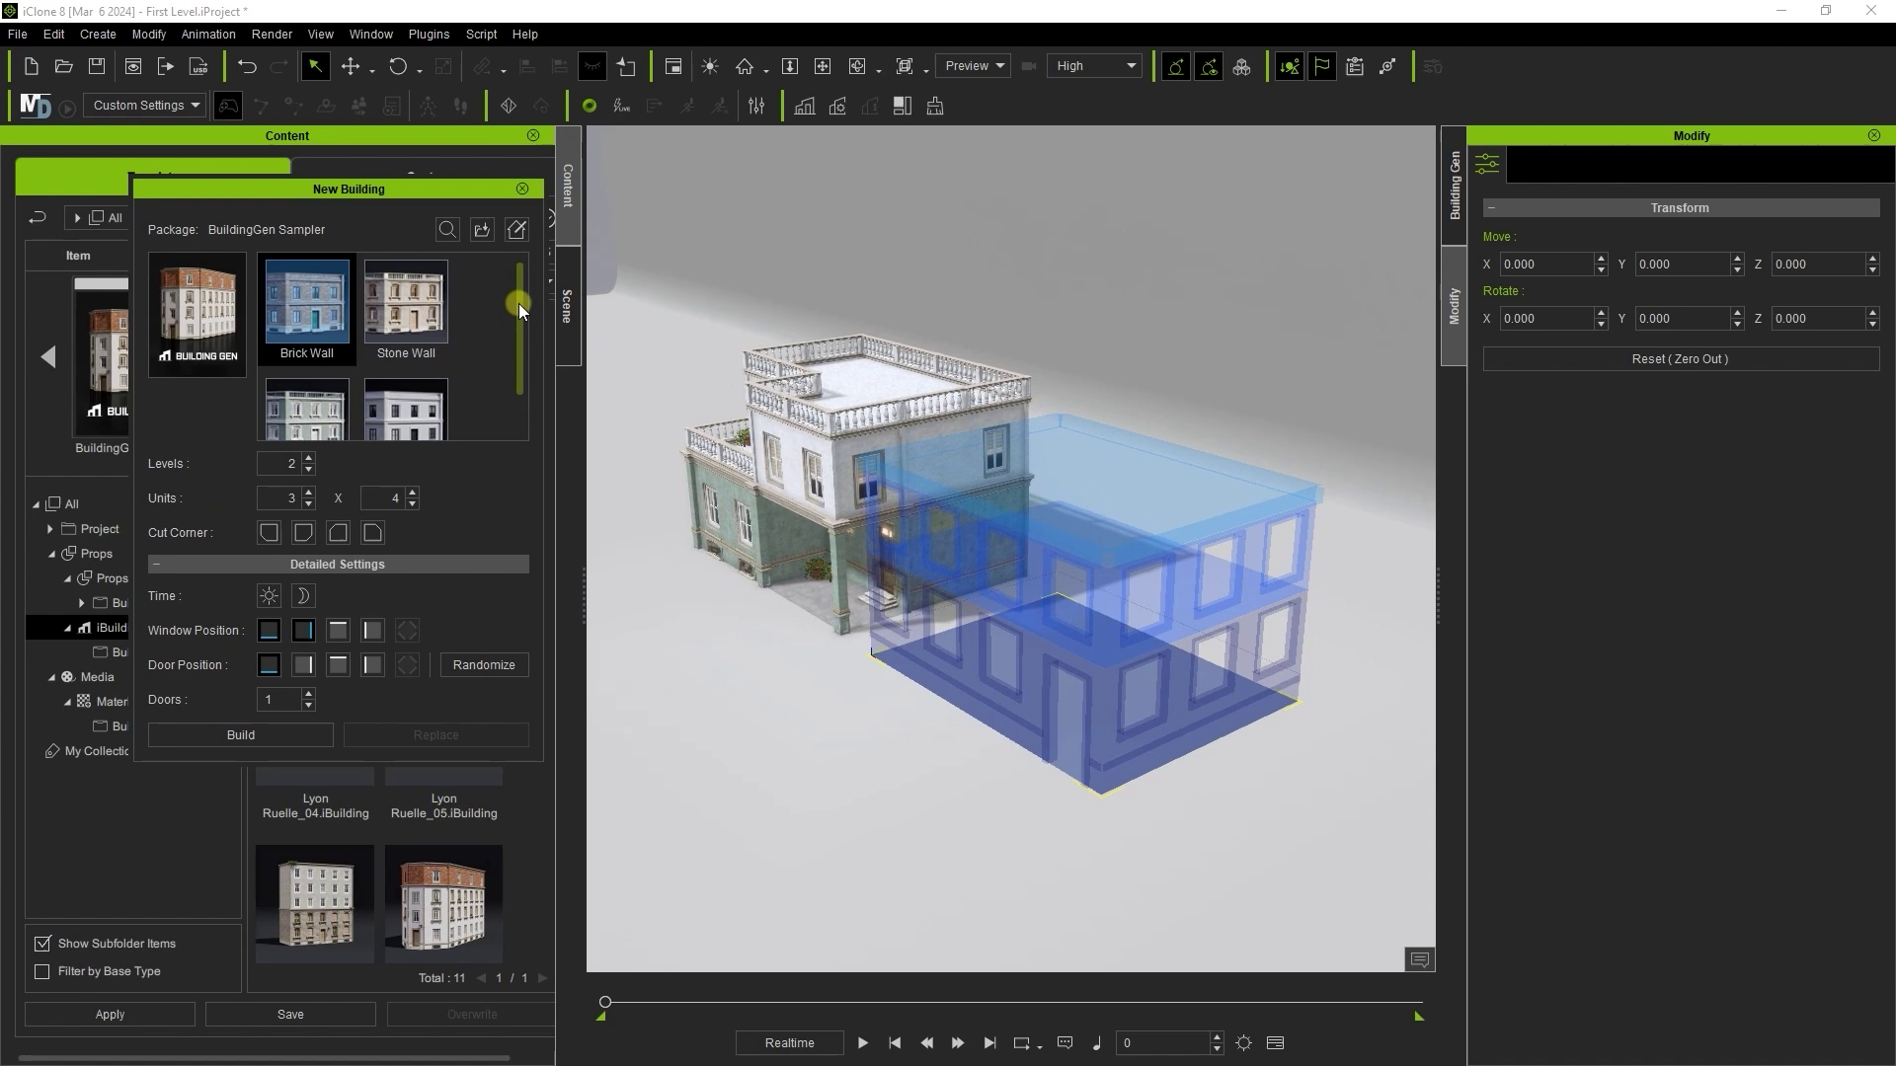
left_click(245, 736)
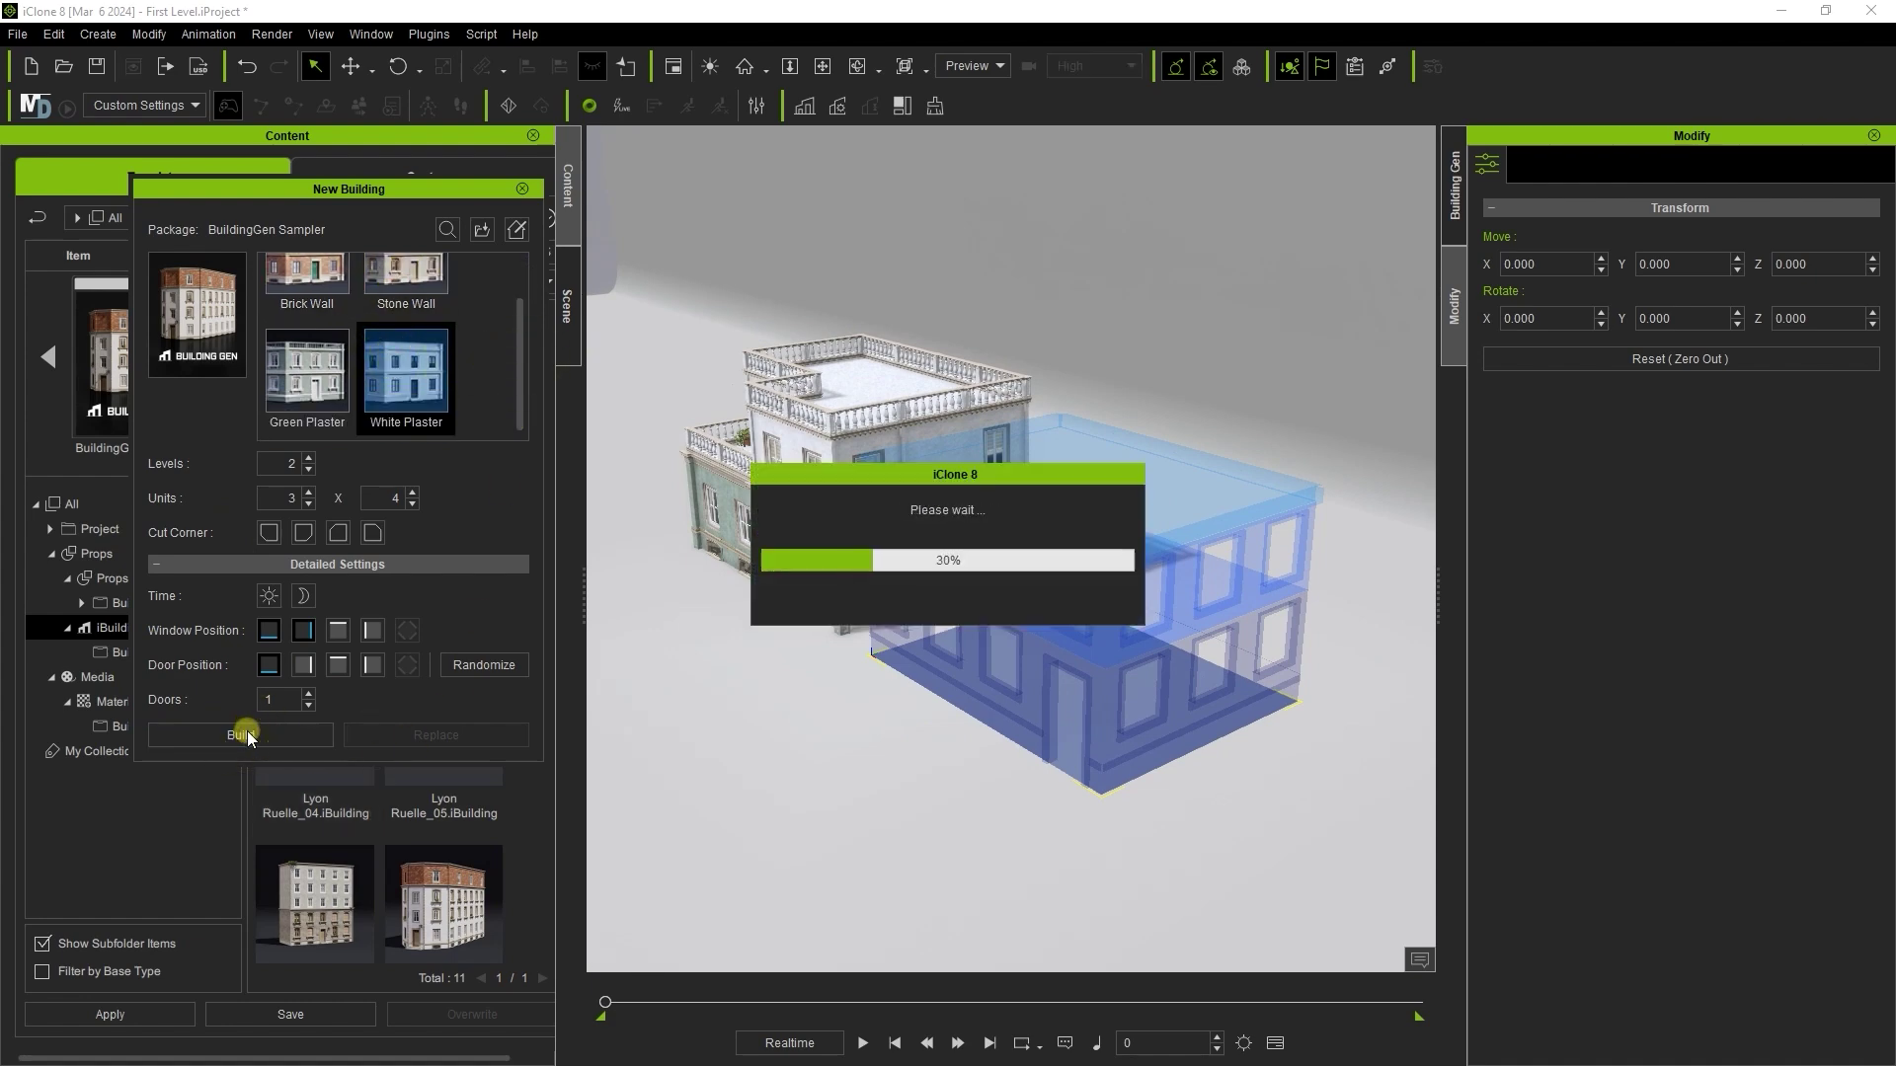
left_click(522, 189)
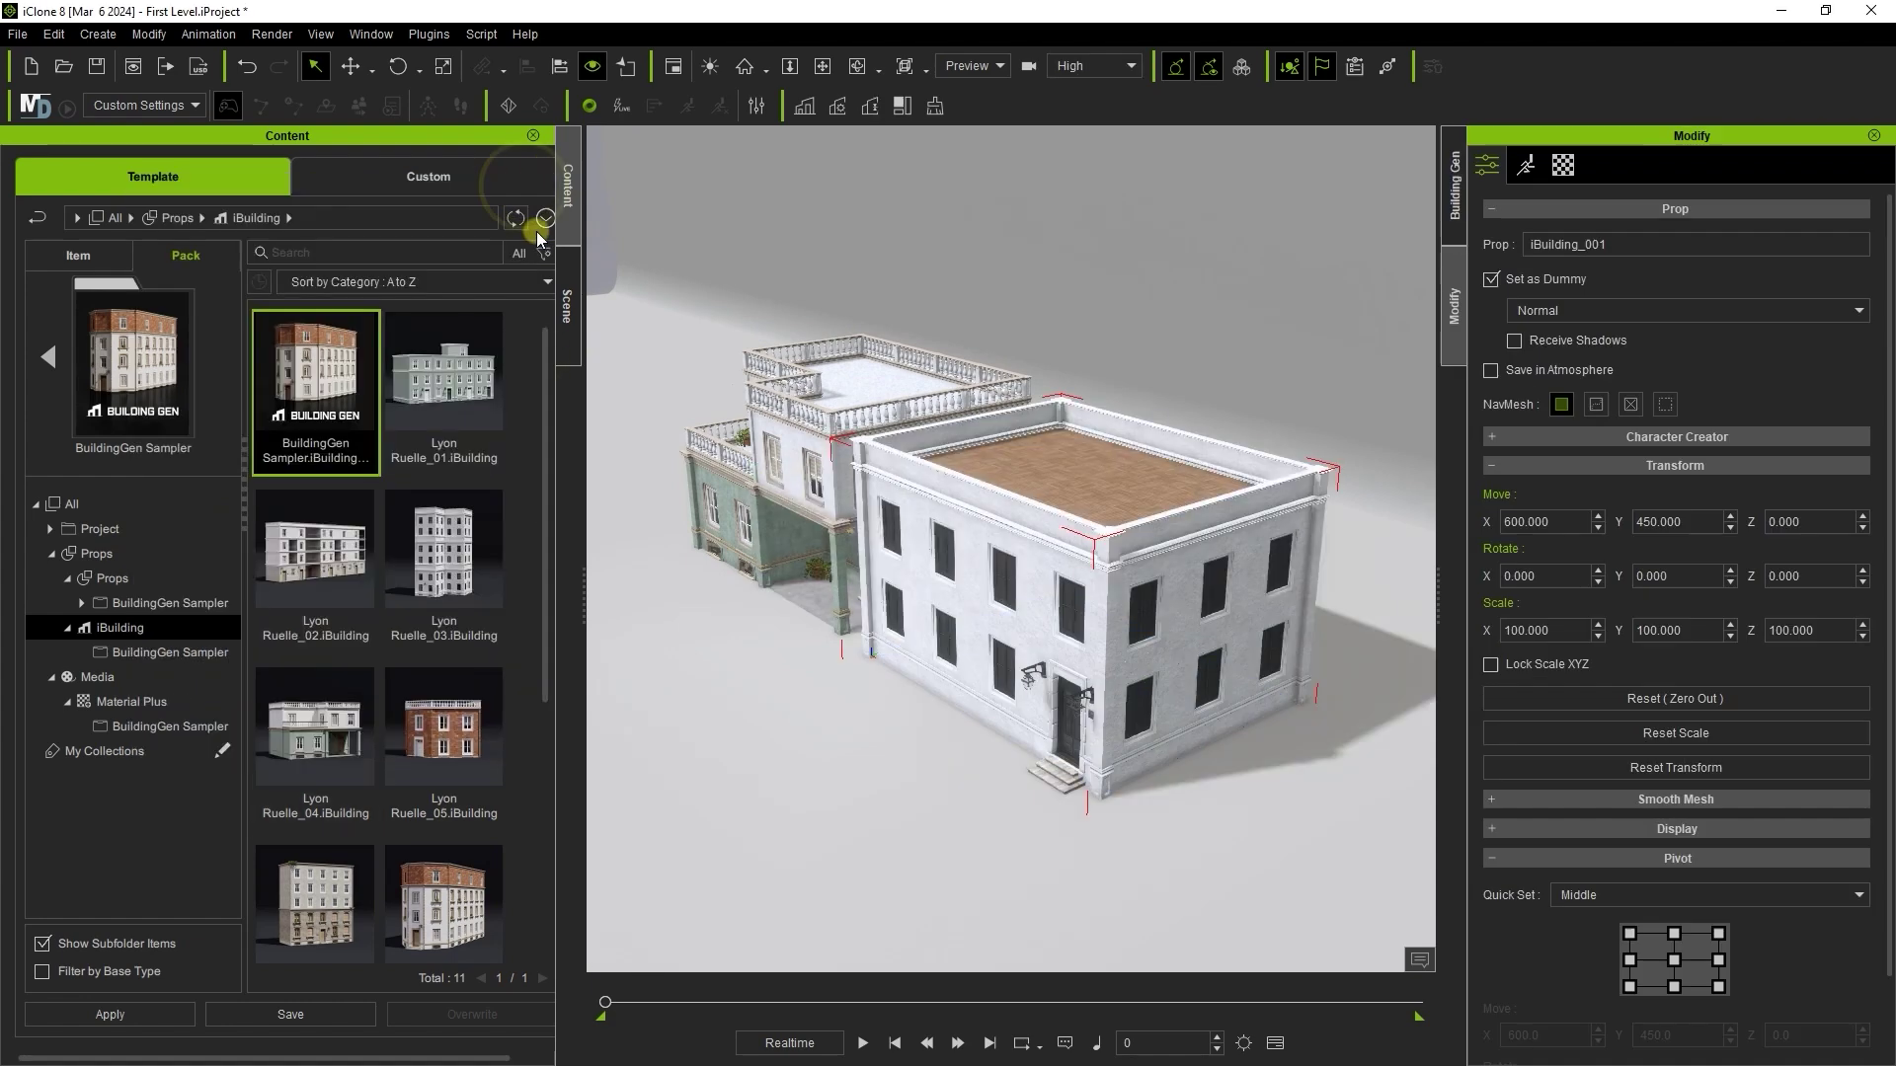
Expand iBuilding_001 in the scene list and hide its Level_2 and Roof
right_click_drag(997, 663, 1094, 700, "alt")
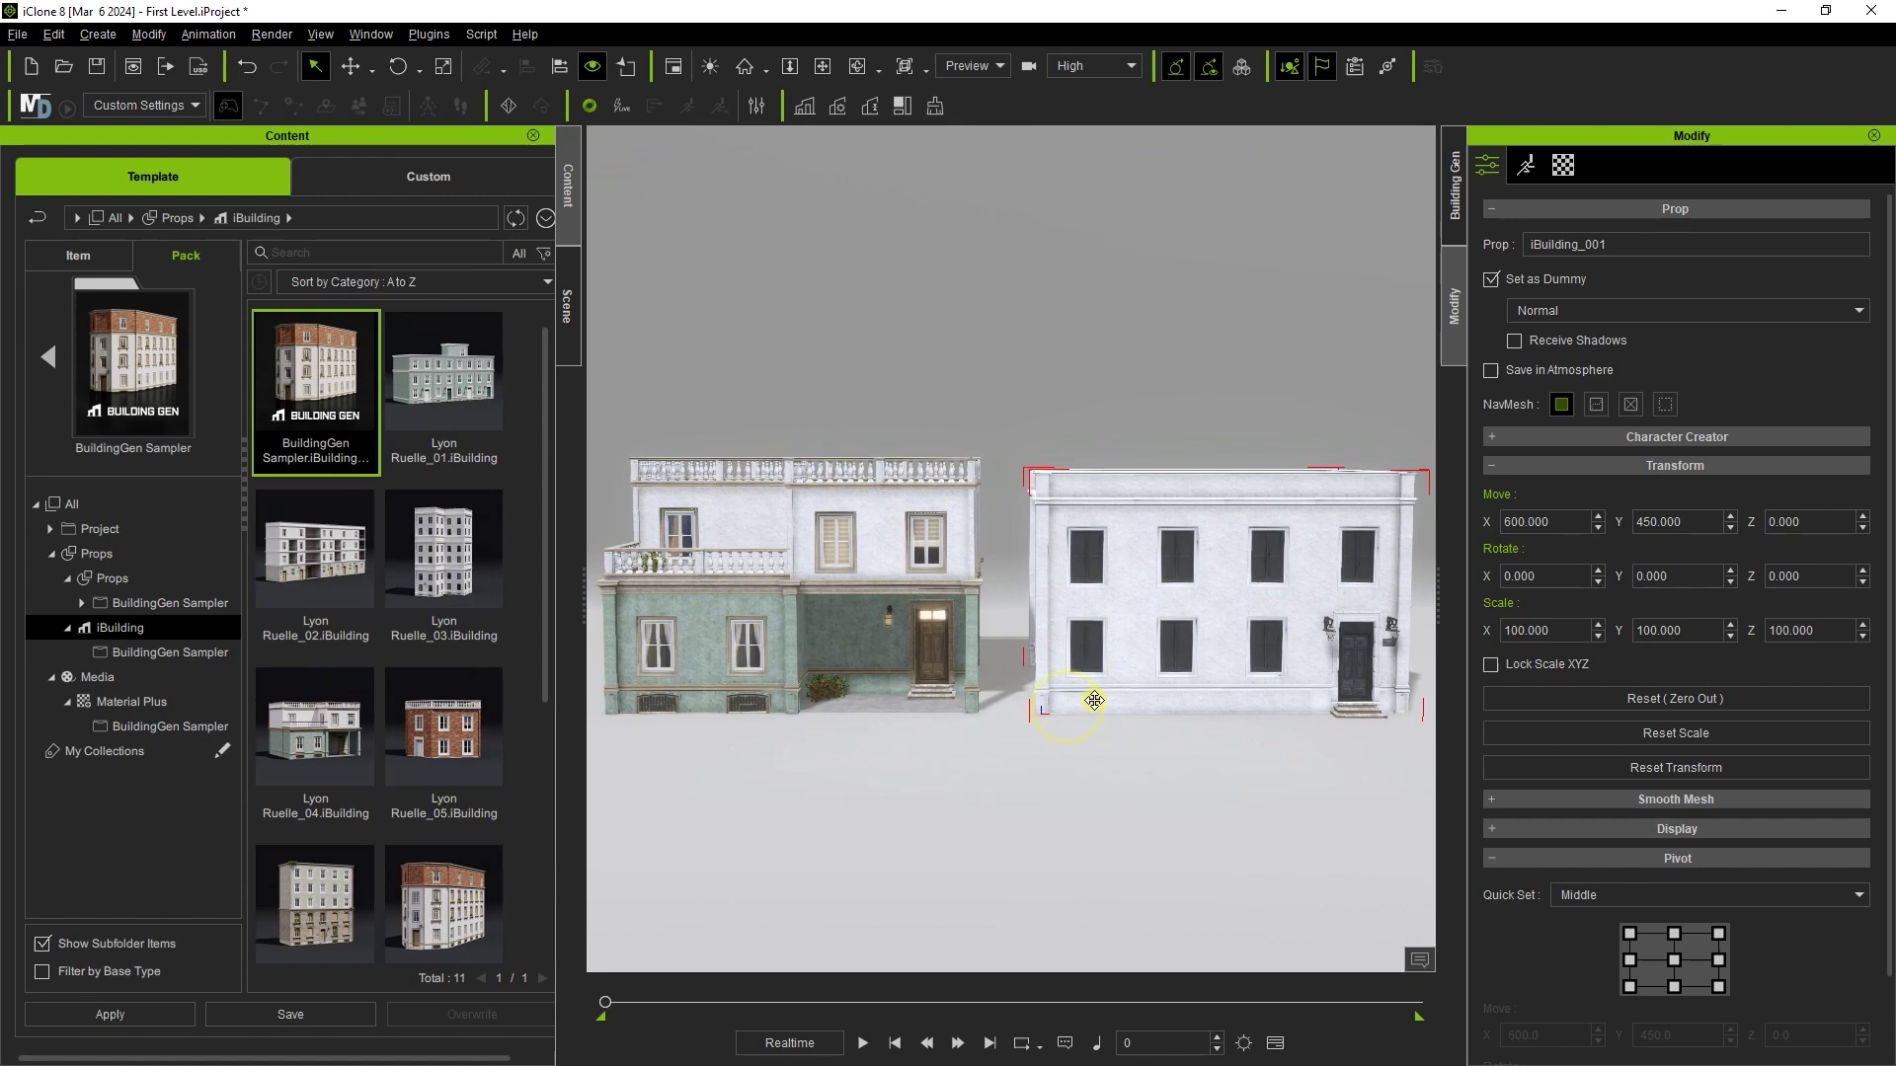
left_click(571, 308)
left_click(71, 346)
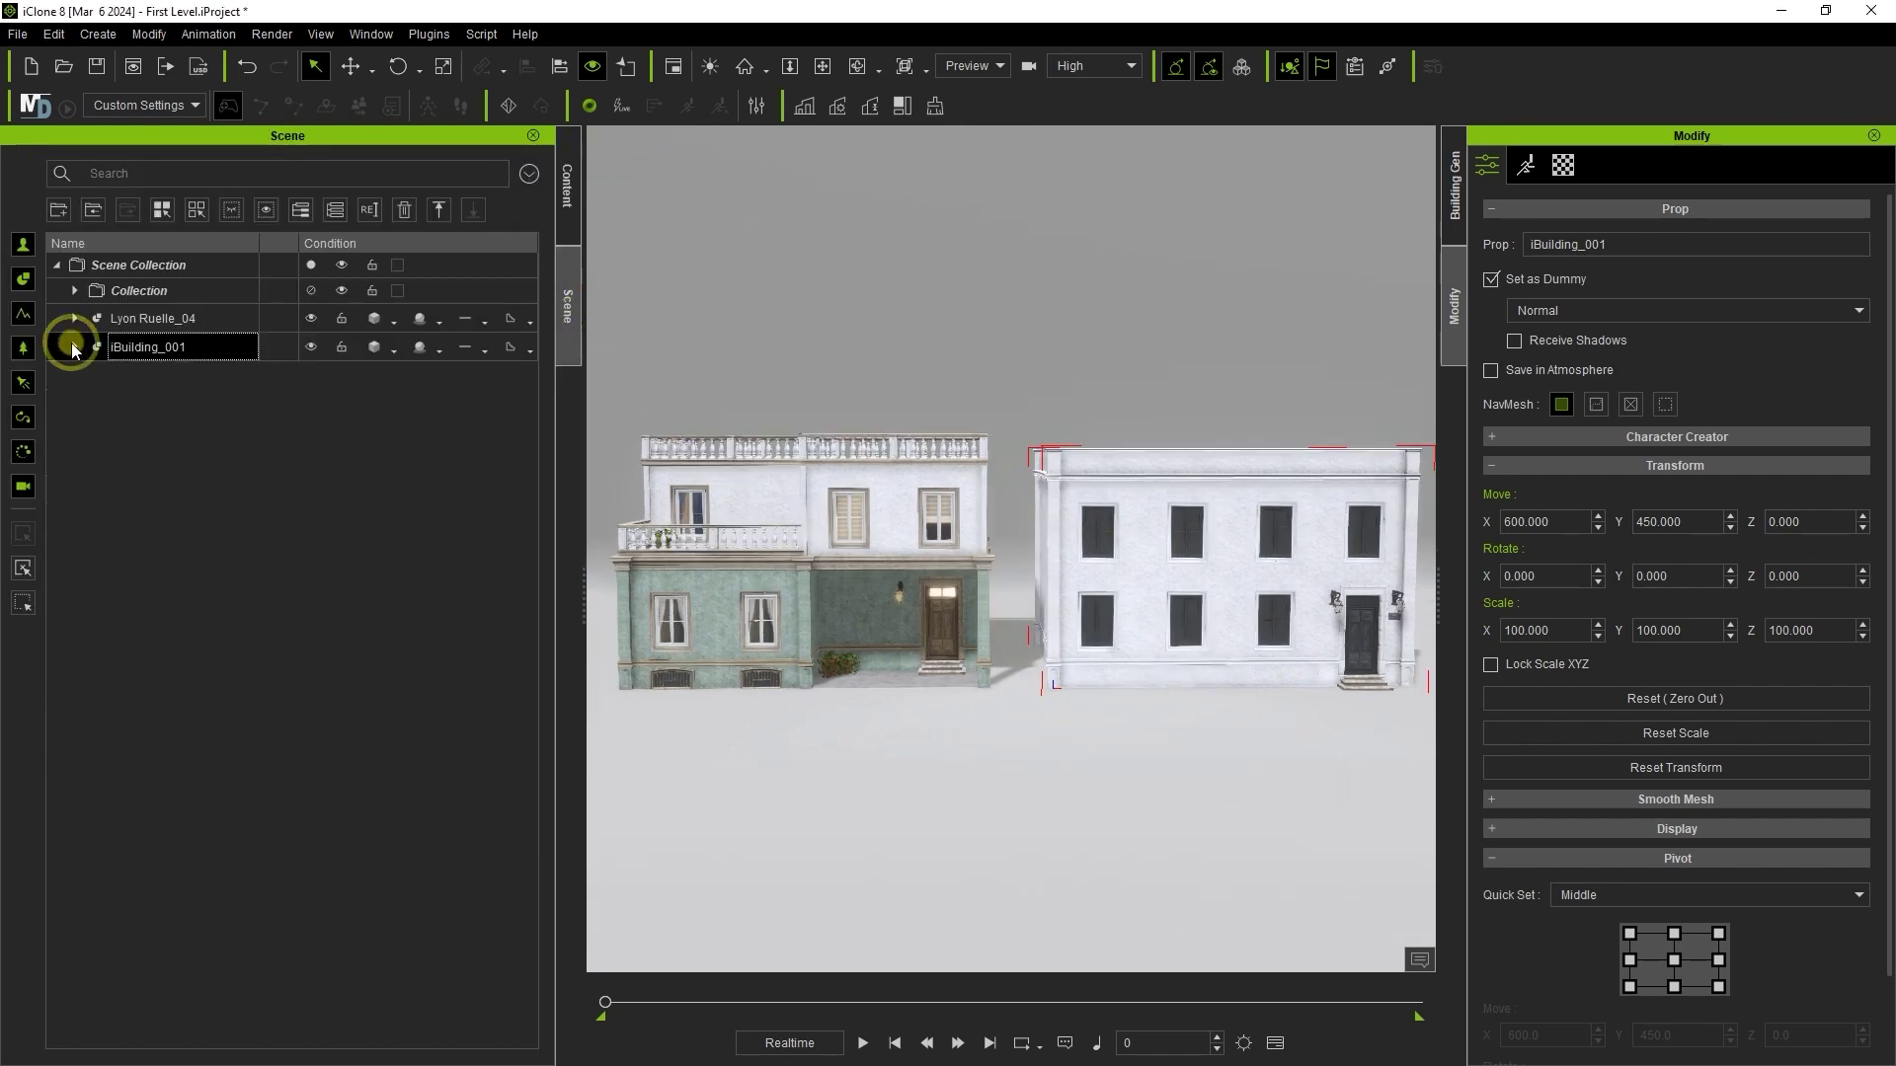
left_click(94, 404)
left_click(145, 375)
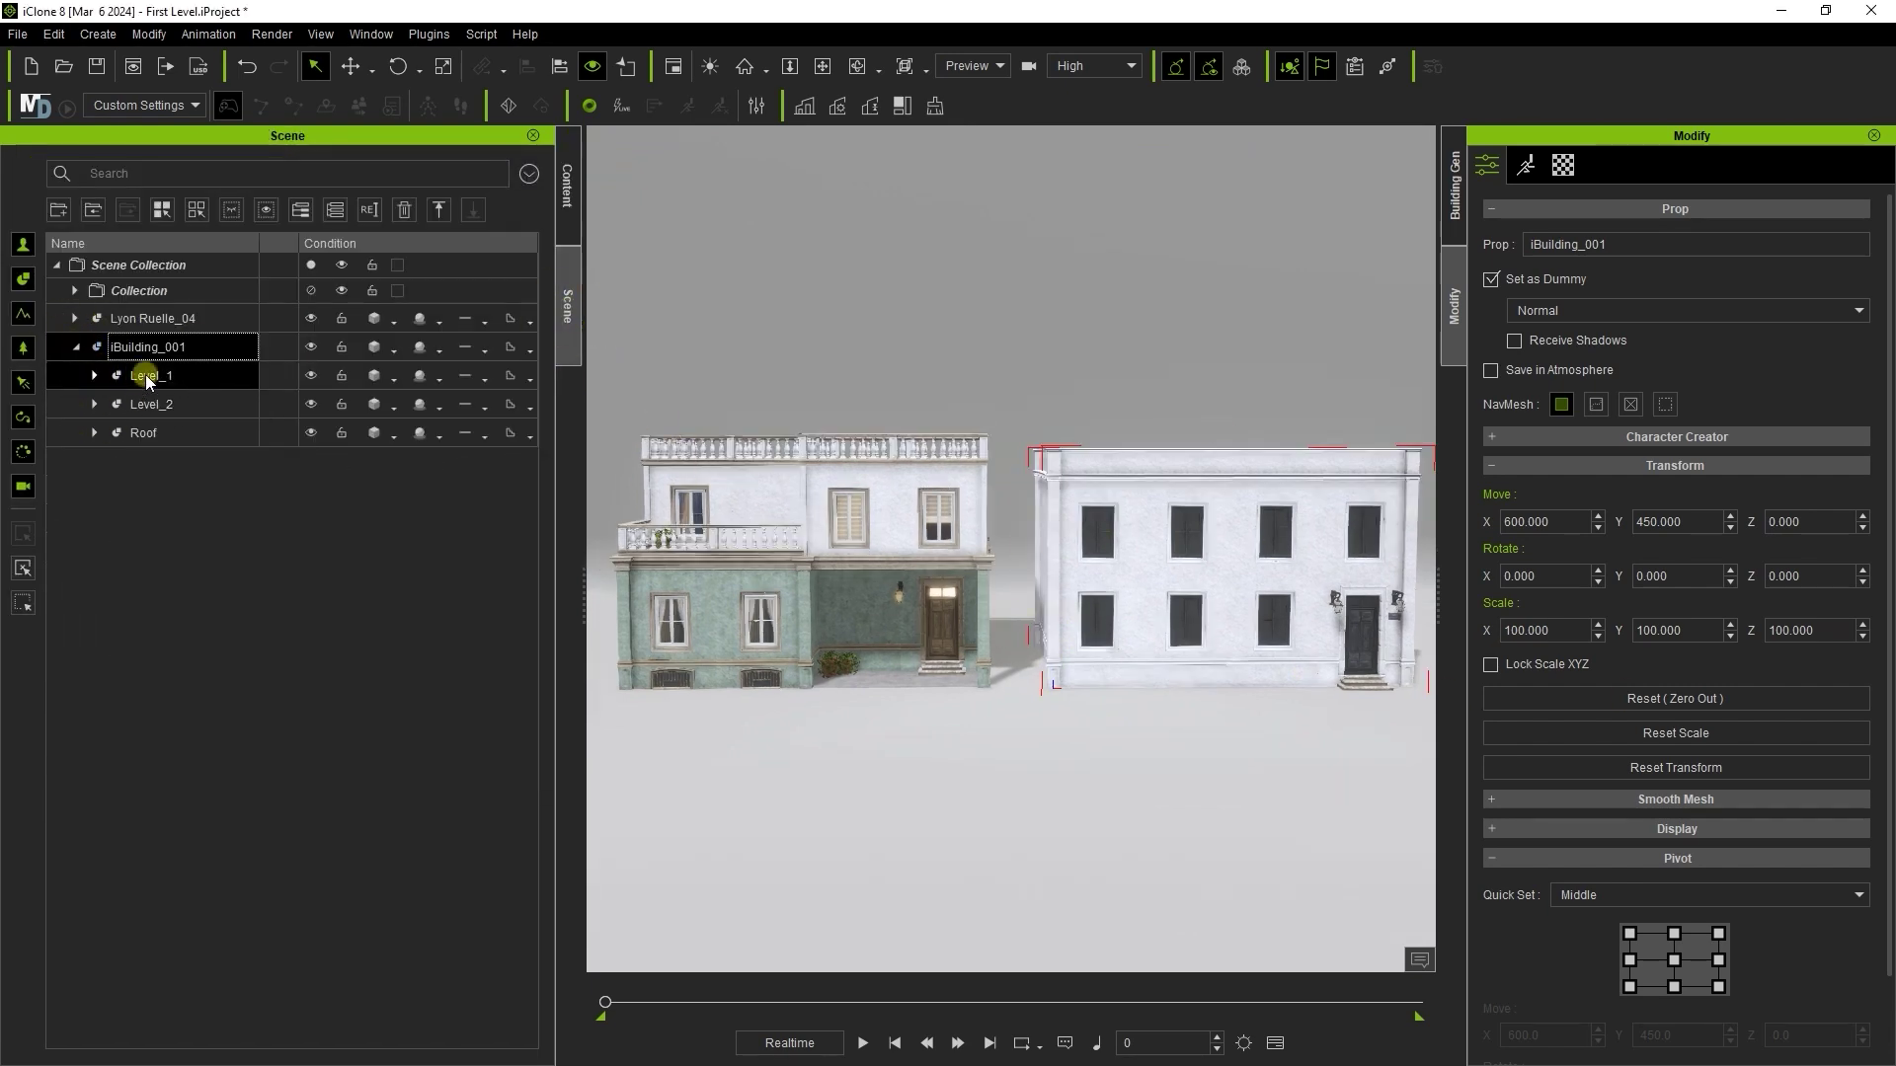
left_click(145, 403)
left_click(141, 434)
left_click(145, 406, "ctrl")
left_click(312, 406)
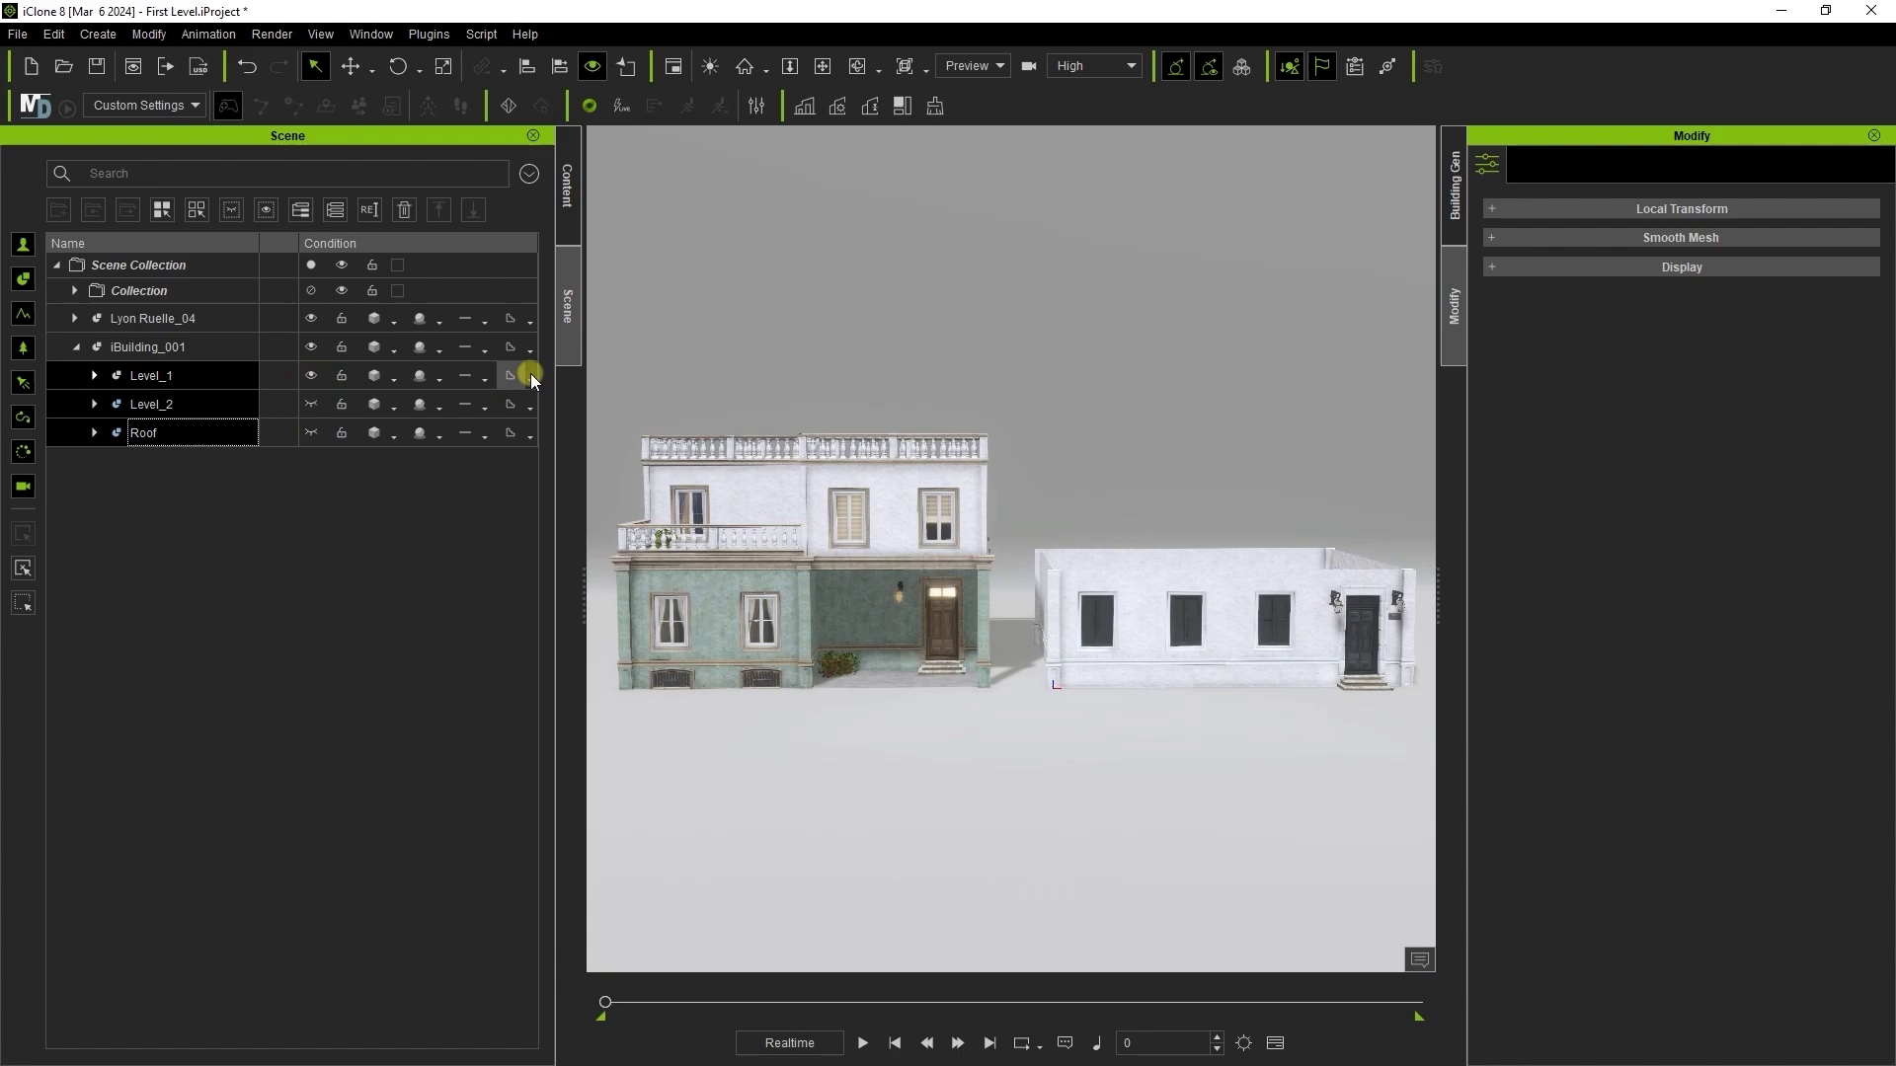
Delete the door wall and the adjacent window wall from the front of Level_1
left_click_drag(584, 394, 199, 407)
middle_click_drag(1004, 643, 909, 308)
scroll(1096, 766, "up", 3)
middle_click(1154, 802)
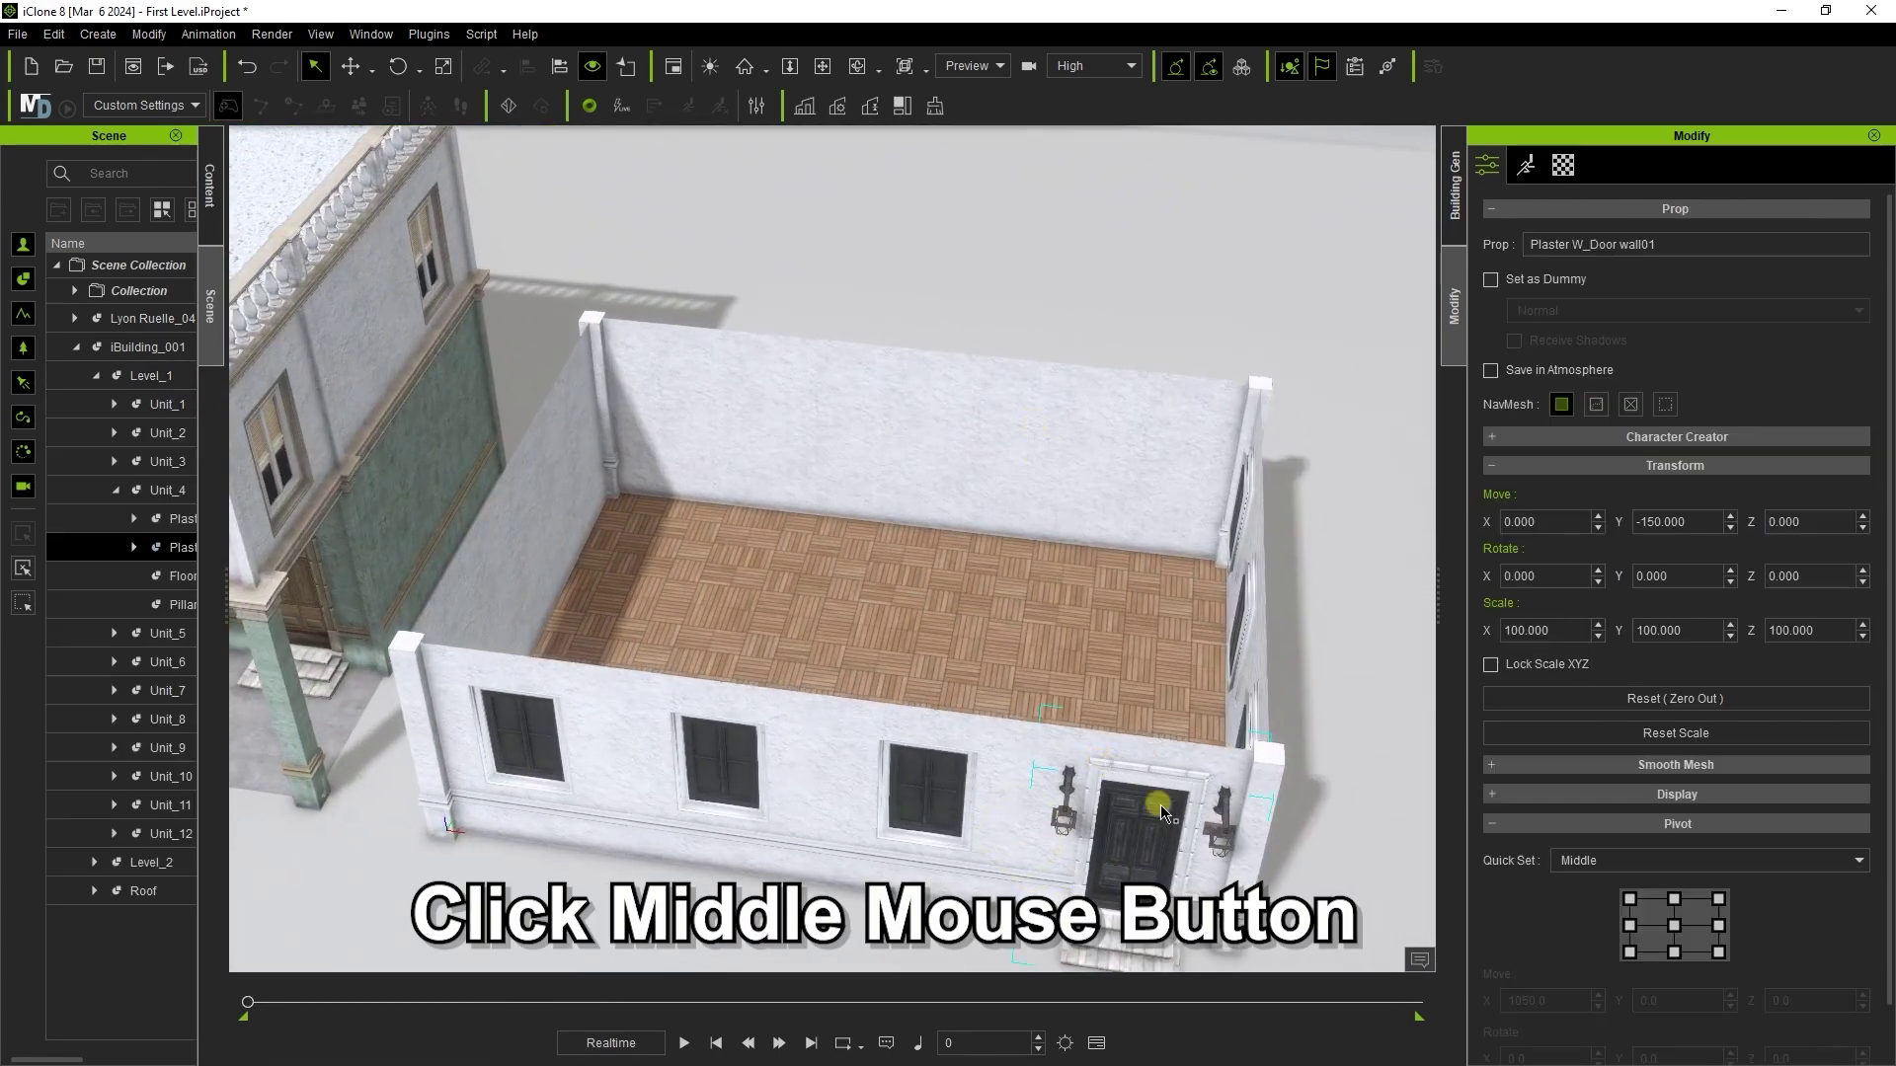
middle_click_drag(1155, 804, 1143, 711)
left_click(1456, 213)
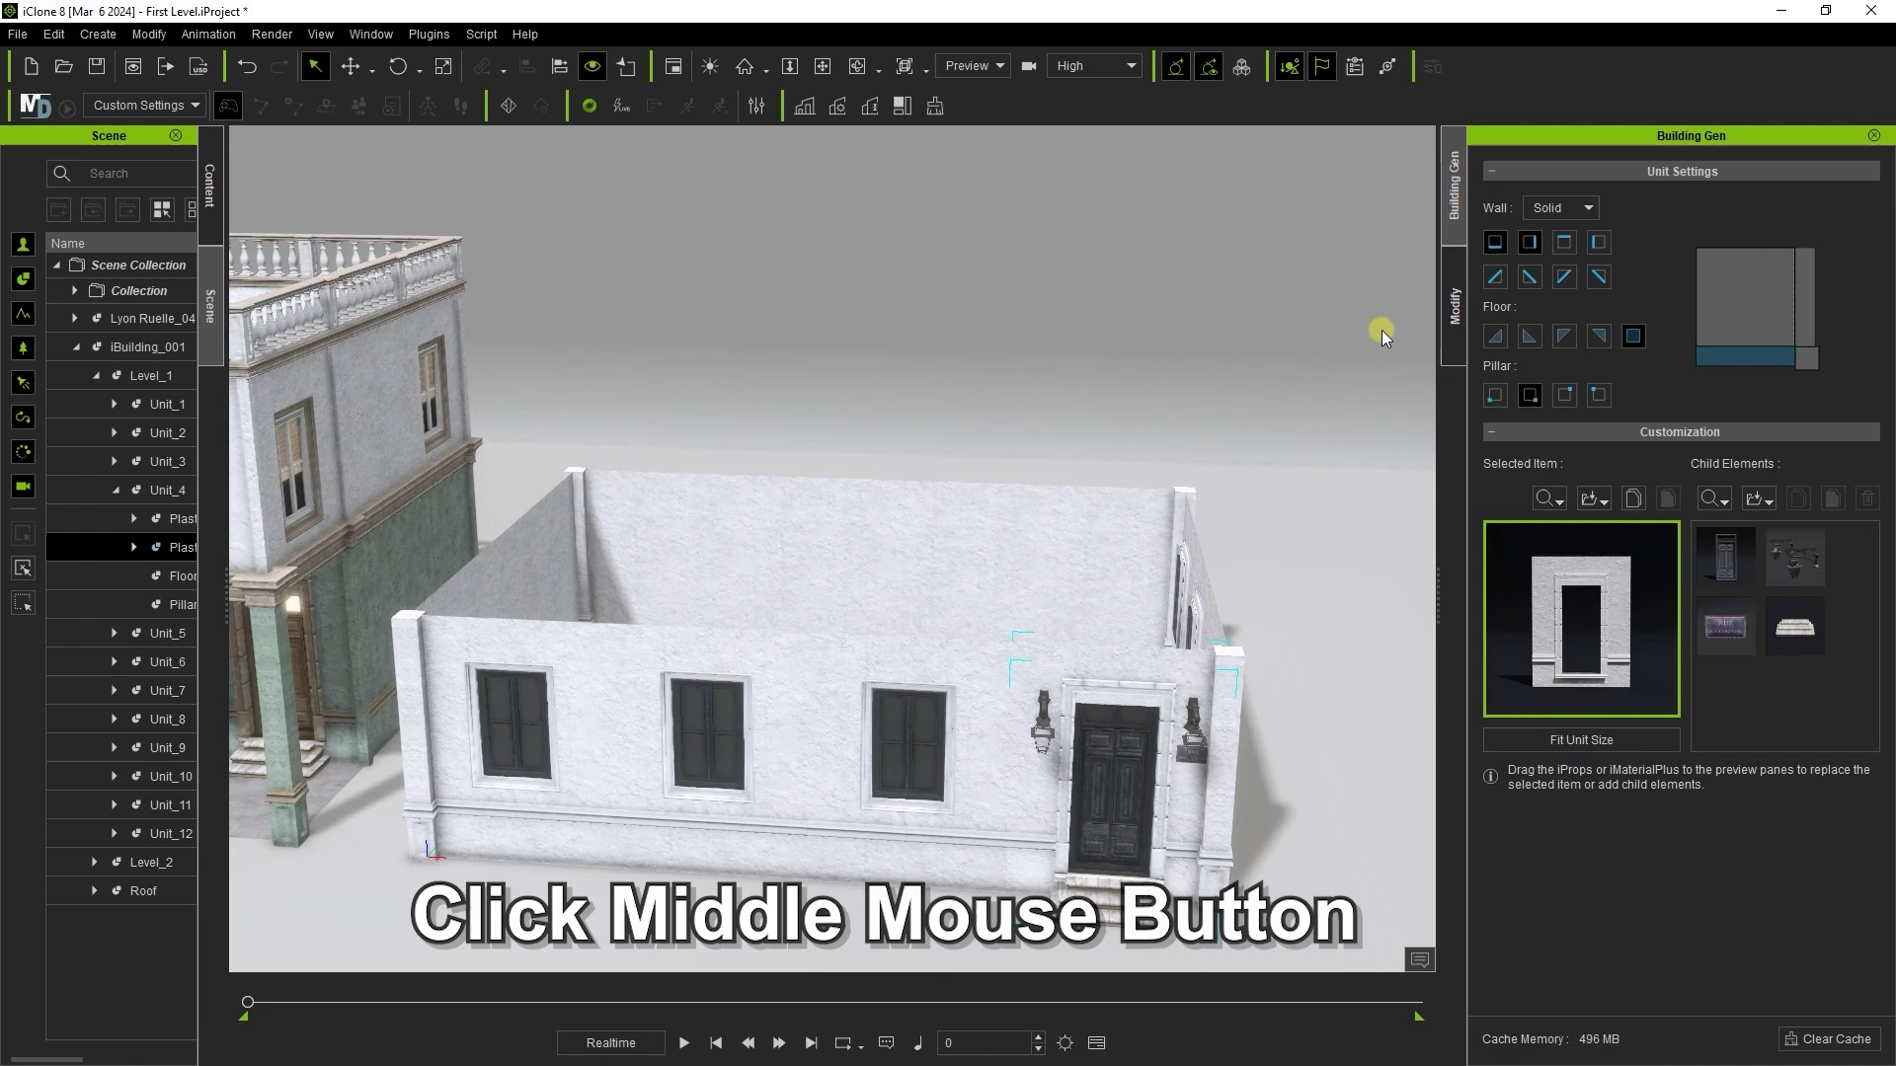
middle_click(1109, 691)
left_click(977, 758)
key("Delete")
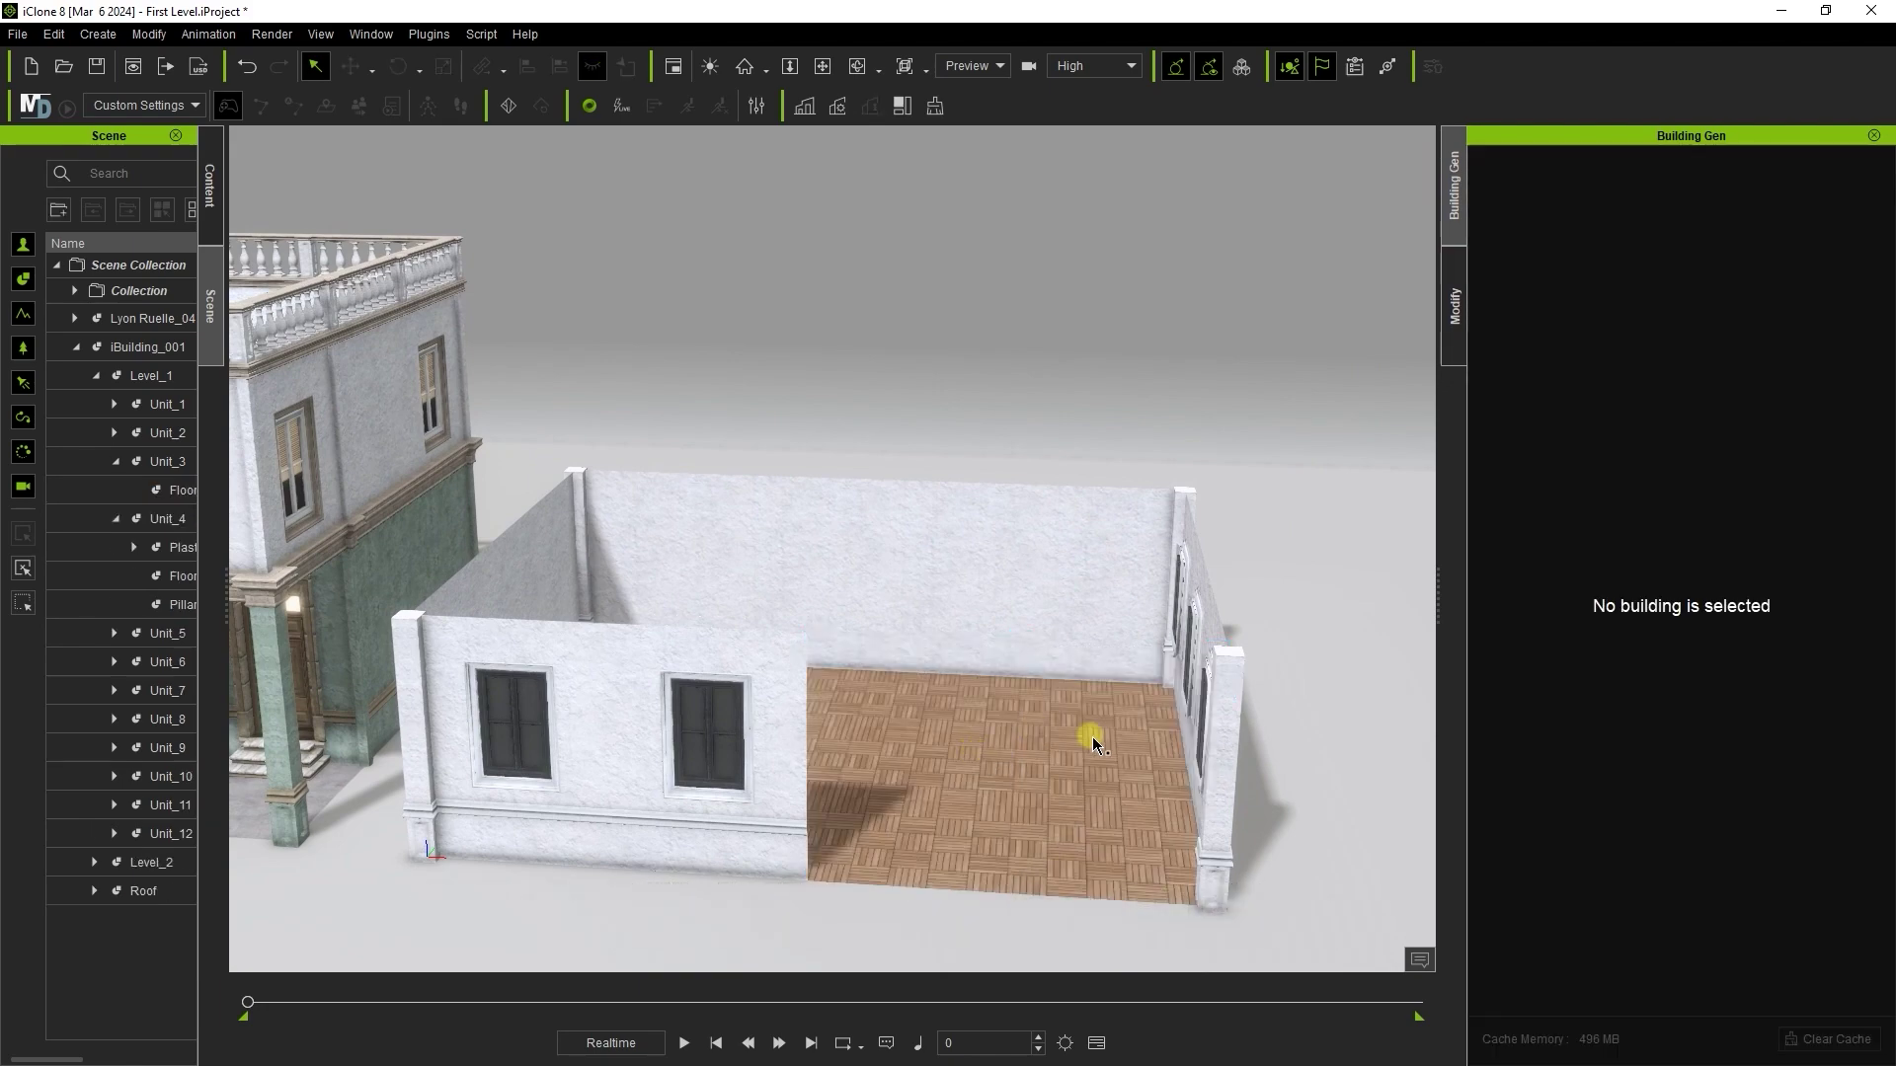
Delete the side window wall of the front corner unit, keeping its pillar
middle_click_drag(1093, 737, 958, 737)
left_click(966, 742)
key("Delete")
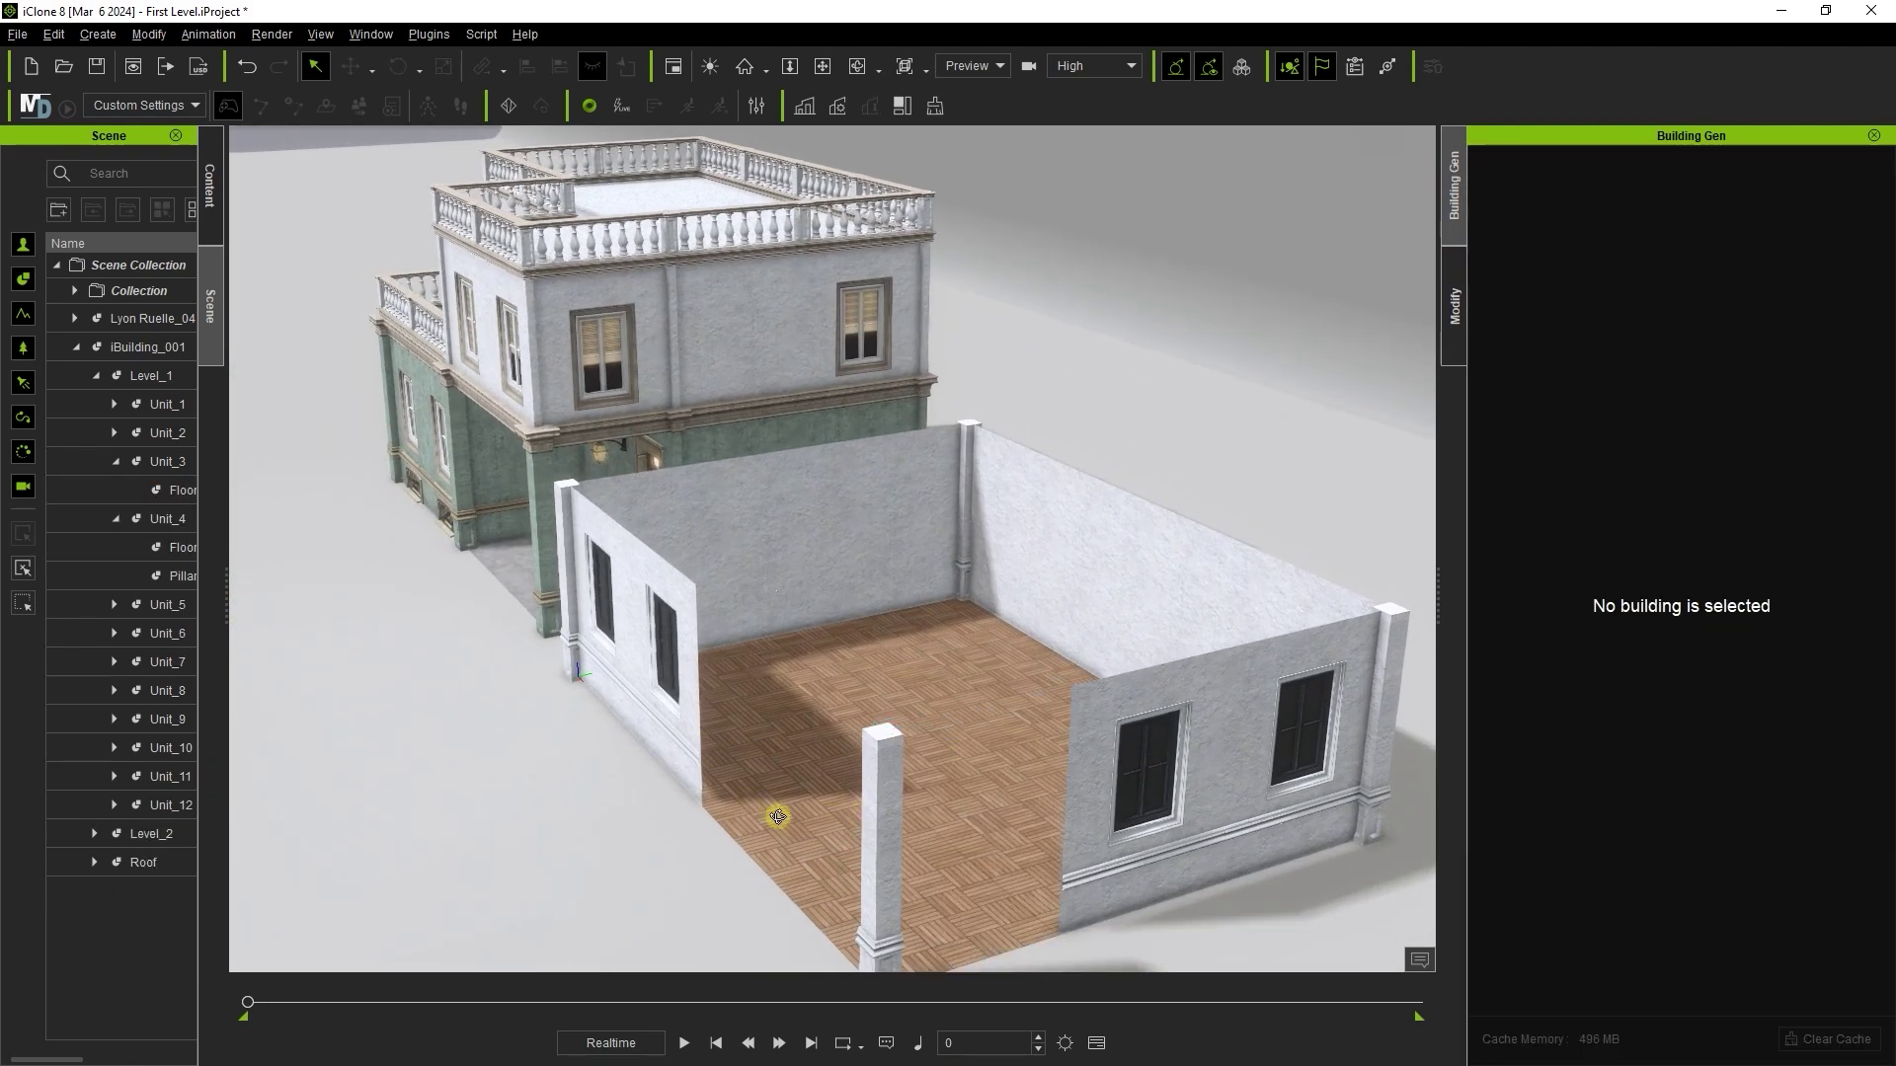
Add a front wall of type Door to Unit_8, directly behind the opened corner unit
middle_click_drag(780, 817, 973, 880)
left_click(1016, 625)
left_click(1491, 245)
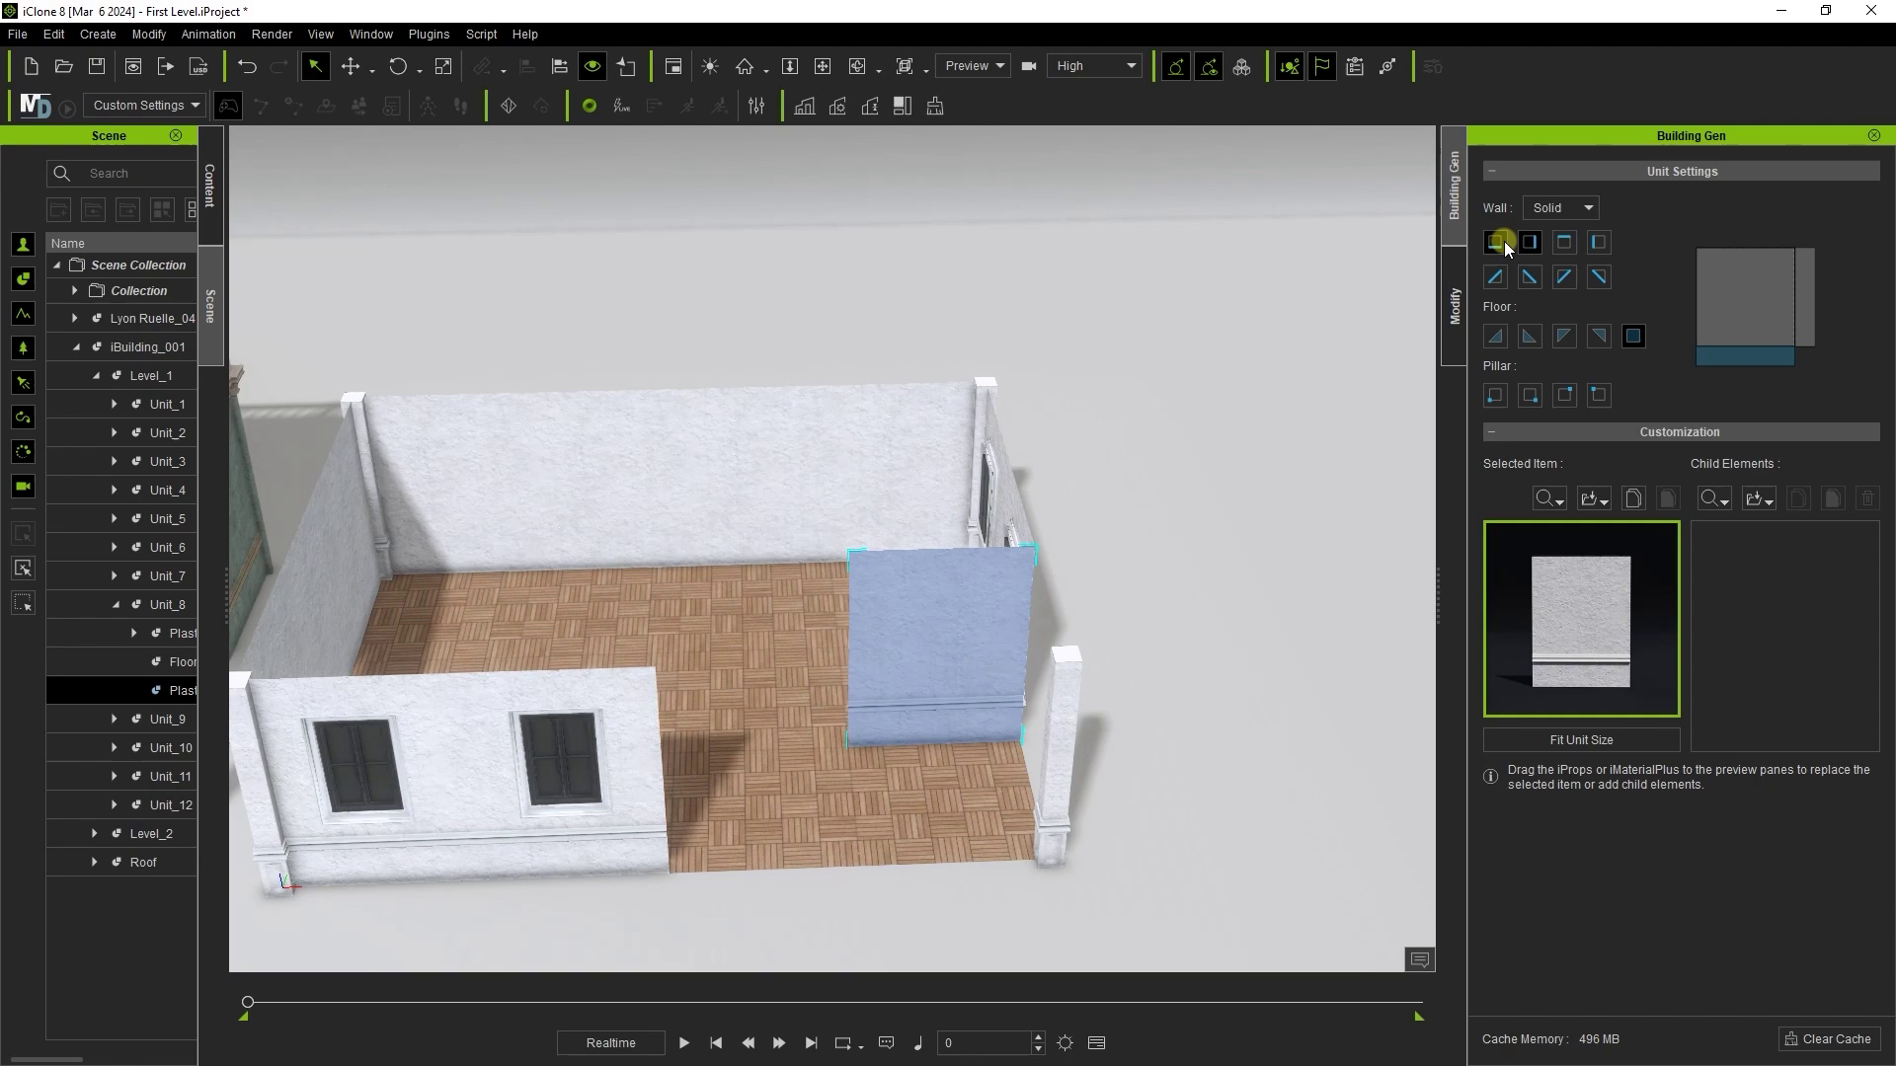
left_click(1557, 243)
left_click(1492, 245)
left_click(1492, 245)
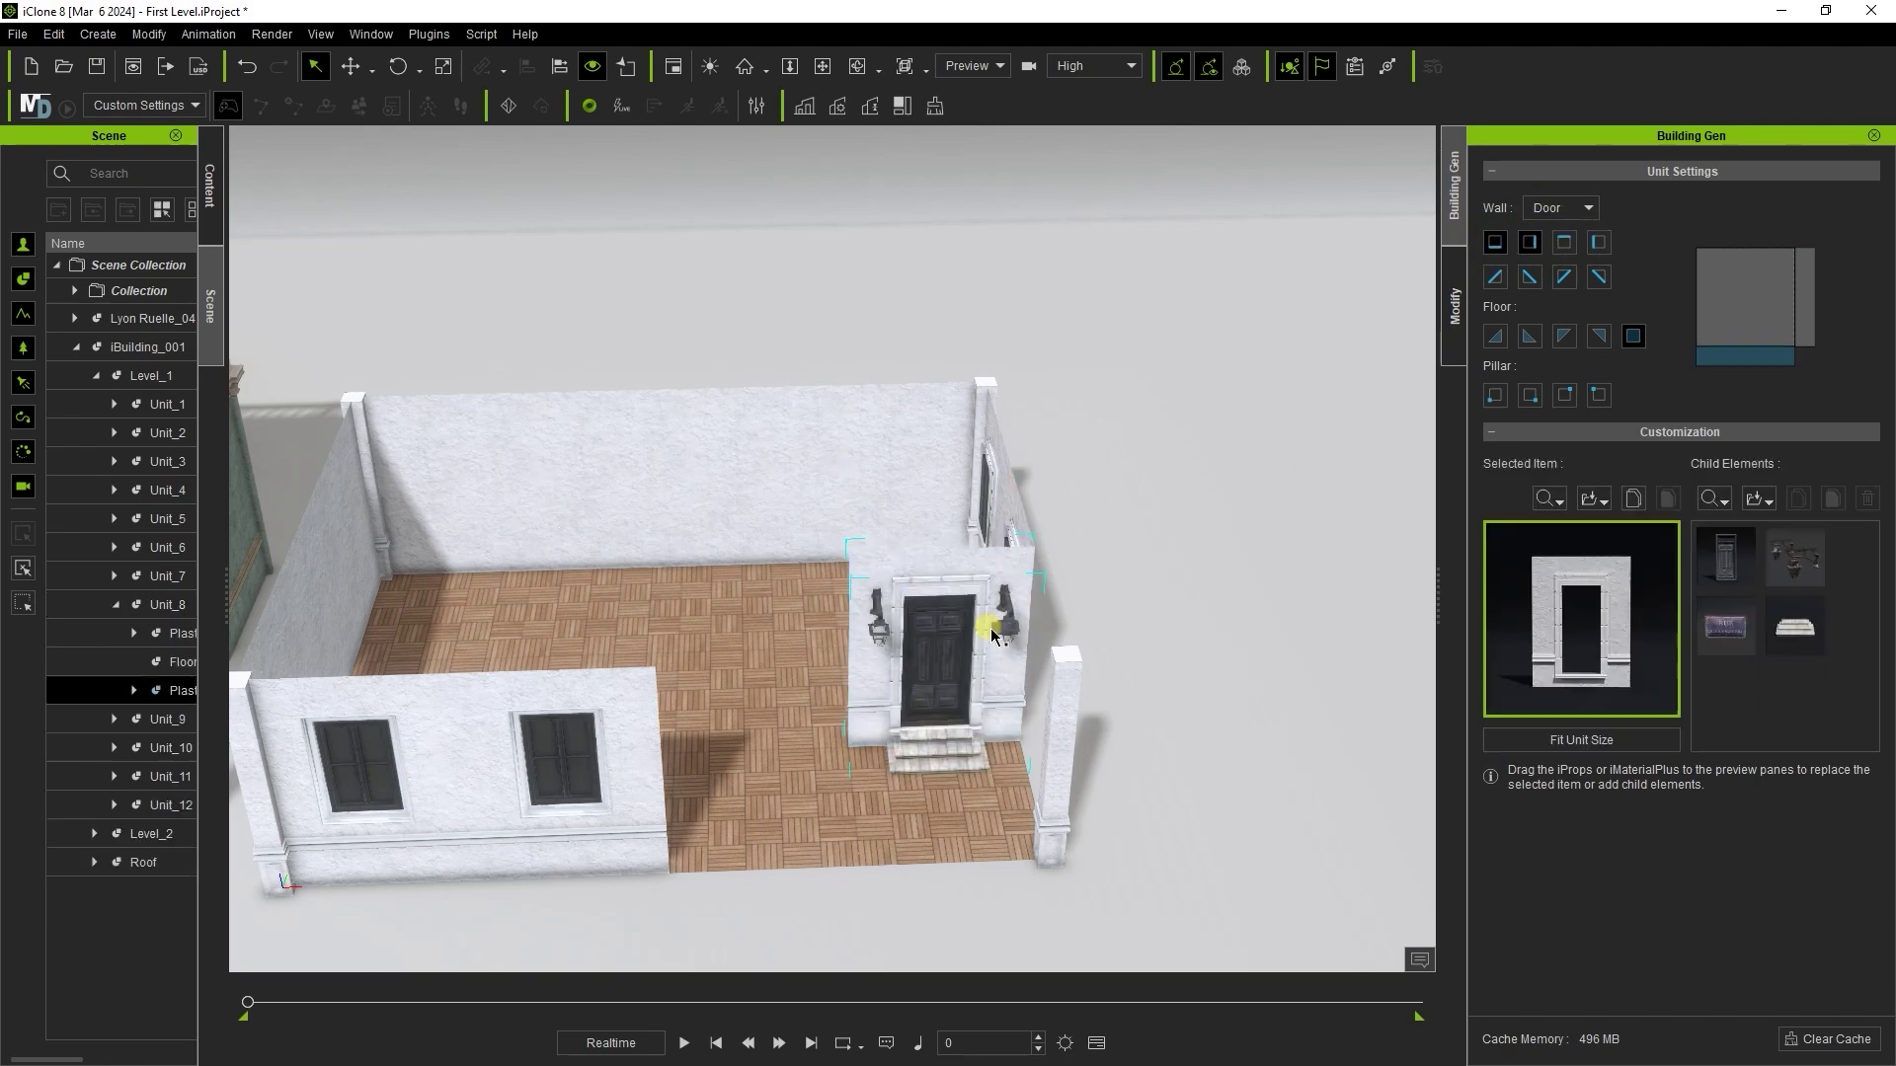
Close the porch recess with solid walls along the front of Unit_7 and the right side of Unit_2
middle_click_drag(808, 766, 787, 727)
left_click(787, 728)
left_click(1560, 210)
left_click(1540, 228)
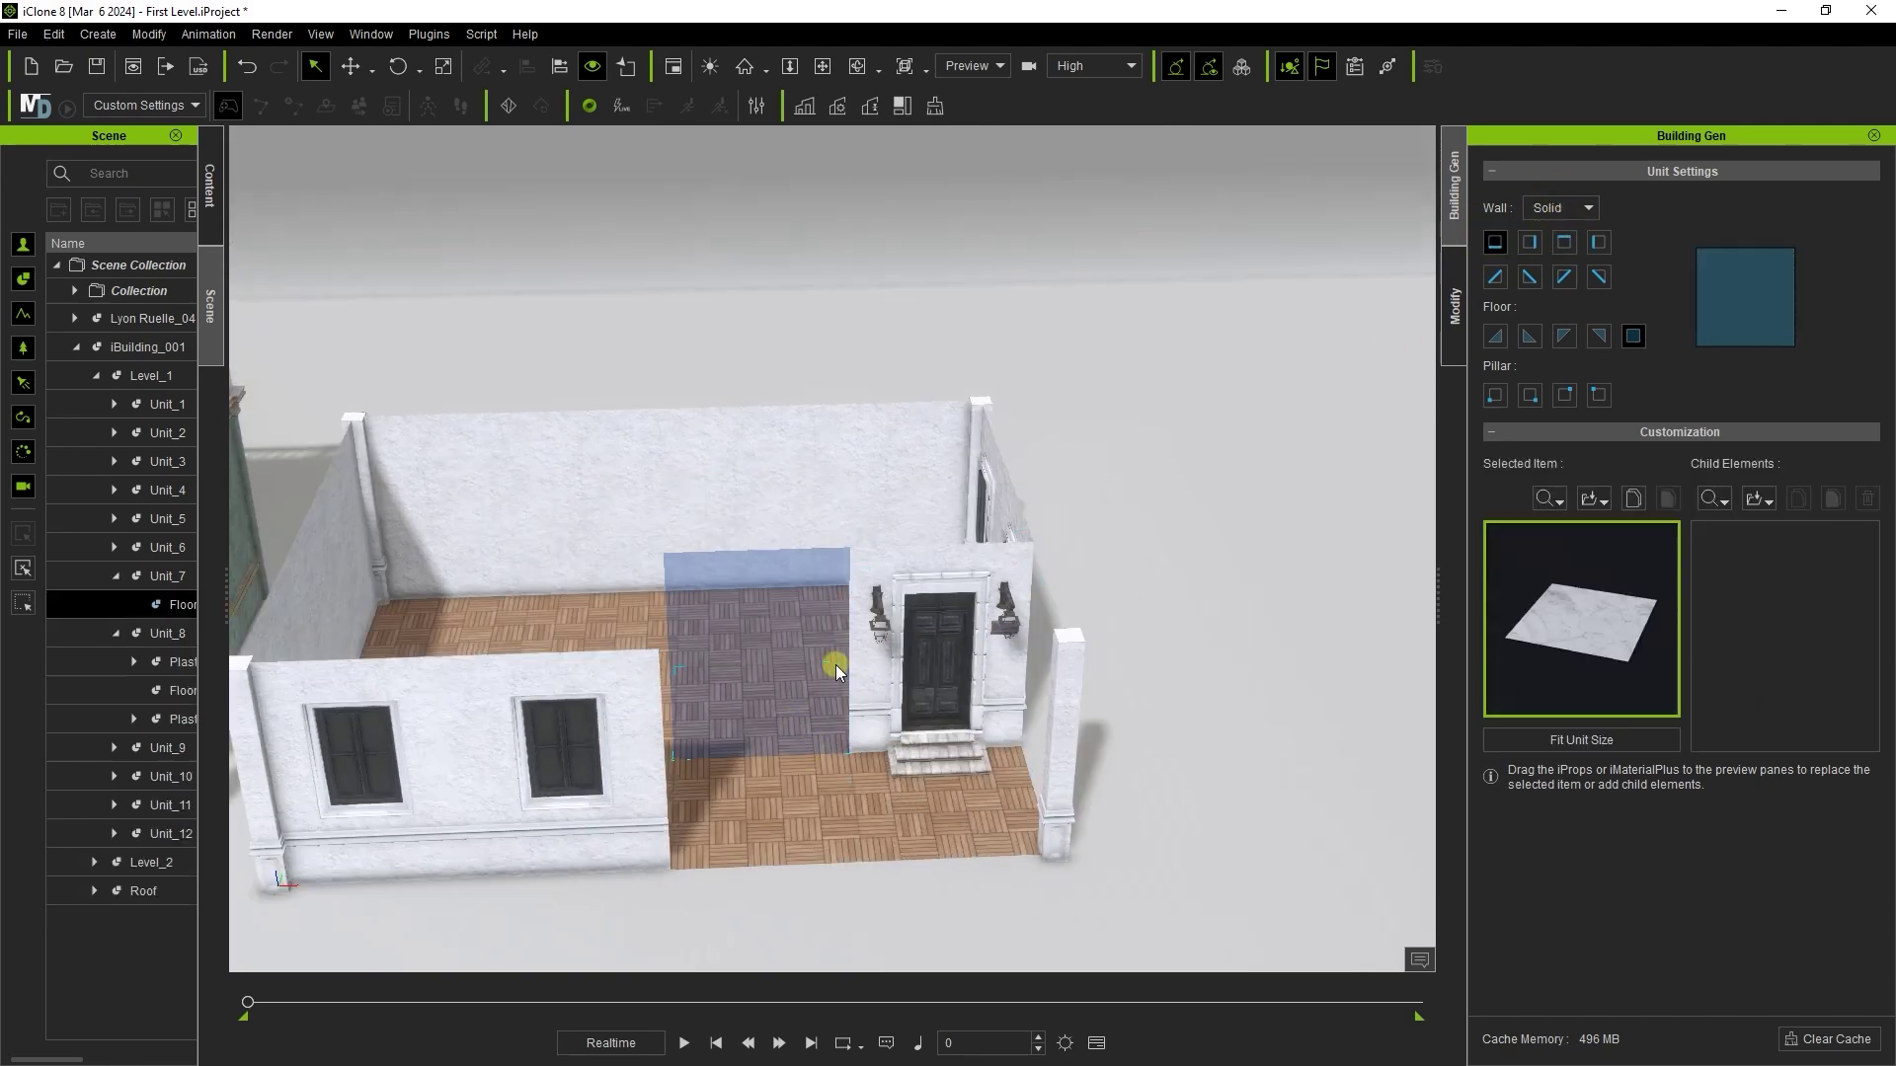
right_click_drag(836, 665, 705, 684)
left_click(1534, 242)
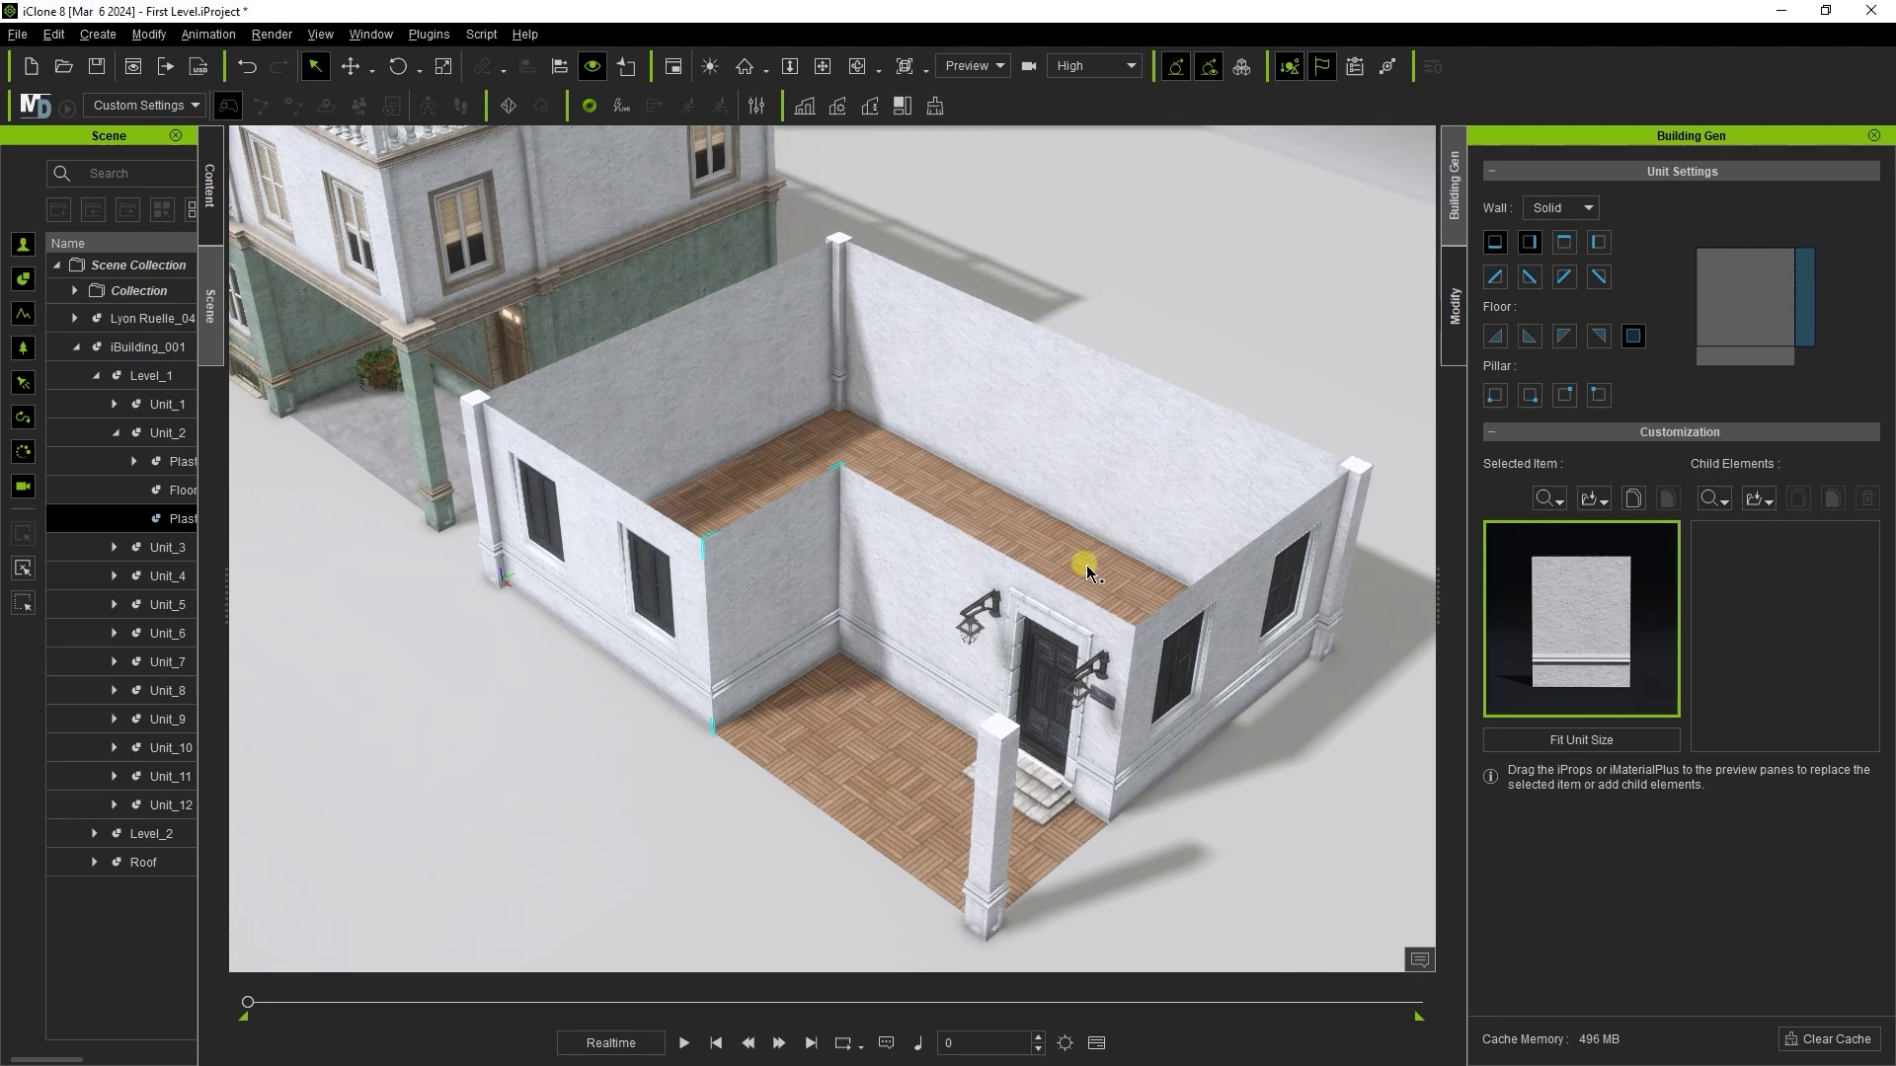
Replace the two remaining window walls on the building's side with copies of the solid wall
right_click_drag(1086, 565, 837, 627)
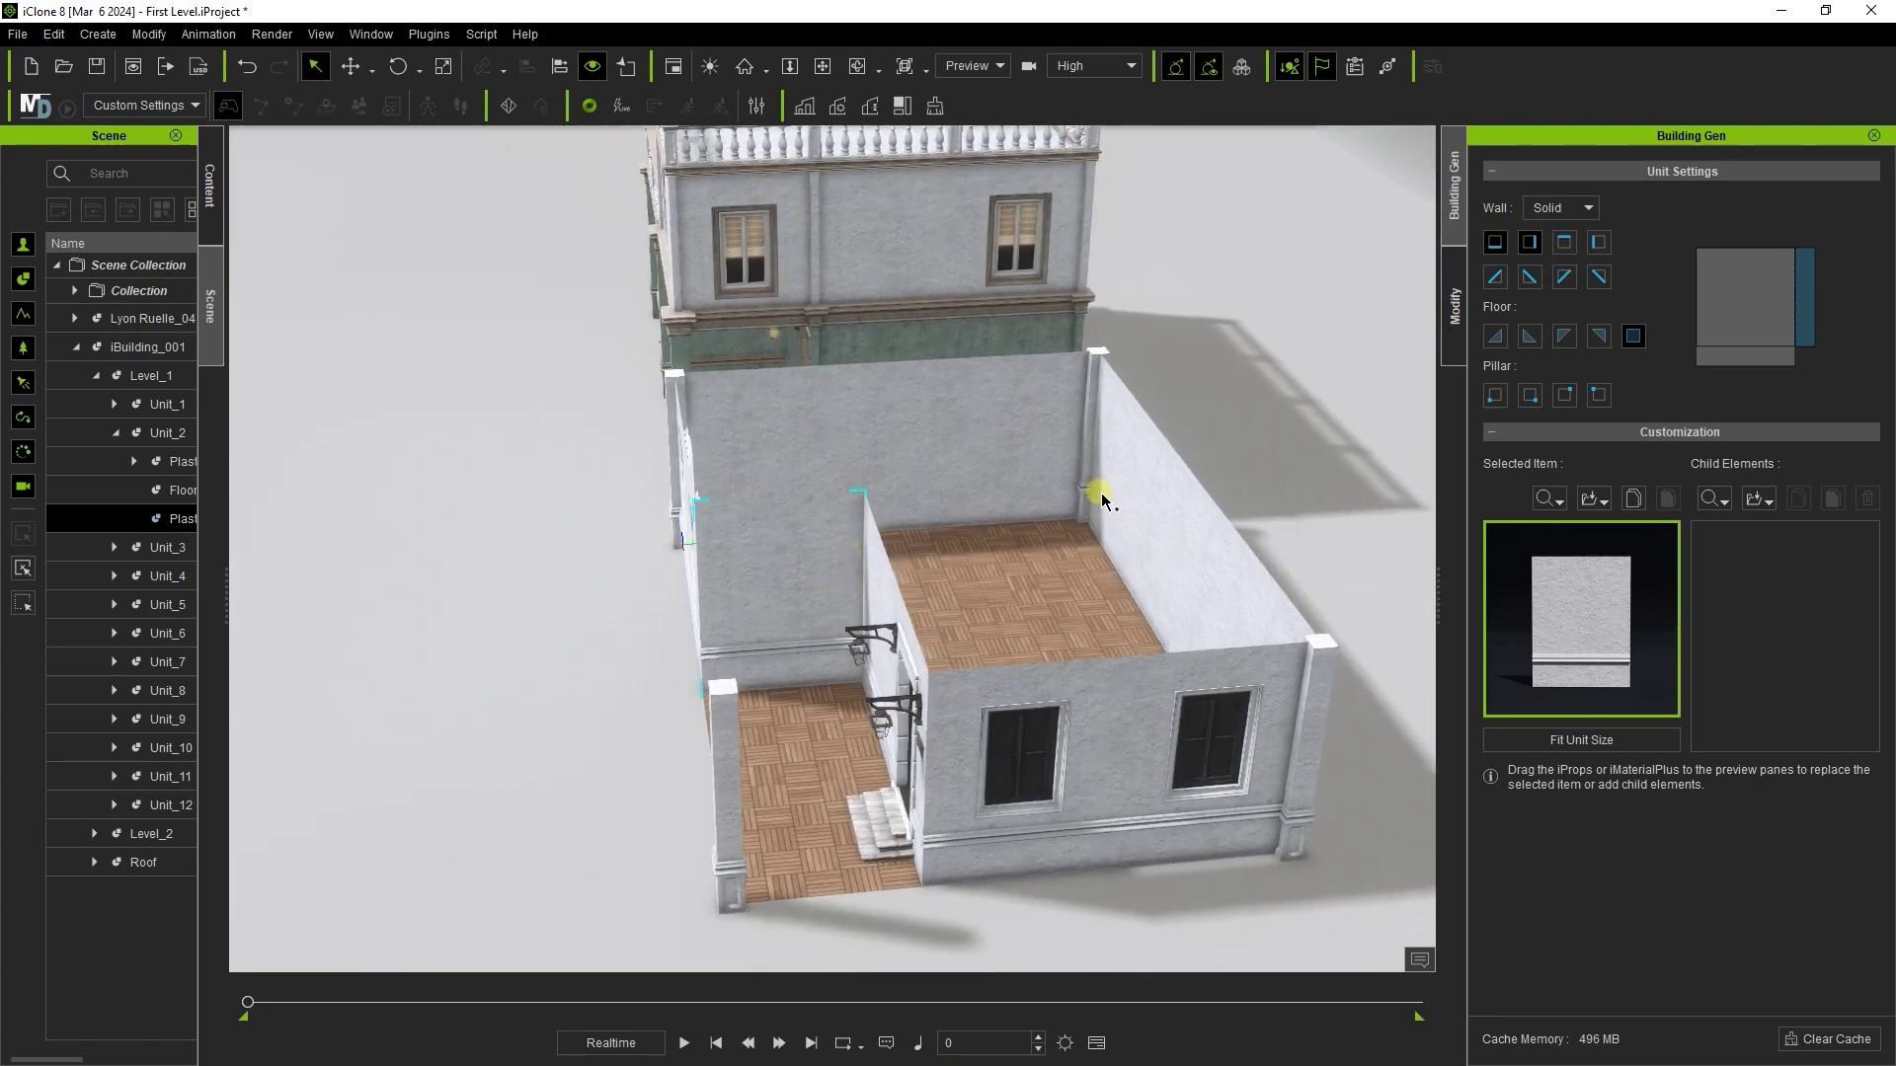
left_click(1092, 697)
left_click(1096, 701)
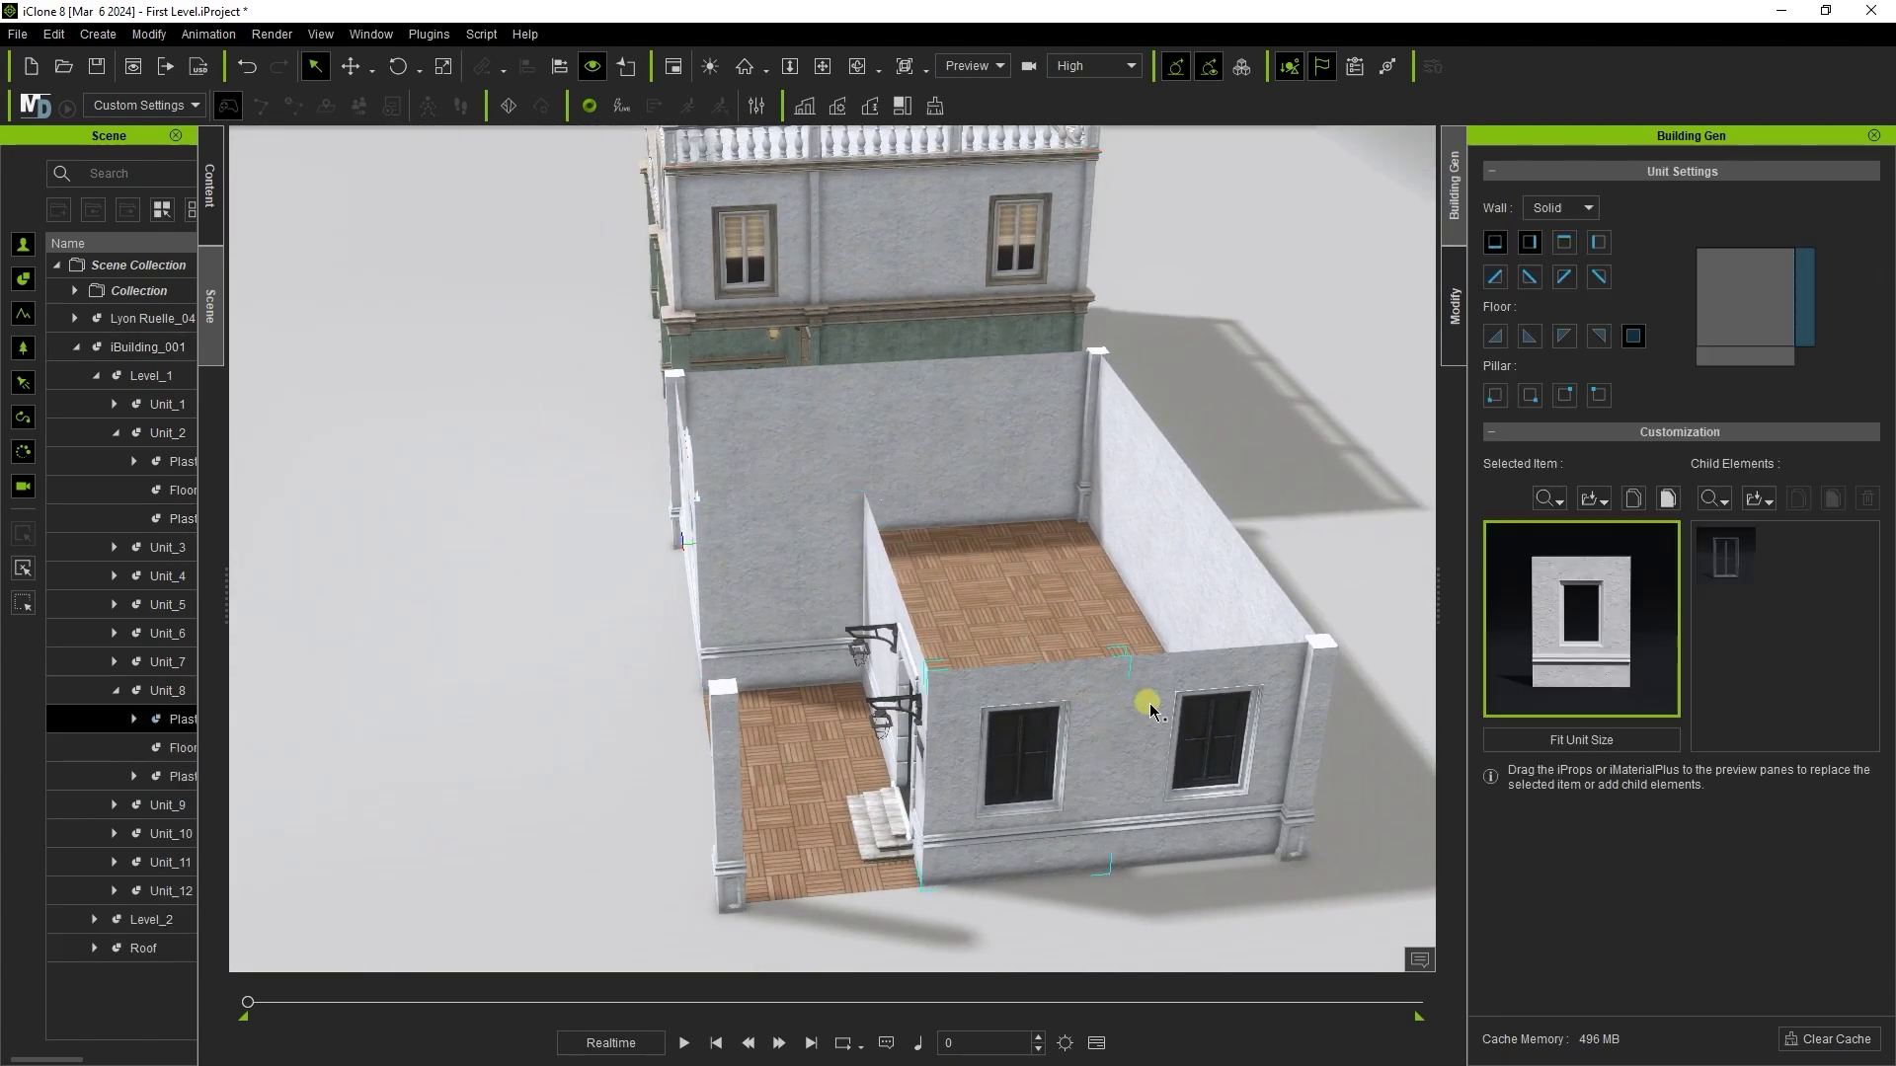
left_click(1081, 714)
right_click_drag(1081, 714, 1018, 760)
scroll(1016, 588, "up", 1)
middle_click_drag(1016, 588, 936, 614)
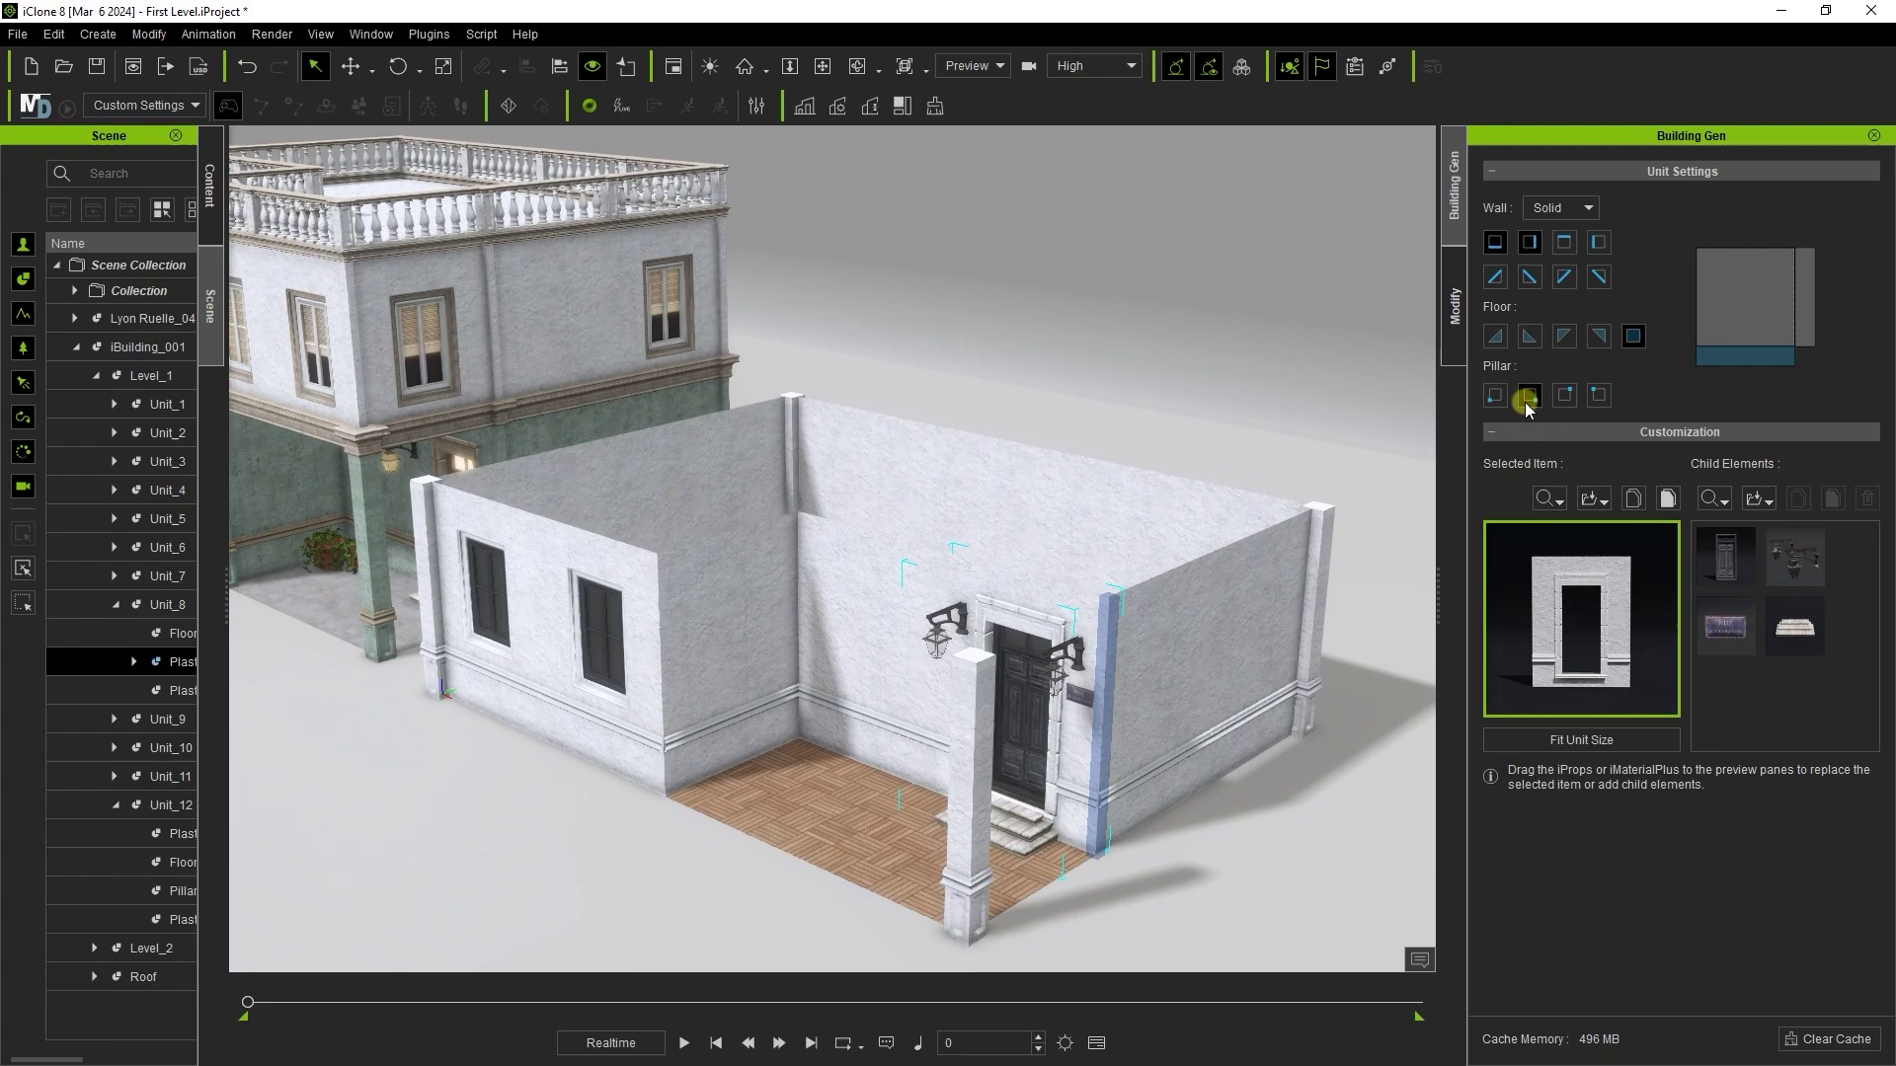
Add corner pillars beside the door wall of Unit_8 and at the front corner of Unit_2
left_click(1526, 403)
left_click(693, 694)
right_click_drag(691, 700, 927, 684, "alt")
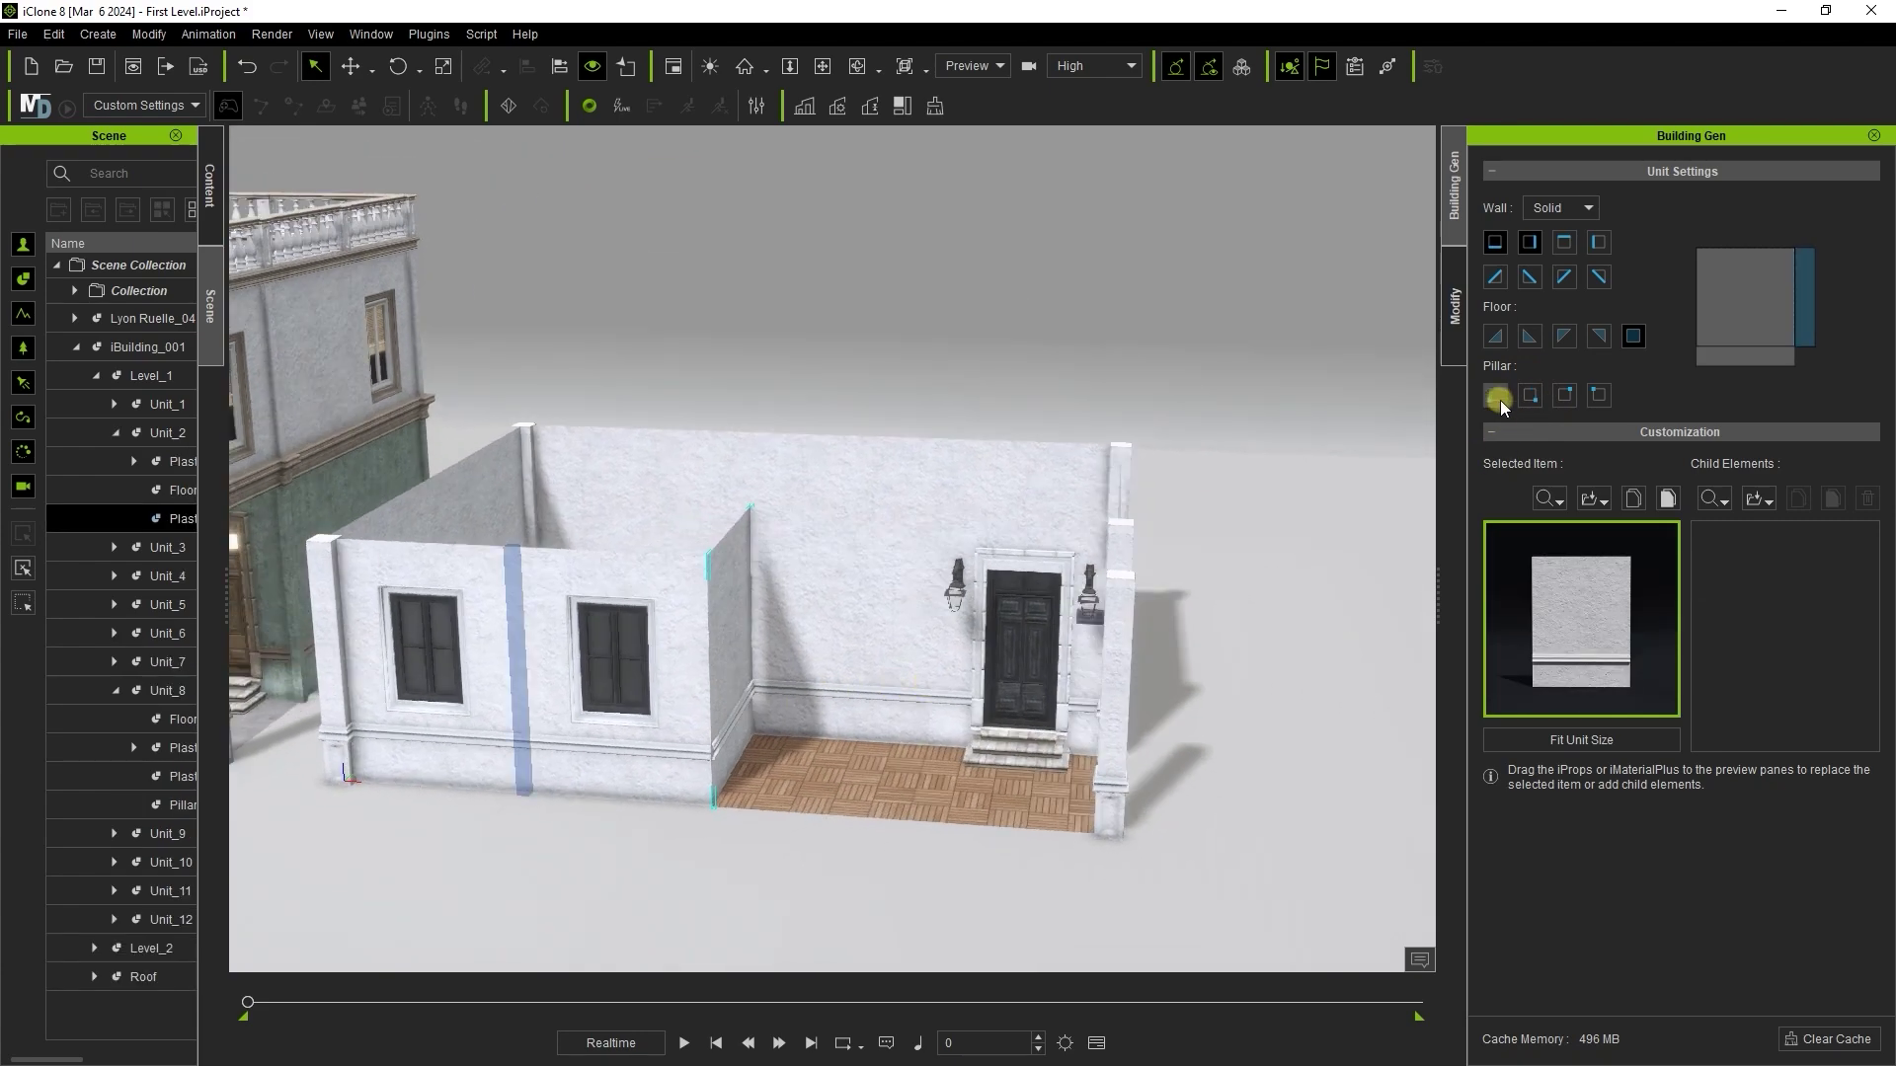
left_click(1529, 396)
right_click_drag(867, 541, 567, 607)
Collapse Level_1 in the scene list and unhide Level_2 and Roof of iBuilding_001
left_click_drag(227, 425, 426, 429)
left_click(97, 375)
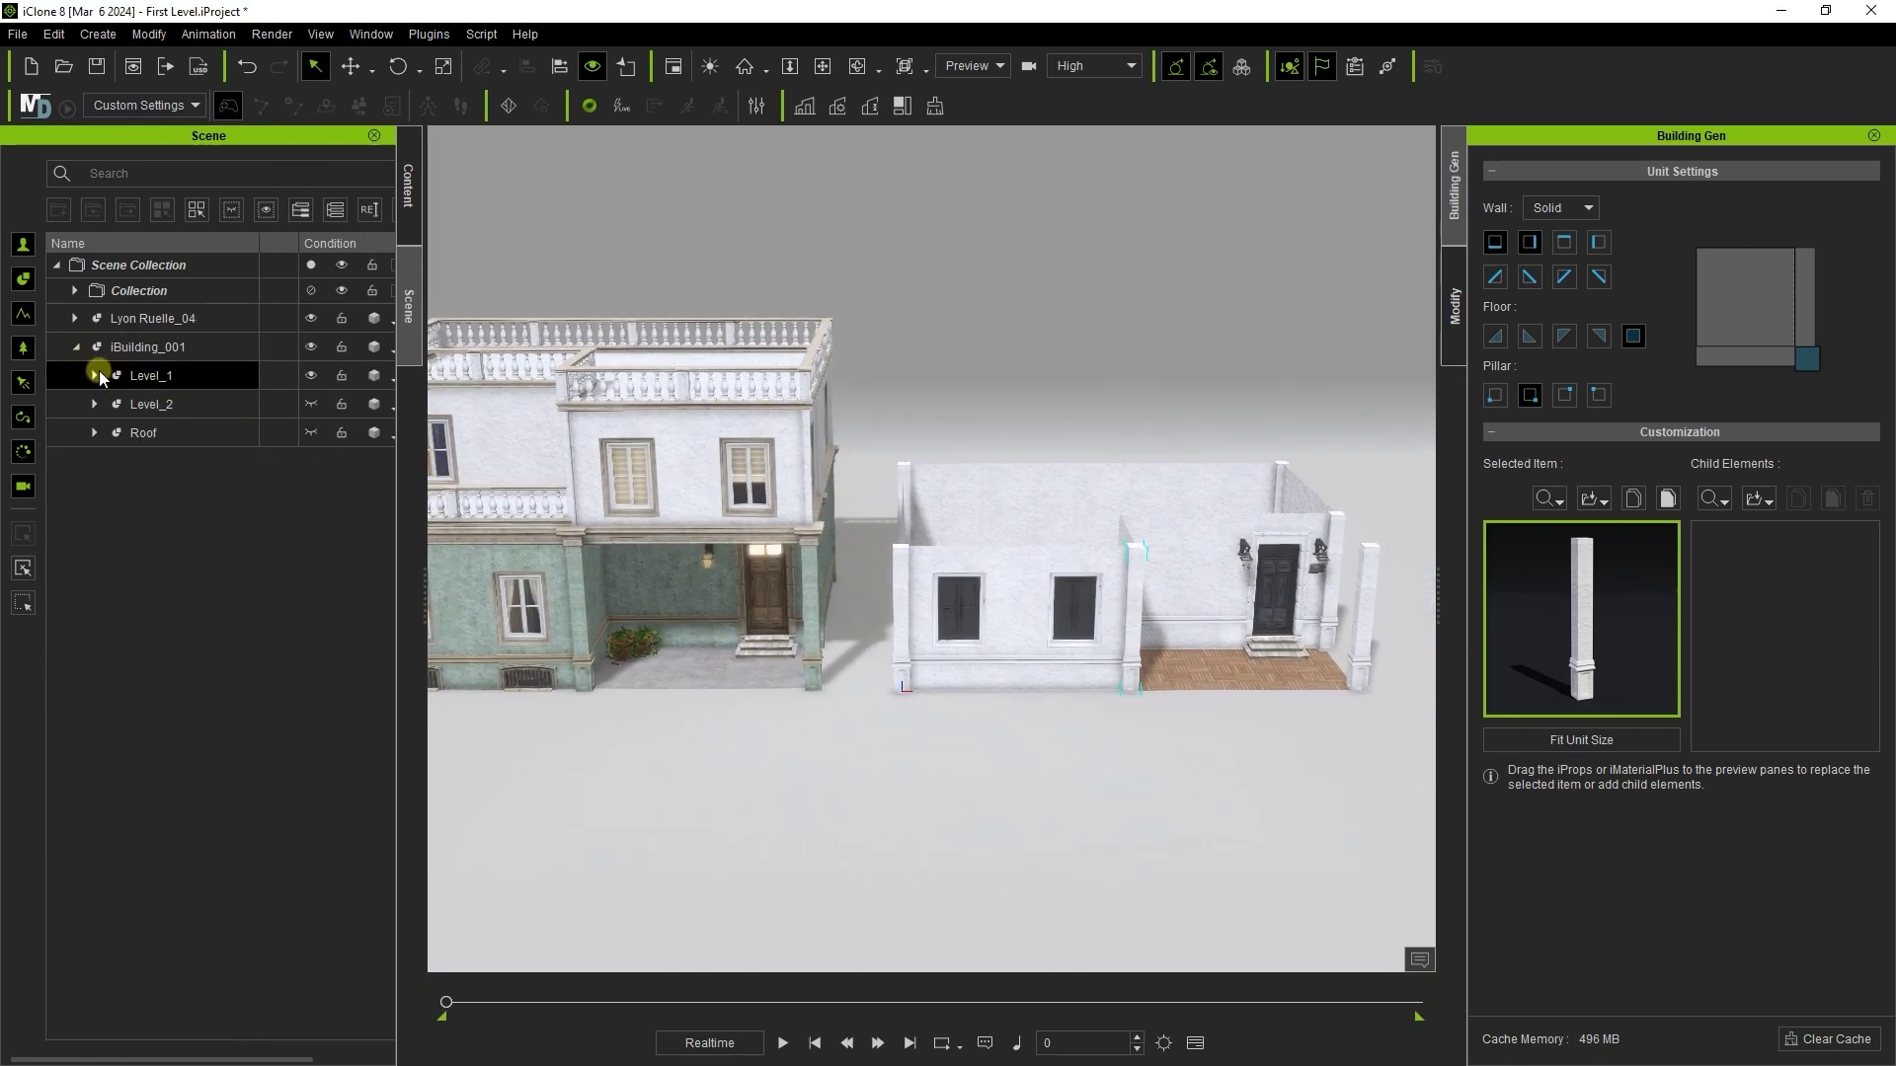
left_click(158, 405)
left_click(152, 434, "ctrl")
left_click(310, 403)
right_click_drag(1049, 485, 1129, 562)
Check the level list of Lyon Ruelle_04 for reference and duplicate the Roof level of iBuilding_001
left_click(822, 571)
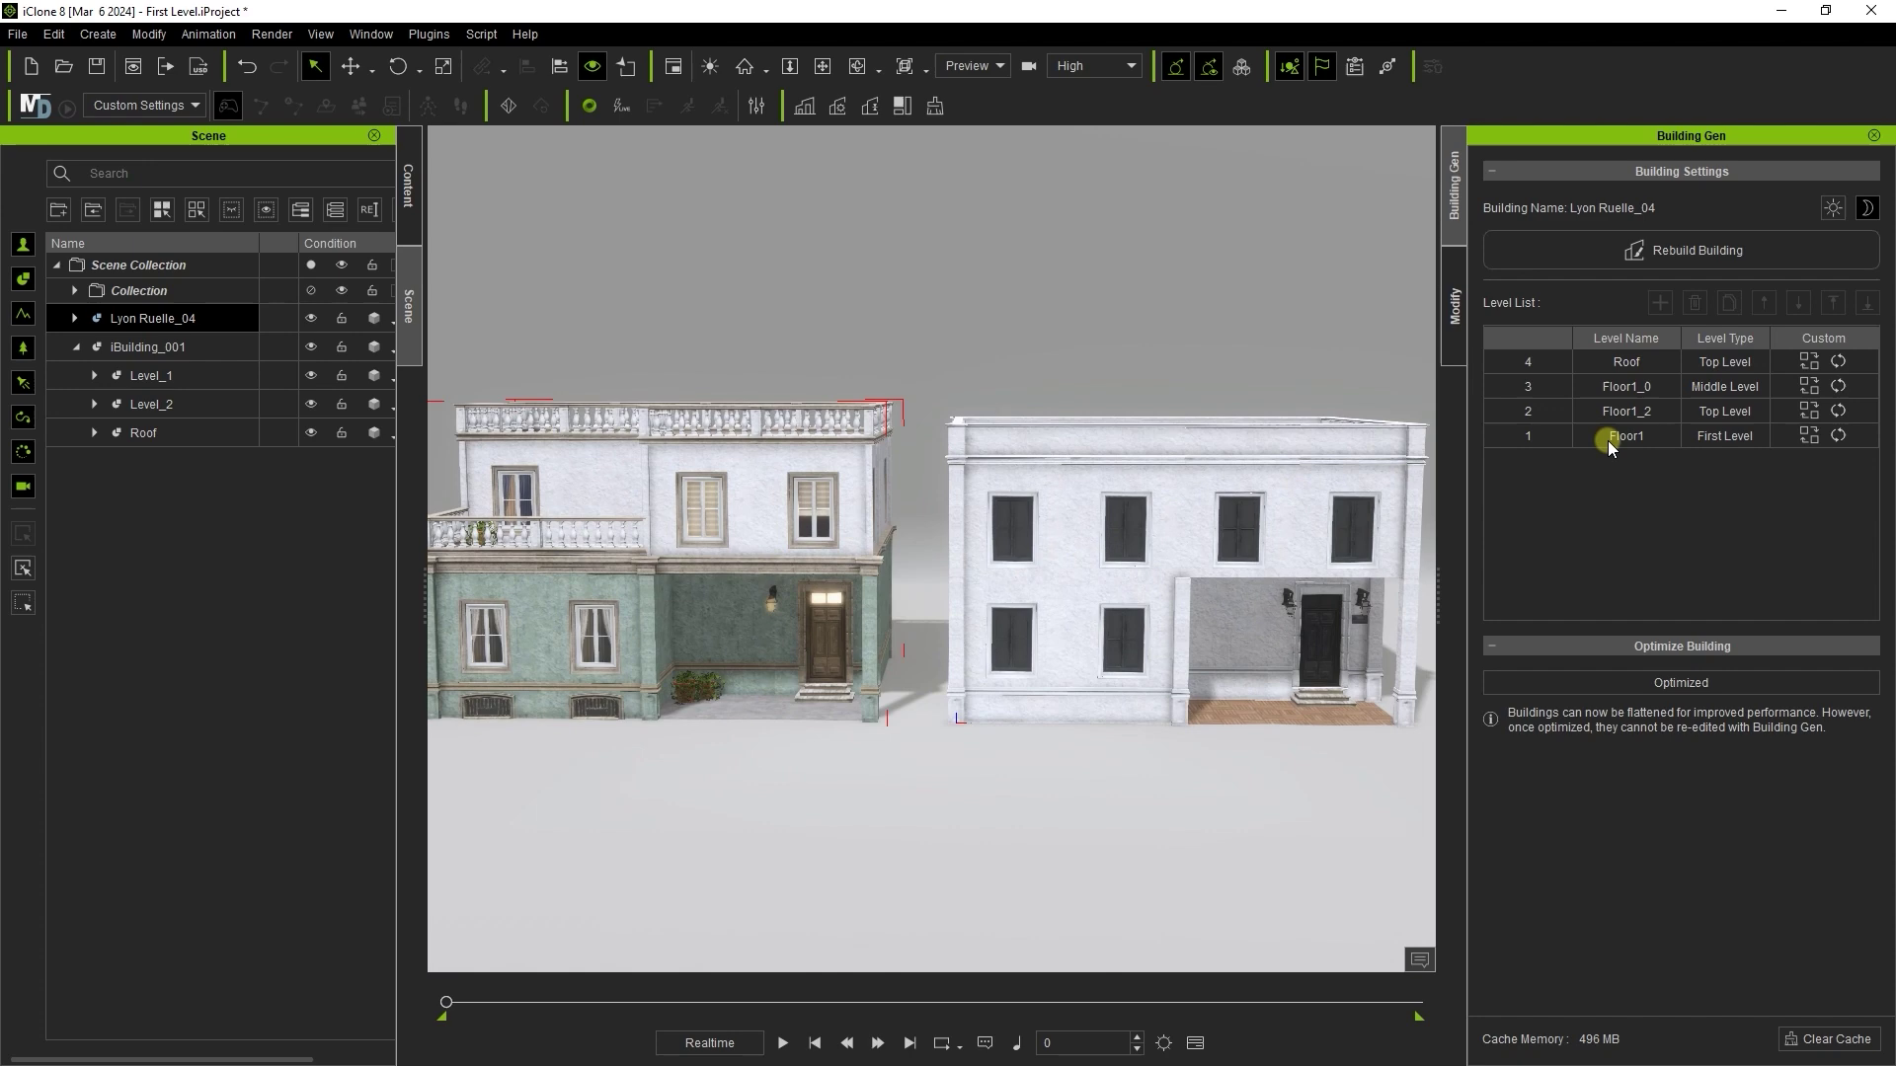
left_click(1647, 411)
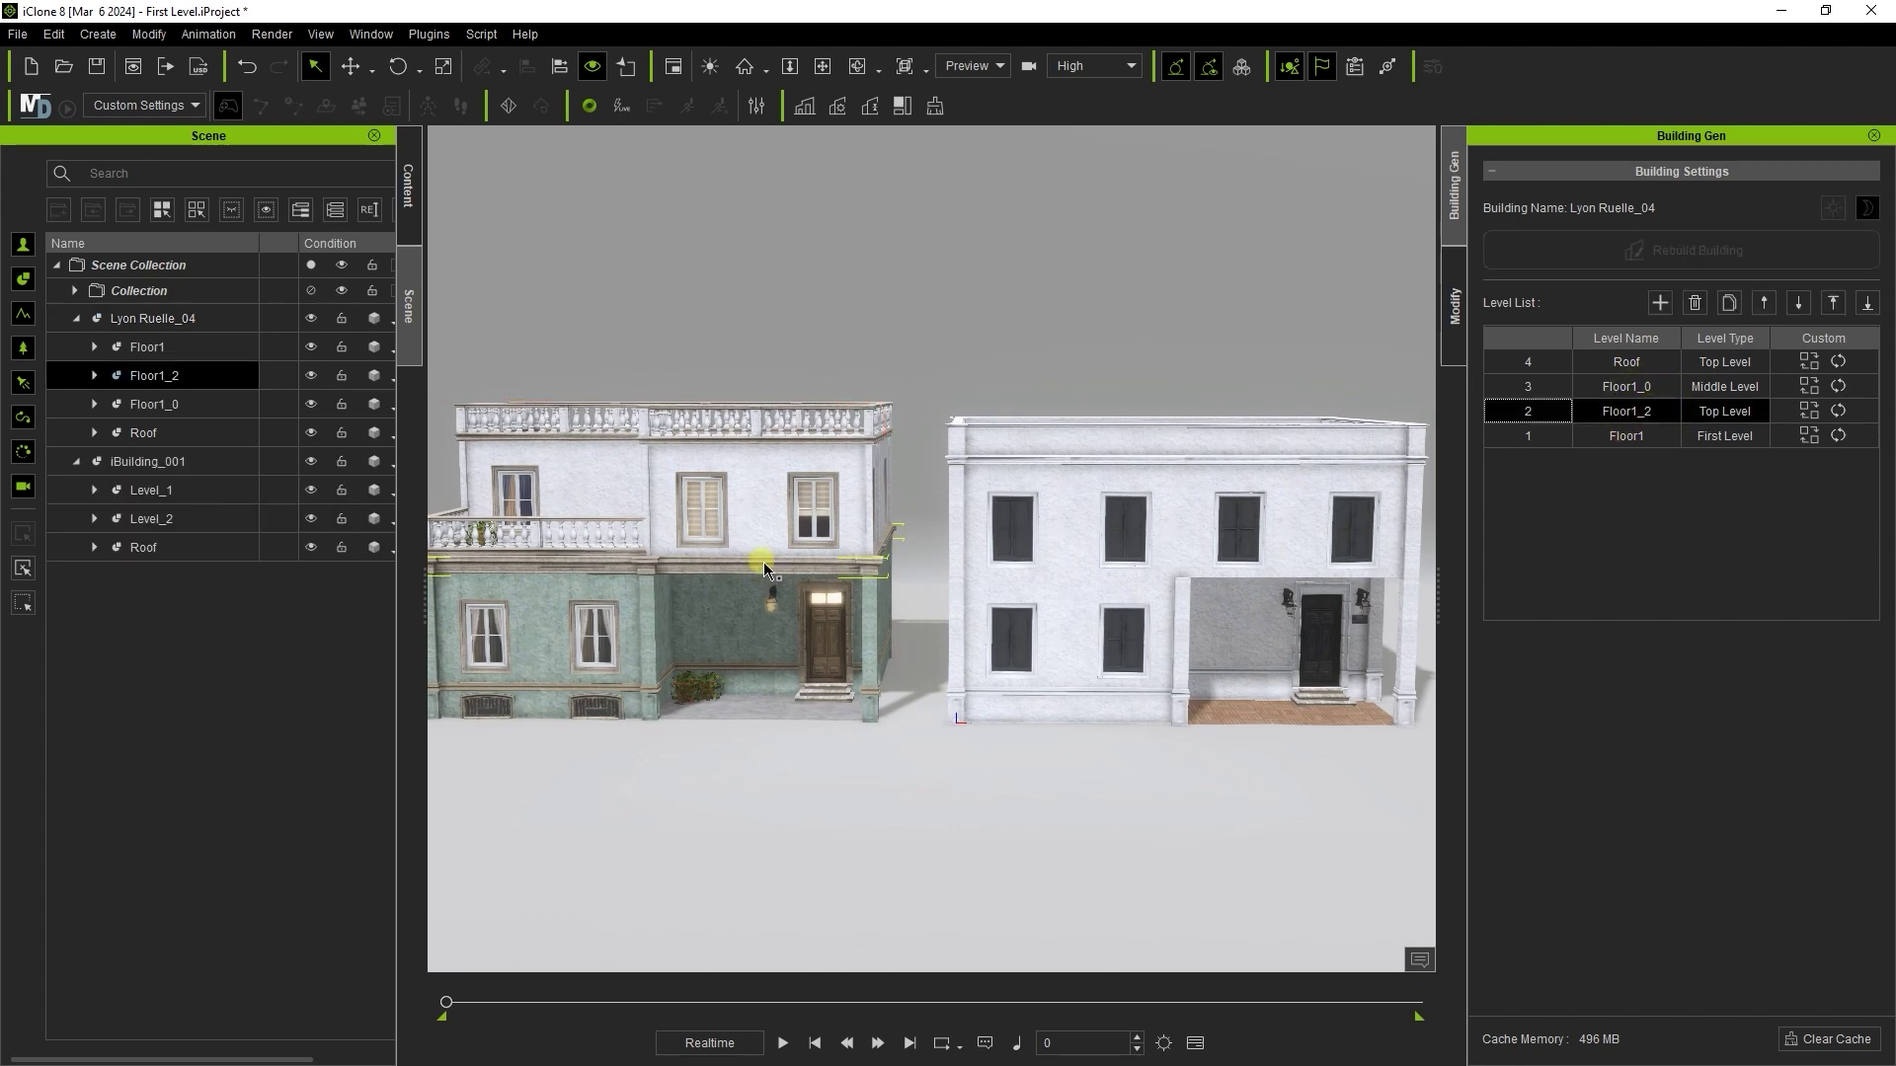
left_click(1272, 464)
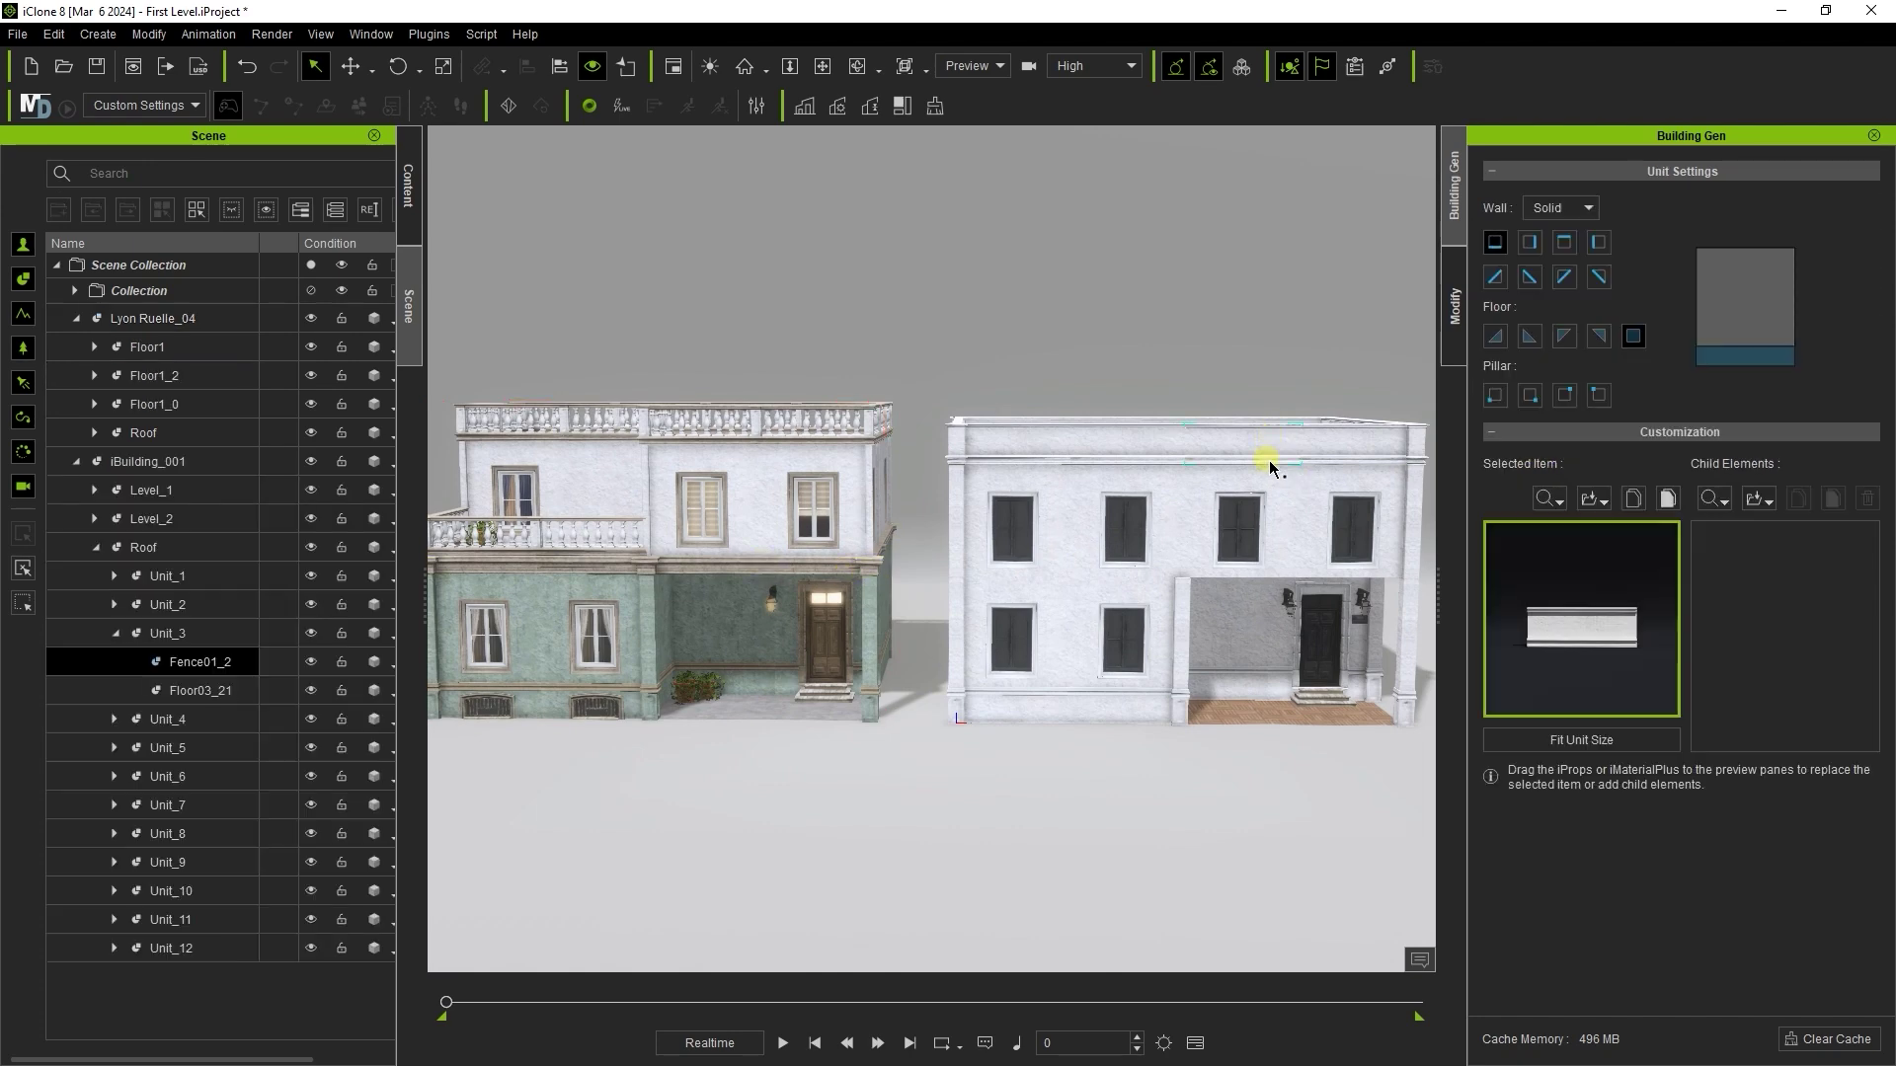
left_click(1309, 466)
left_click(1626, 364)
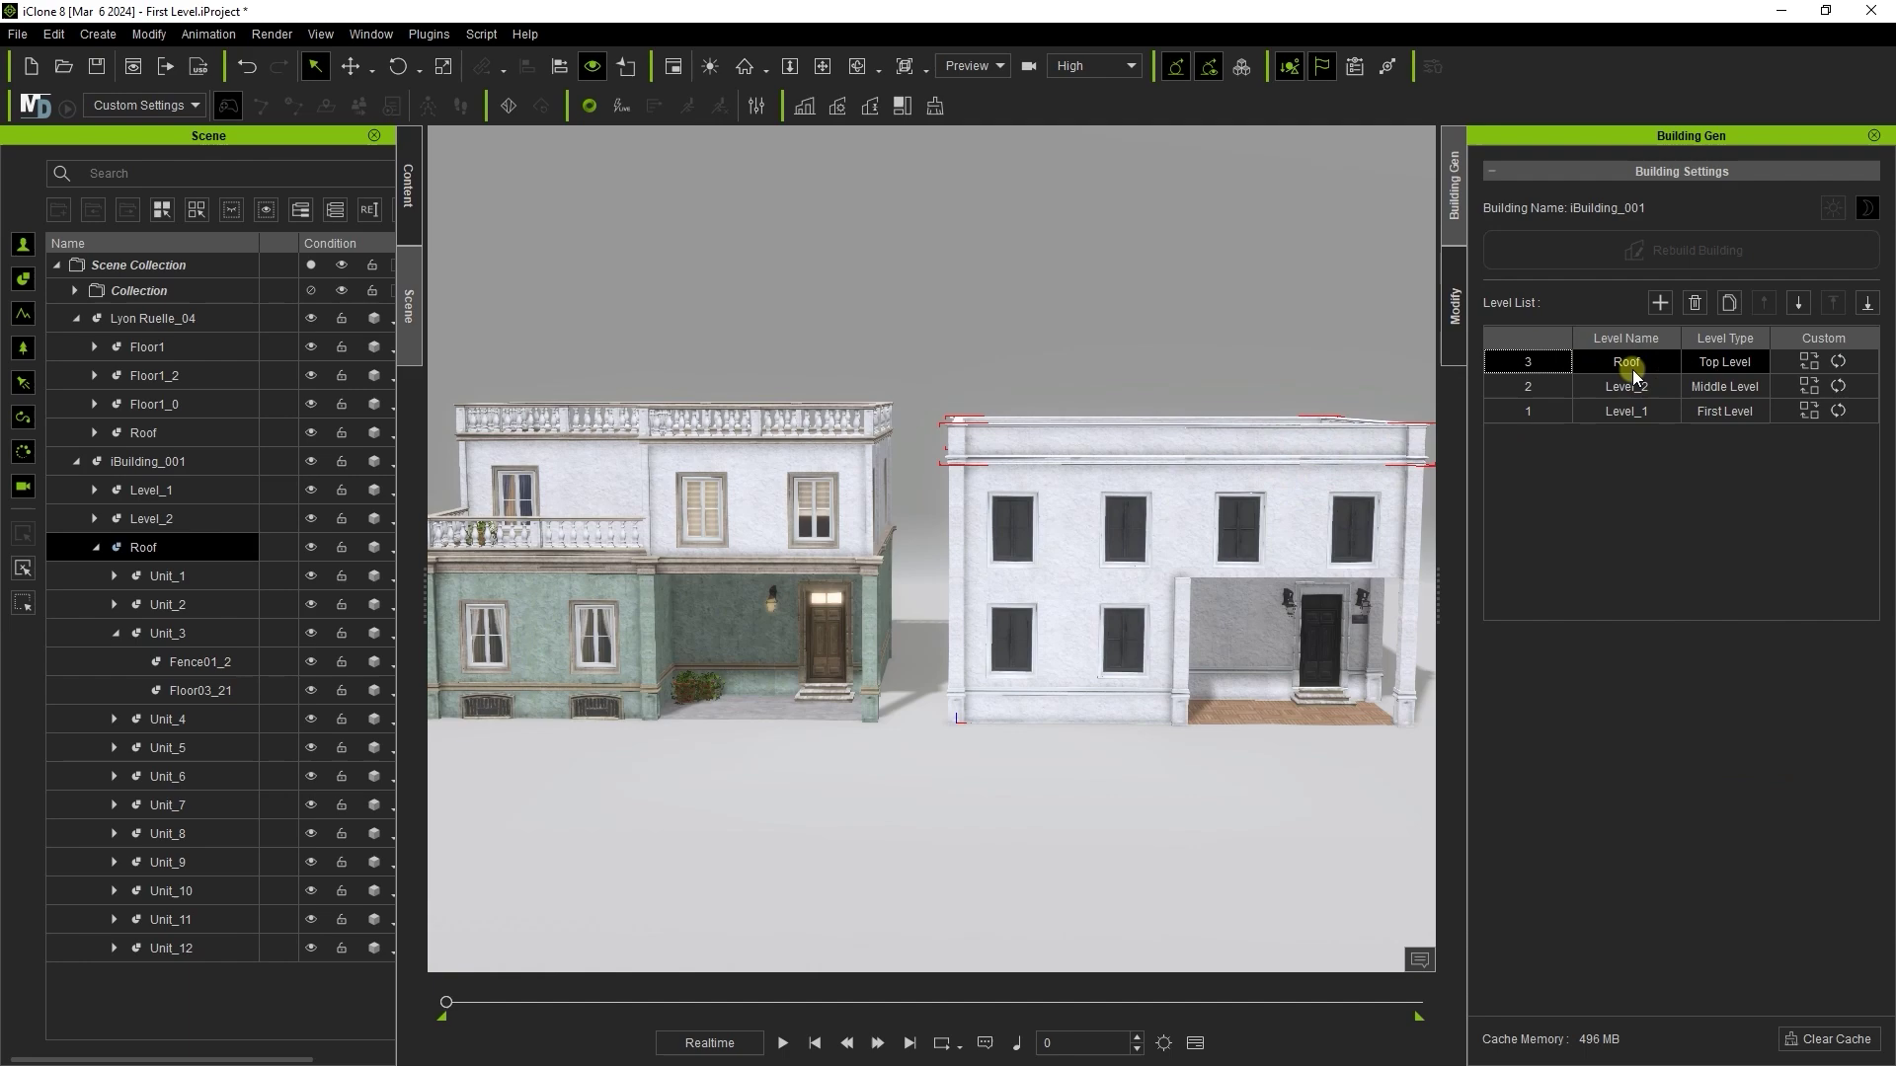
middle_click_drag(1133, 502, 1018, 497)
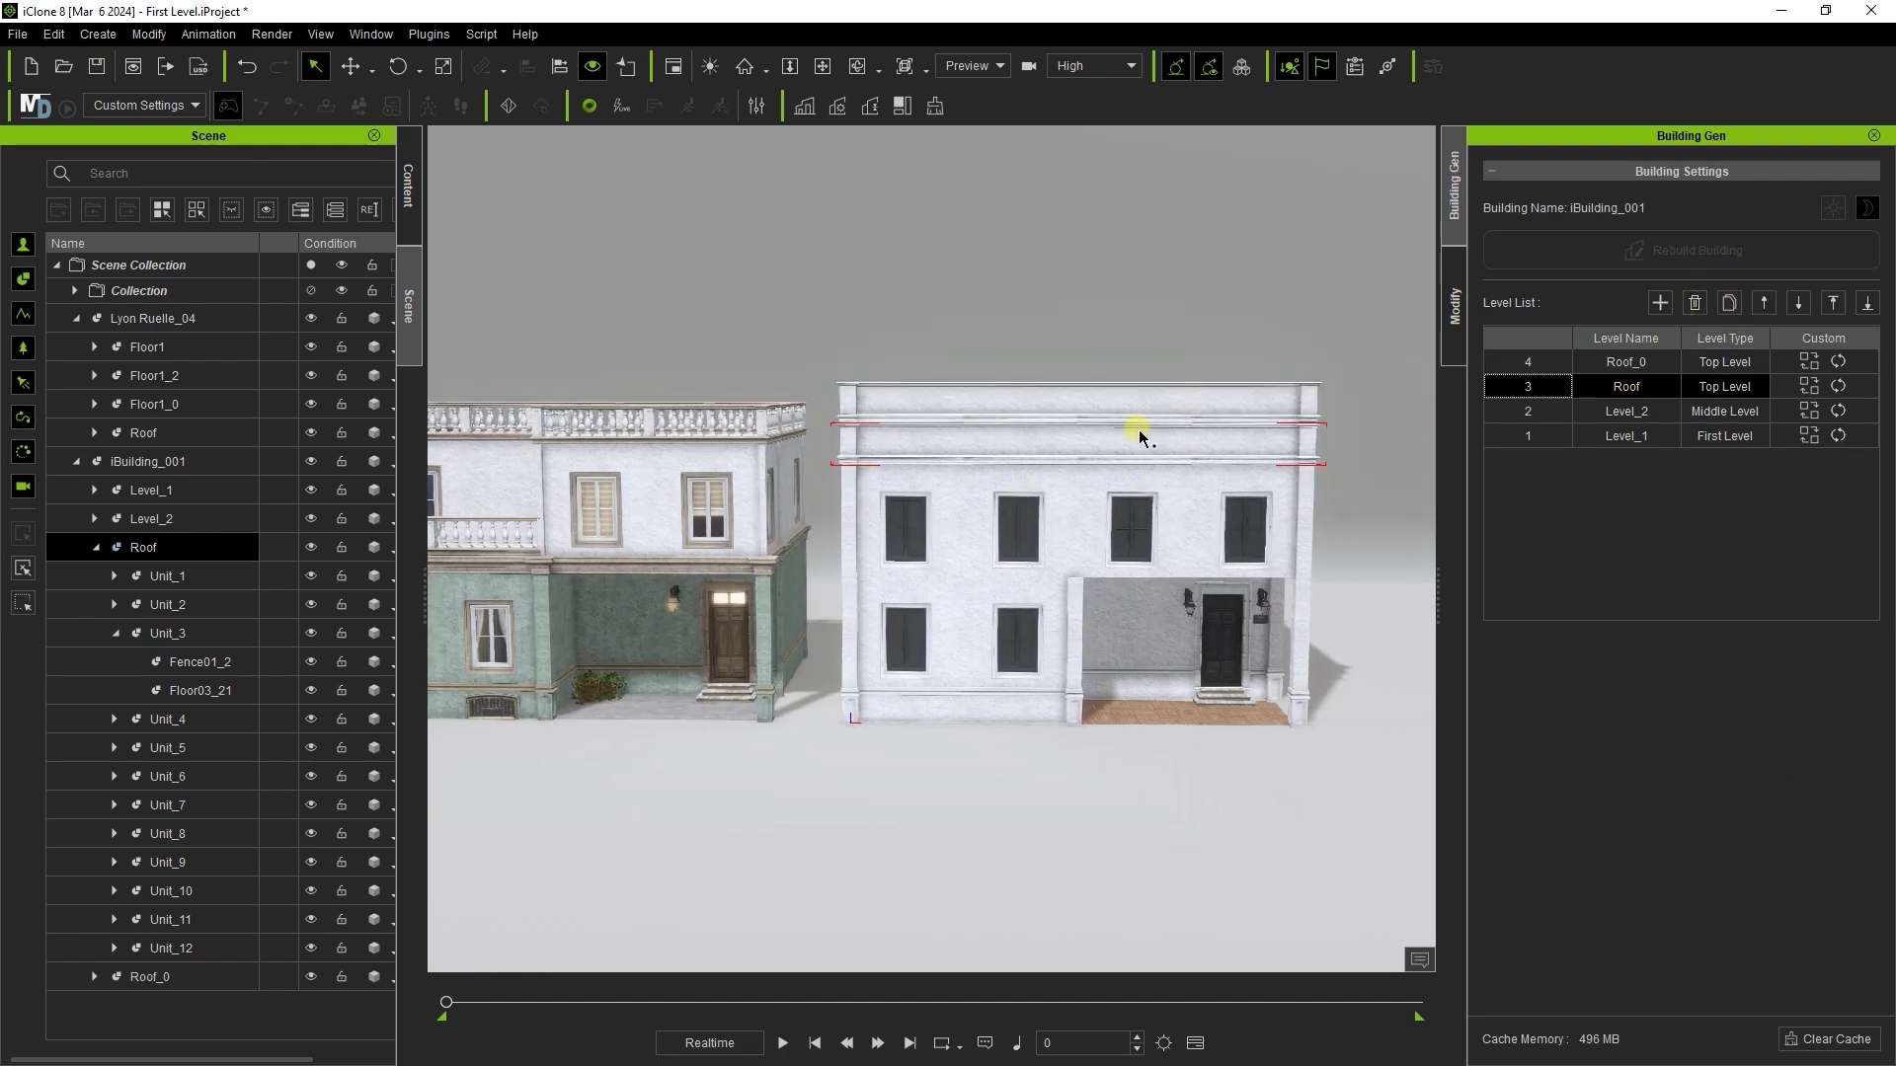
Find template pack props for the front fence of Unit_3 in Roof_0 and replace it with Trim.iProp
double_click(1136, 405)
scroll(1135, 406, "up", 4)
right_click_drag(1135, 403, 1070, 229)
left_click(1557, 499)
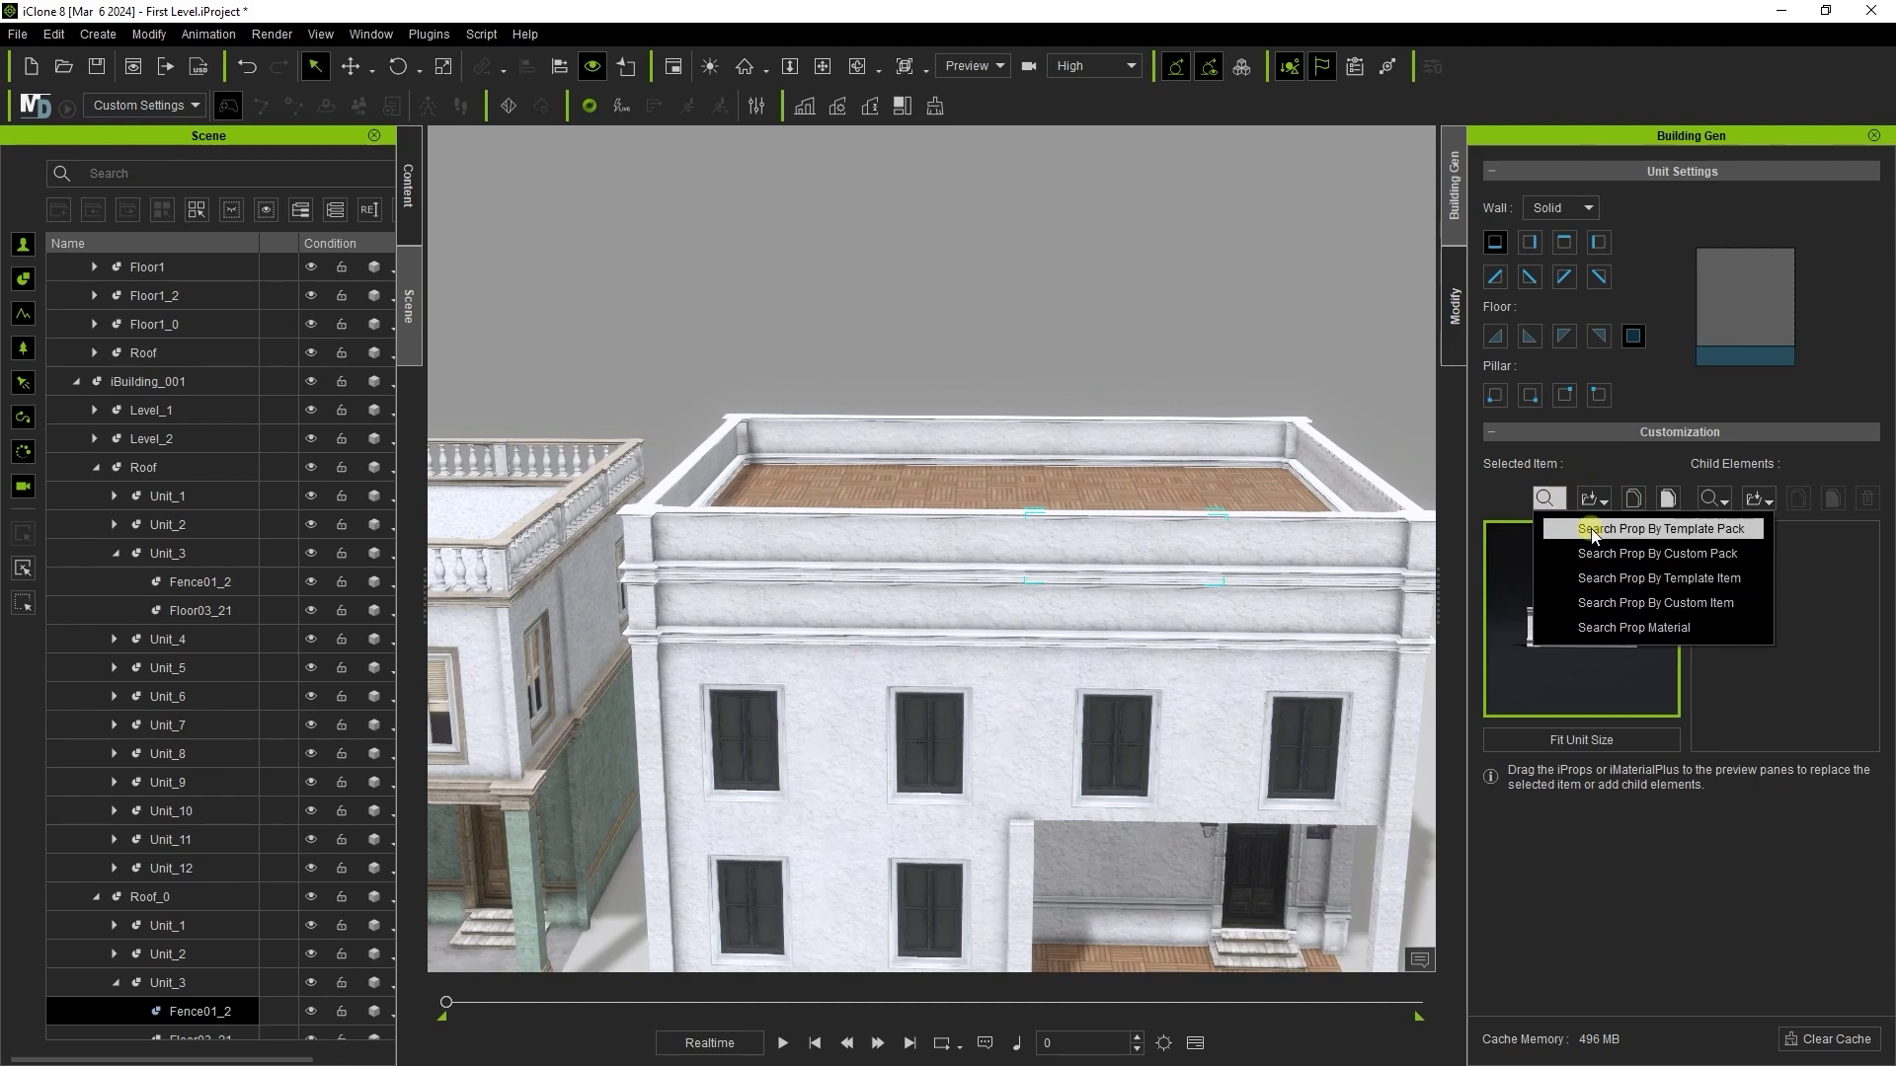
left_click(1594, 531)
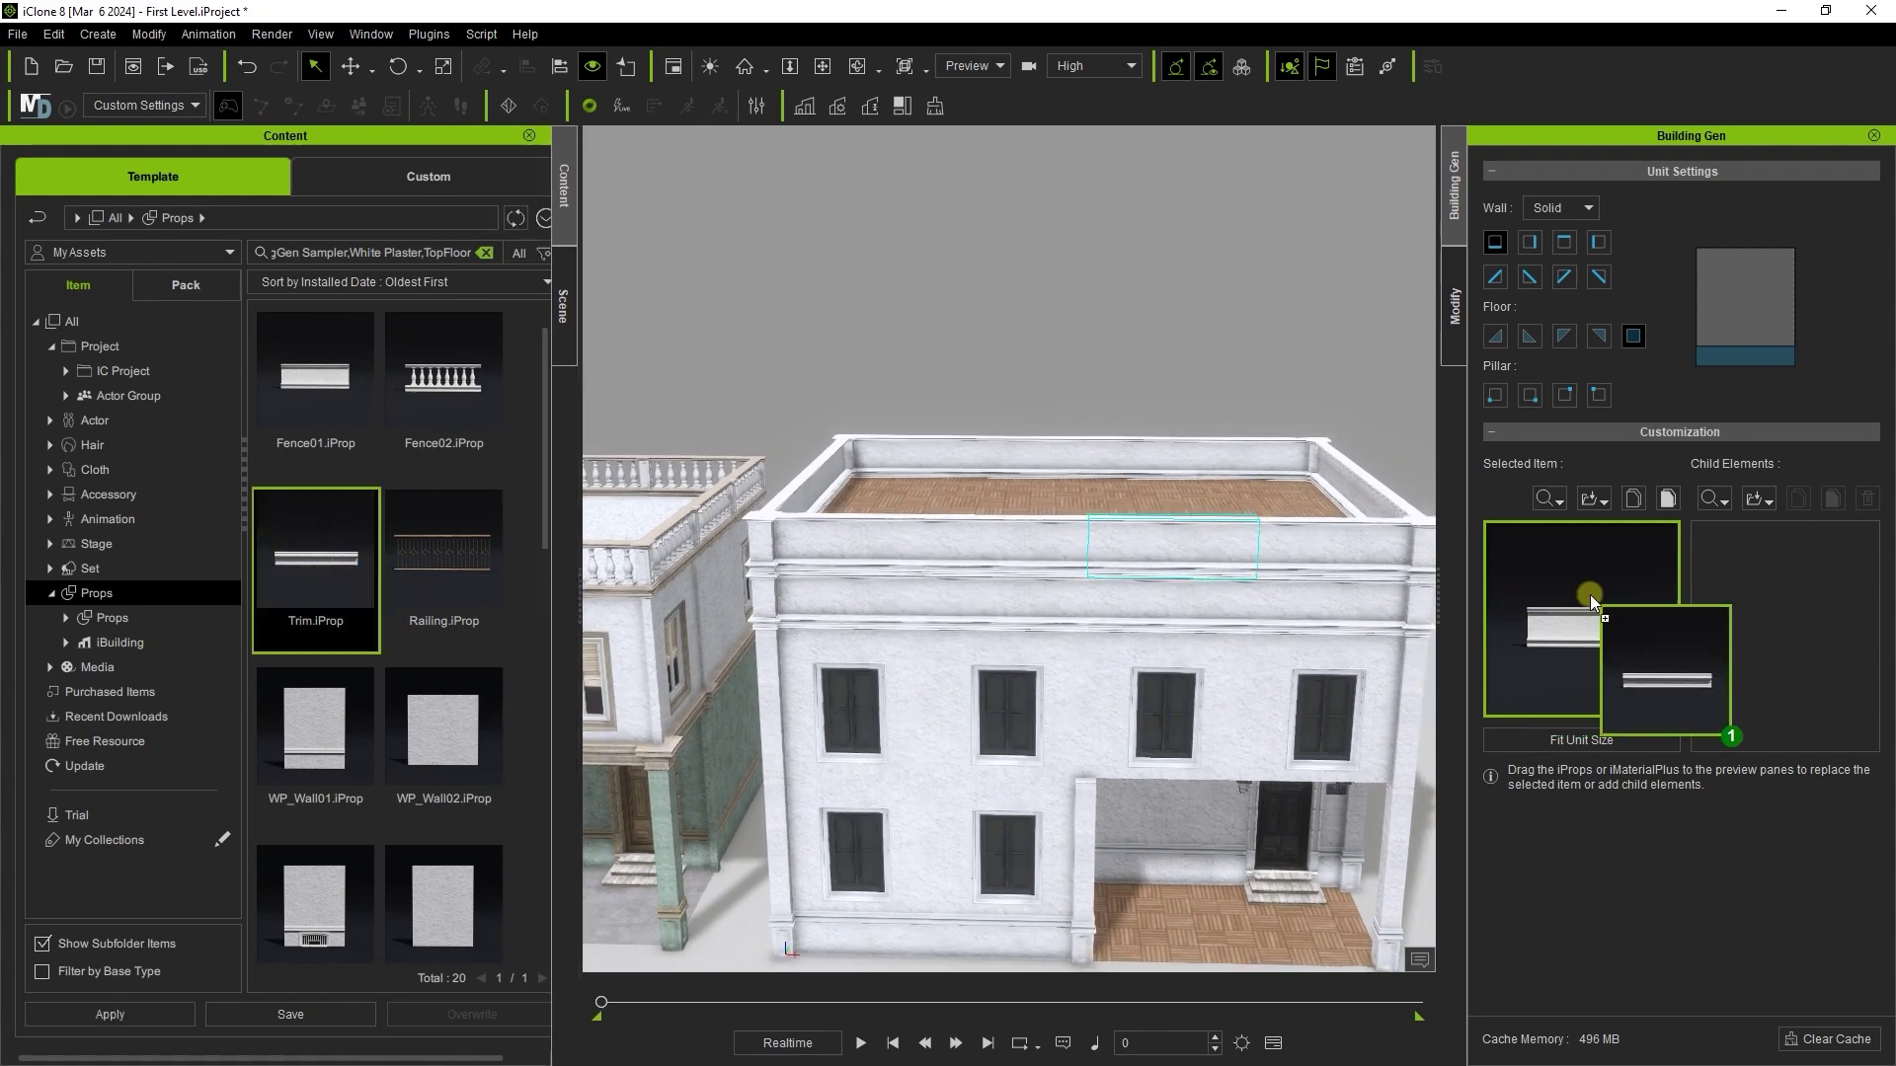
left_click_drag(1592, 599, 1592, 603)
middle_click_drag(967, 612, 1106, 573)
scroll(1096, 583, "down", 1)
left_click(762, 731)
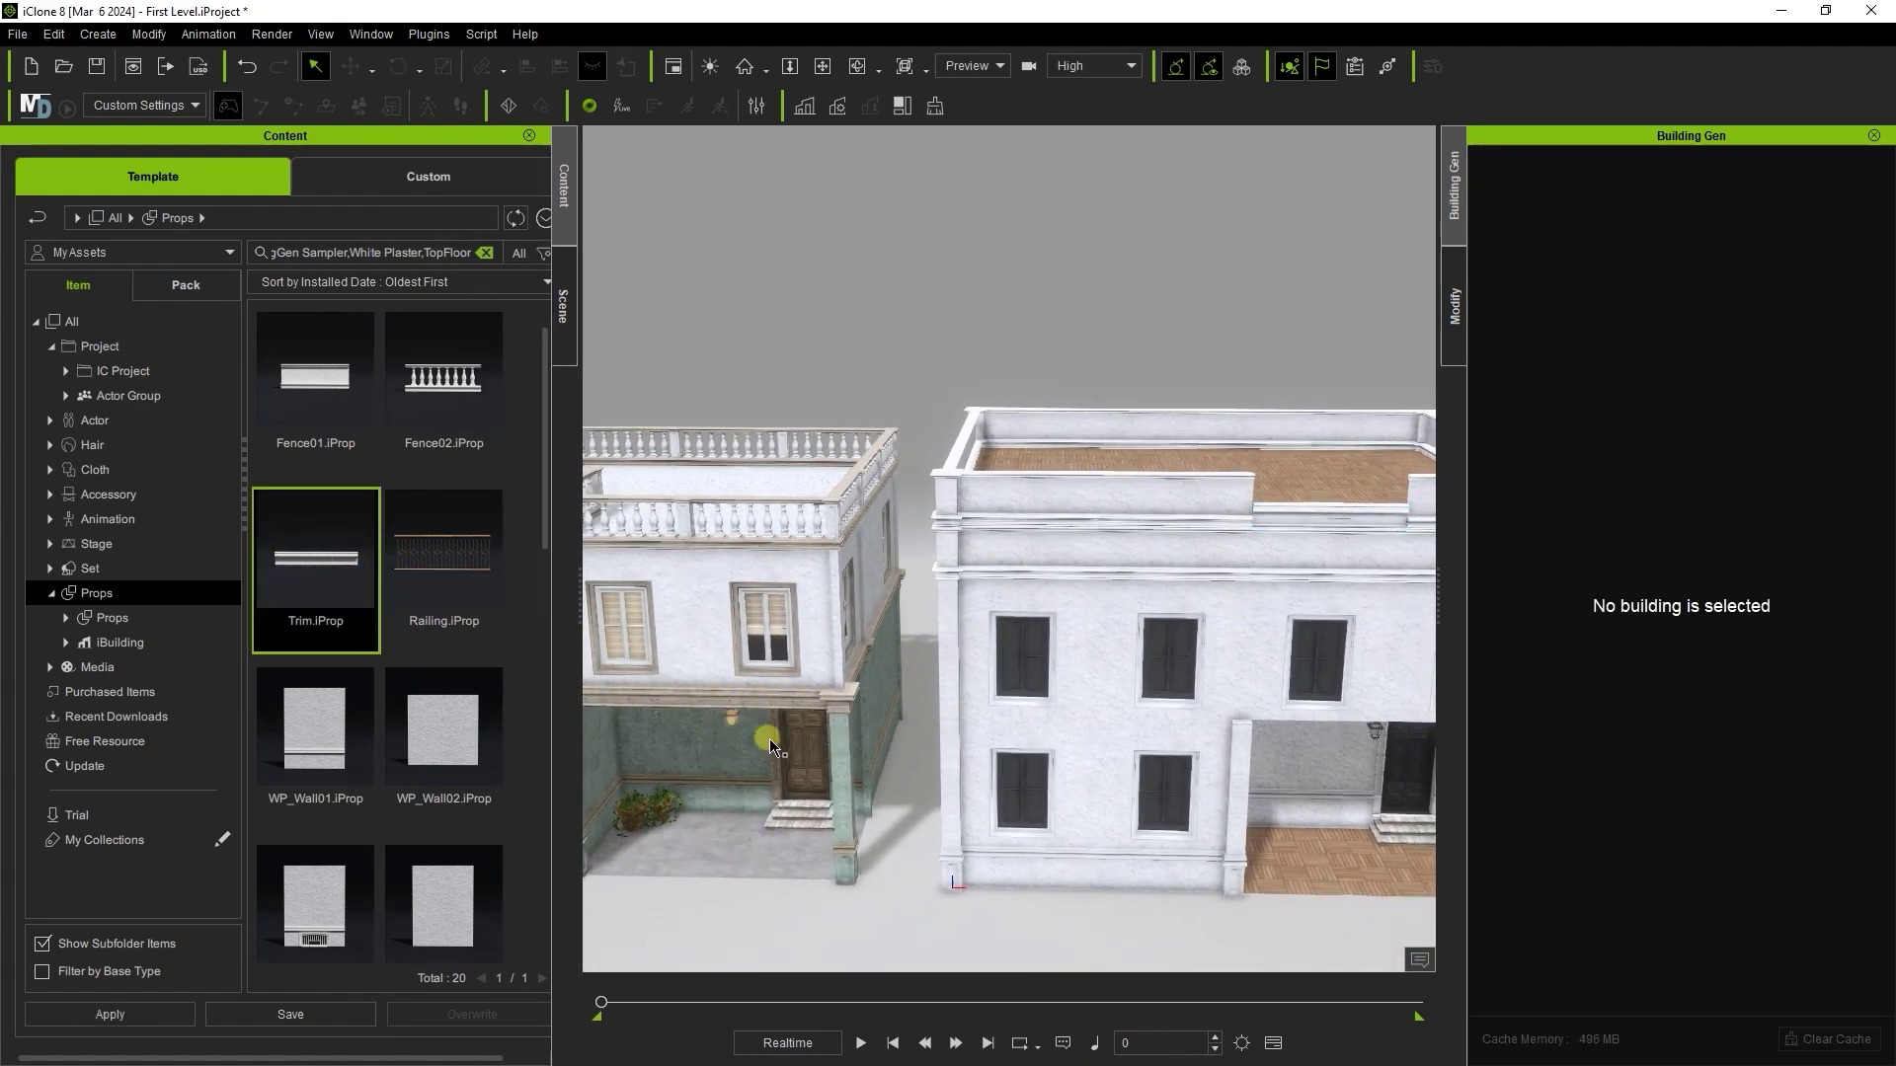
Replace the remaining fences around Roof_0 with copies of the front Trim.iProp
left_click(772, 699)
left_click(772, 699)
middle_click_drag(1264, 533, 1096, 559)
left_click(1150, 551)
scroll(1151, 551, "up", 1)
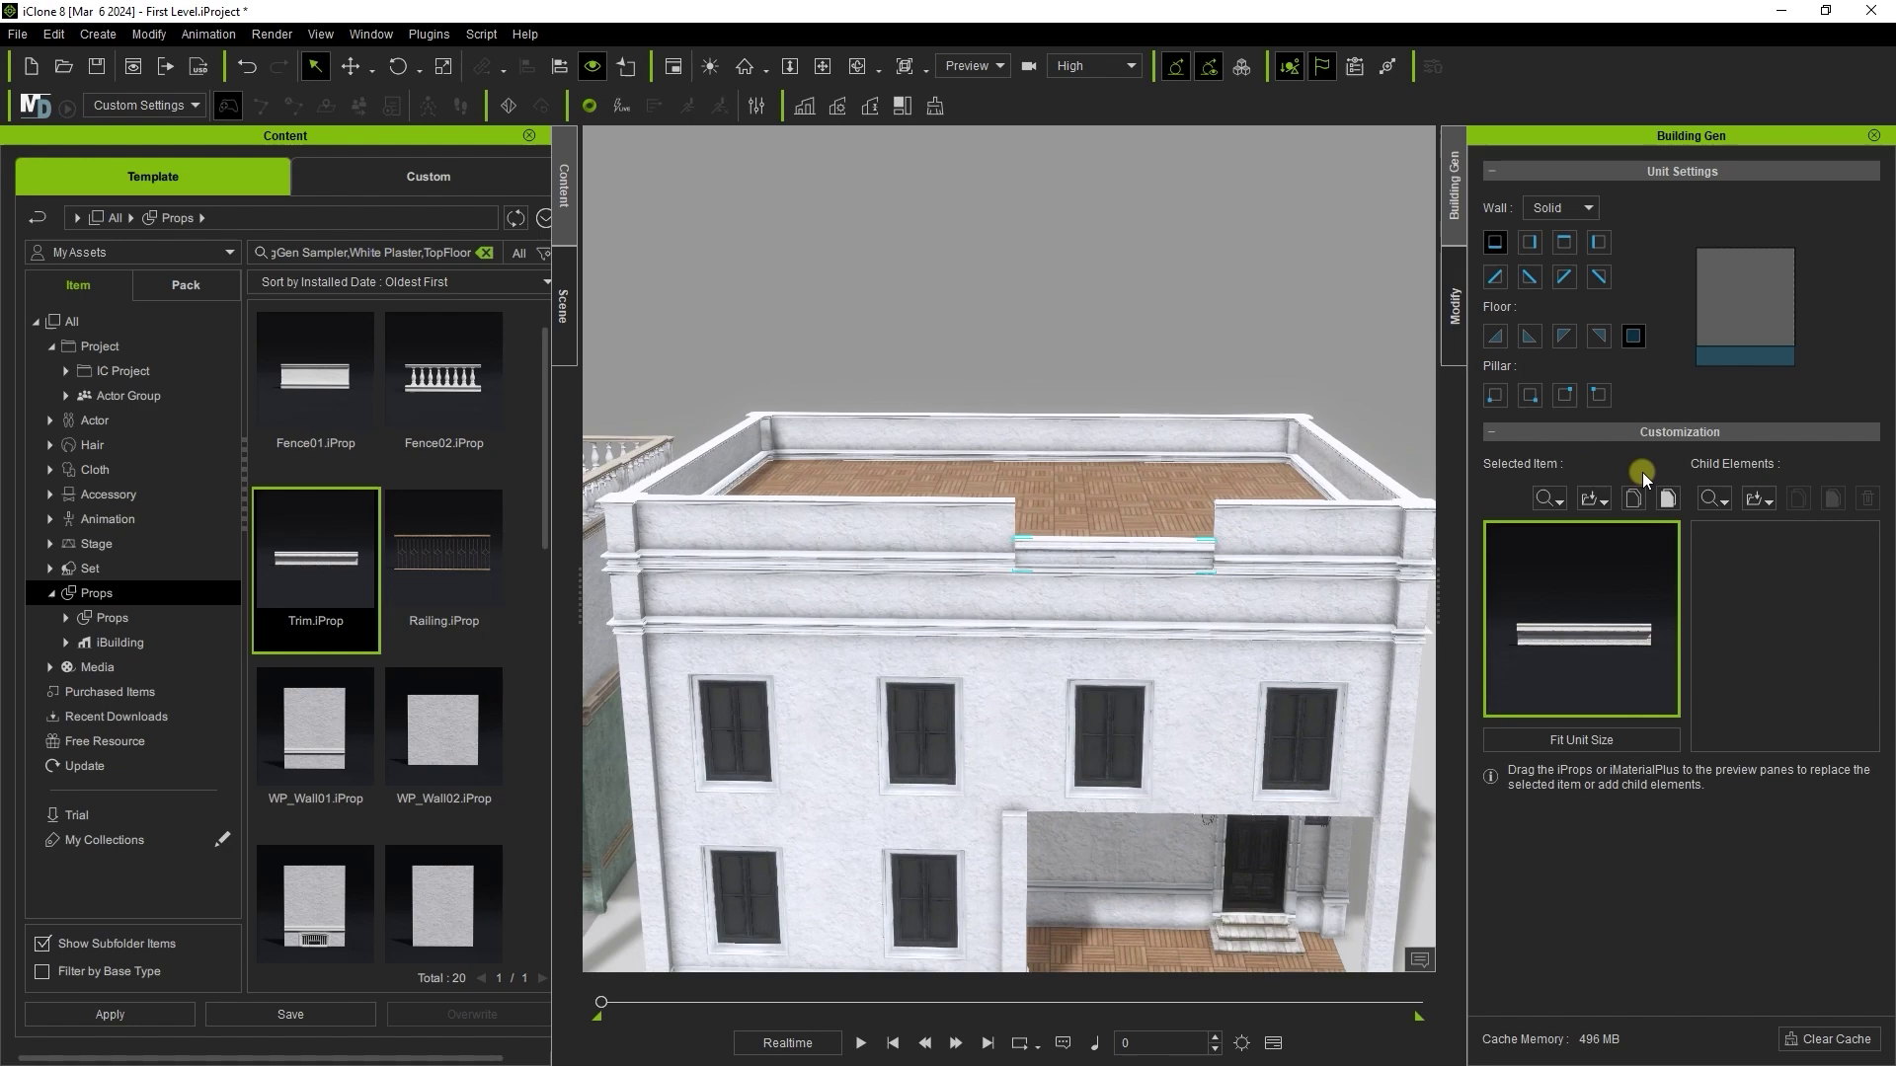
left_click(1220, 539)
left_click(1254, 534)
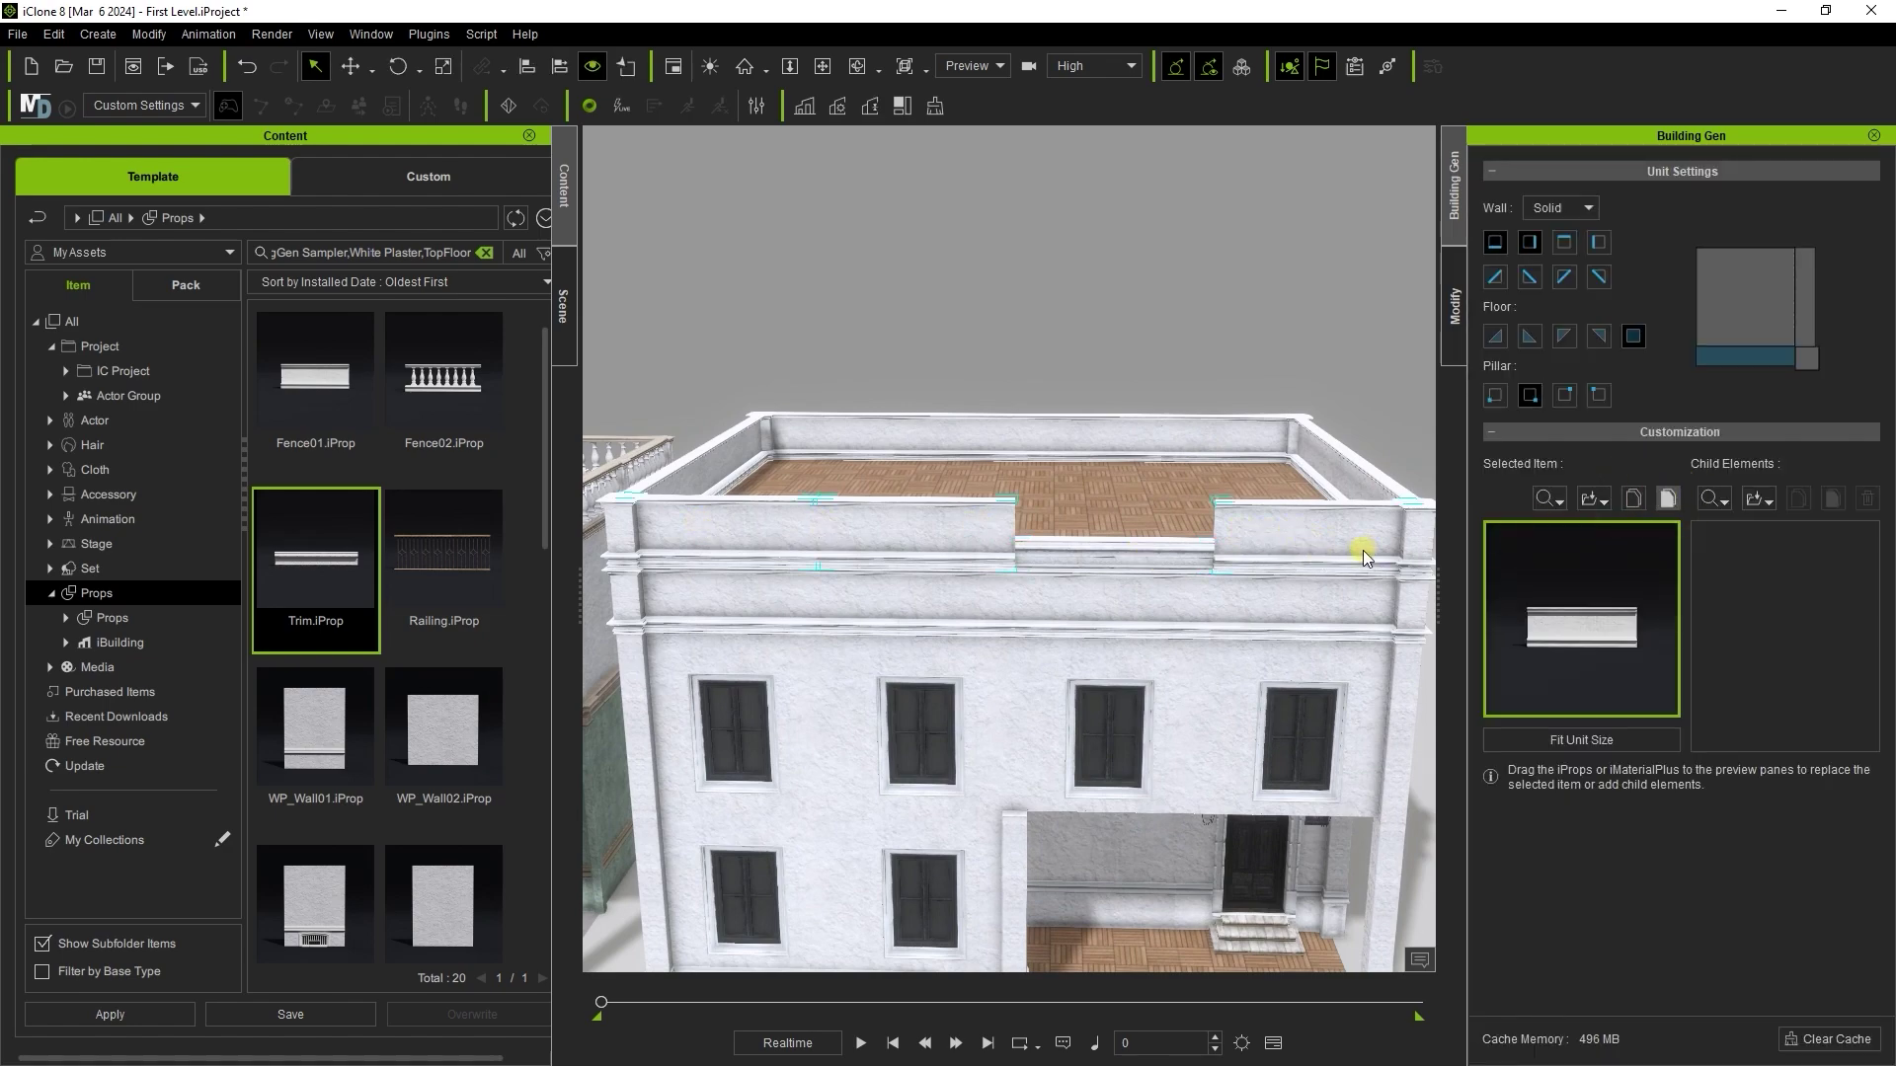
right_click_drag(1364, 555, 1020, 521)
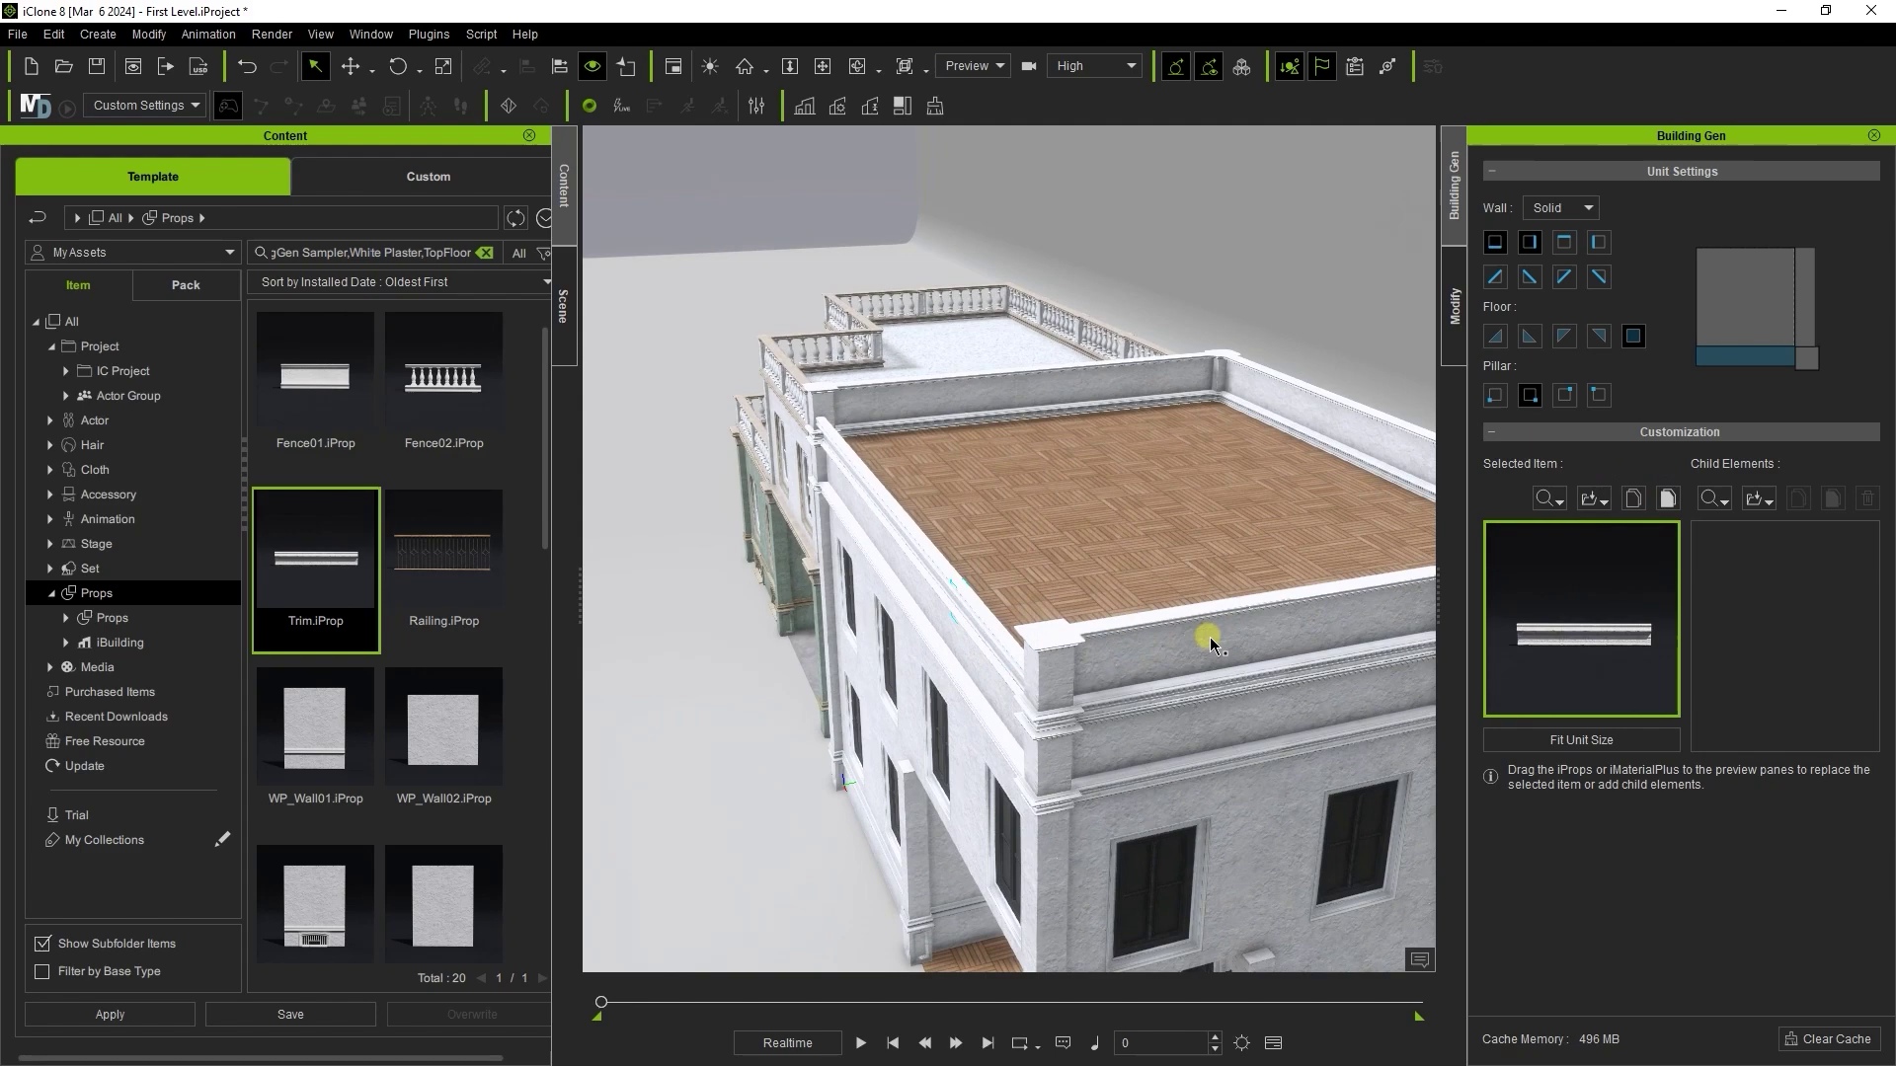
right_click_drag(1209, 644, 1027, 612)
left_click(1017, 667)
middle_click_drag(1183, 676, 1134, 675)
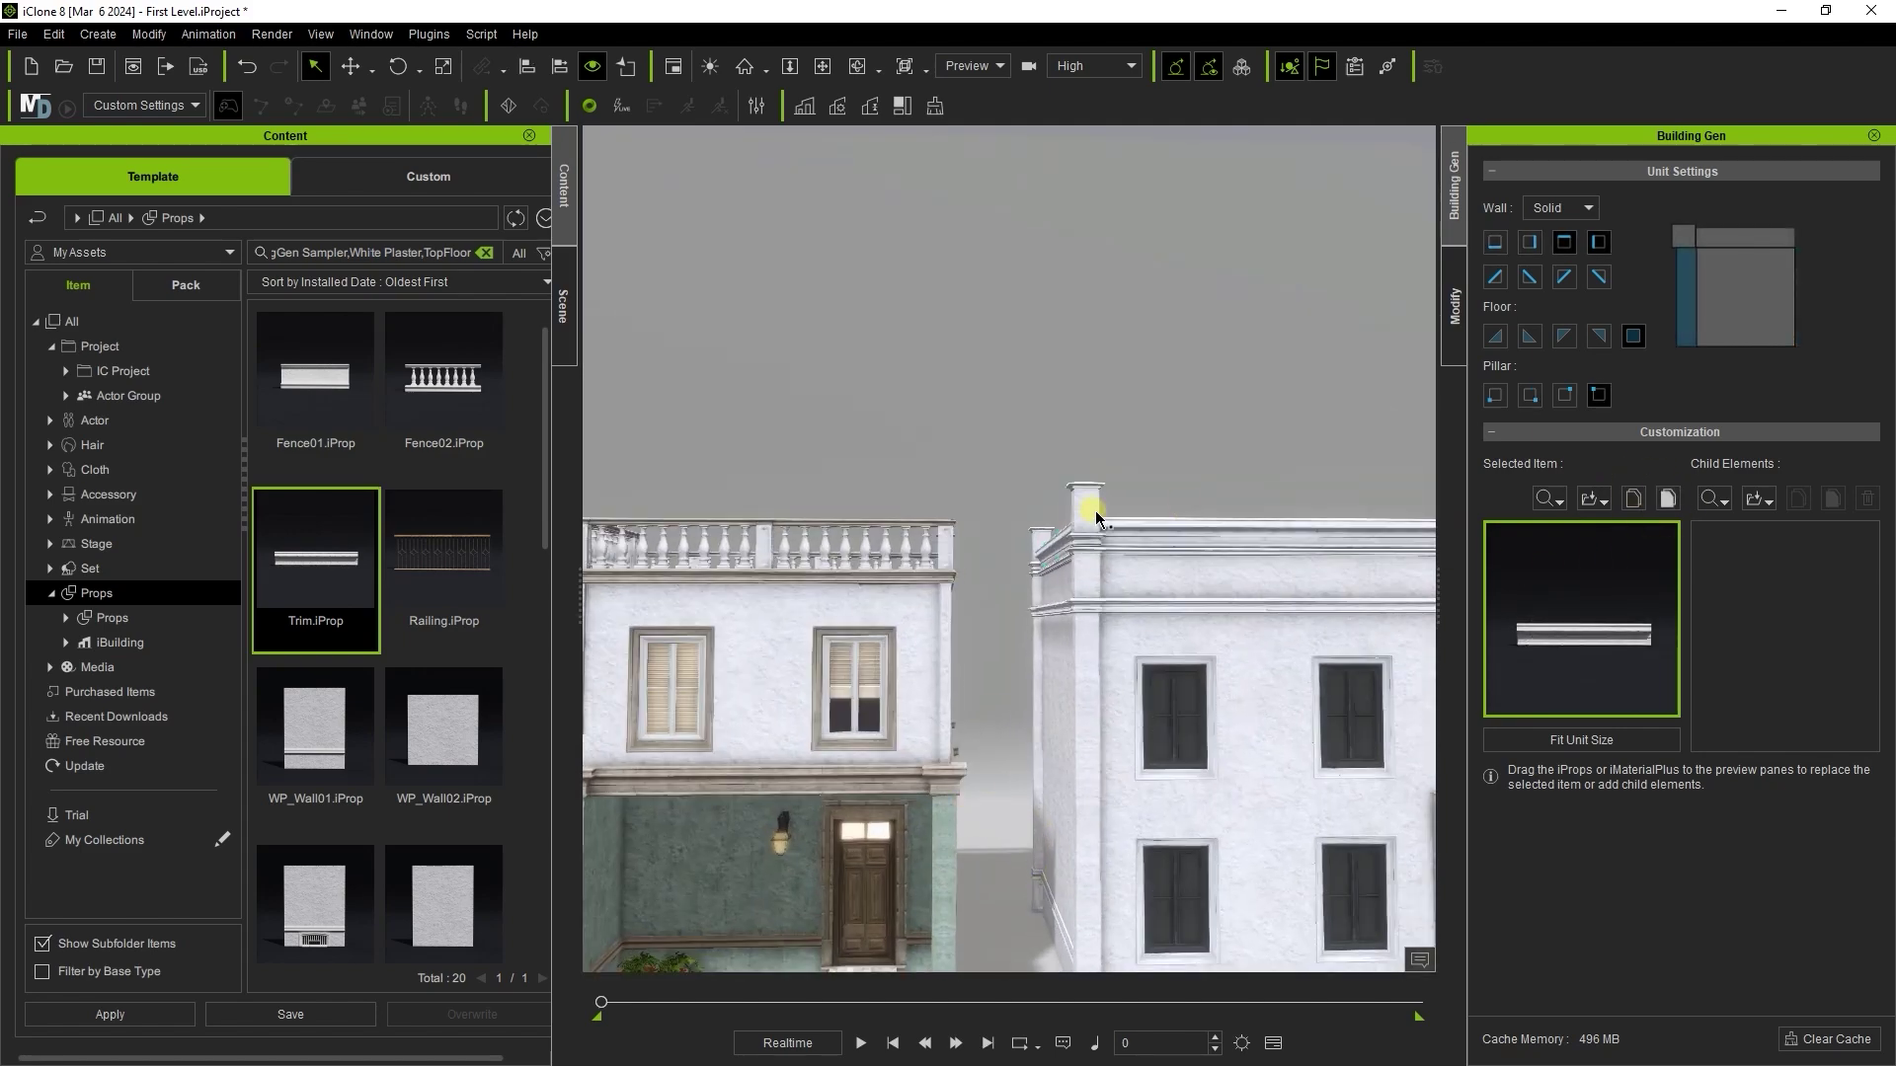
Find template pack props for the corner pillars of Roof_0 and replace the pillars with Trim Corner01.iProp
left_click(1096, 518)
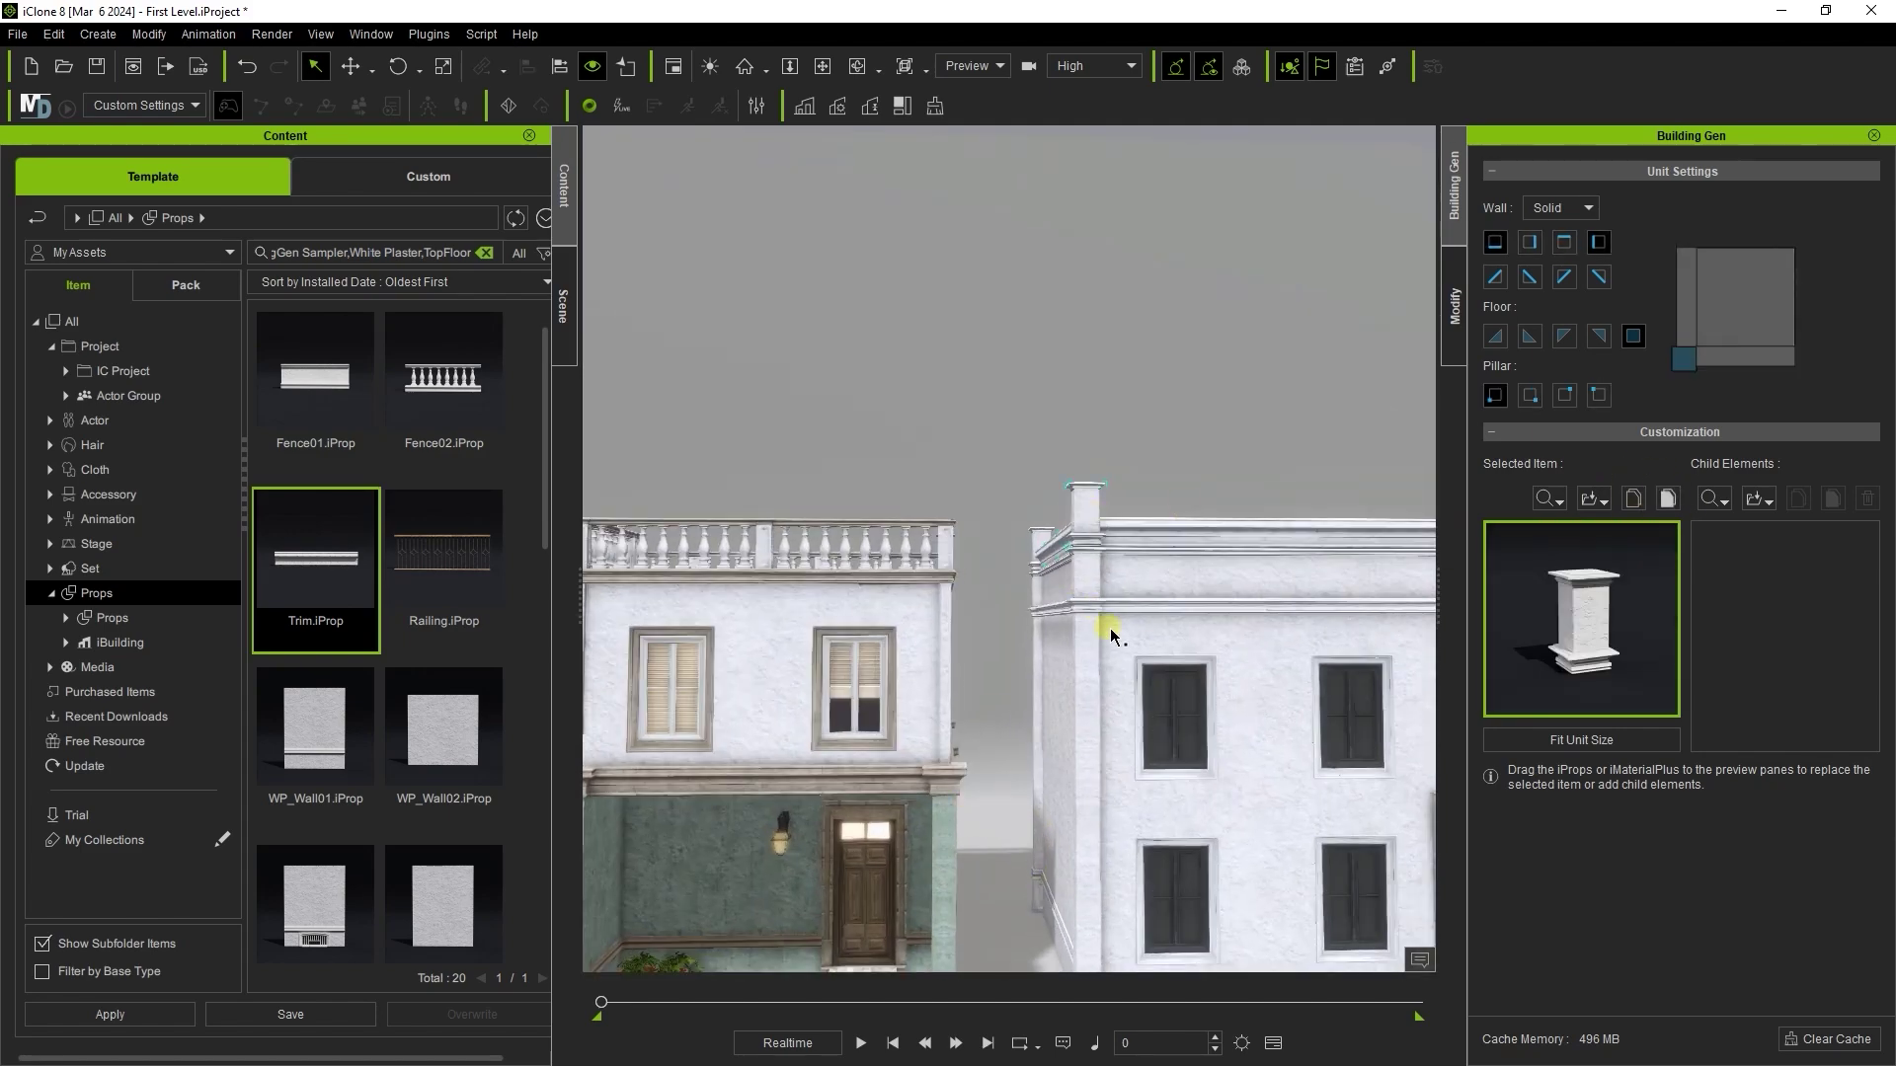
right_click_drag(1098, 522, 1171, 541)
left_click(1559, 503)
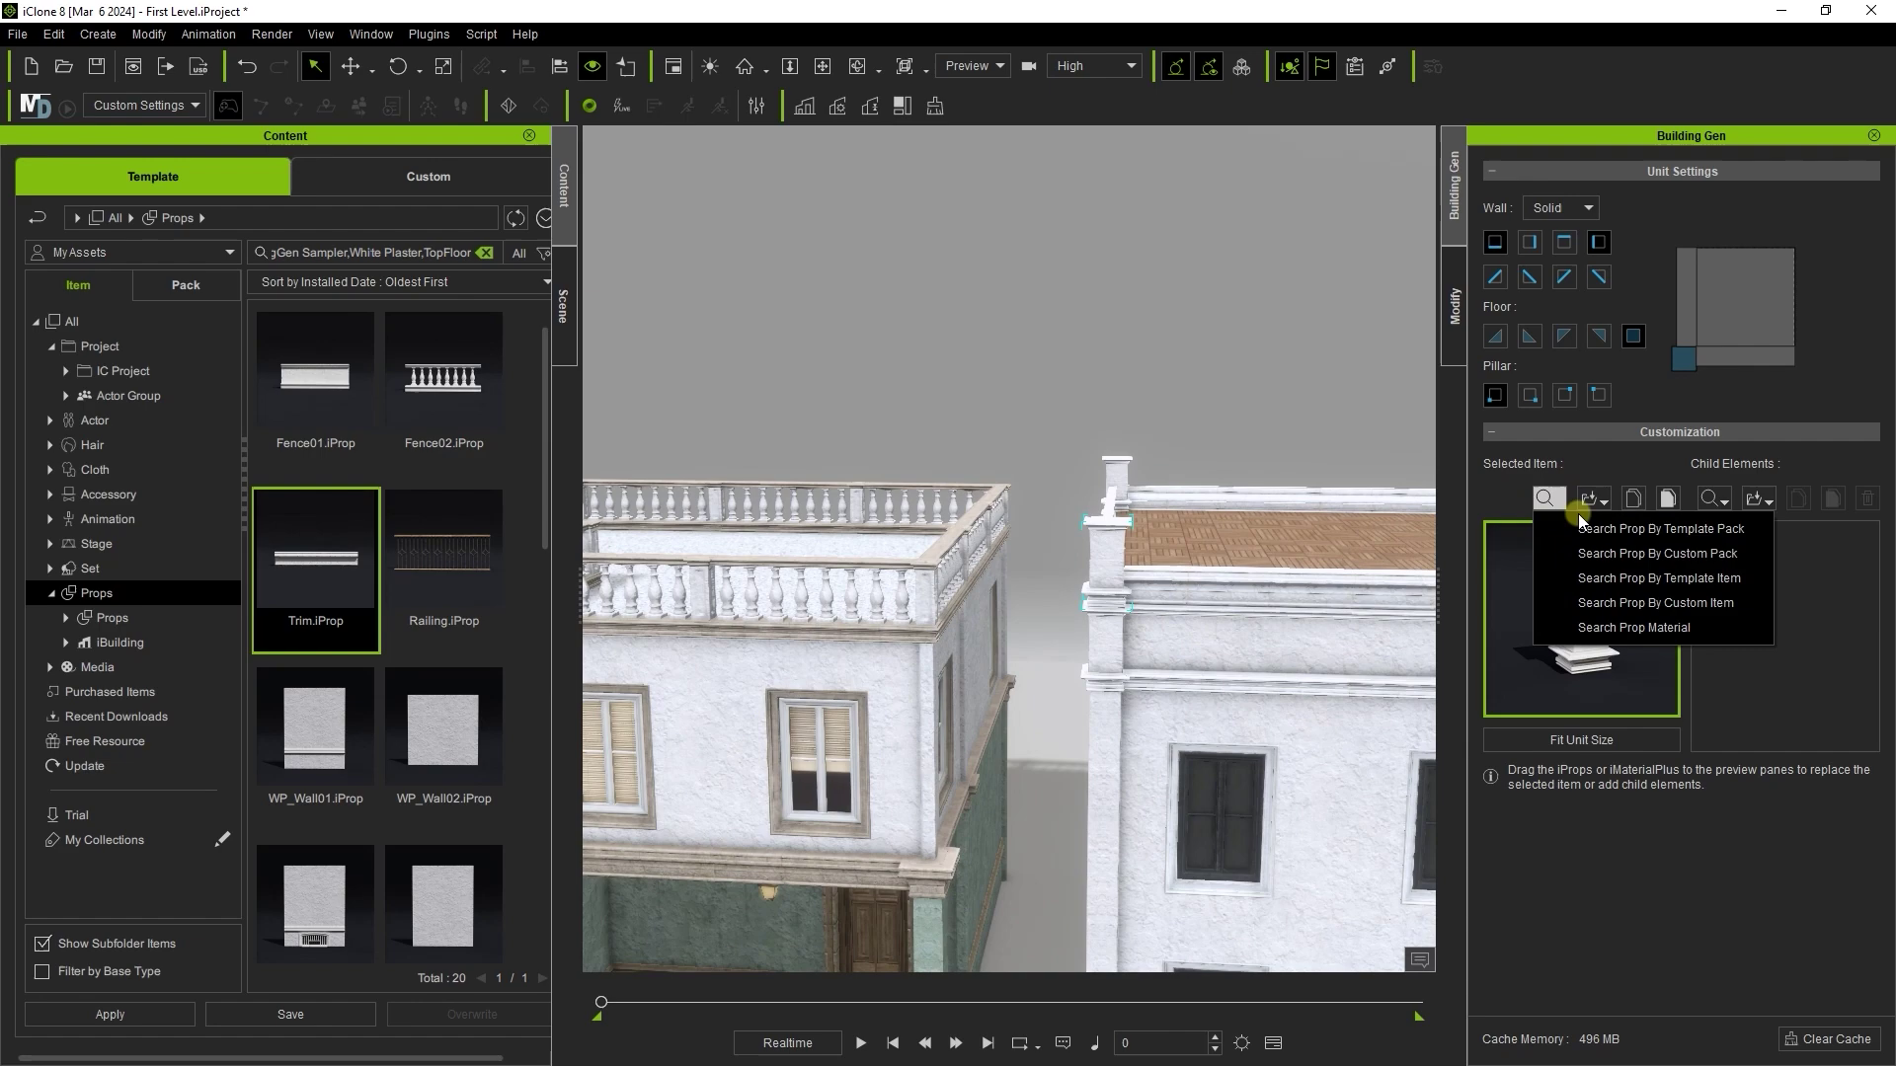
left_click(1619, 535)
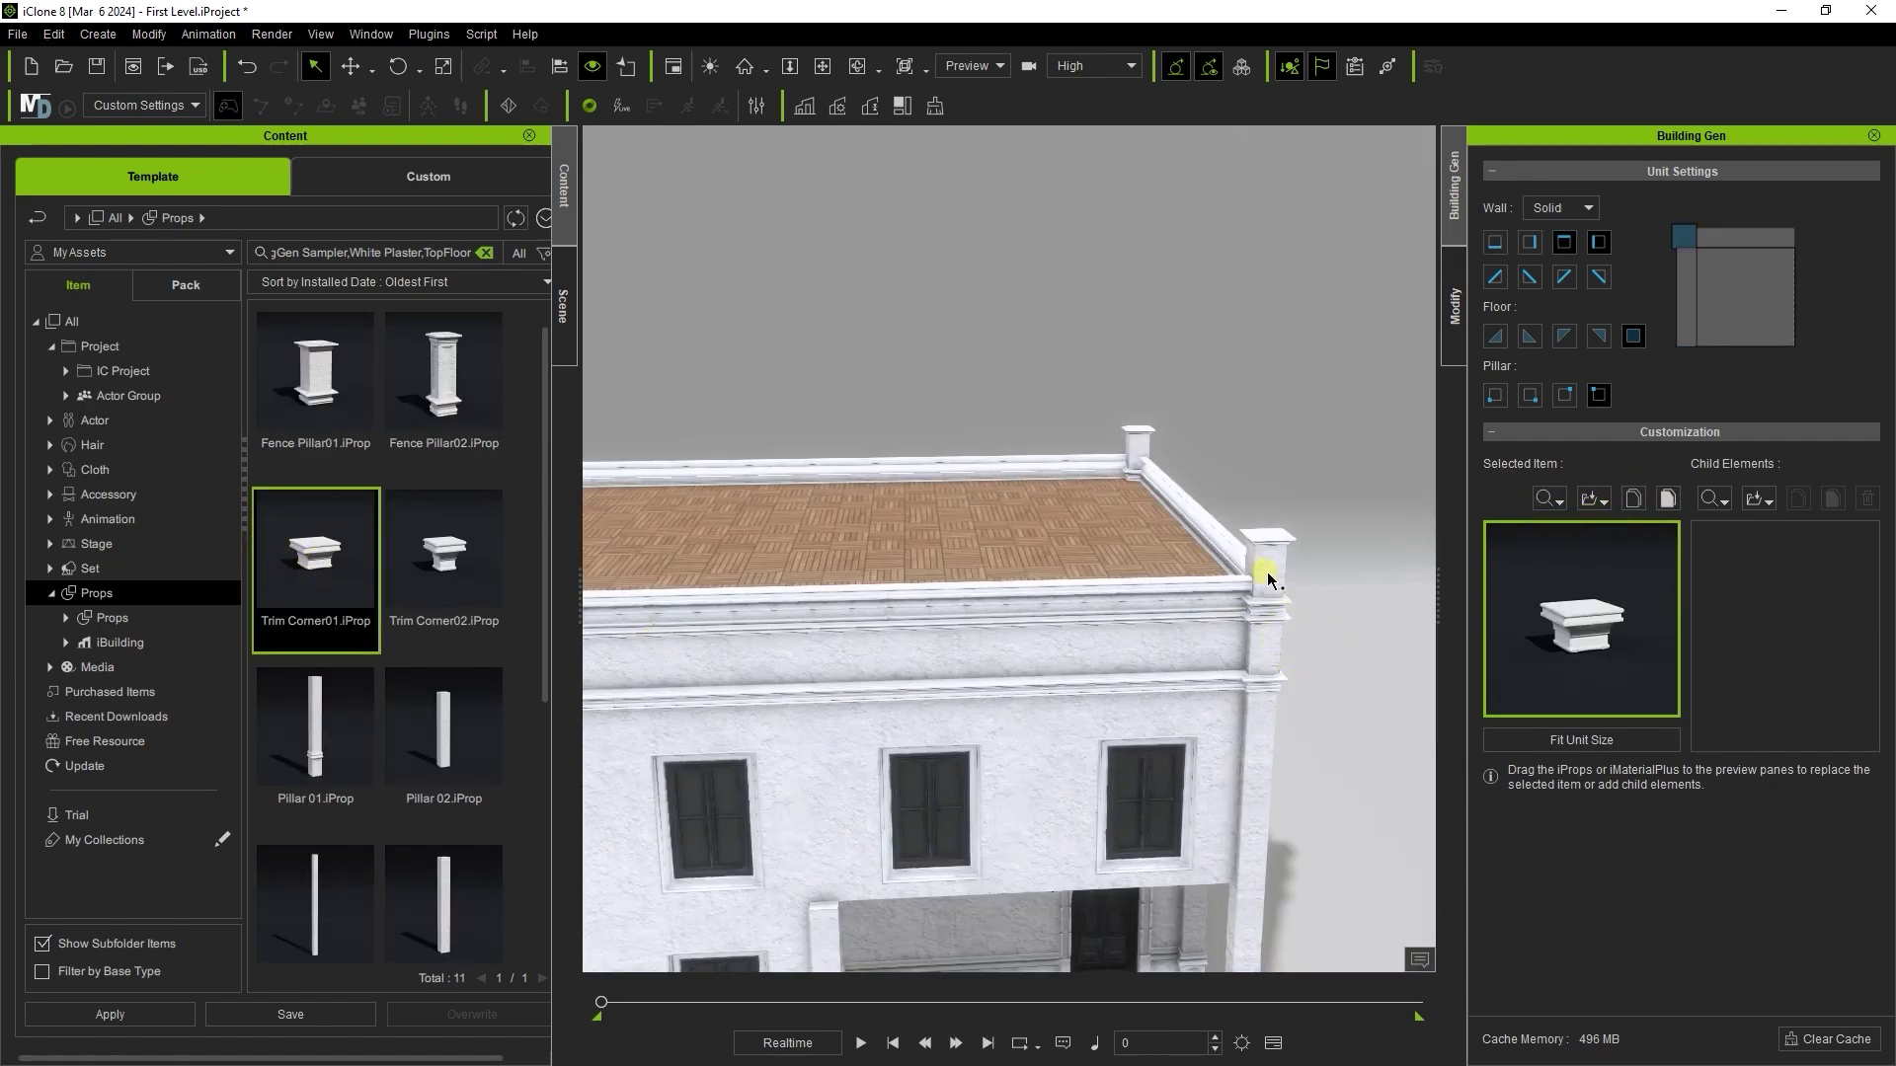
left_click(1269, 550)
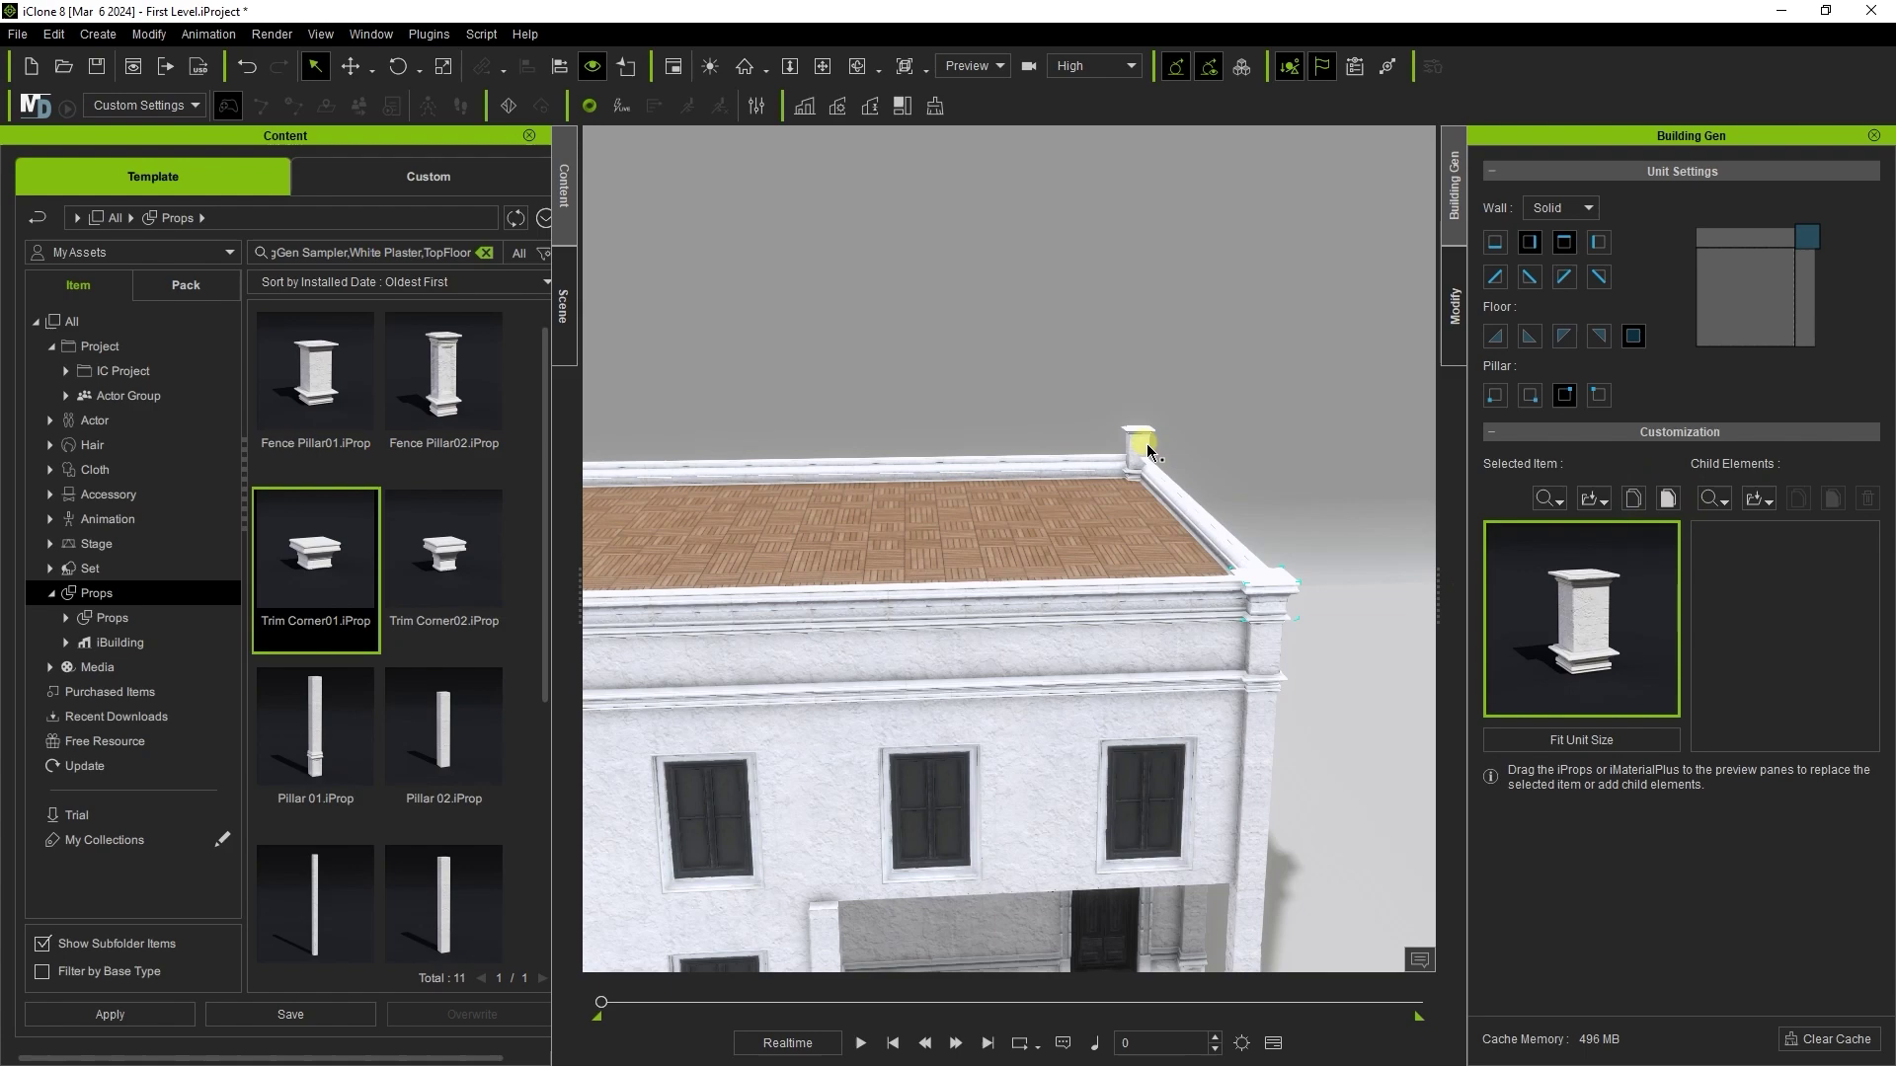
left_click(1672, 504)
scroll(961, 507, "down", 5)
right_click_drag(961, 514, 1157, 696)
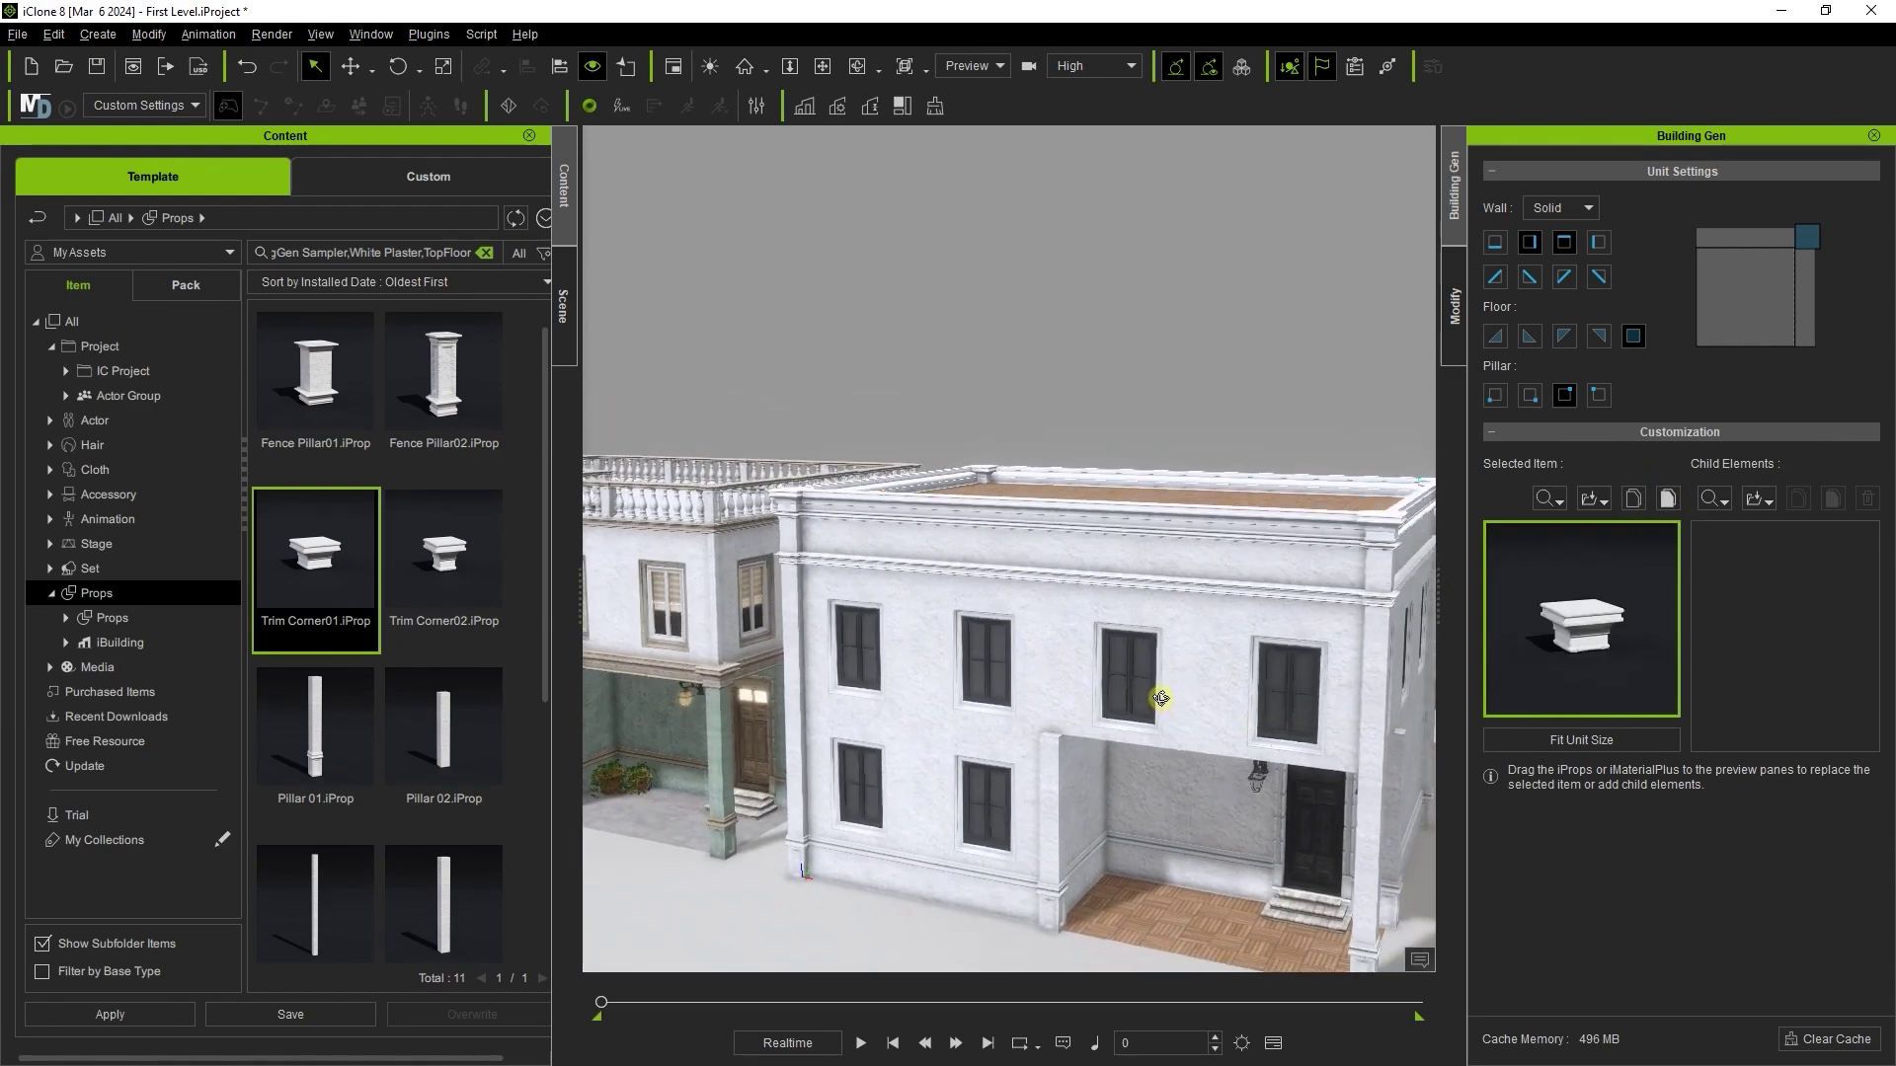
Move Roof_0 down the level list of iBuilding_001 to sit between Level_1 and Level_2
left_click(1162, 568)
left_click(1623, 362)
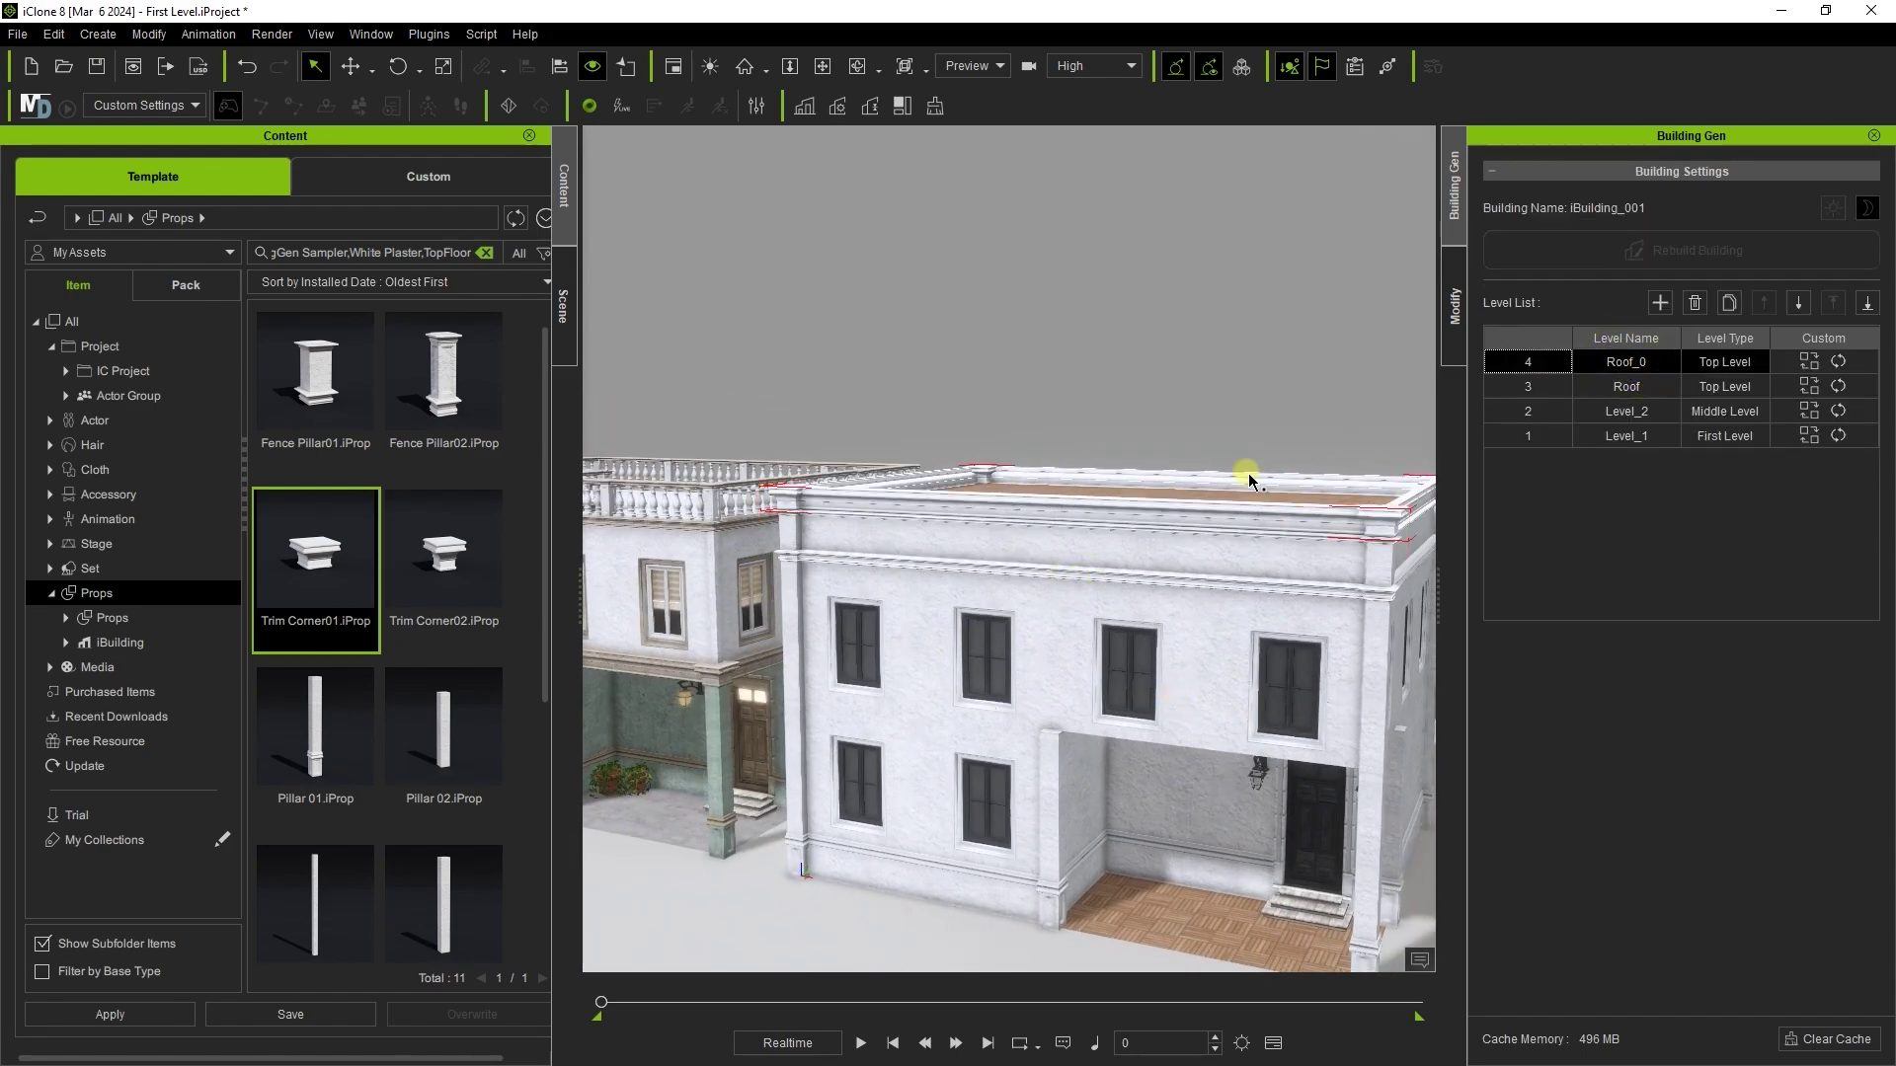
left_click(1793, 300)
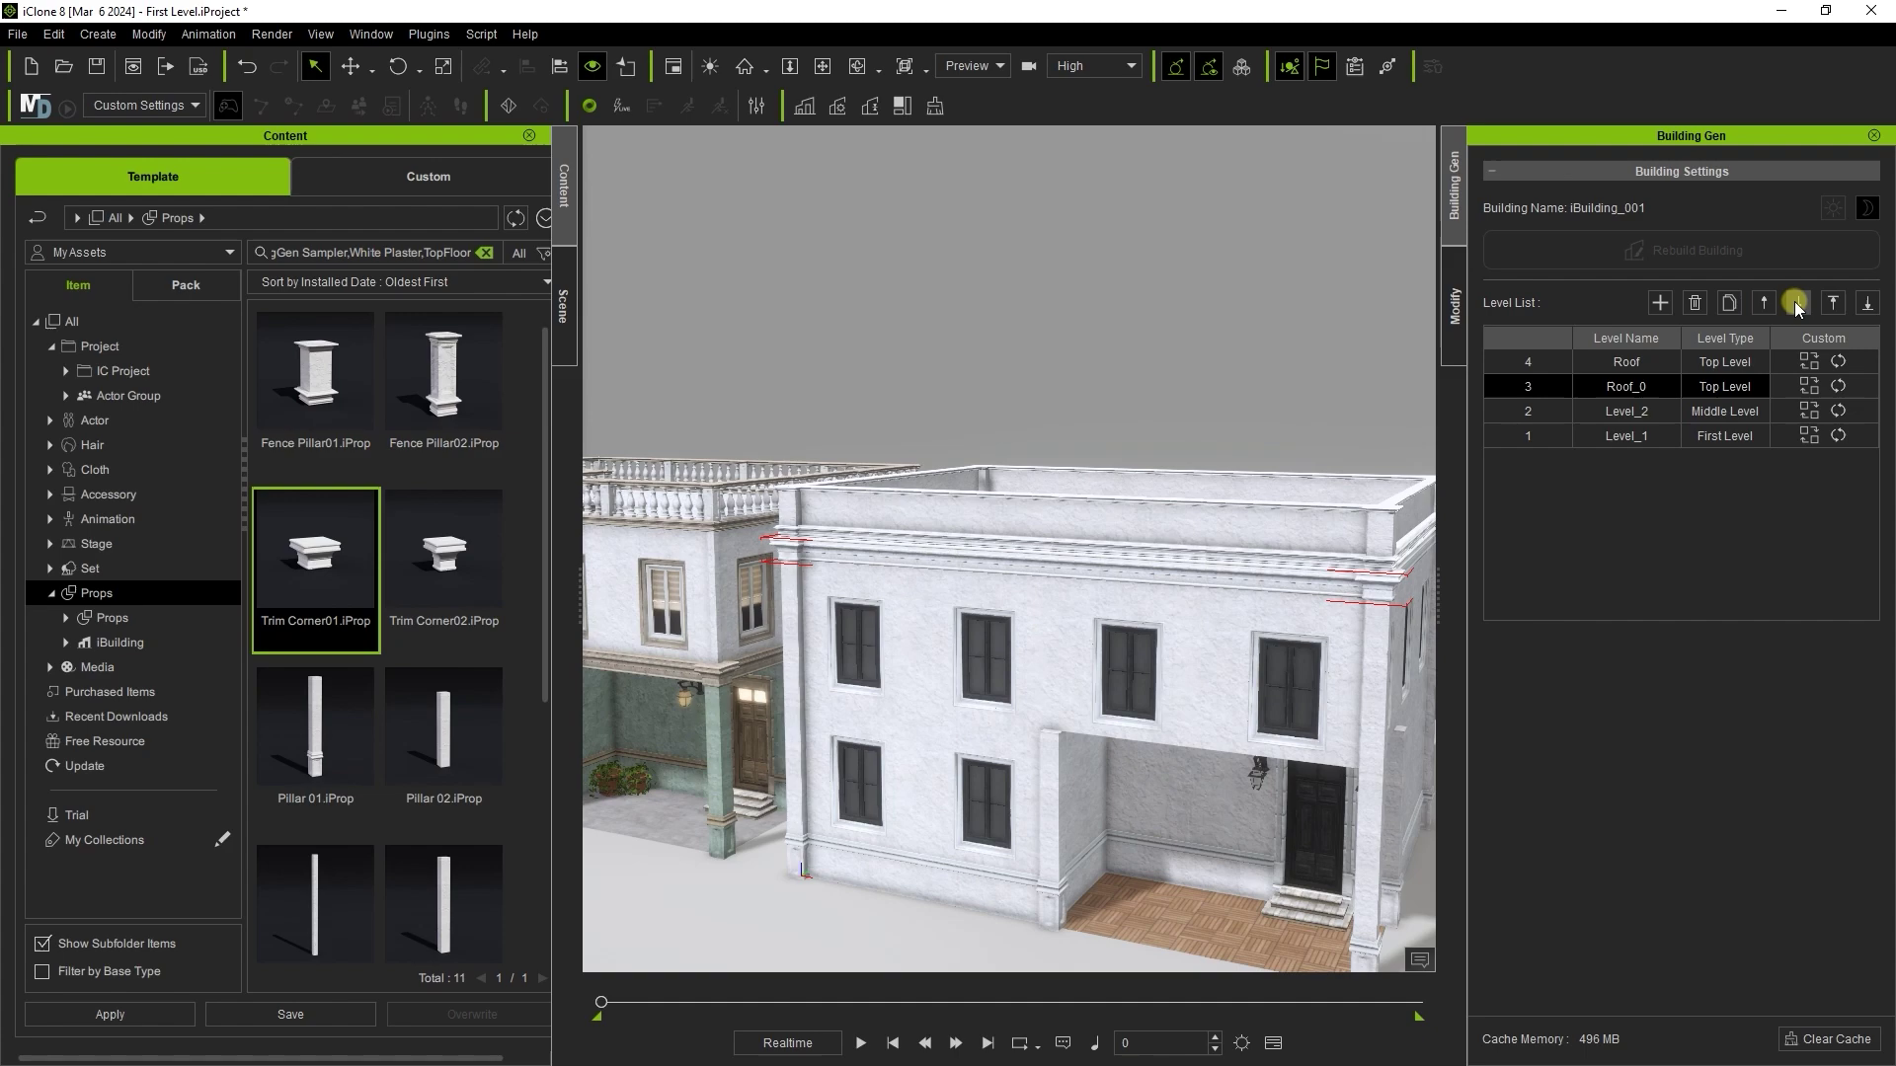
left_click(1793, 300)
Add pillars to the Roof_0 trim above the front middle pillar and the inner side pillar of the porch
left_click_drag(988, 612, 865, 638)
right_click_drag(864, 638, 1099, 654)
left_click_drag(1128, 597, 1070, 664)
left_click(1076, 692)
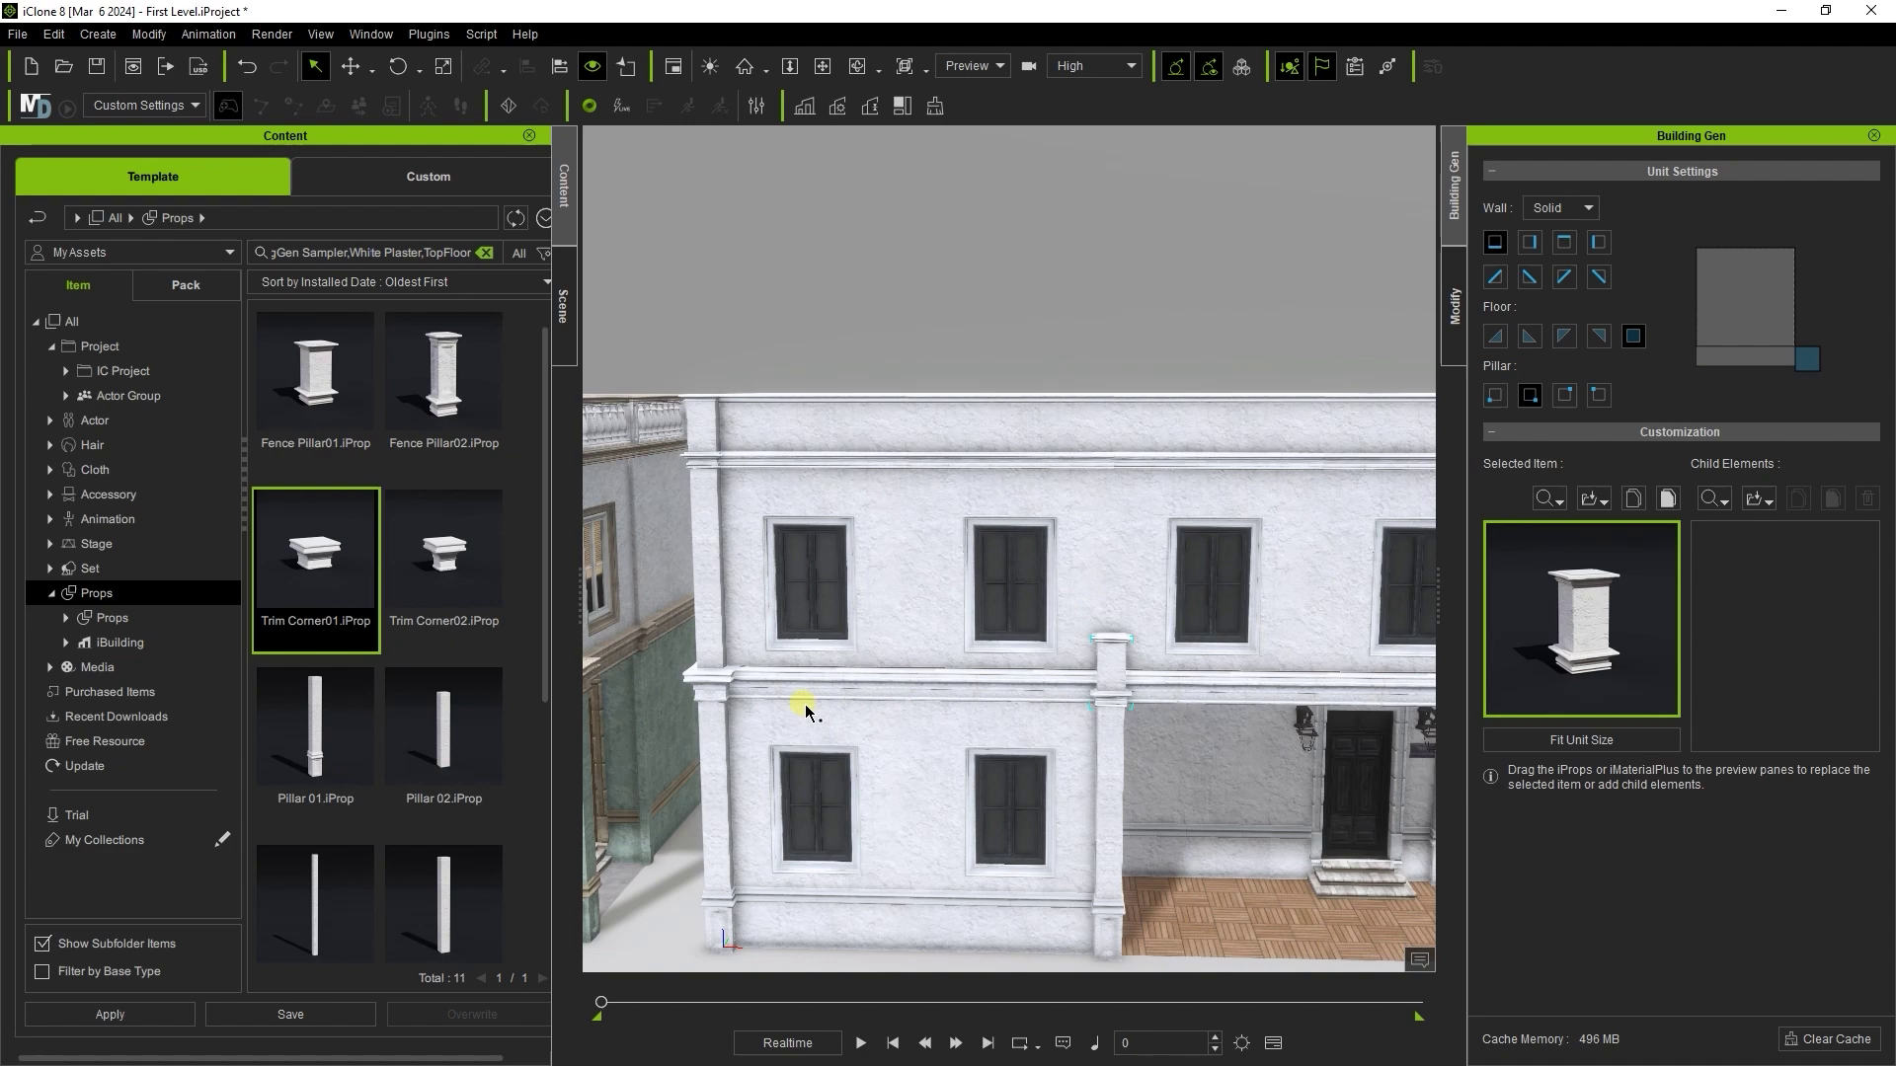
right_click_drag(1090, 664, 1148, 647)
left_click_drag(1148, 652, 1273, 657)
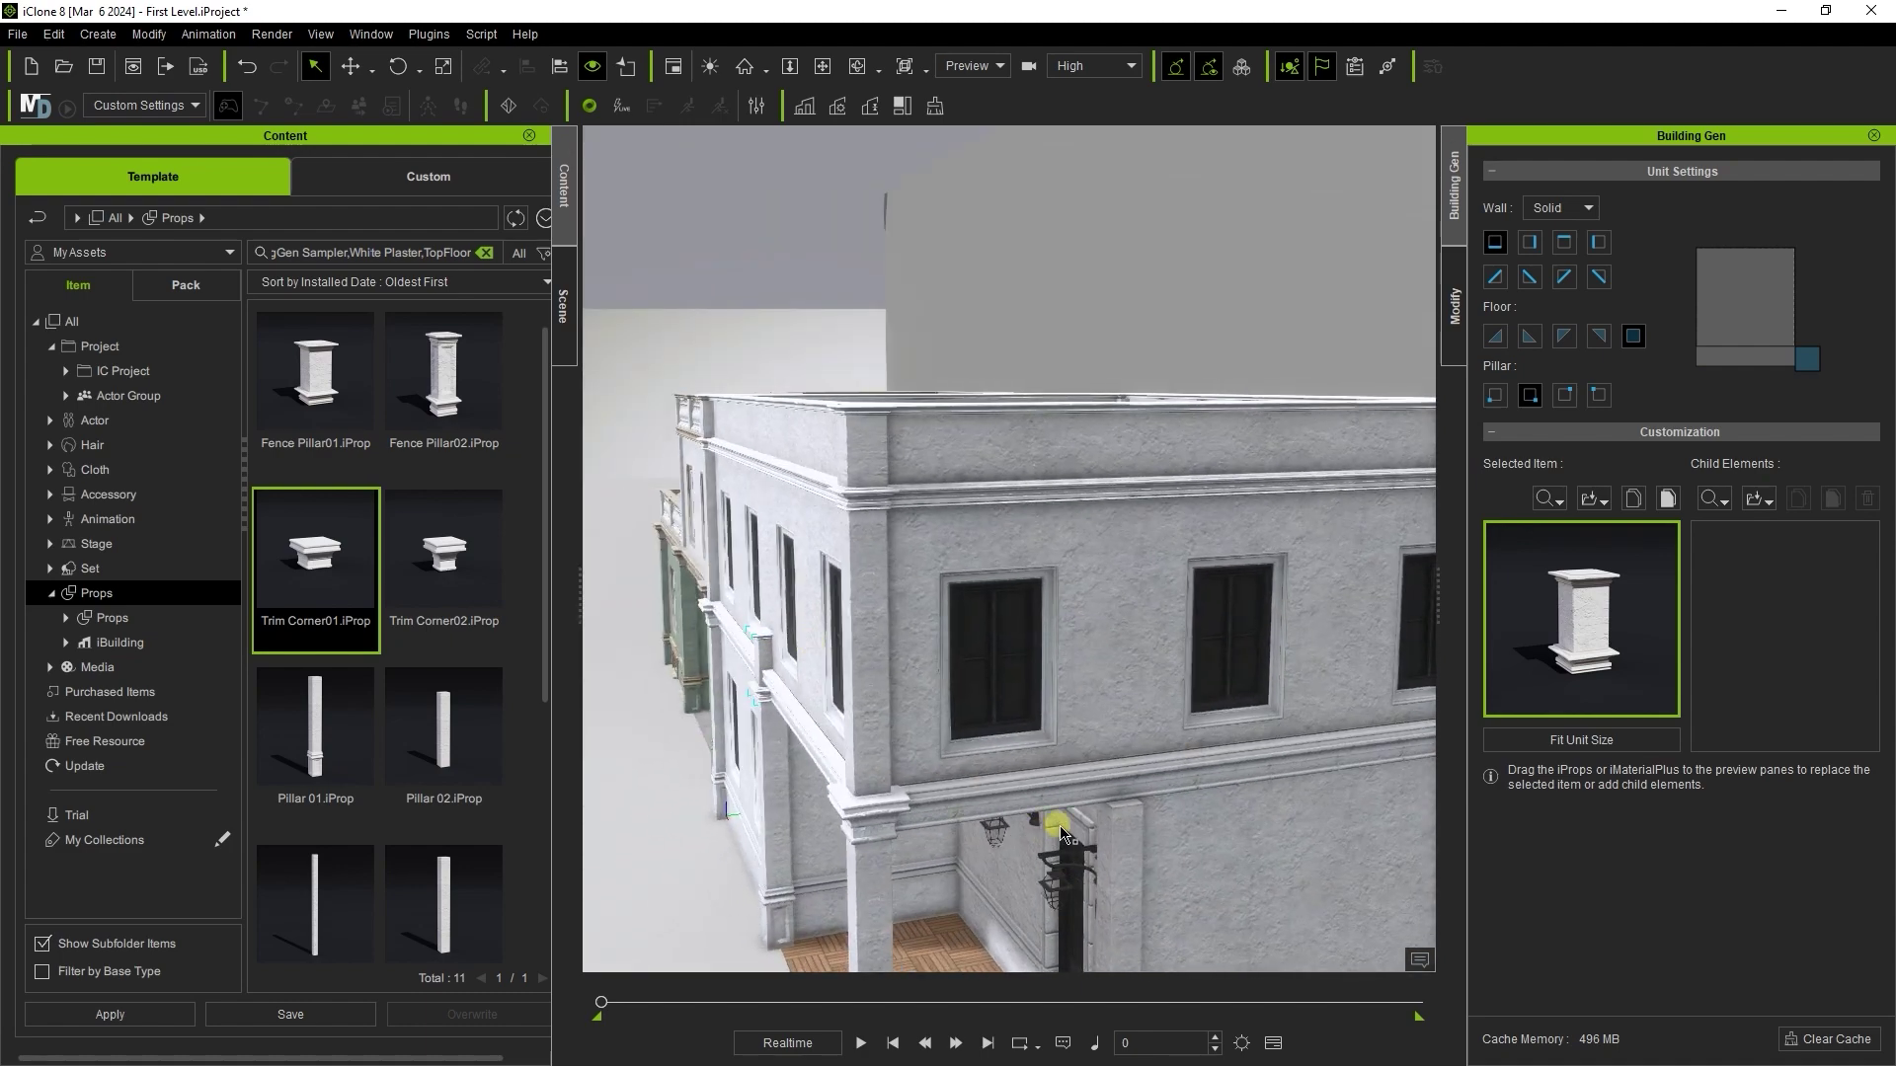
left_click(1280, 660)
left_click(1563, 397)
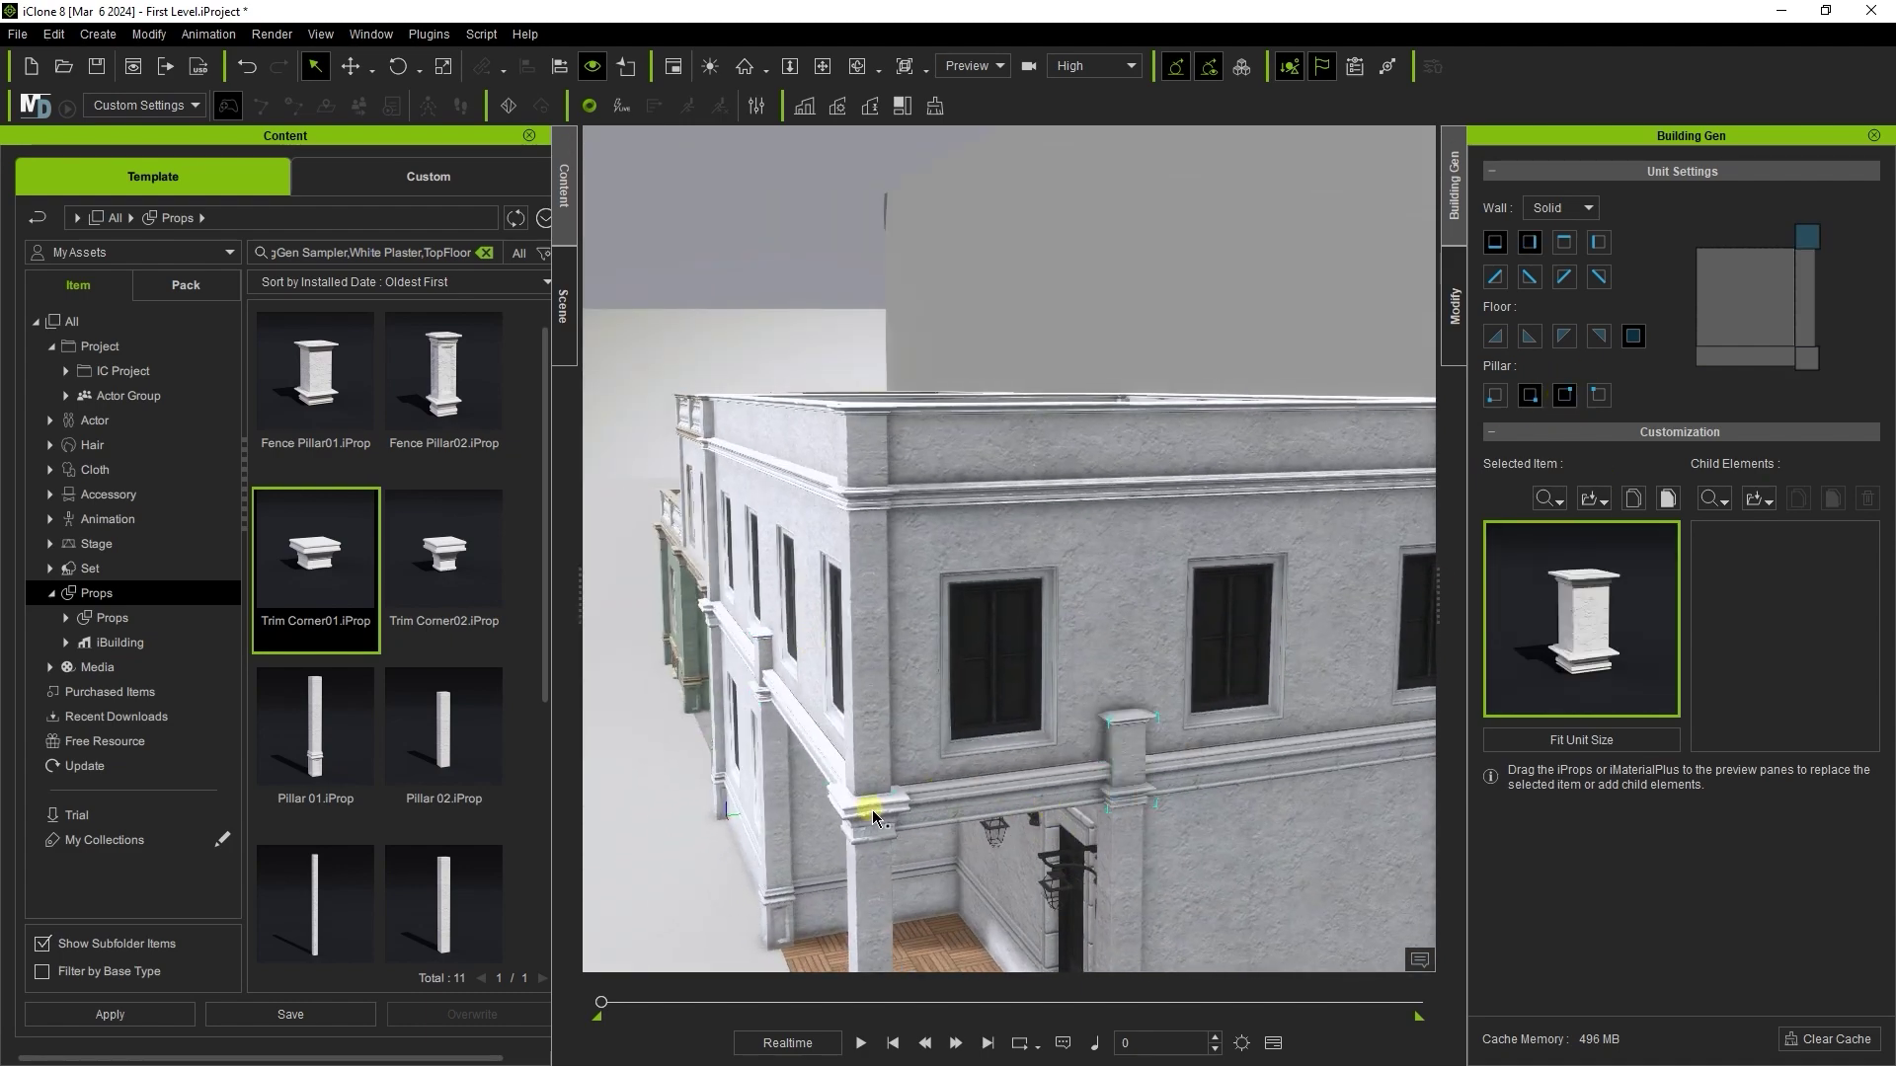
Replace the fence pillars above the porch pillars in Roof_0 with copied Trim Corner01.iProp
right_click_drag(936, 738, 1071, 801)
left_click(966, 709)
scroll(957, 629, "down", 5)
middle_click_drag(1003, 843, 1367, 750)
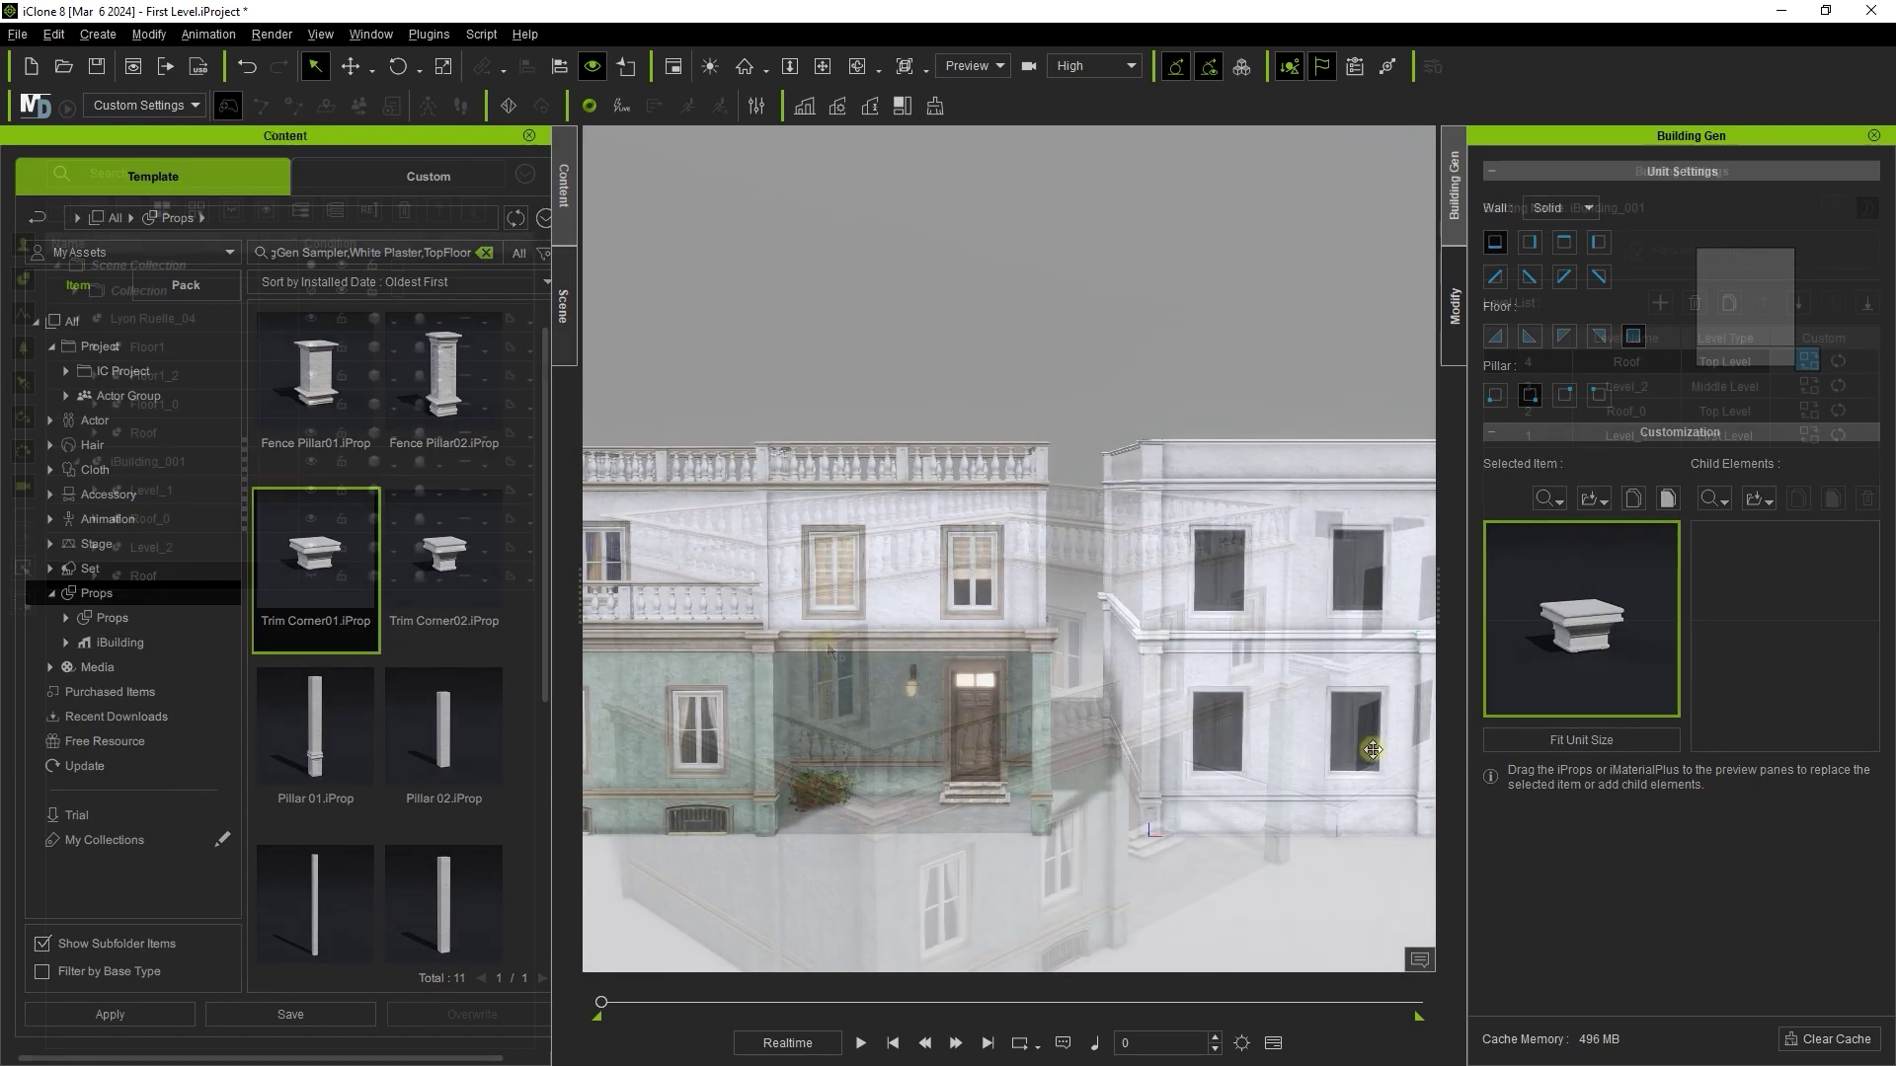
Find template pack props for the front window wall of Unit_2 in Level_2
right_click_drag(1111, 567, 1063, 280)
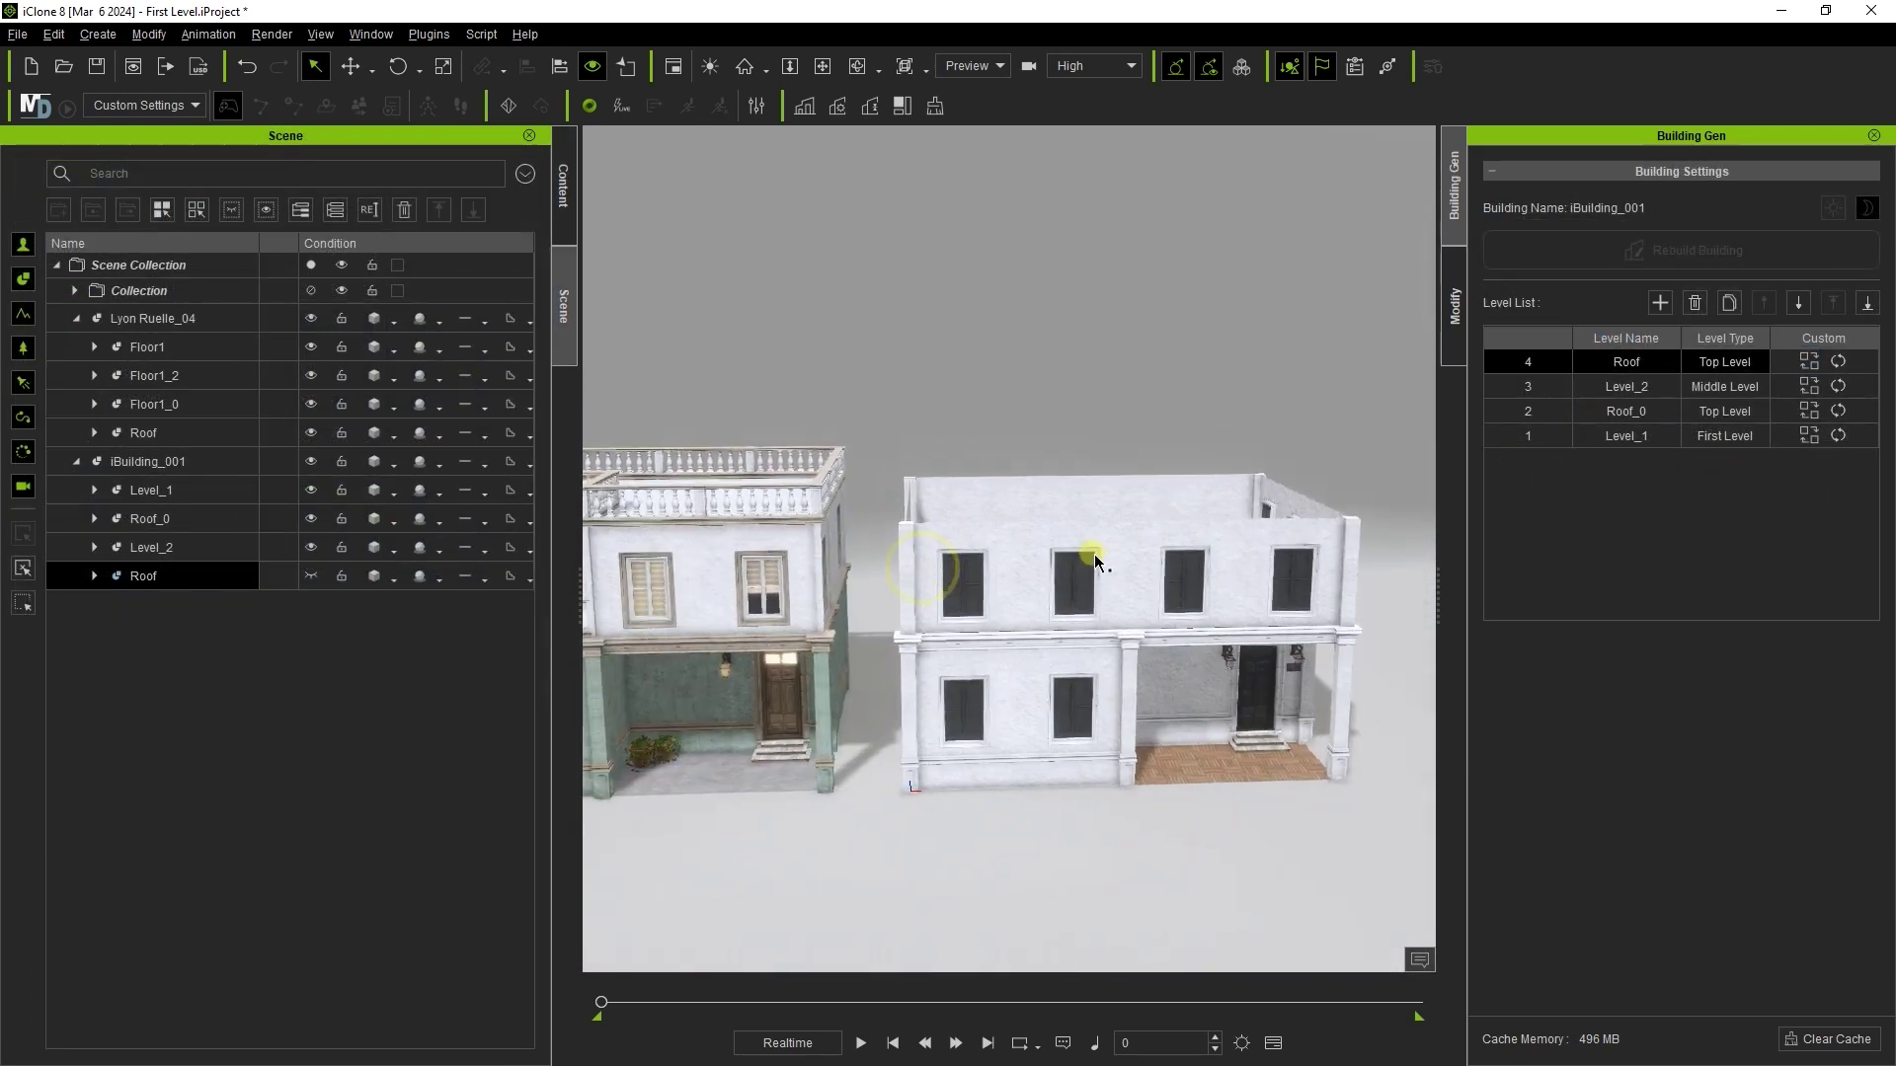
scroll(1070, 497, "up", 4)
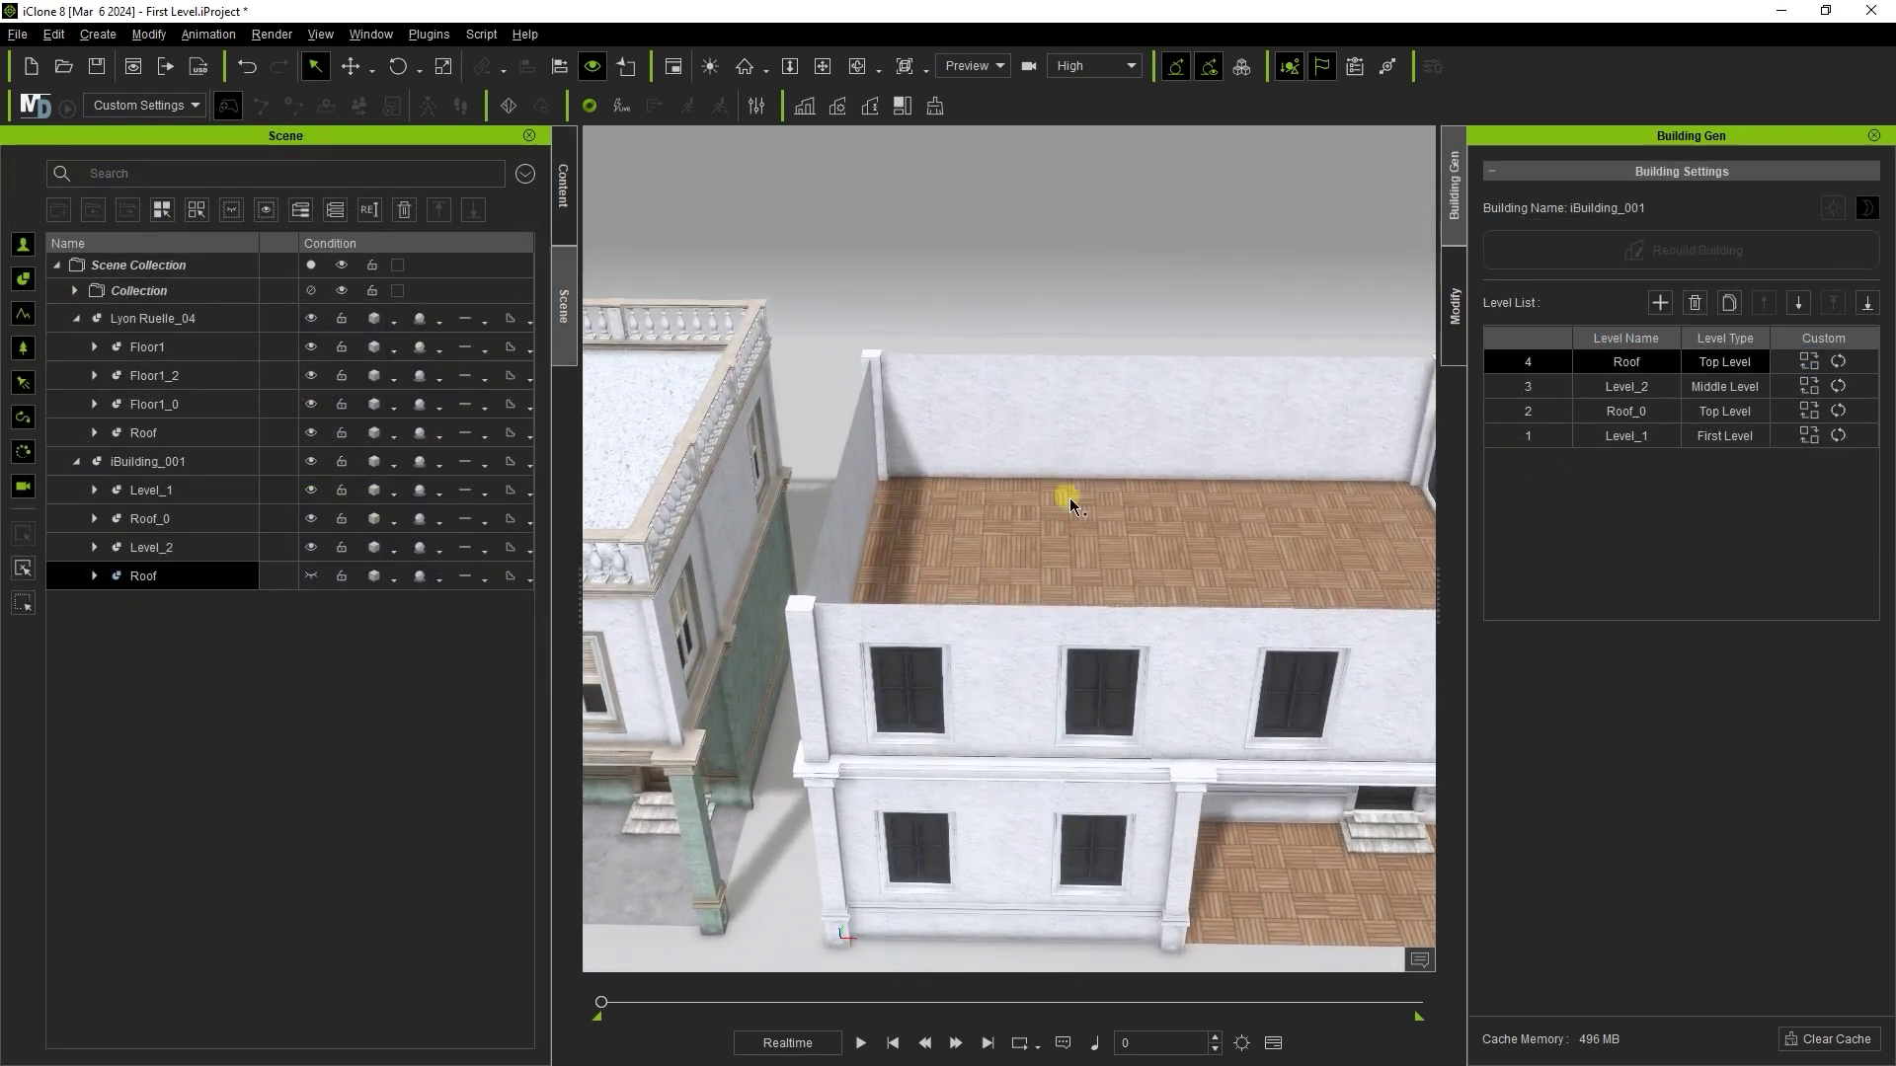
right_click_drag(1070, 498, 1076, 407)
left_click(1076, 522)
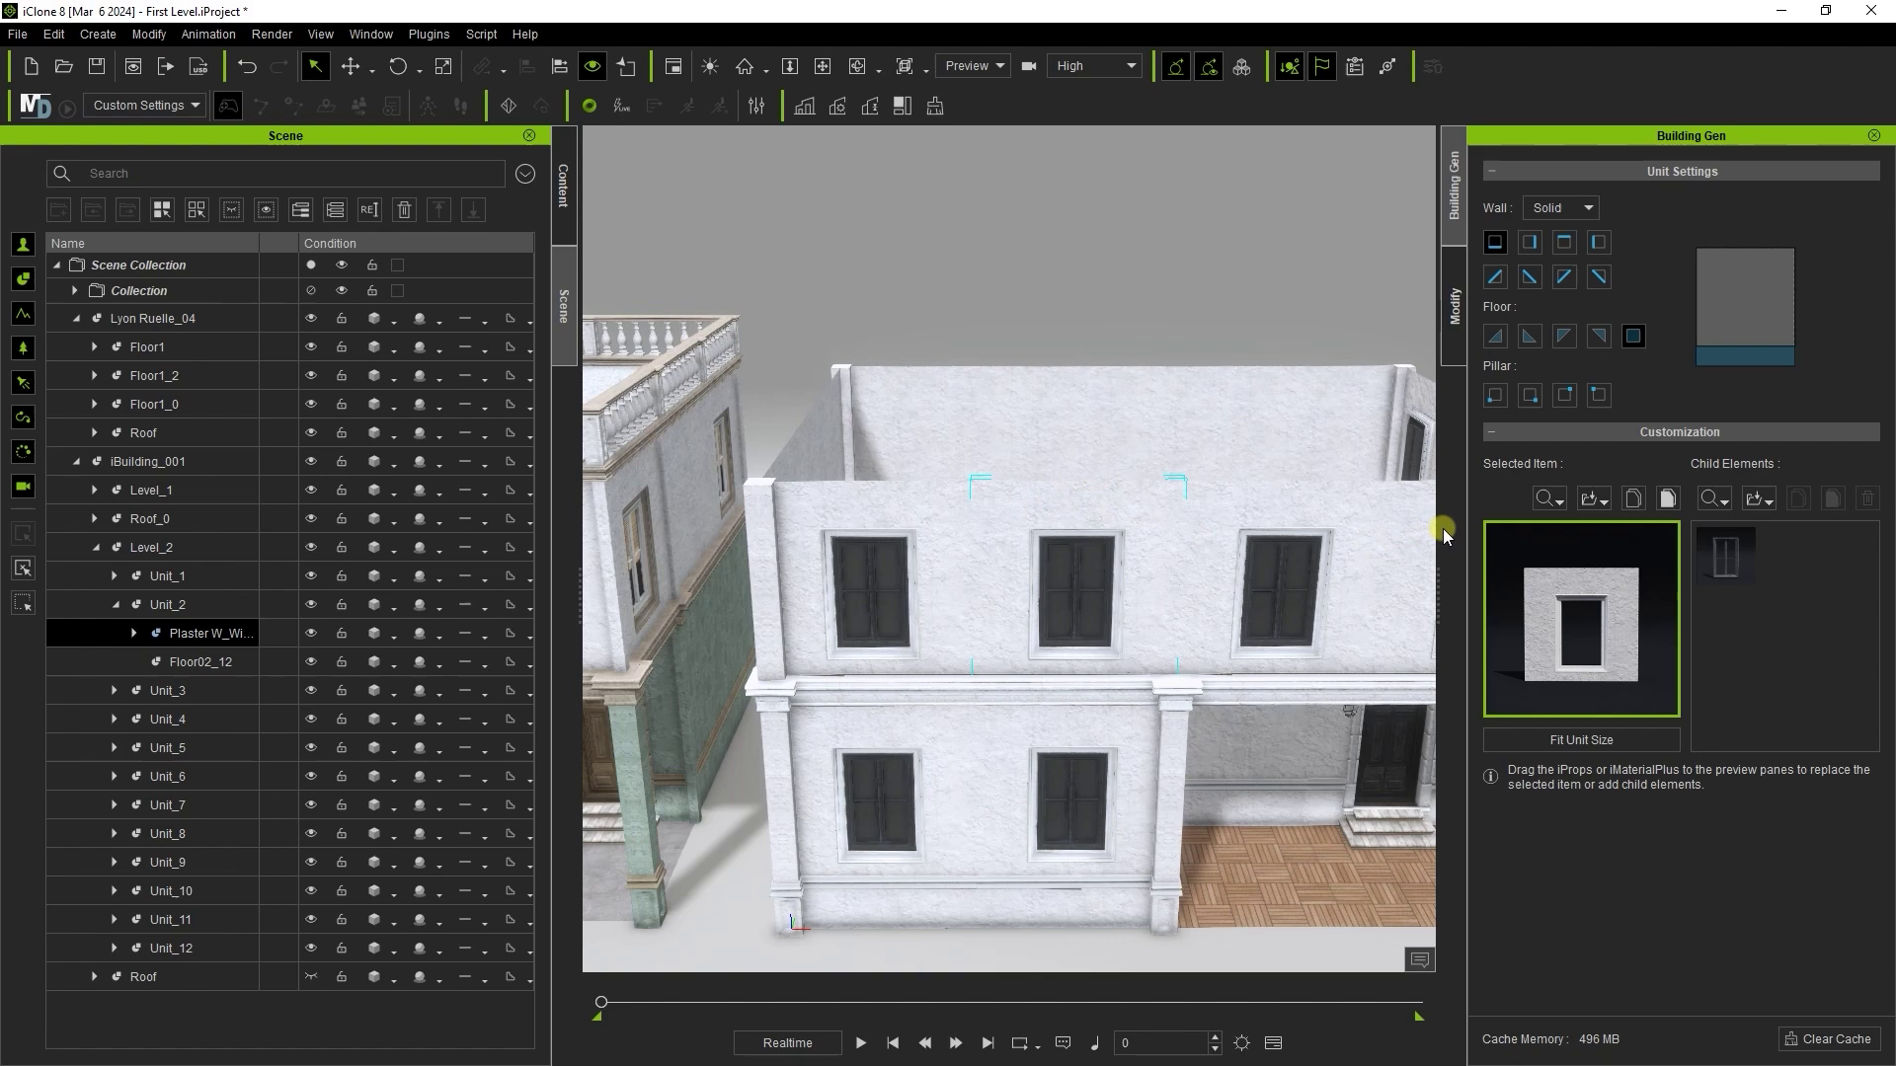
left_click(1555, 500)
left_click(1577, 528)
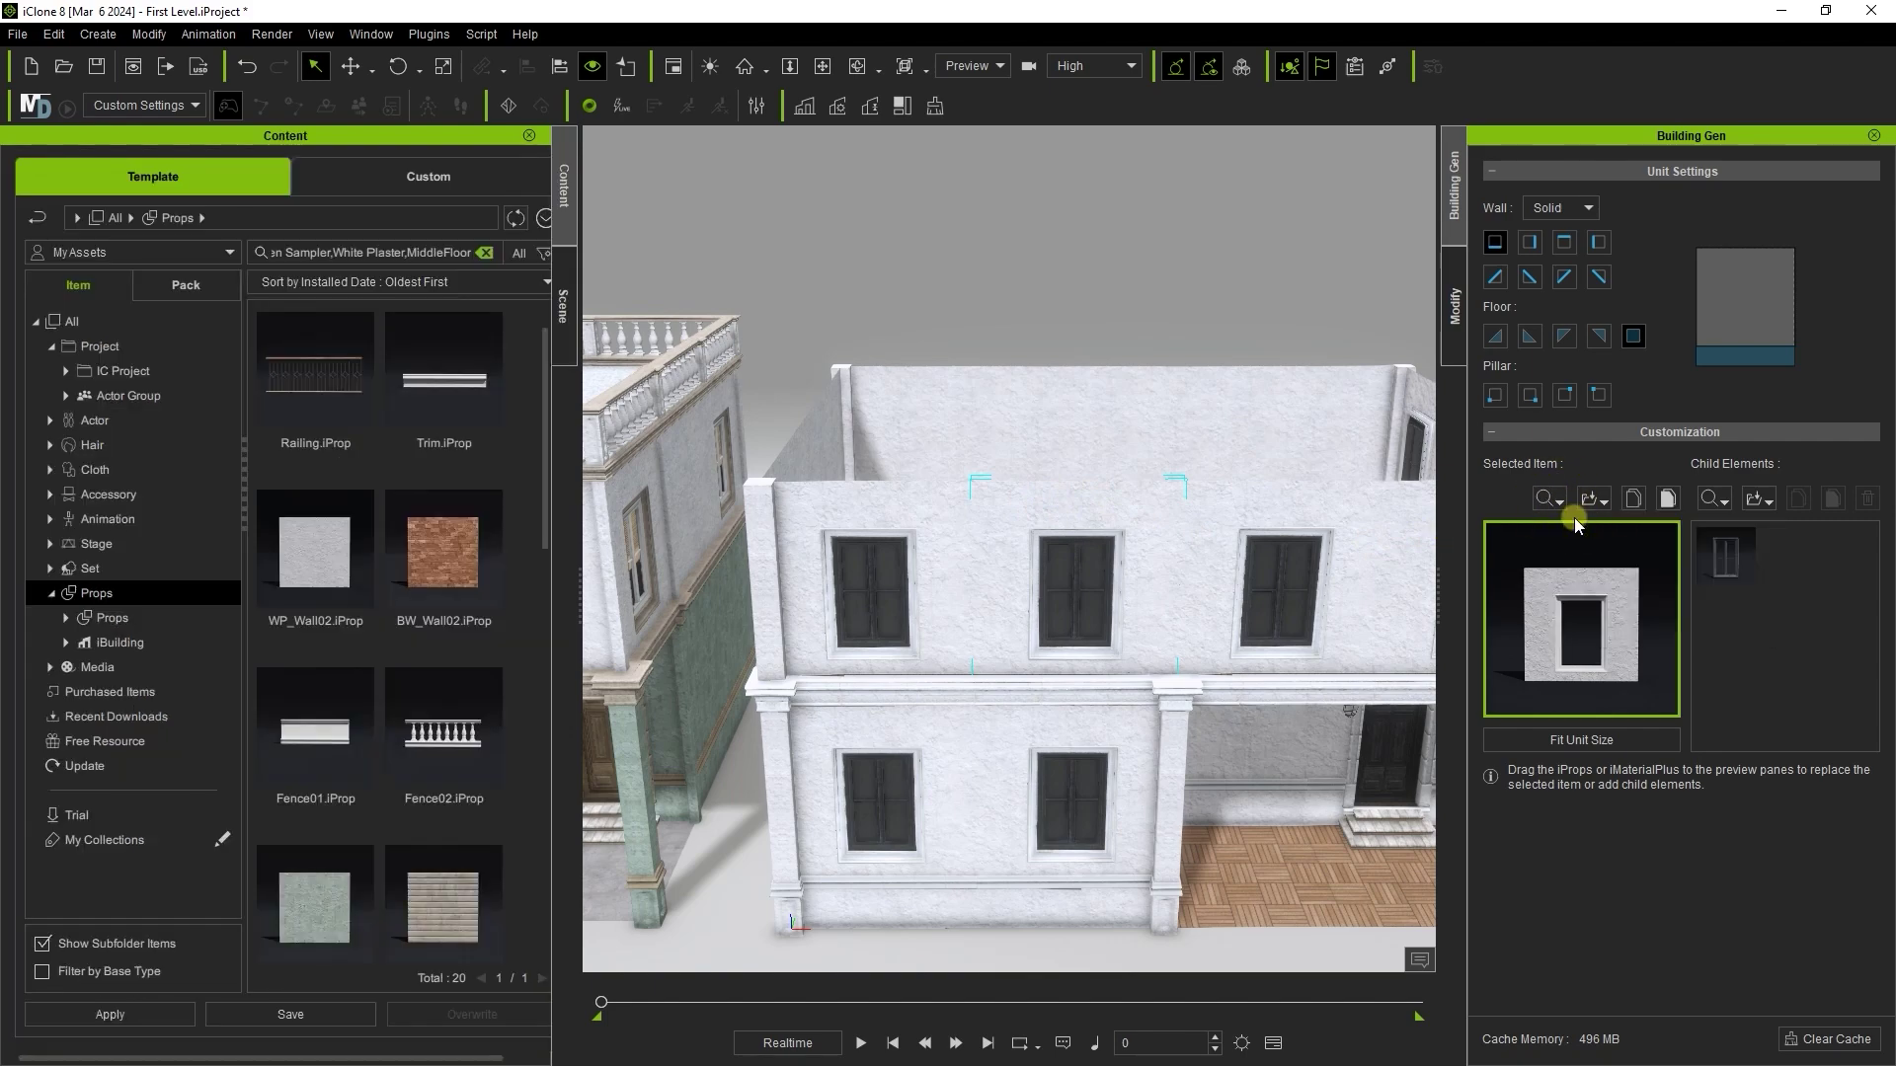
Replace the front wall of Unit_2 in Level_2 with Fence02.iProp without keeping its child elements
left_click_drag(549, 462, 553, 482)
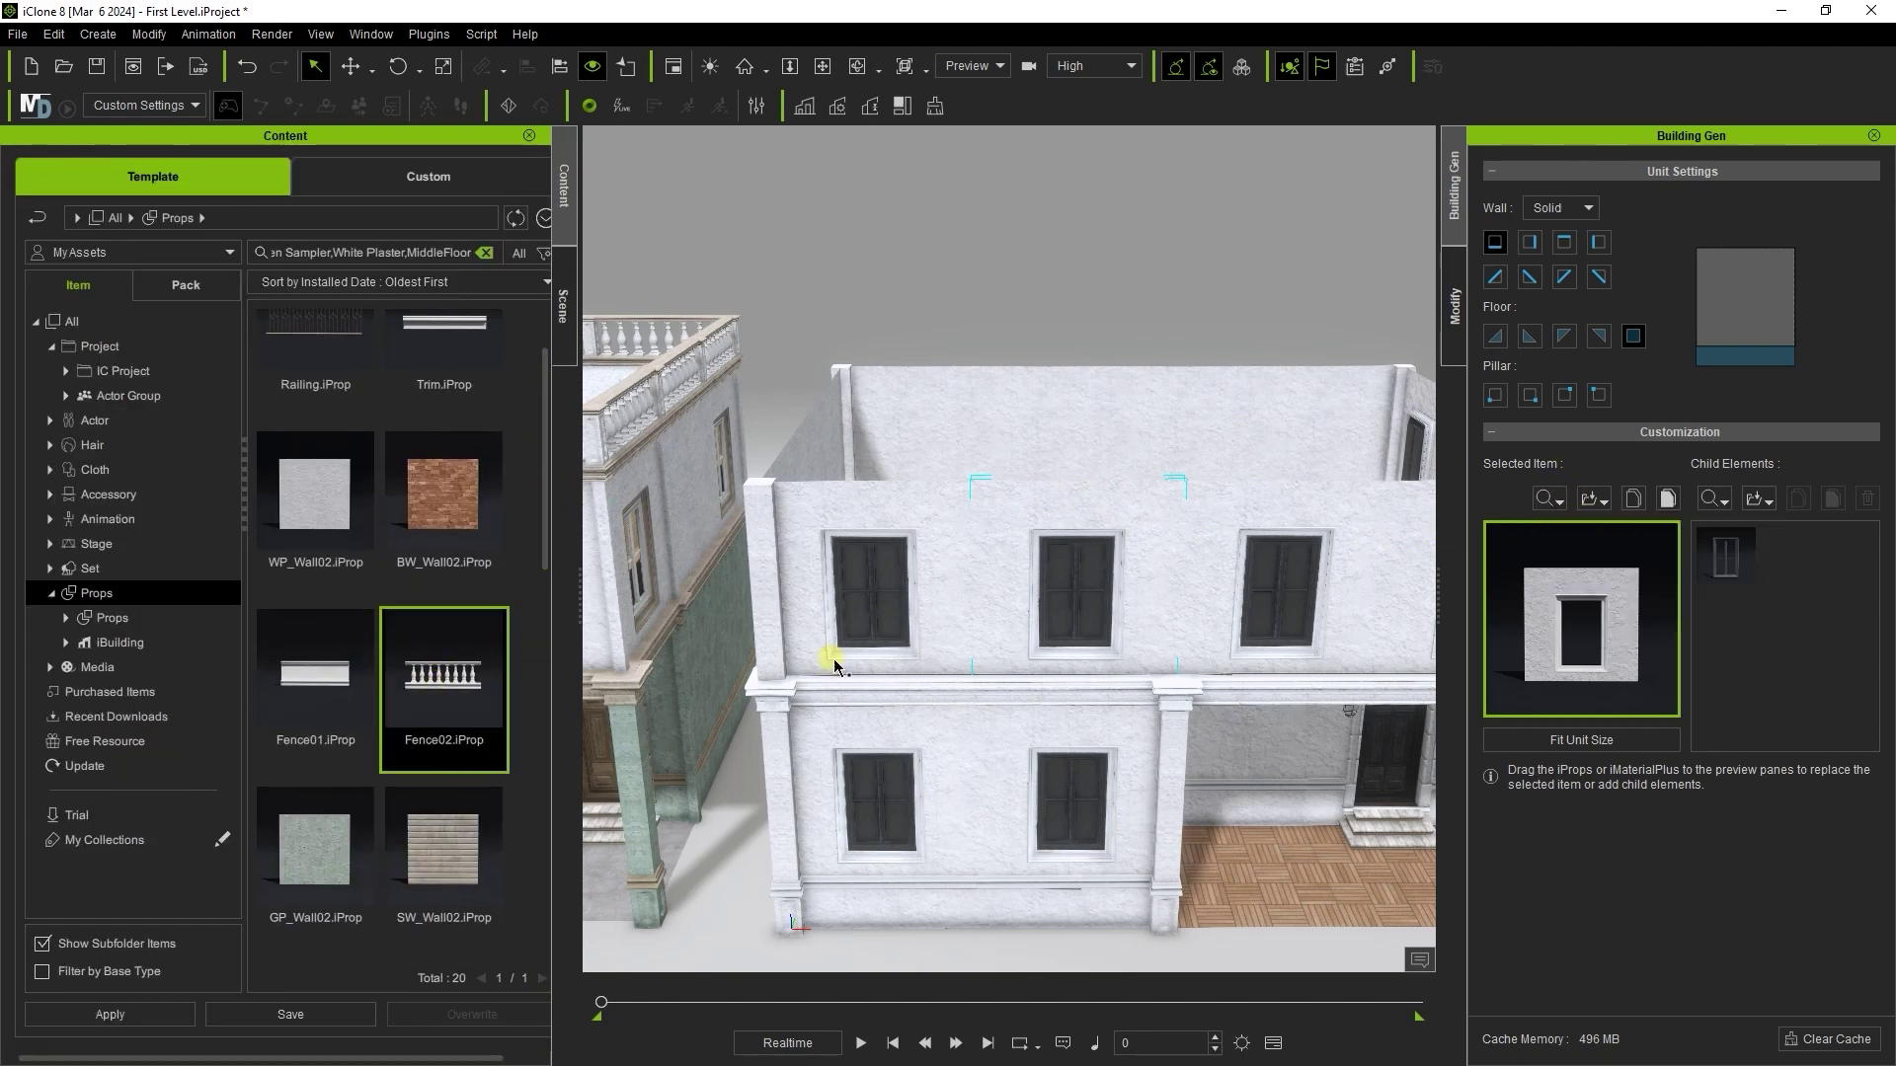
right_click_drag(834, 666, 924, 671)
left_click_drag(446, 679, 1634, 642)
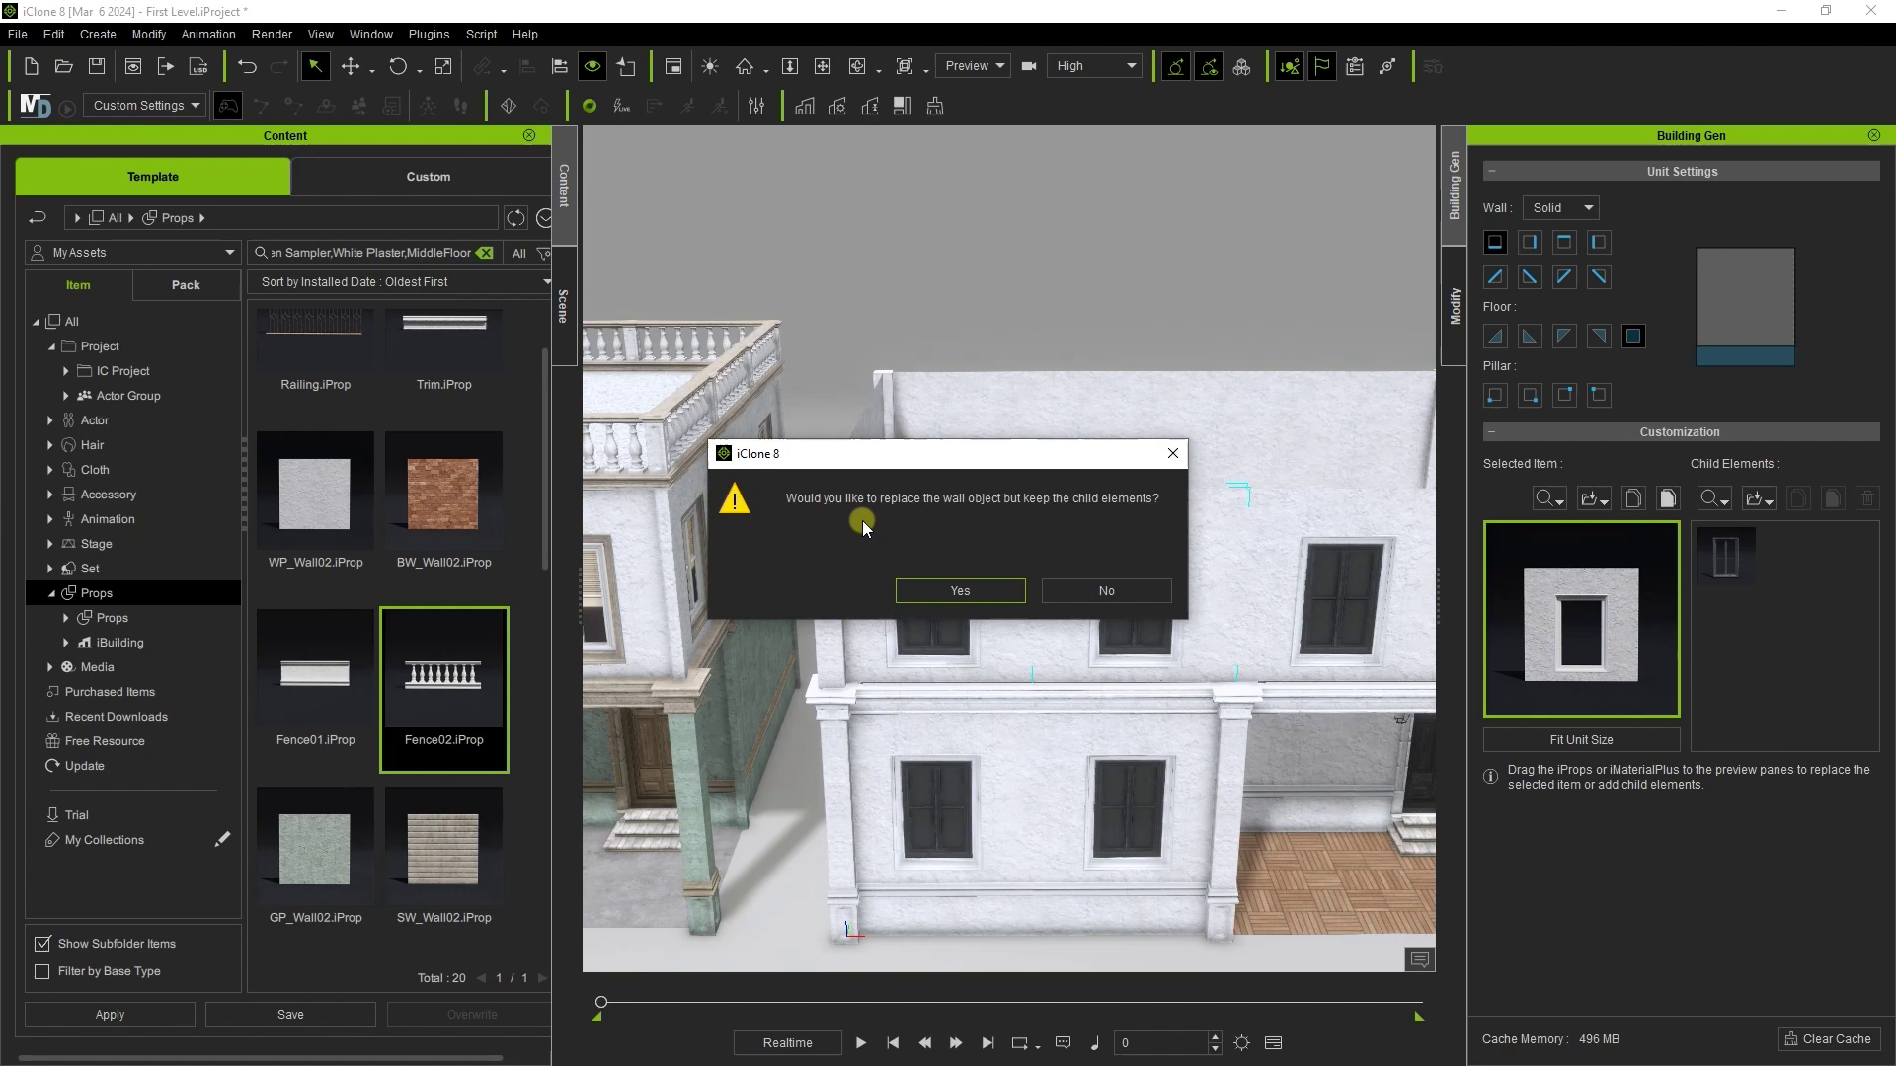
left_click(1148, 590)
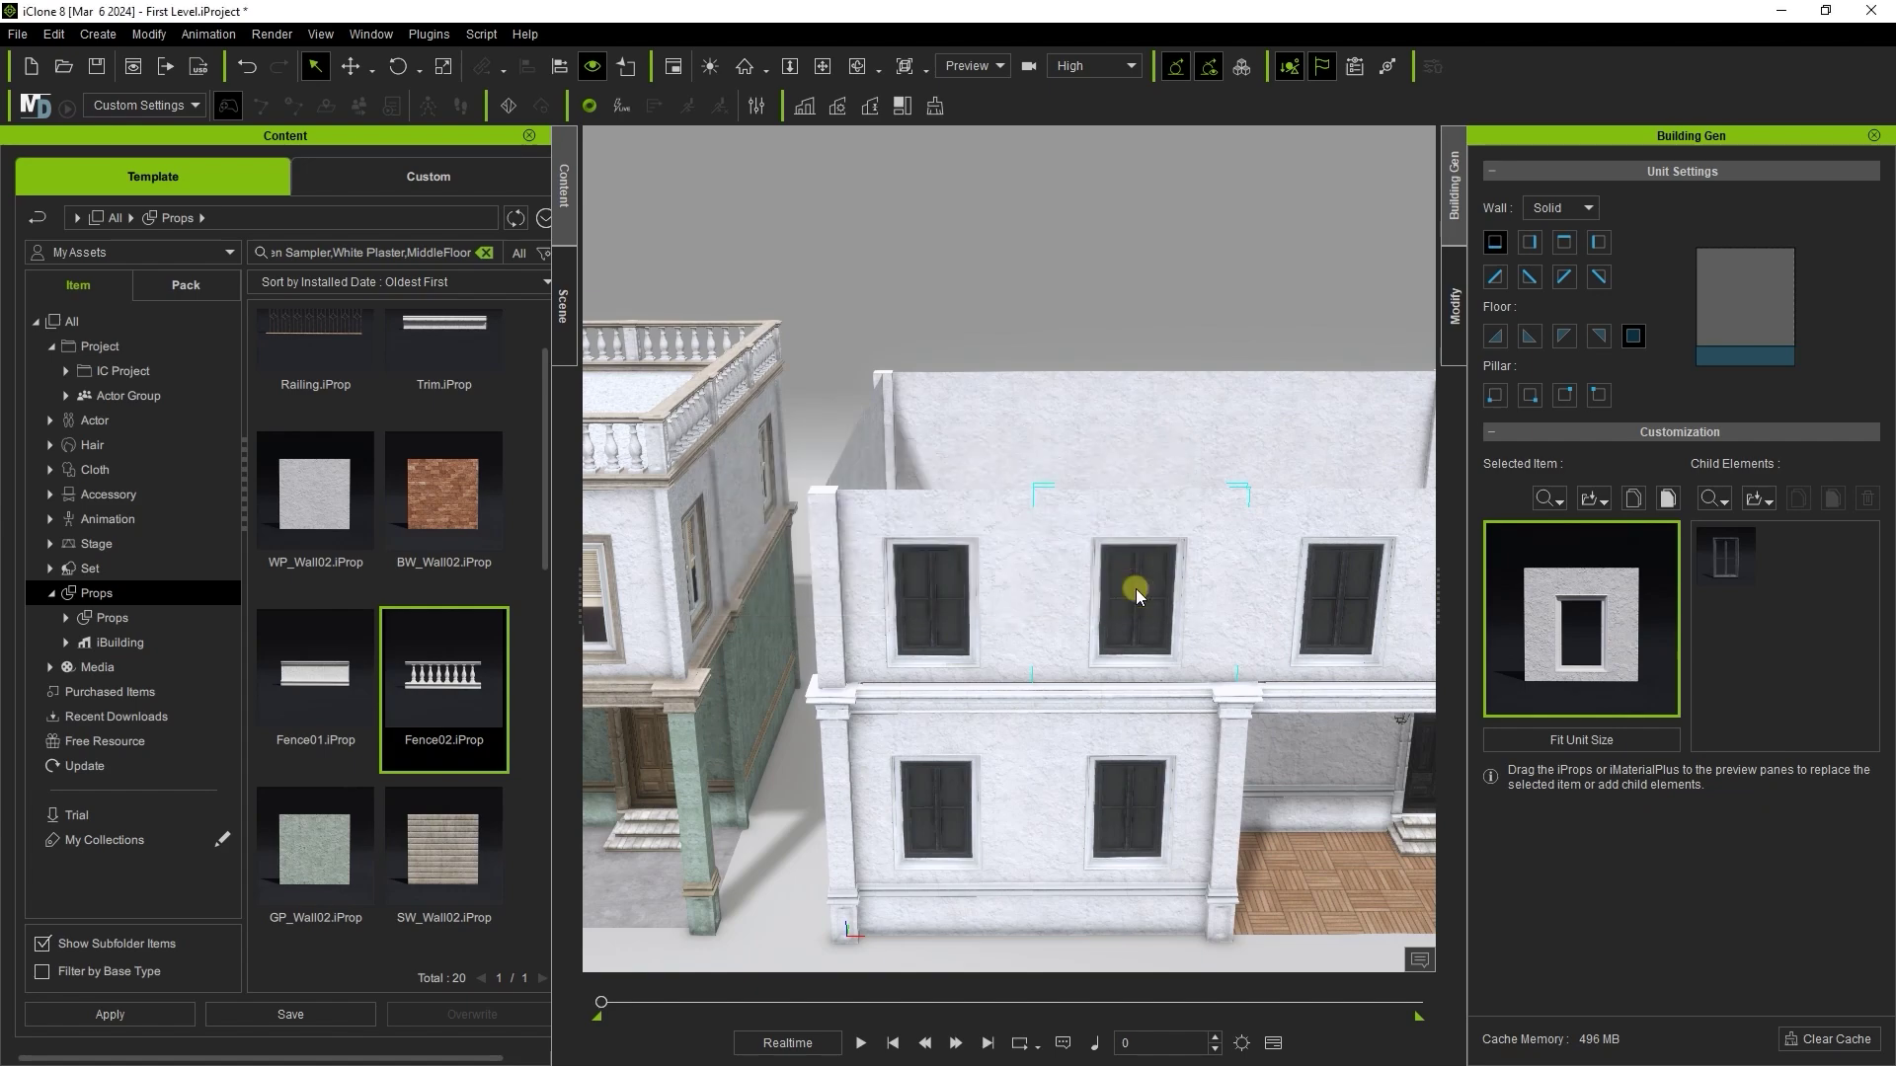
Replace the front and side walls of the adjoining Level_2 corner unit with copies of Fence02.iProp
left_click(1556, 543)
left_click(1013, 595)
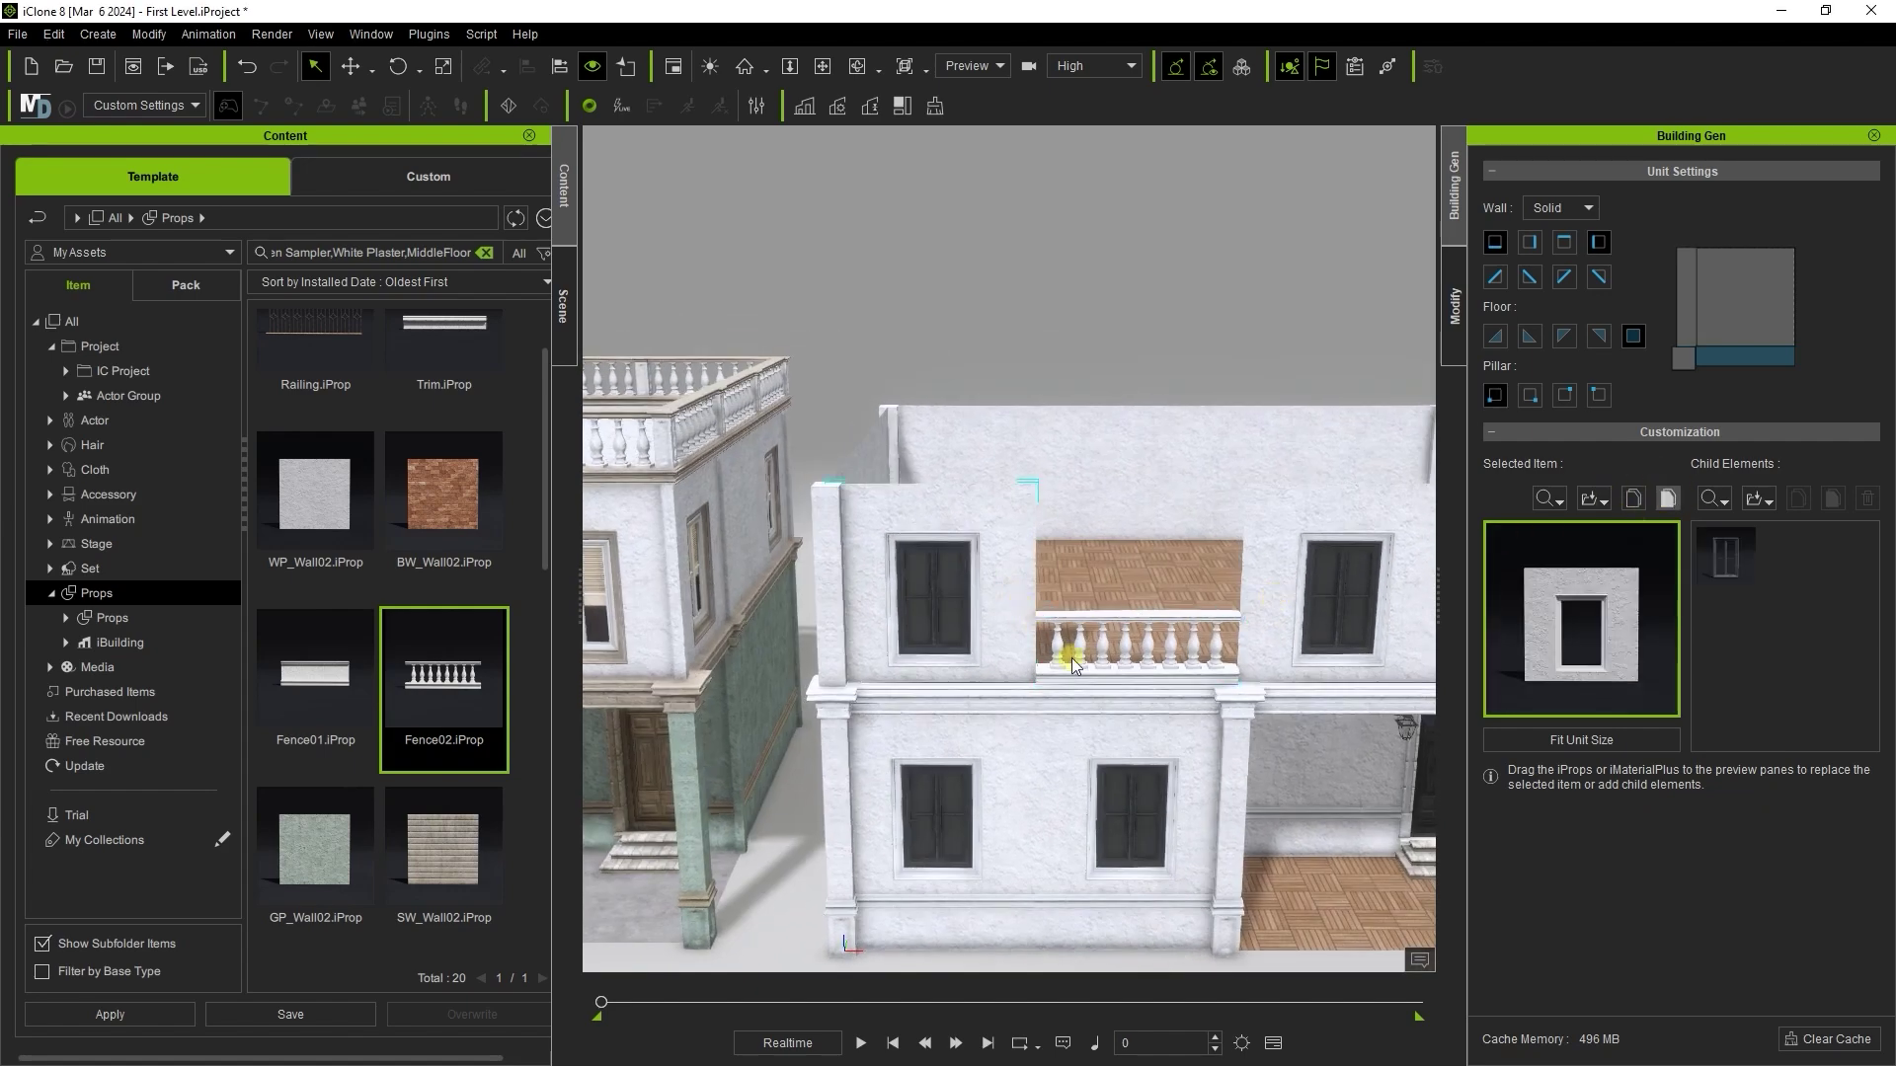
left_click(813, 647)
left_click(1668, 498)
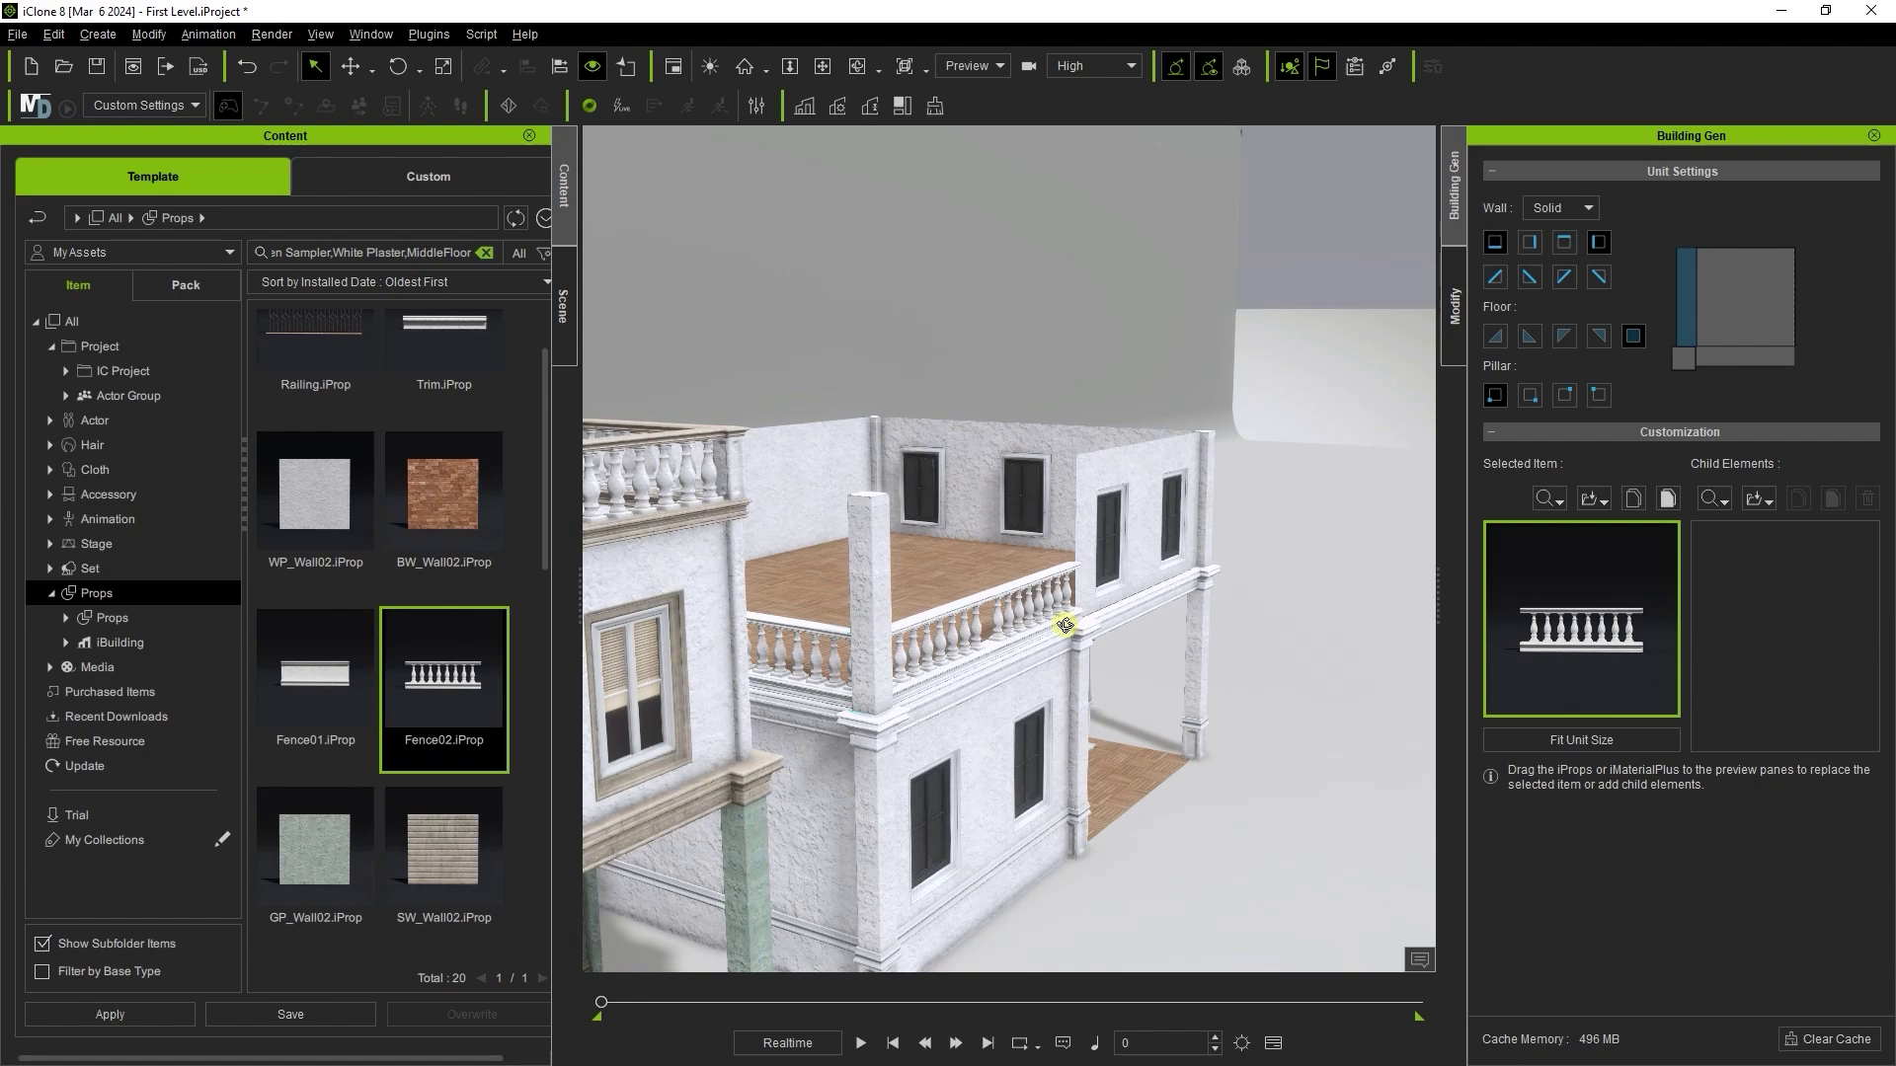
Check the balcony of Lyon Ruelle_04 for reference and add recessed front walls to the two Level_2 units behind the balustrade
right_click_drag(1063, 626, 964, 737)
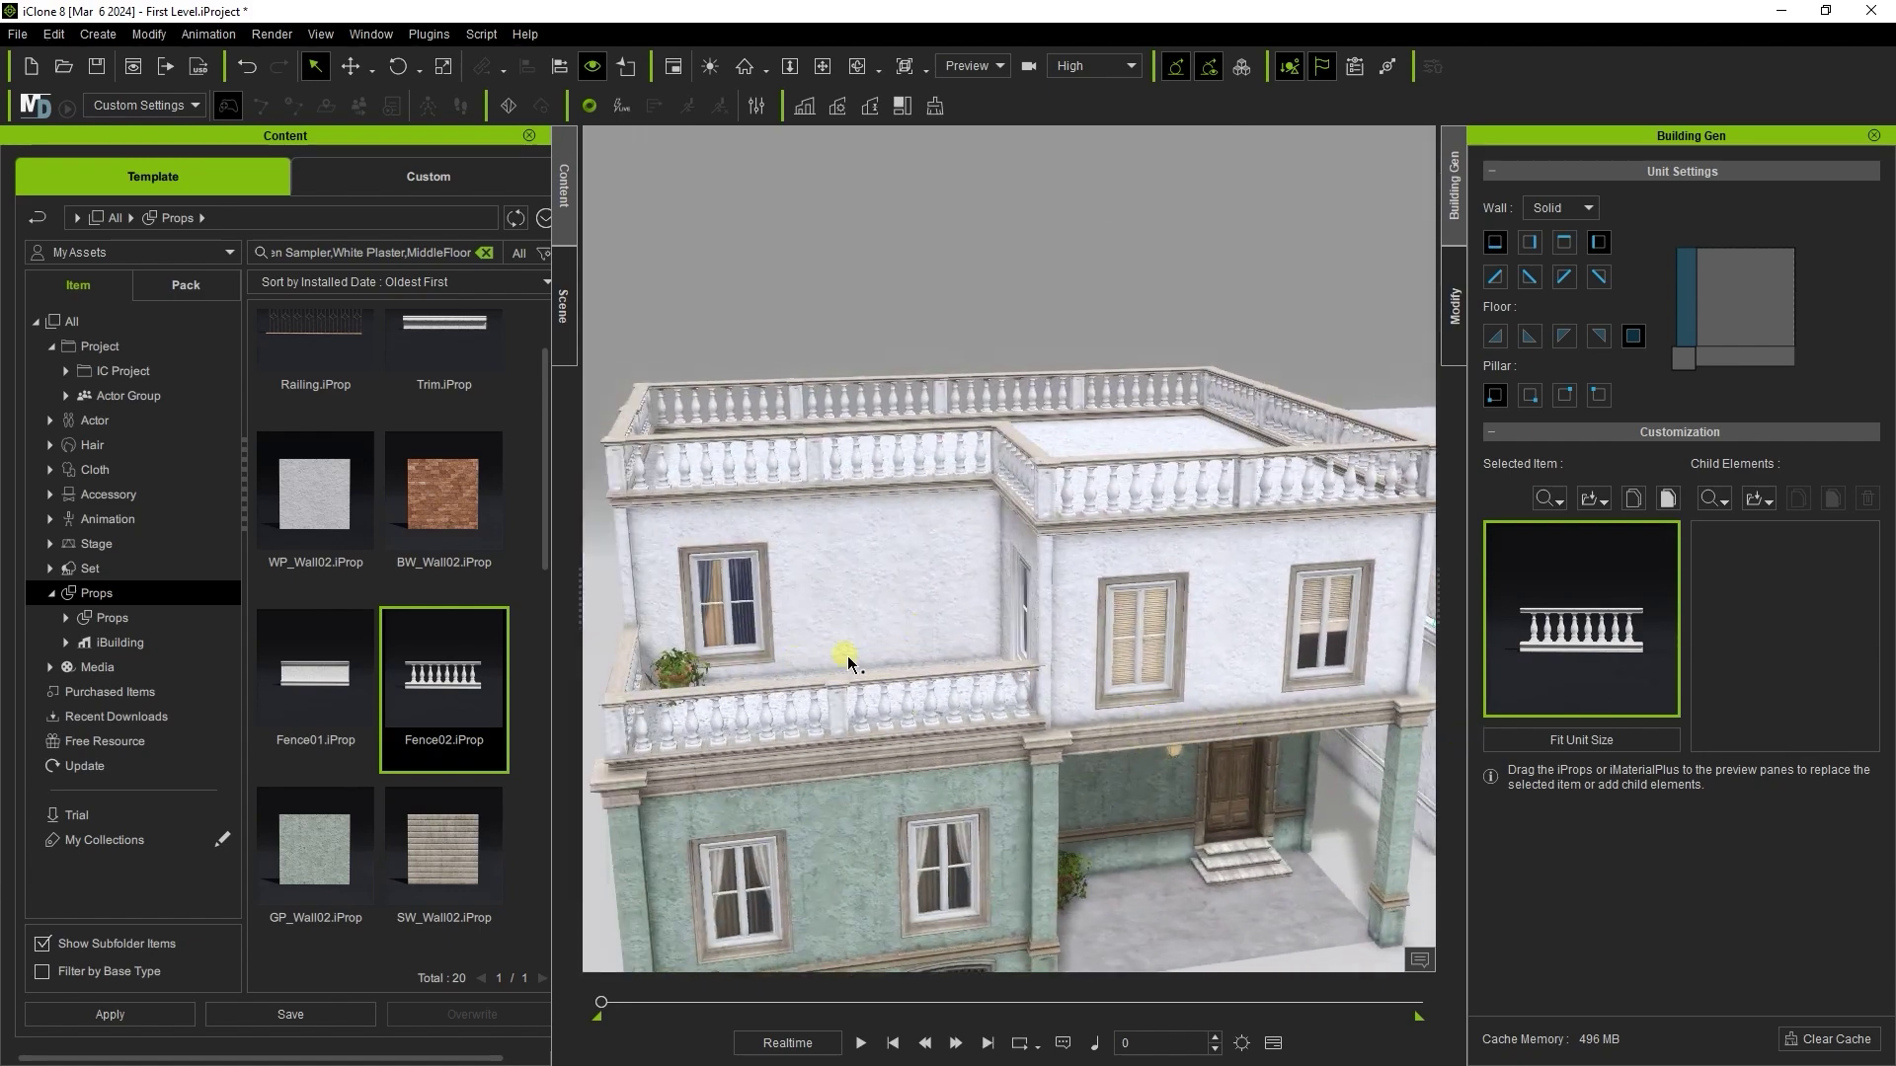
right_click_drag(847, 658, 1227, 659)
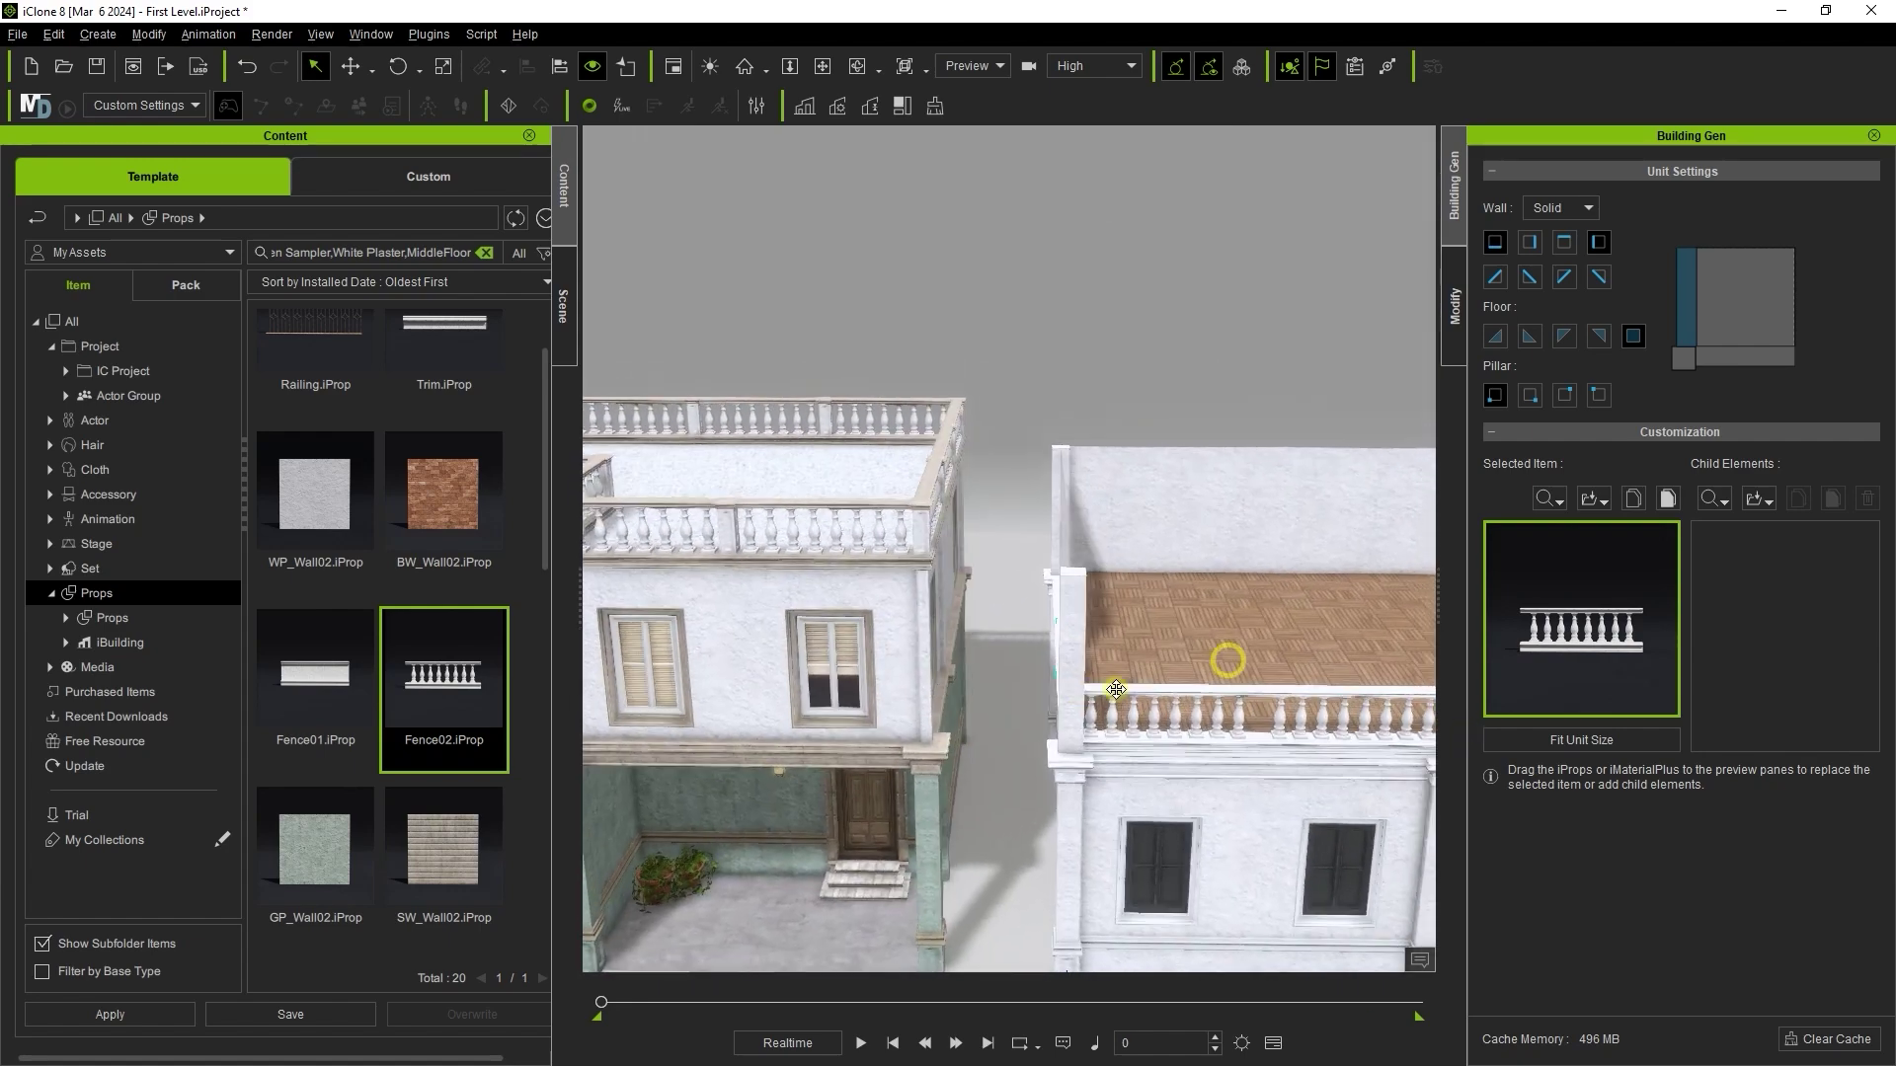
scroll(1227, 658, "up", 4)
left_click(939, 696)
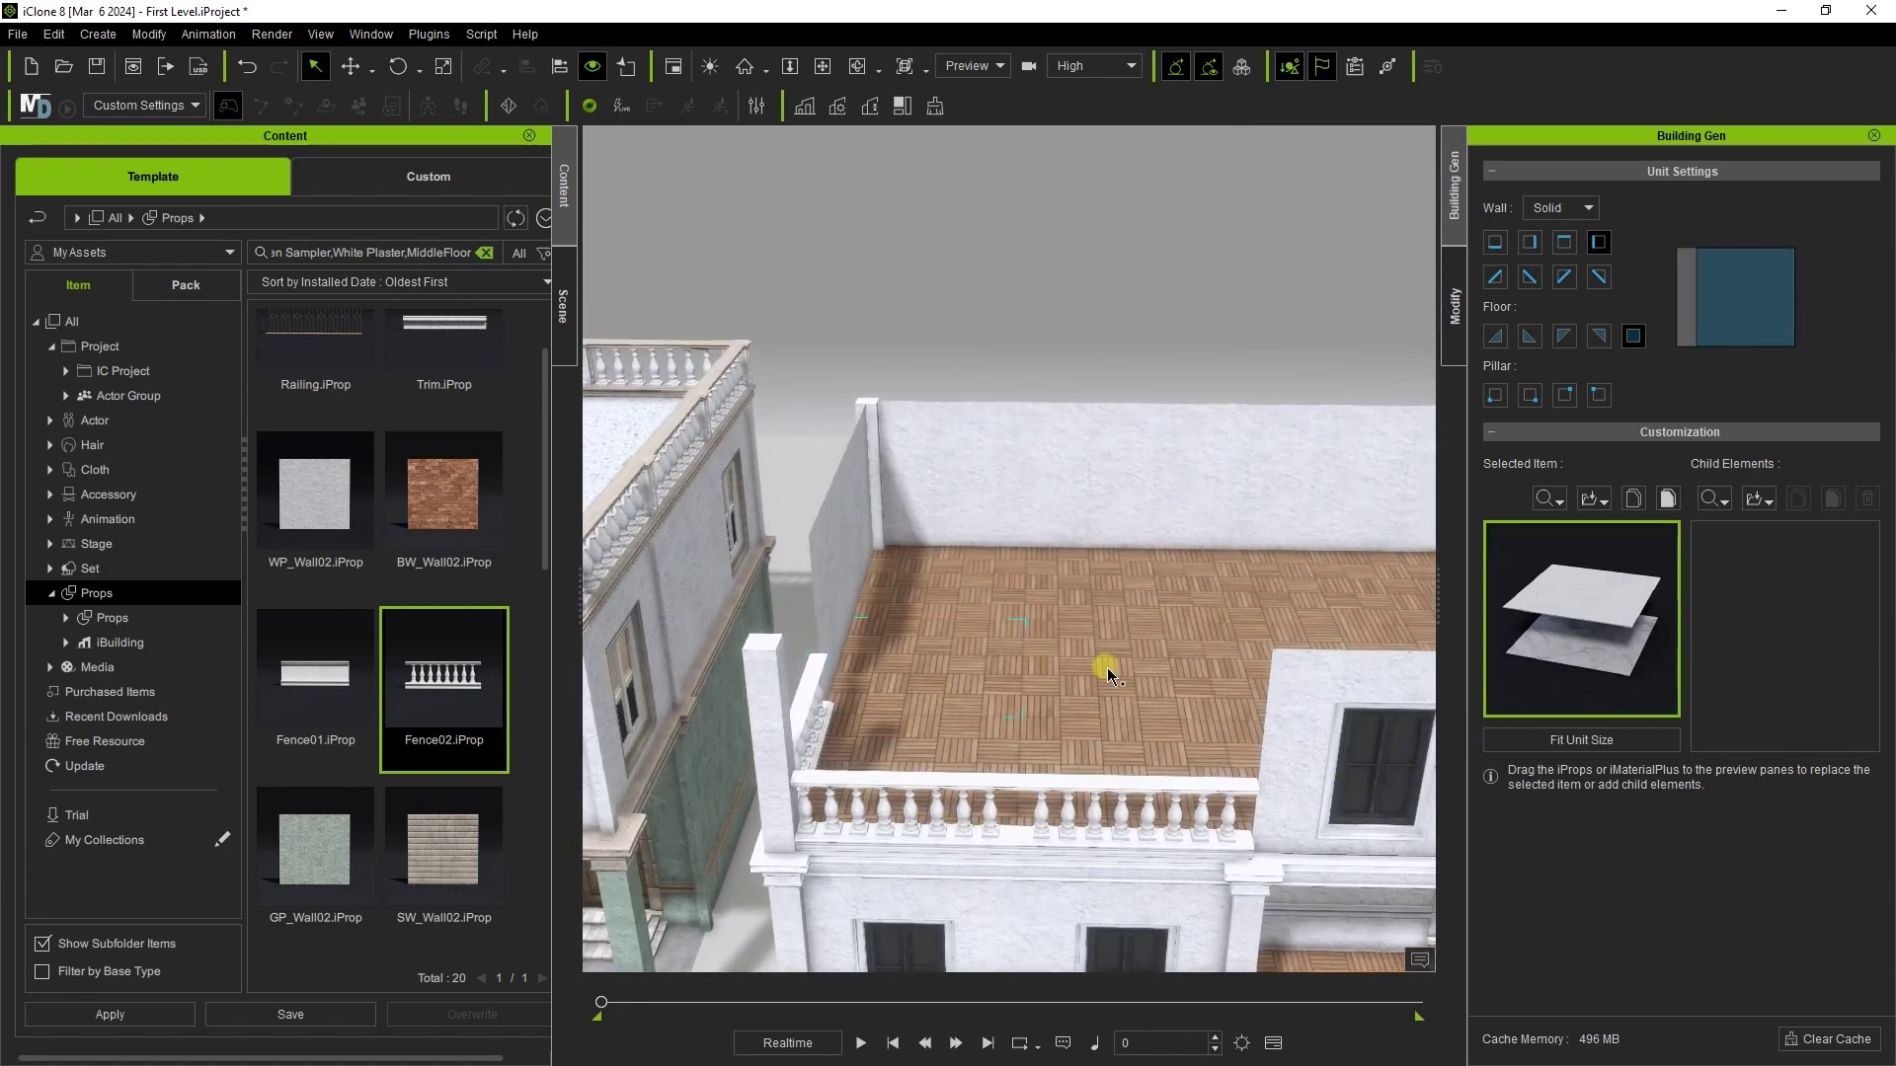
left_click(1526, 246)
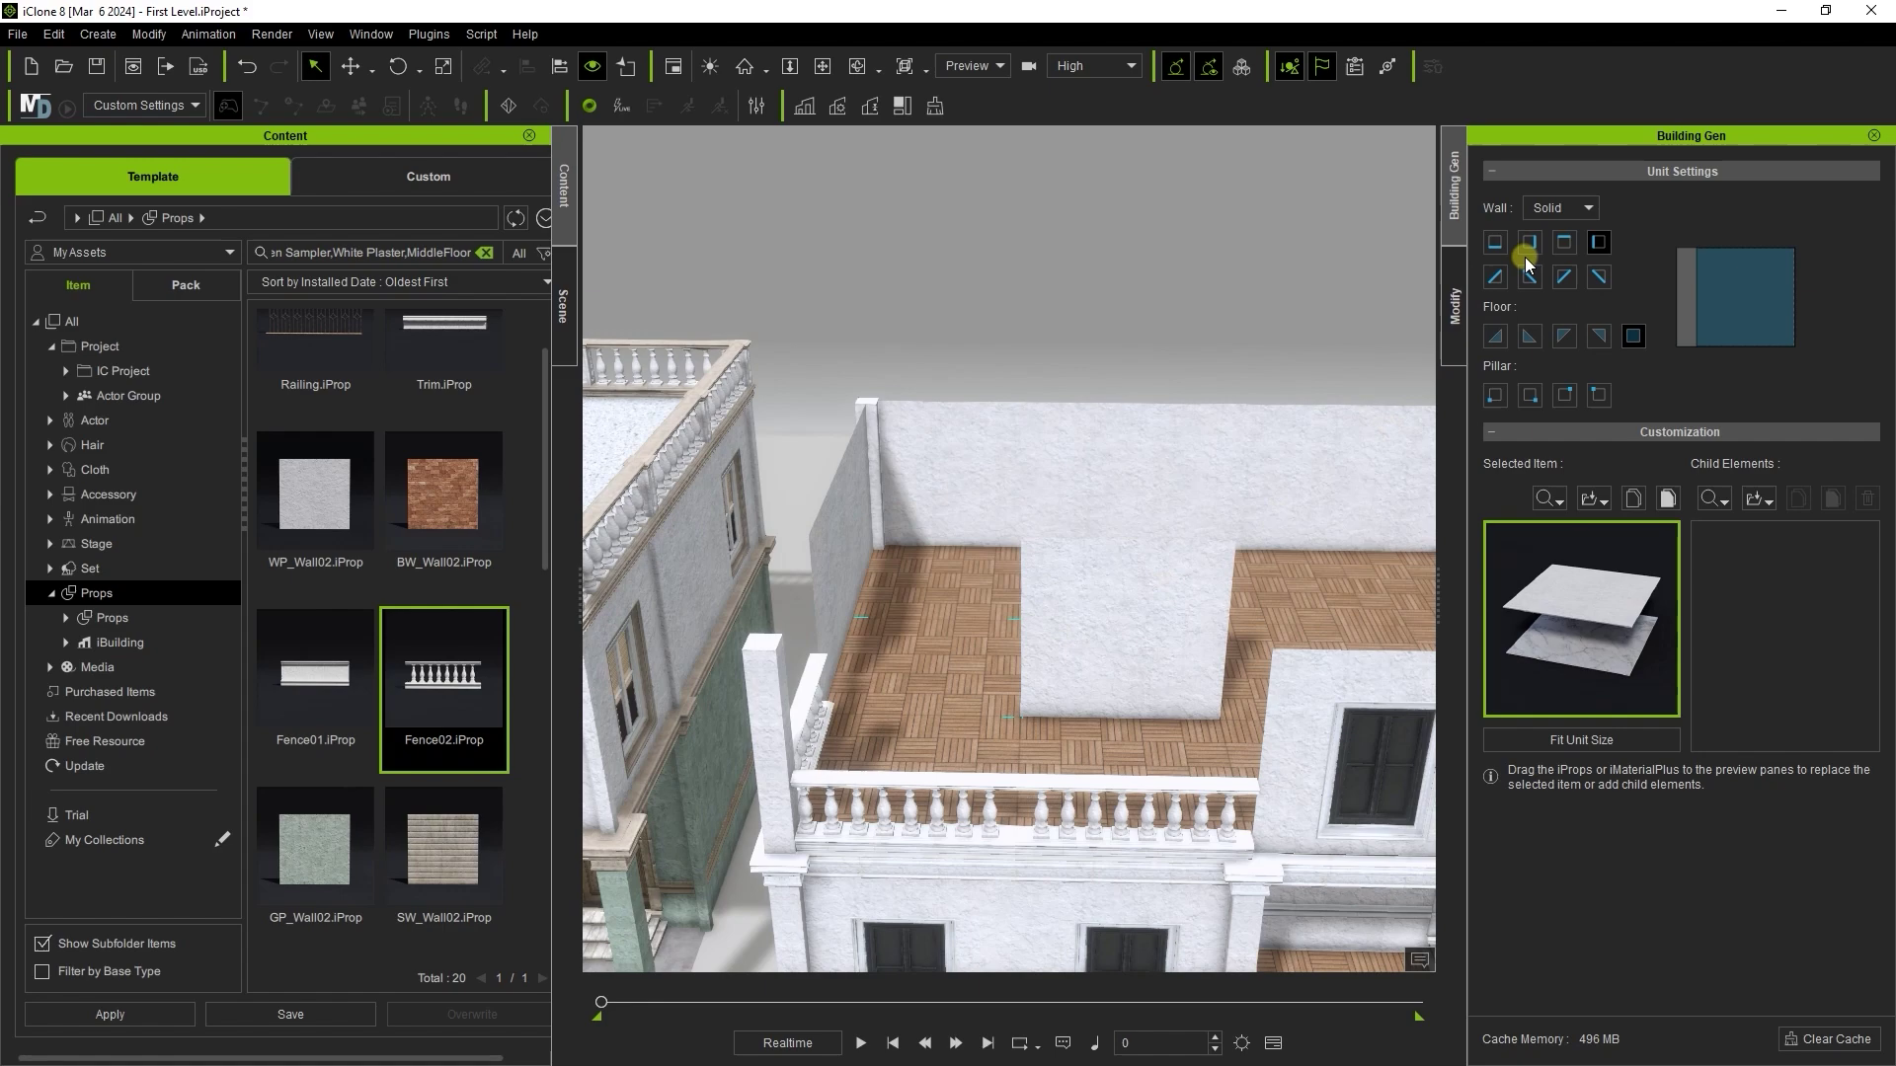
left_click(1493, 245)
Make the outer recessed wall a Window wall and add a Window wall on the balcony side of the neighbouring front unit
left_click(940, 707)
right_click_drag(939, 707, 1189, 728)
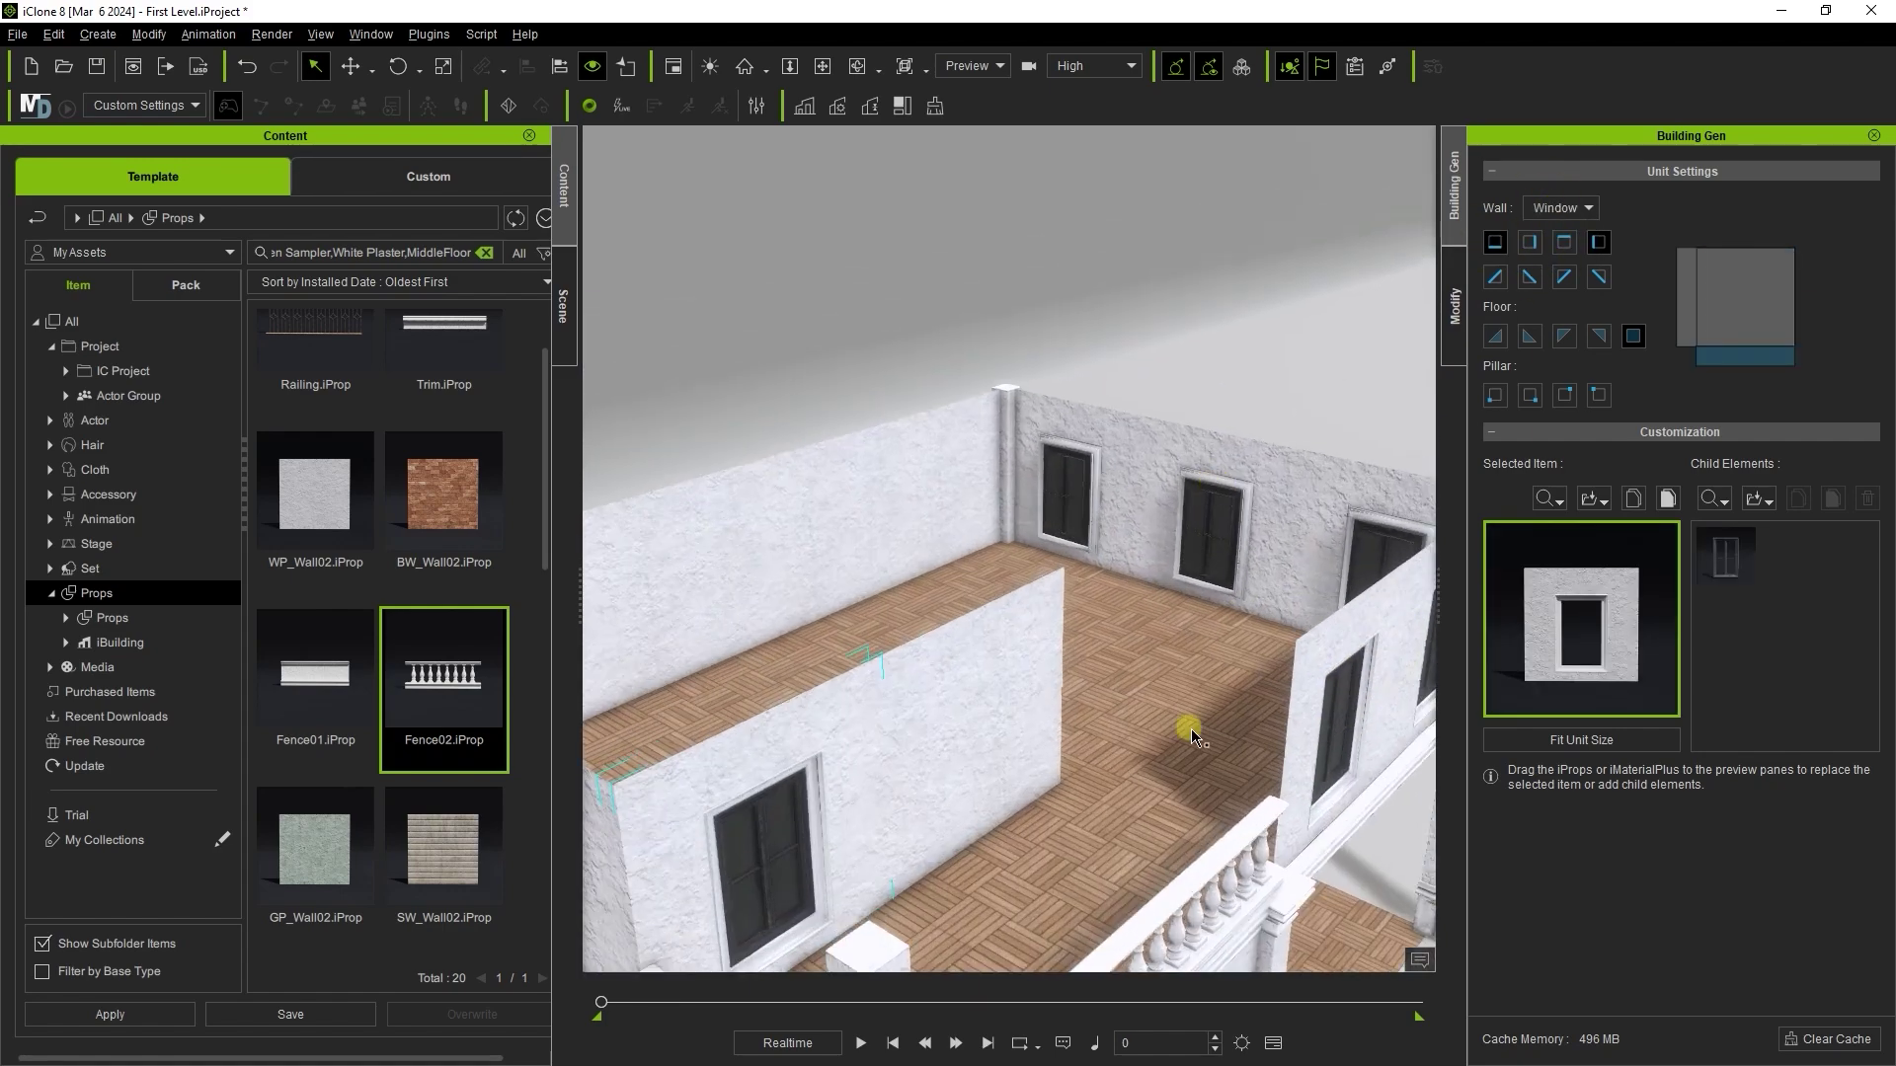
left_click(1189, 728)
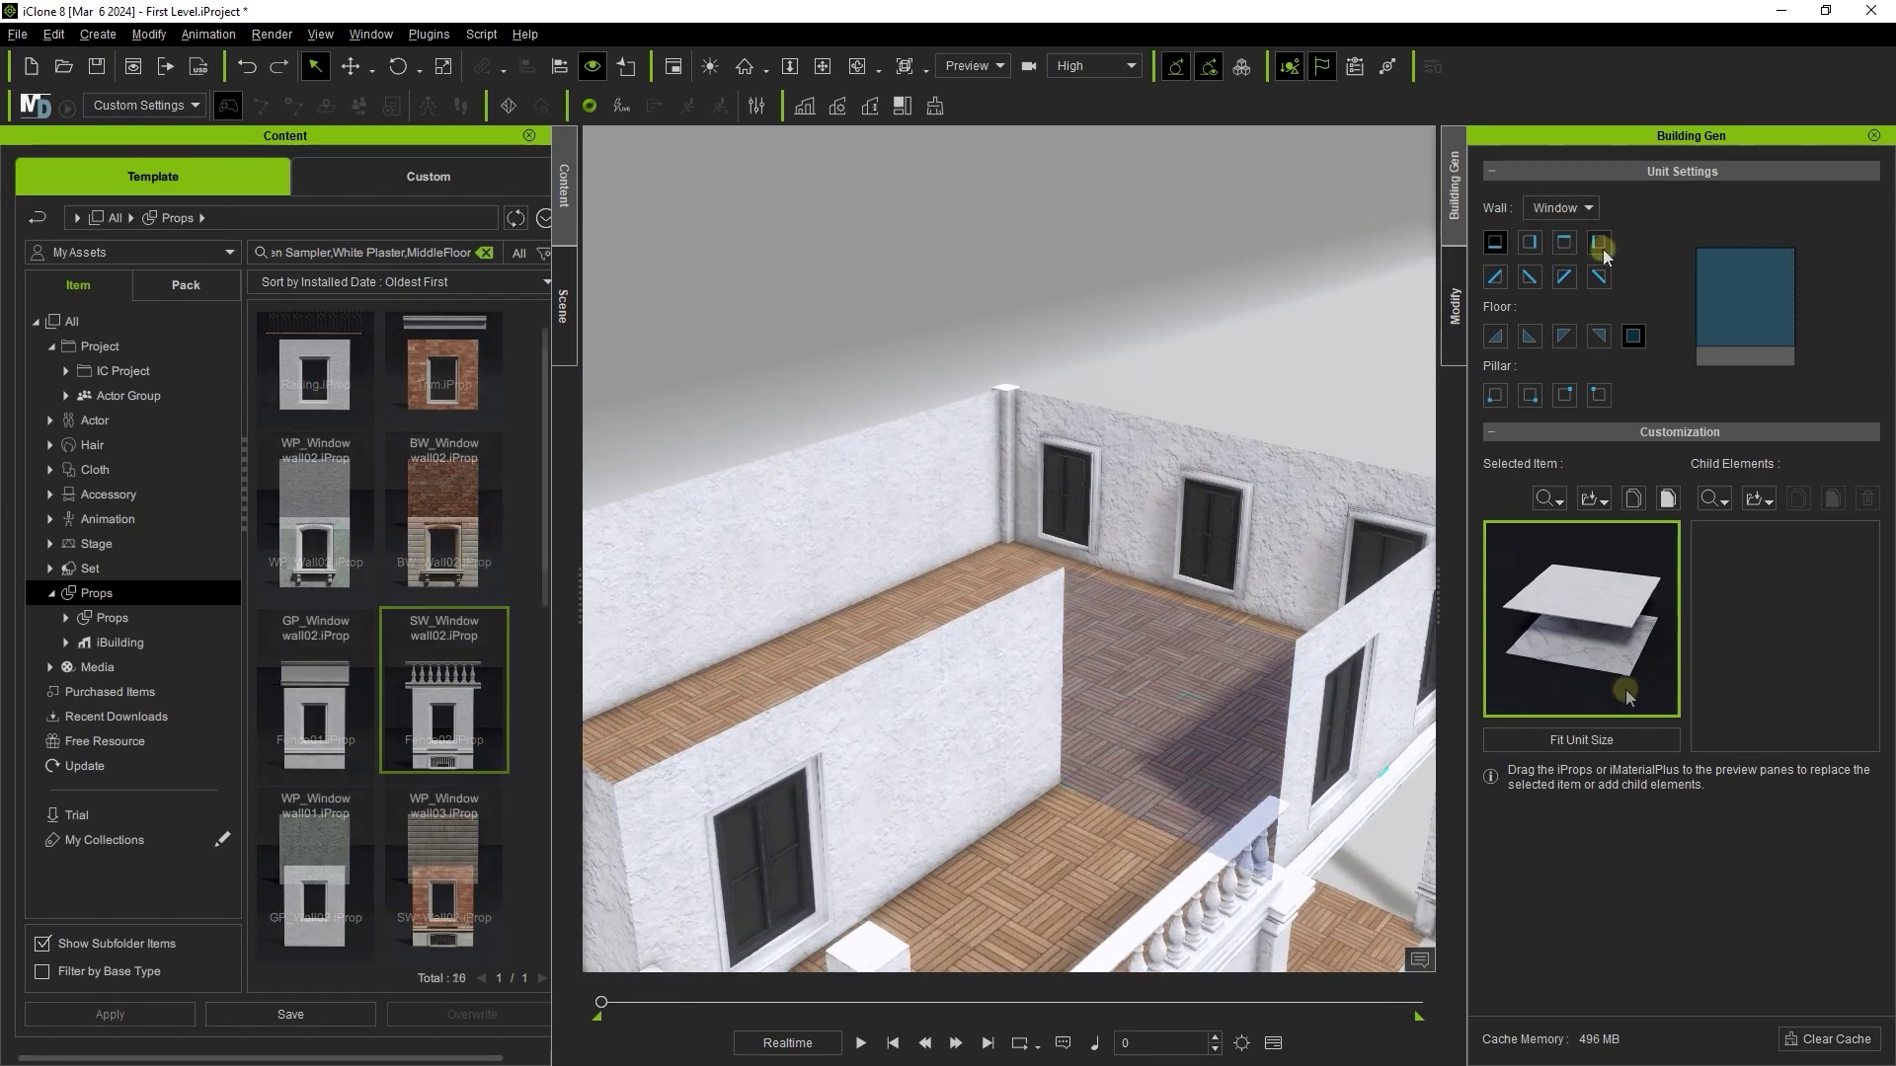
left_click(1599, 244)
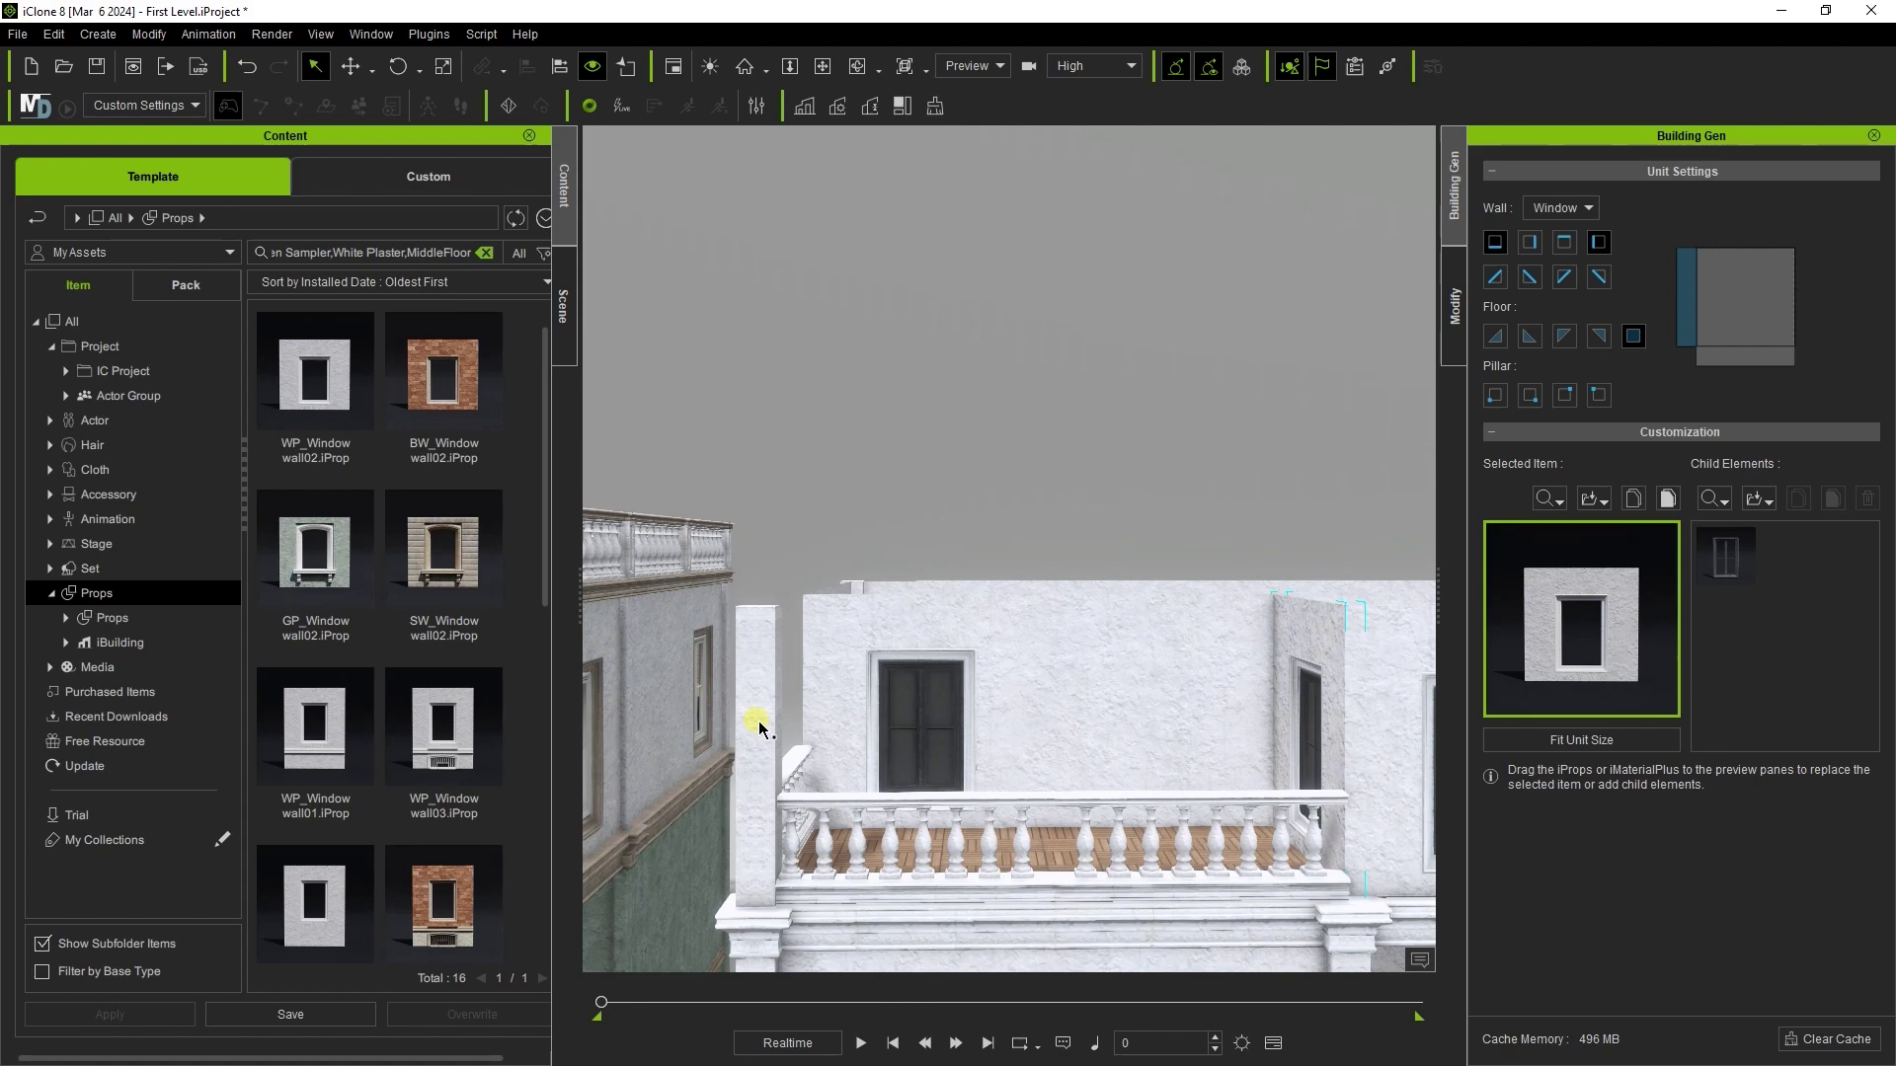
Find template props for the balcony's front corner pillar and replace it with Fence Pillar01.iProp
left_click(753, 719)
left_click(1558, 500)
left_click_drag(546, 605, 546, 646)
left_click(479, 676)
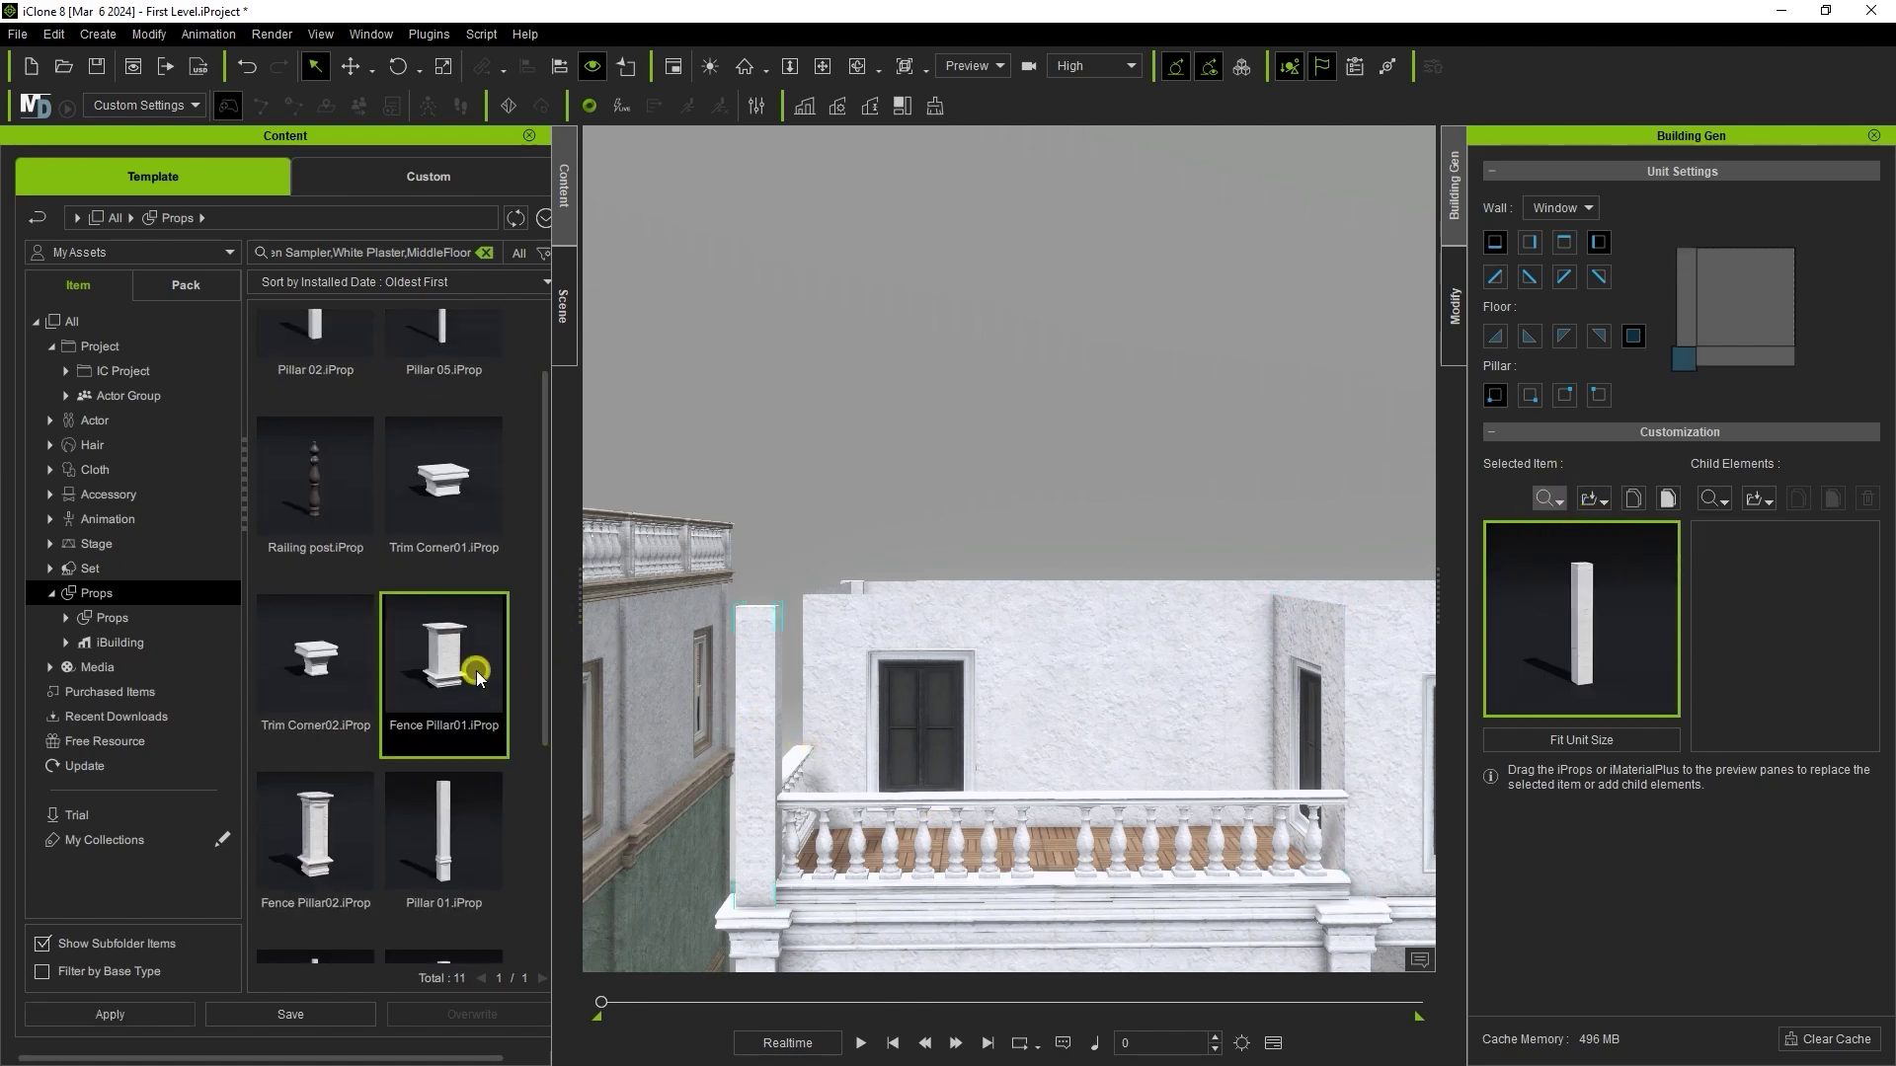
Add a pillar at the front corner of the Level_2 window unit where it meets the balcony balustrade
middle_click_drag(1077, 736, 893, 749)
scroll(893, 750, "down", 2)
scroll(1118, 691, "up", 4)
left_click(1118, 691)
middle_click_drag(1118, 691, 1335, 532)
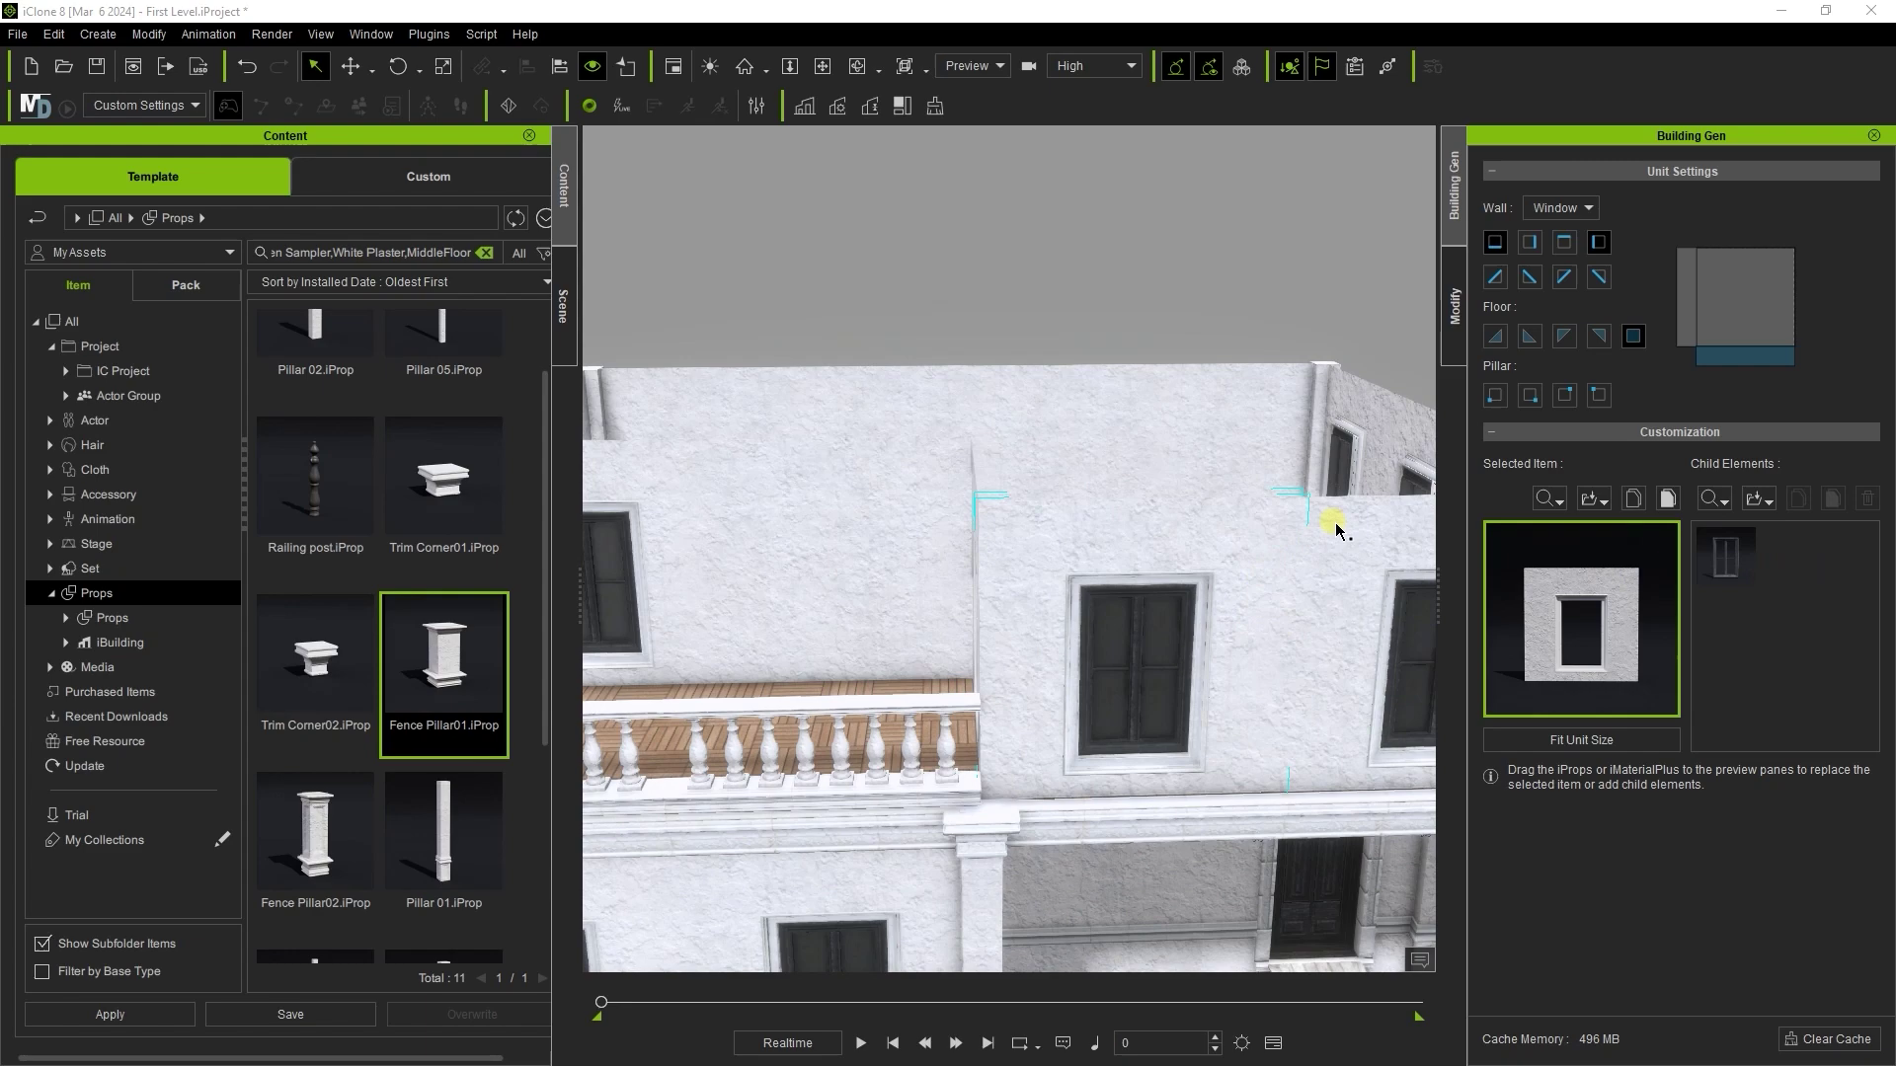
left_click(1508, 403)
Add a pillar at the outer corner of the recessed window wall behind the balcony
middle_click_drag(1096, 656, 1283, 691)
scroll(1163, 499, "up", 3)
left_click(851, 620)
middle_click_drag(850, 620, 829, 754)
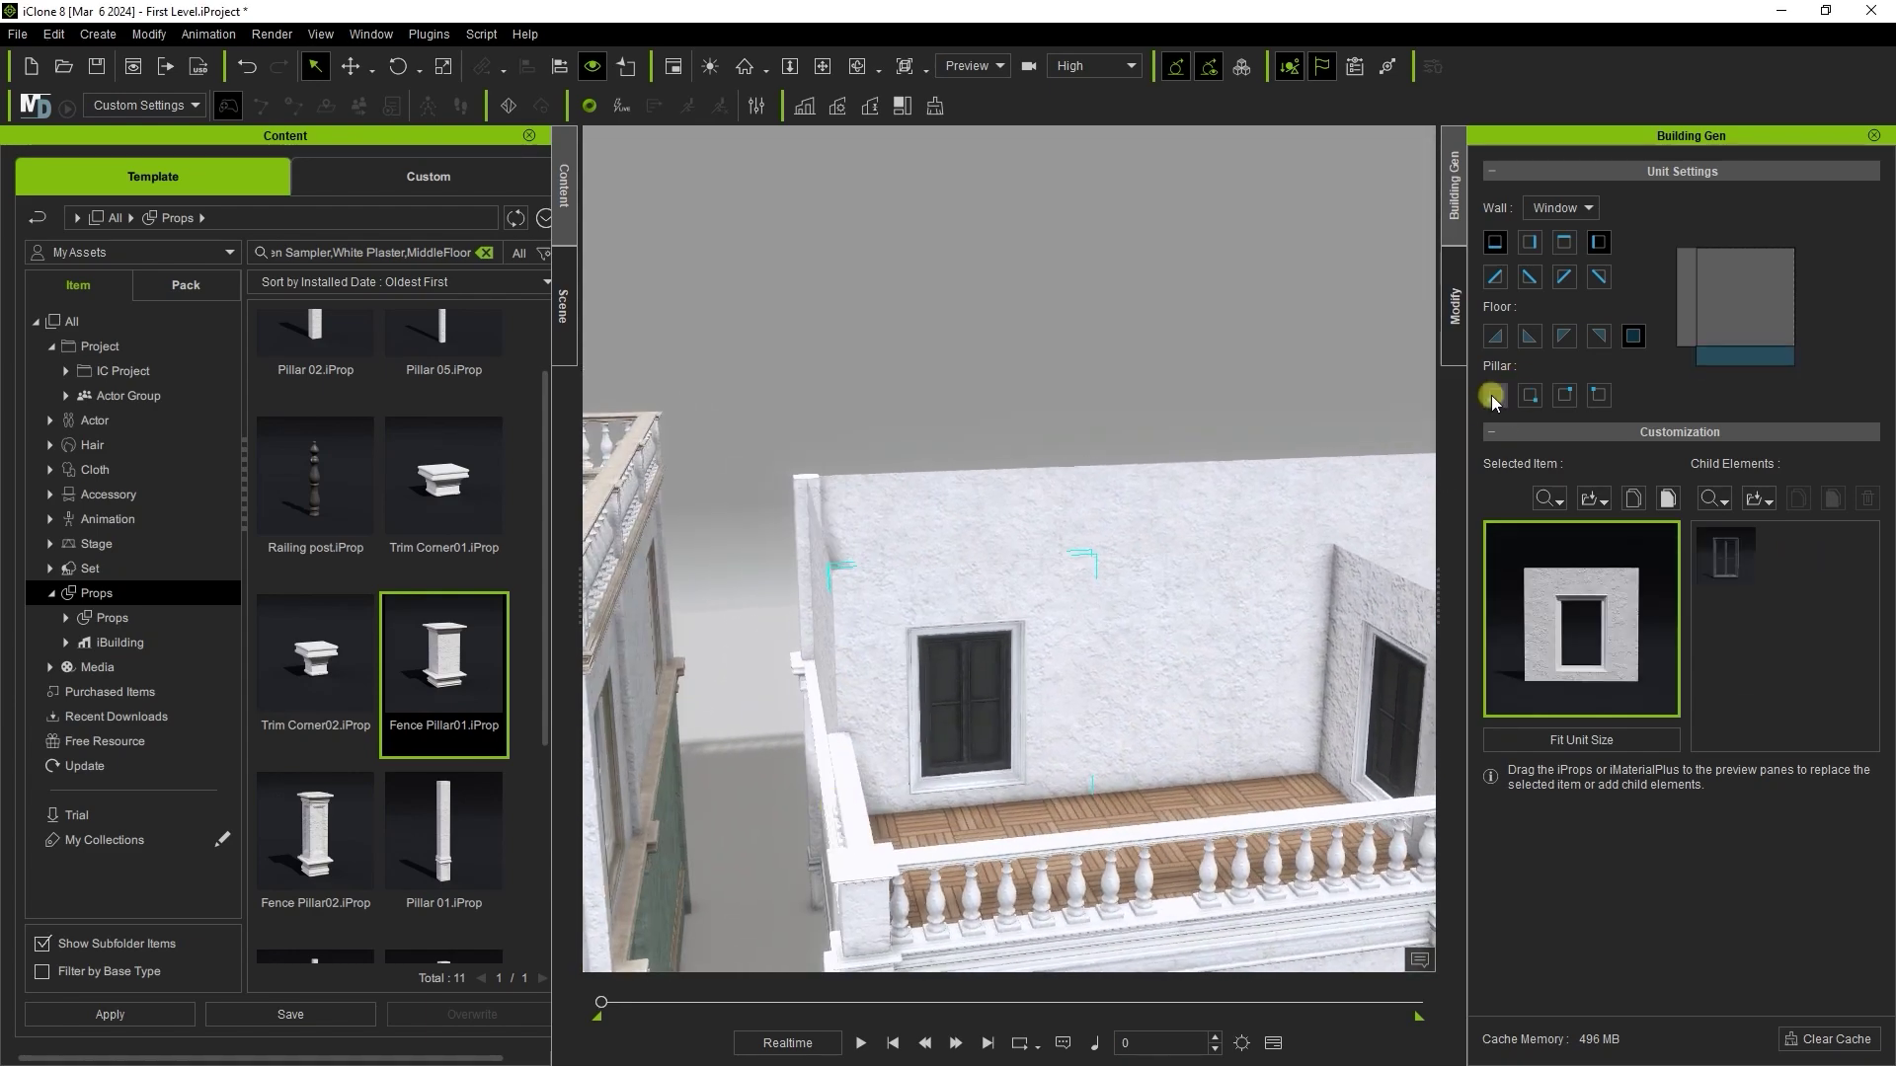
left_click(1495, 395)
Show the hidden Roof level of iBuilding_001
left_click_drag(885, 656, 864, 769)
mouse_move(864, 768)
middle_mouse_down()
mouse_move(876, 741)
mouse_move(868, 761)
middle_mouse_up()
middle_click_drag(1142, 736, 962, 440)
scroll(1080, 631, "up", 3)
left_click(564, 307)
left_click(247, 576)
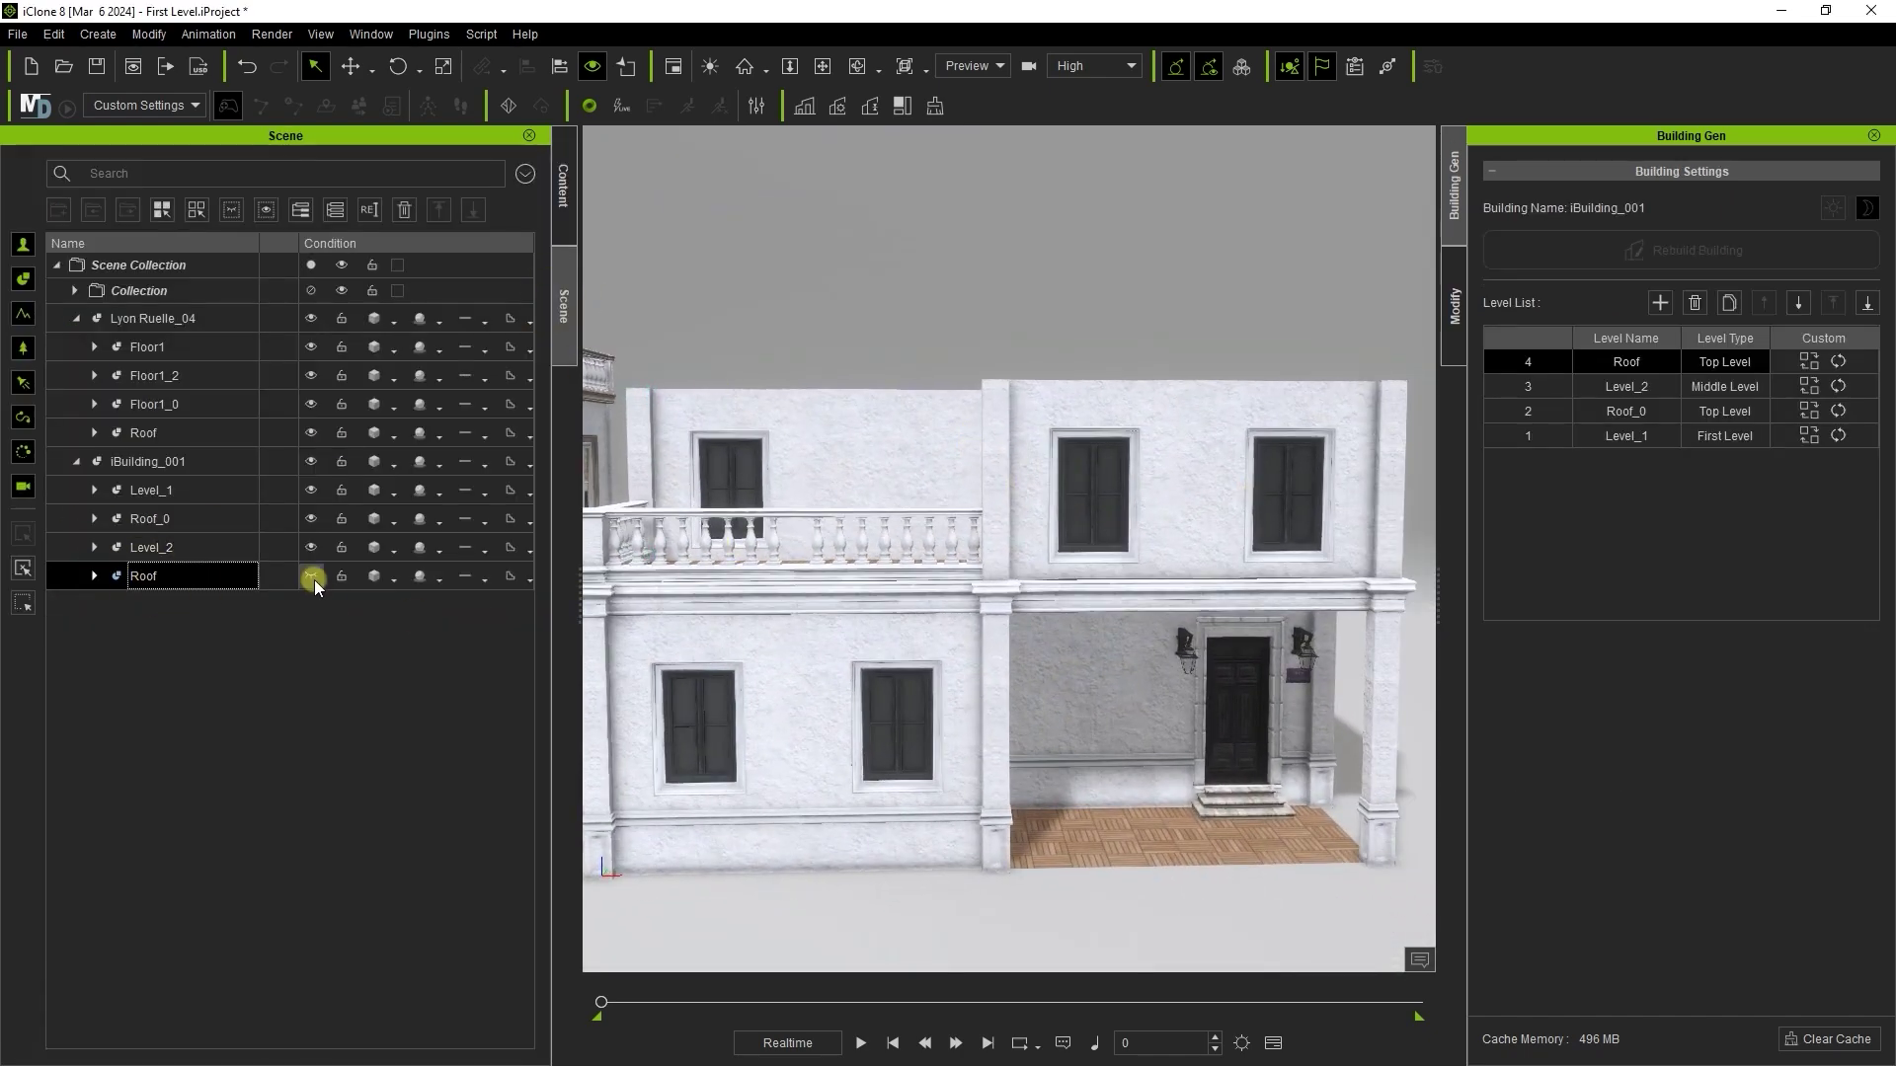
Add a front corner pillar and a side wall to the roof unit where the front section meets the balcony
left_click_drag(971, 649, 1017, 607)
left_click(1029, 615)
right_click_drag(1003, 613, 1007, 434, "alt")
left_click(1496, 397)
left_click_drag(968, 689, 964, 563, "alt")
left_click(1063, 623)
left_click(1599, 244)
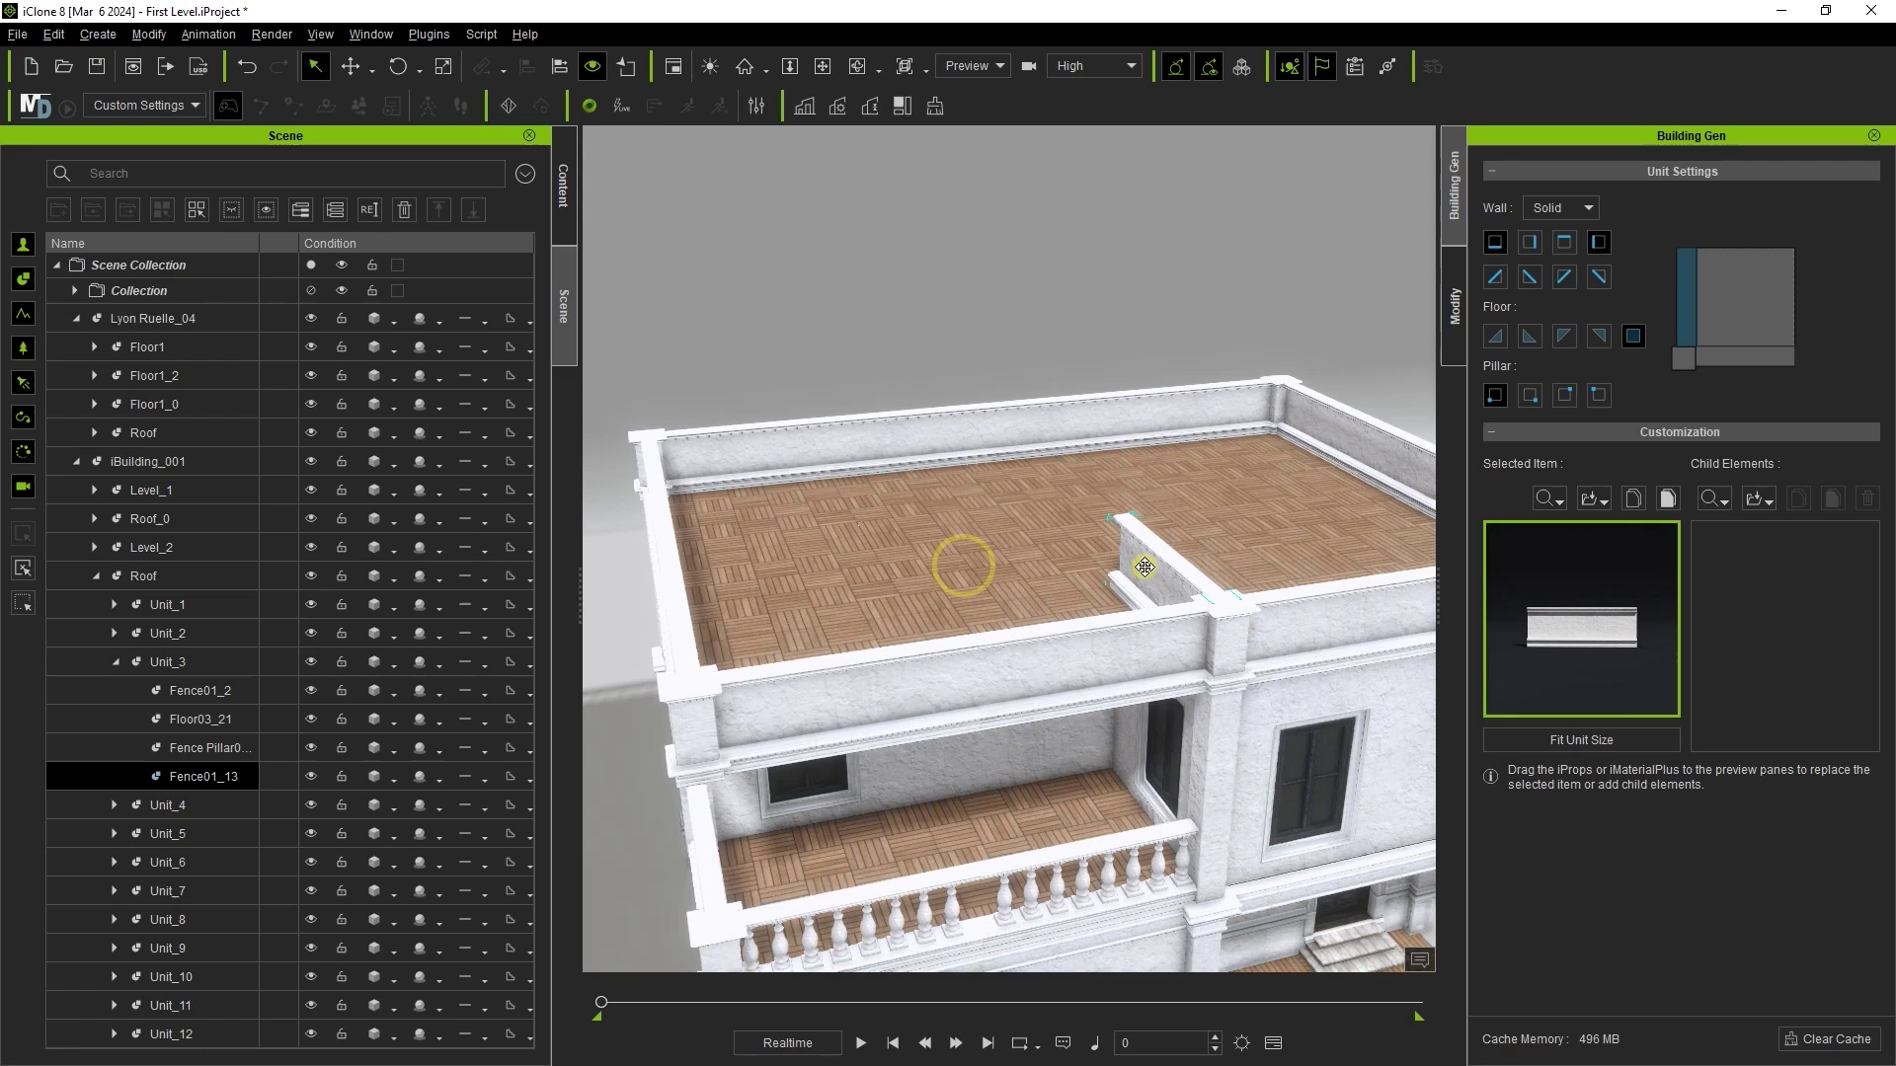
Delete the fences, corner pillar and floors of the roof units above the balcony
left_click(1070, 679)
key("Delete")
left_click(856, 682)
key("Delete")
left_click(1052, 667)
key("Delete")
left_click_drag(869, 663, 836, 632, "alt")
left_click(930, 718)
key("Delete")
left_click(893, 694)
key("Delete")
Add front walls and corner pillars to the roof units above the recessed wall behind the balcony
left_click(833, 633)
left_click(1497, 242)
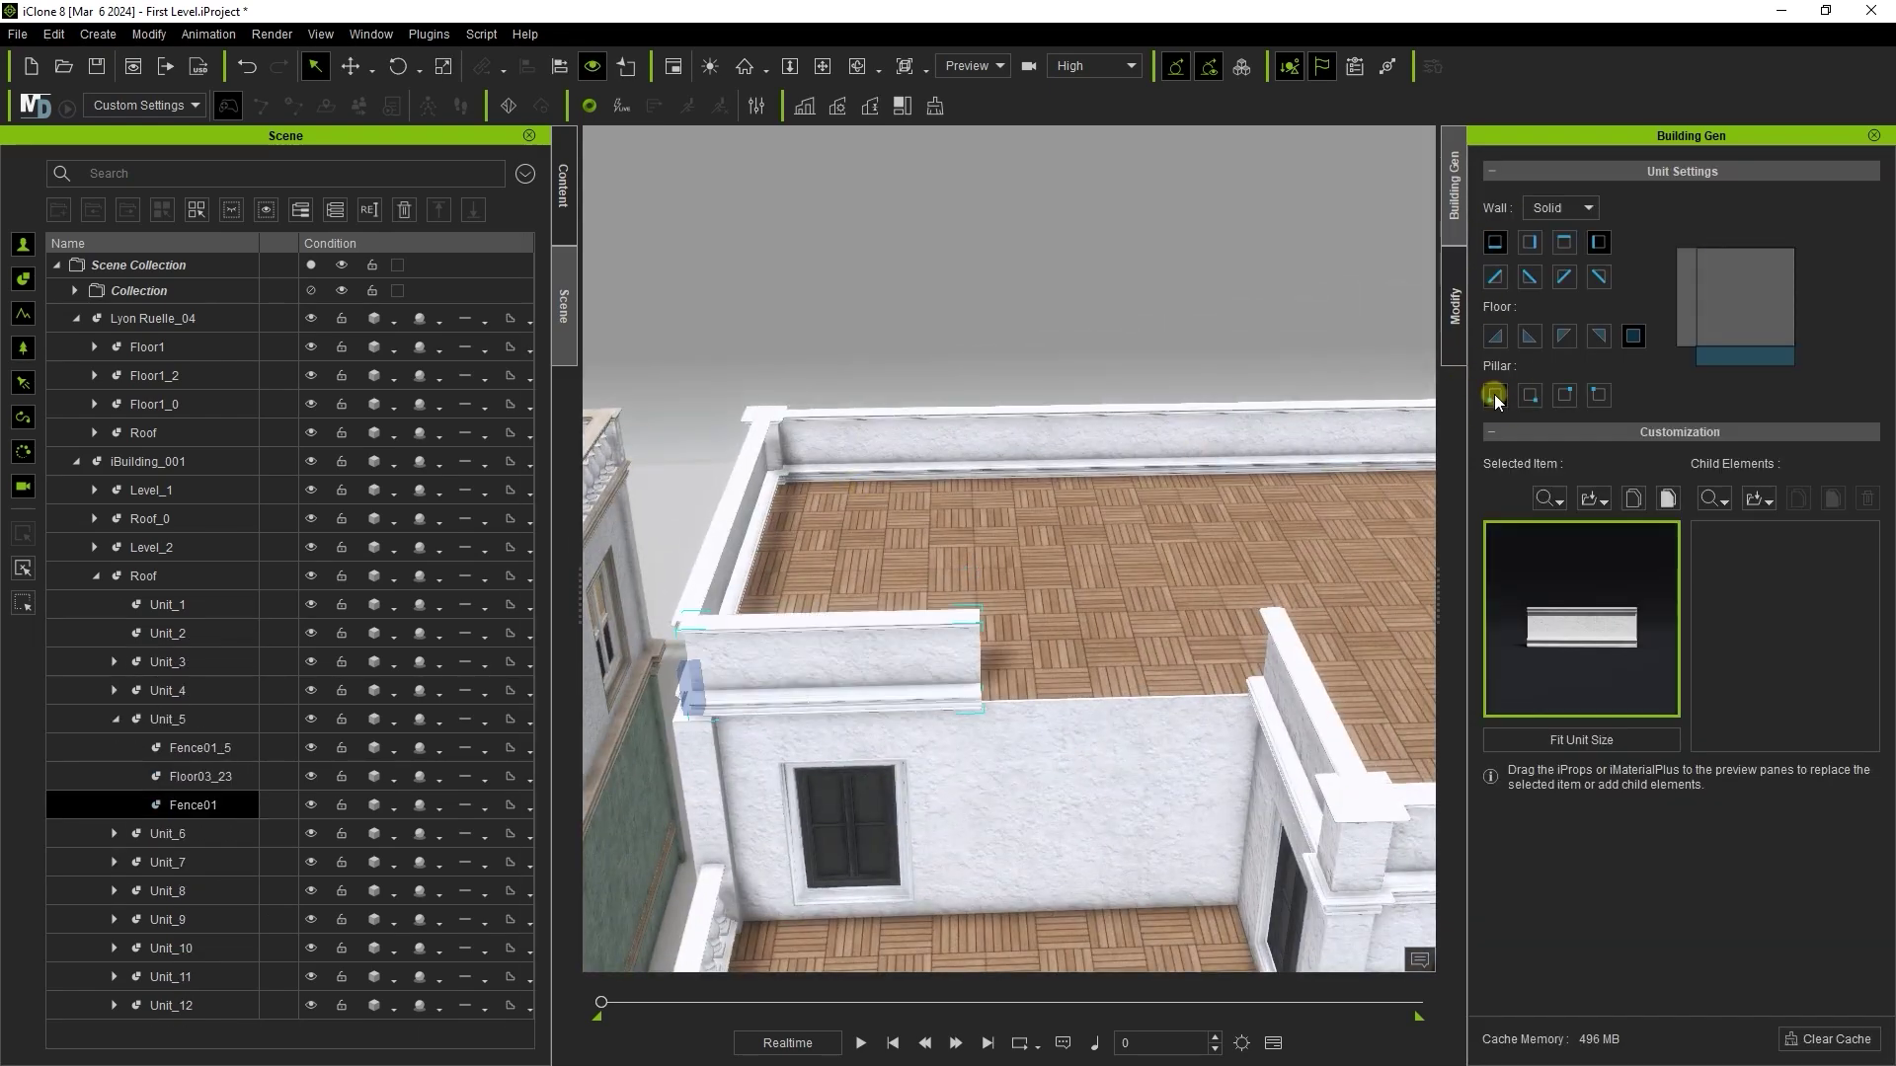
left_click(1224, 631)
left_click(1533, 397)
left_click(1497, 245)
Find template props for the front roof fences above the porch and replace them with Fence02.iProp
scroll(1165, 593, "down", 3)
left_click_drag(1165, 583, 1187, 633, "alt")
left_click(1189, 636)
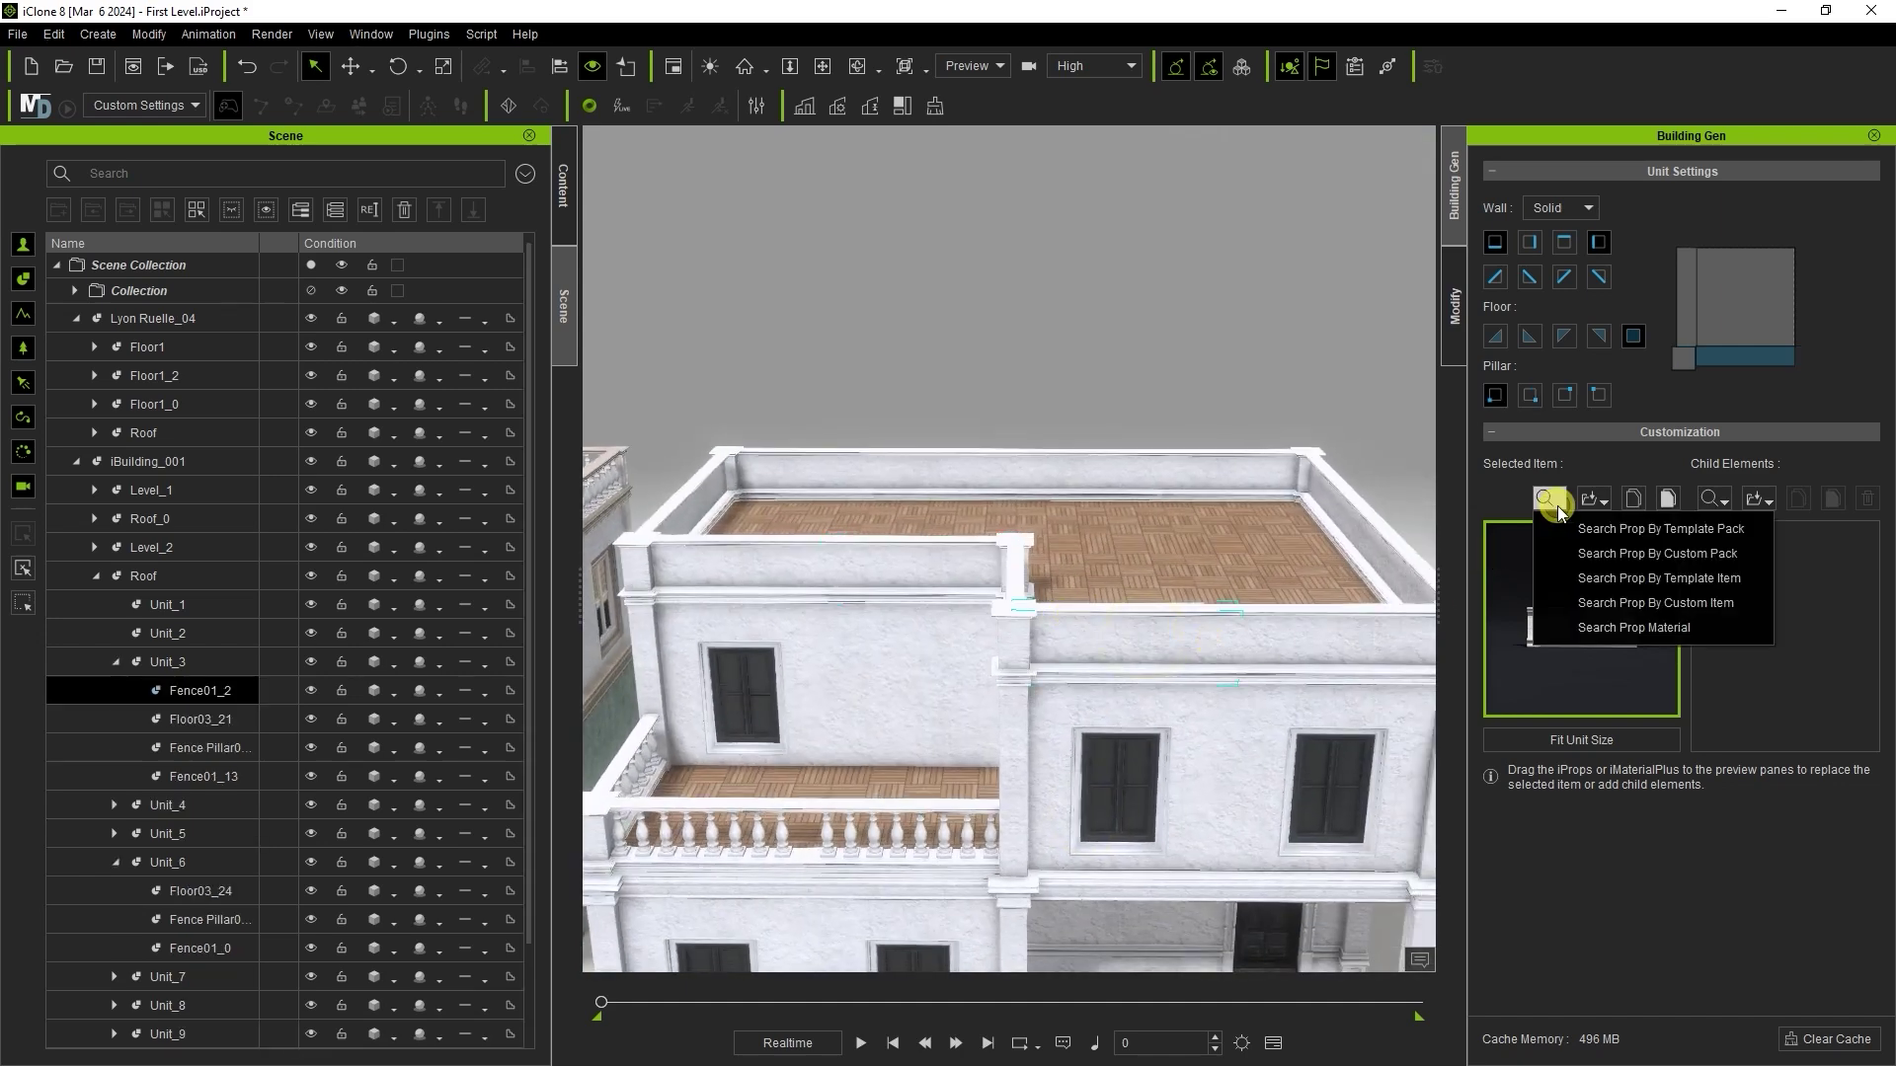
left_click(1568, 523)
left_click_drag(538, 516, 548, 454)
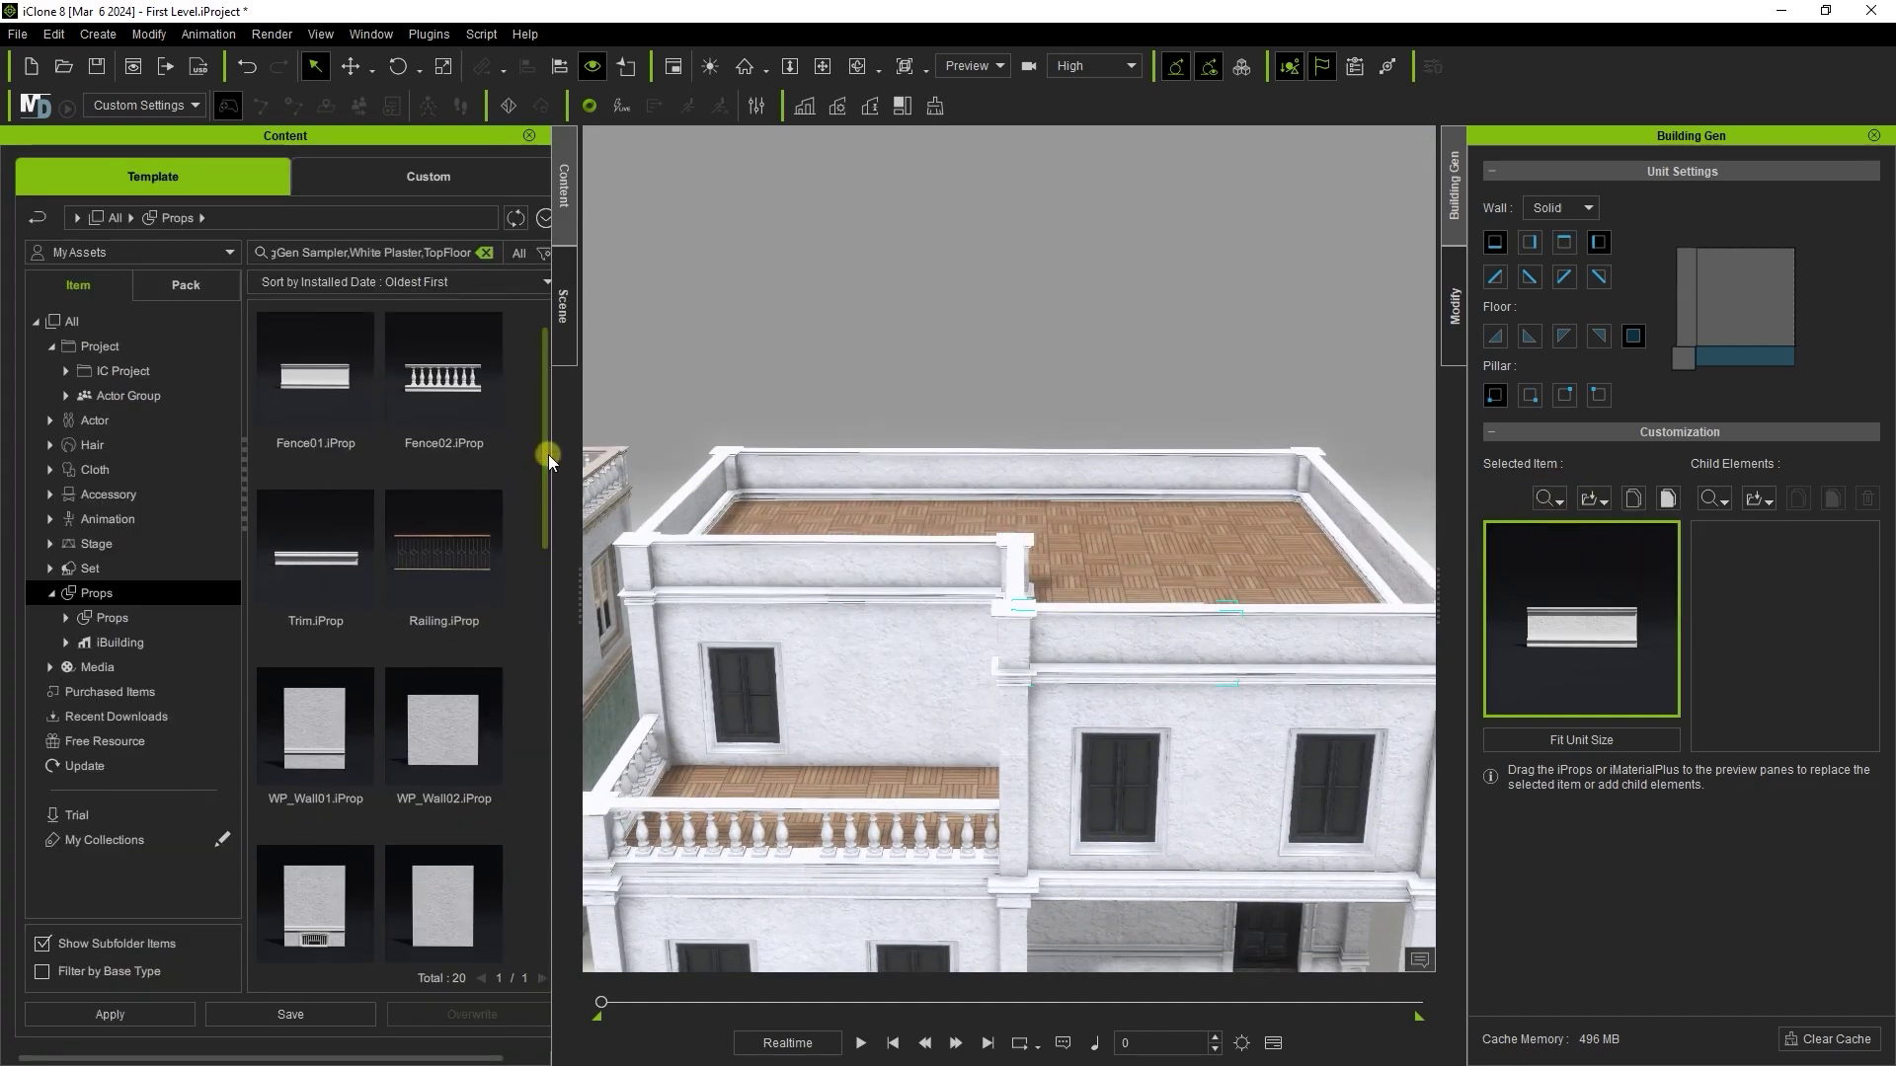
left_click_drag(484, 400, 1518, 627)
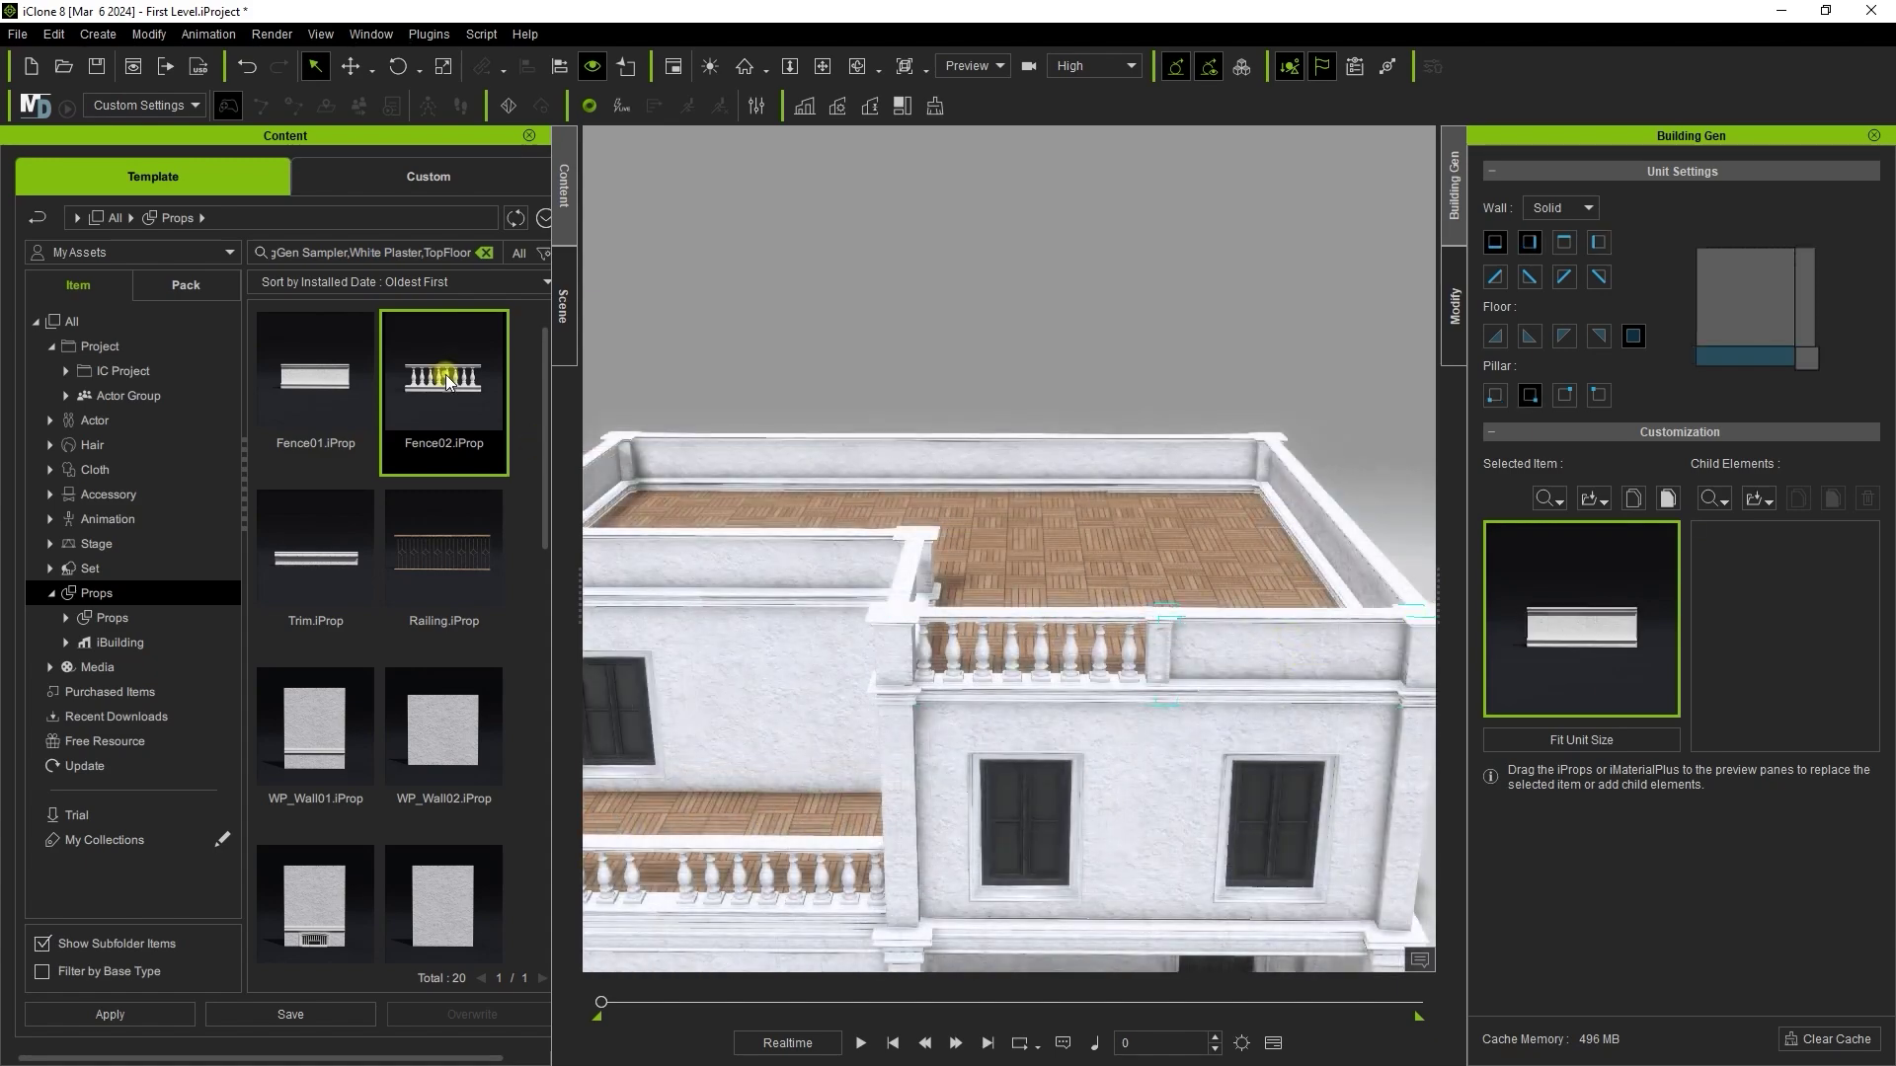
left_click_drag(444, 378, 1574, 637)
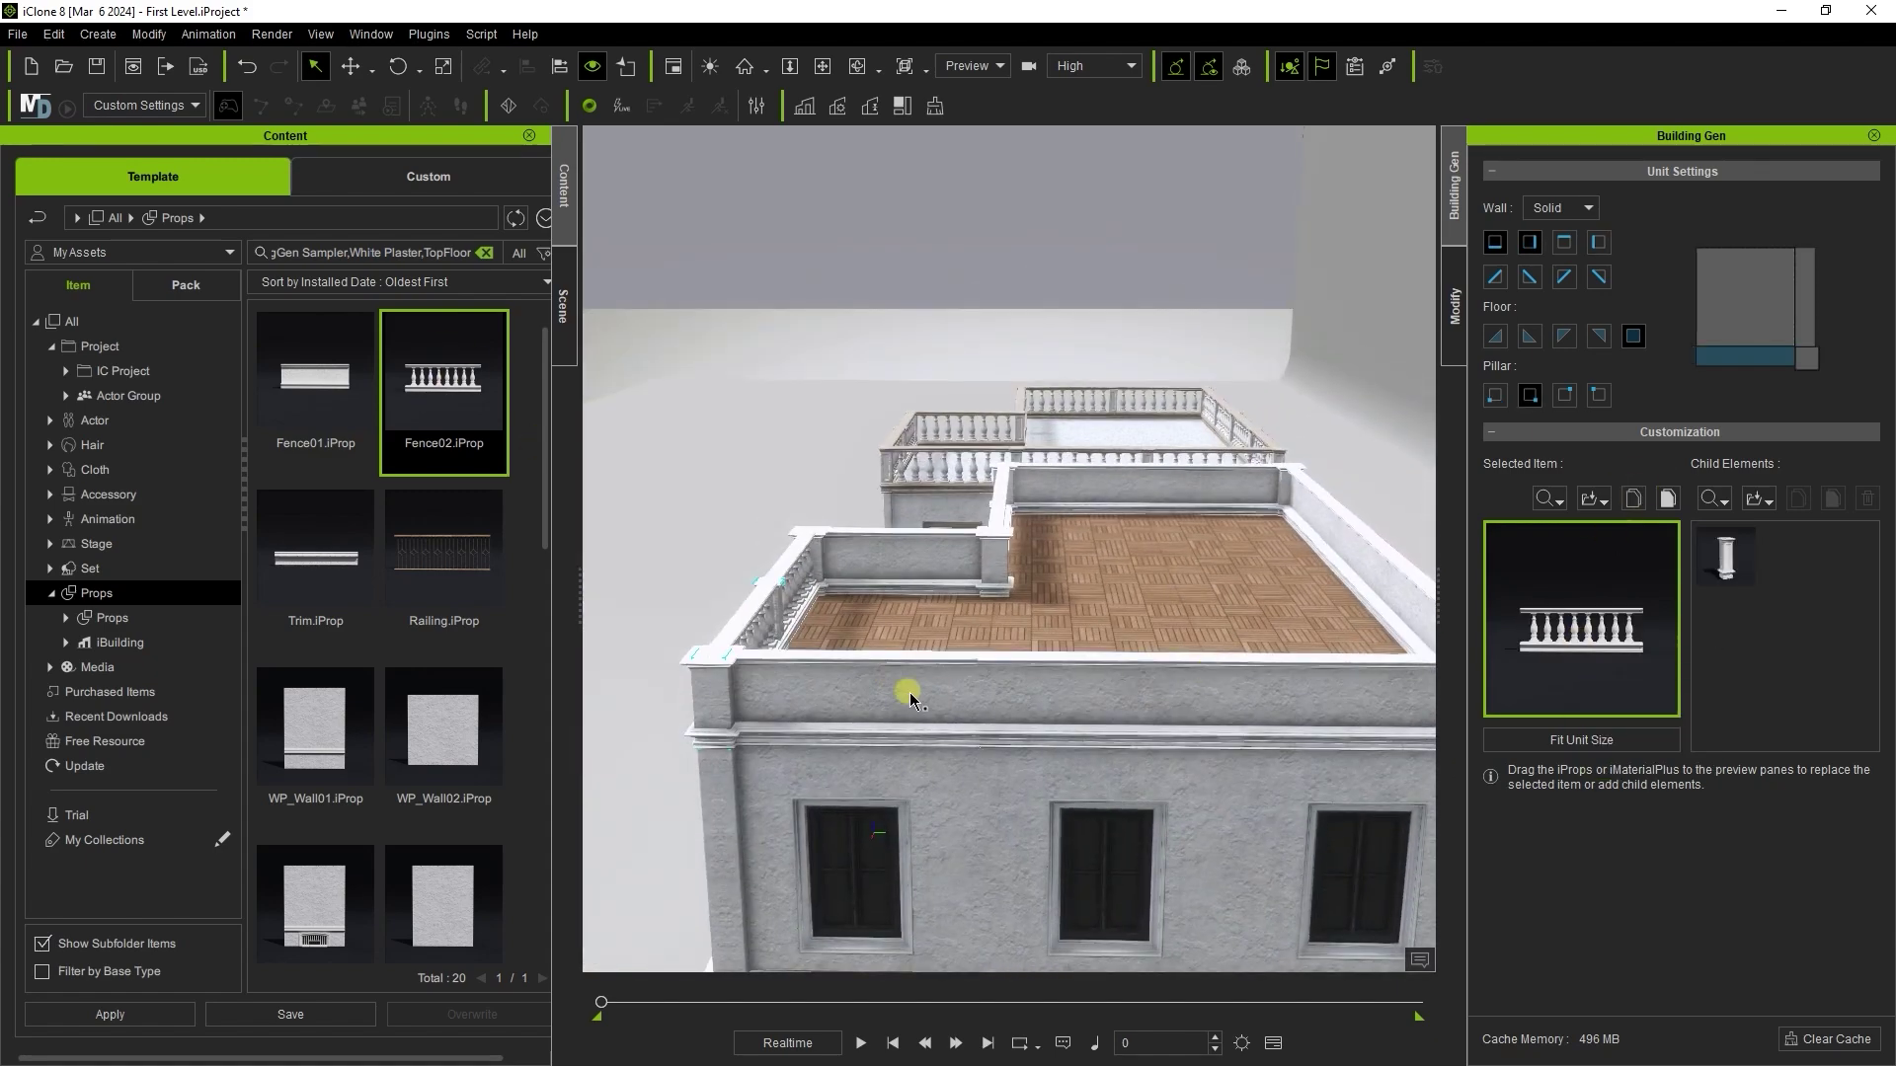
Select the remaining solid roof fences around the building and paste the Fence02 balustrade onto them
left_click(911, 695)
left_click(810, 605)
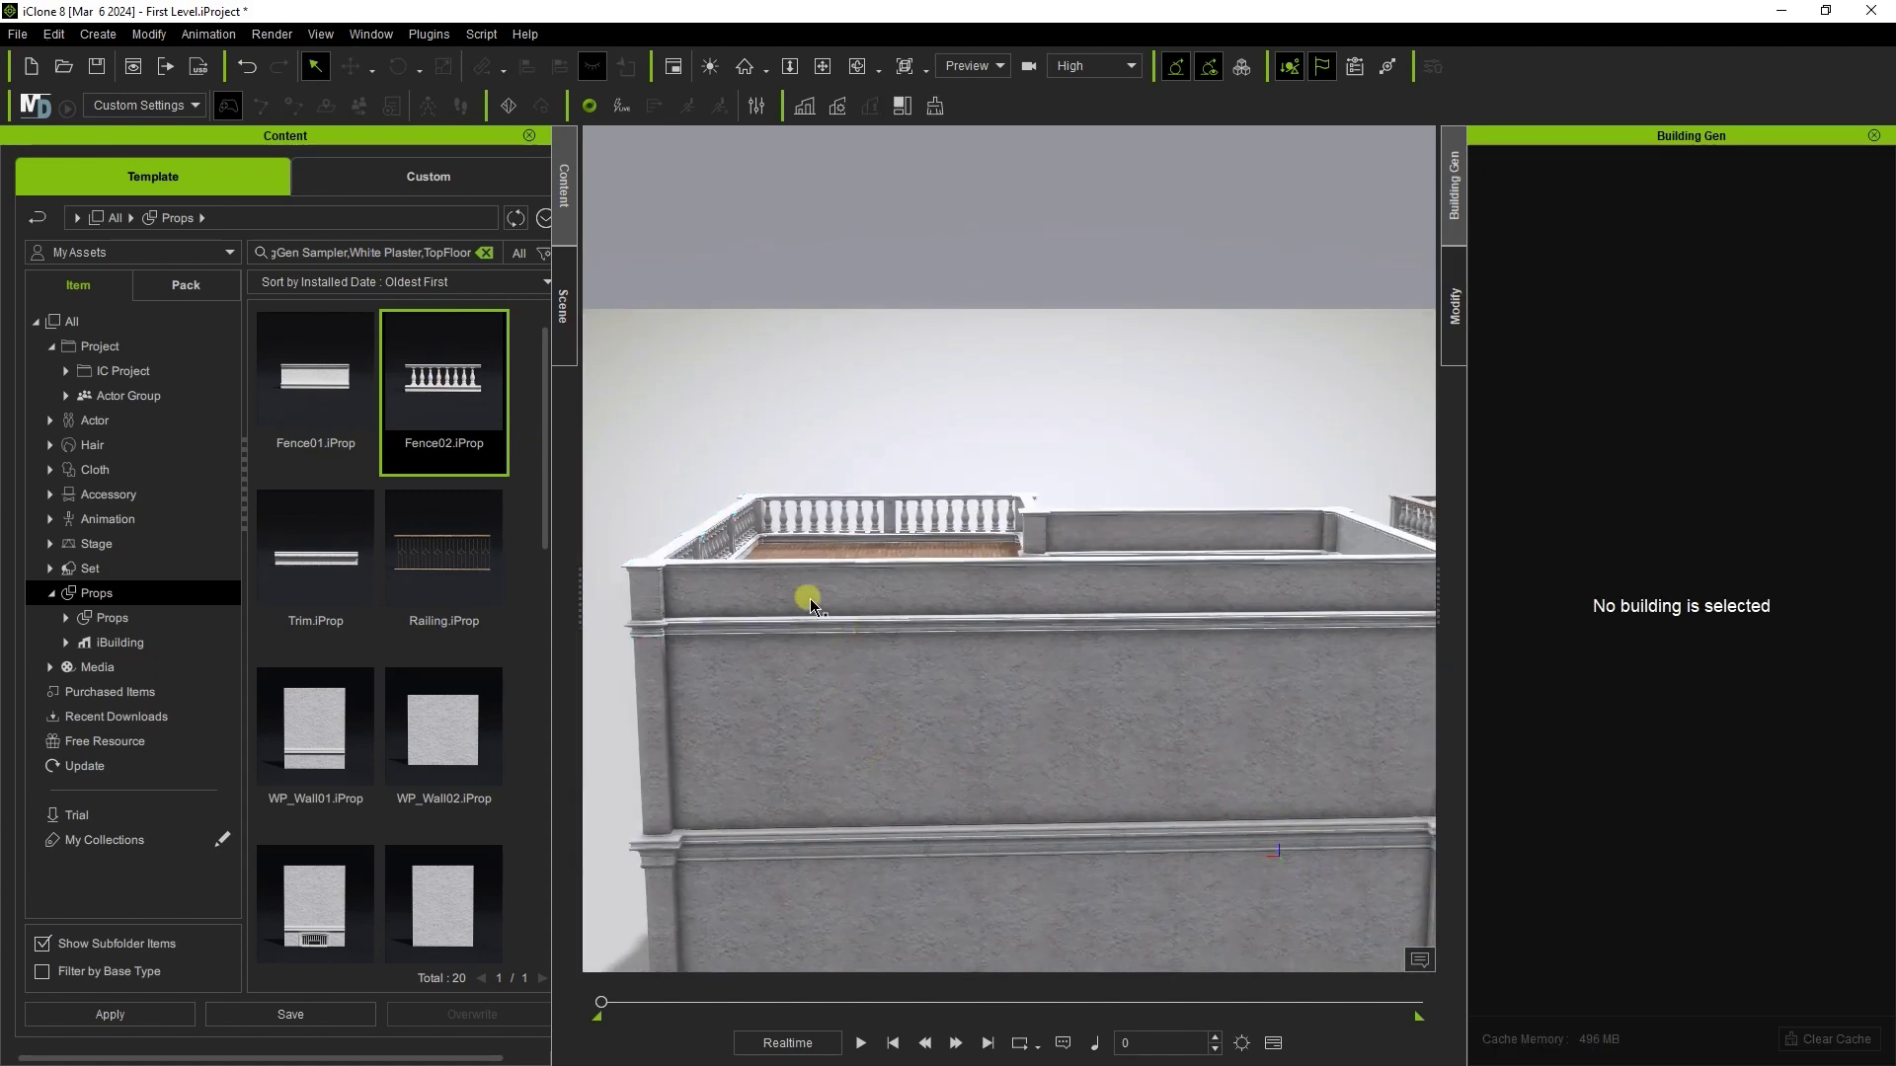
left_click(810, 605)
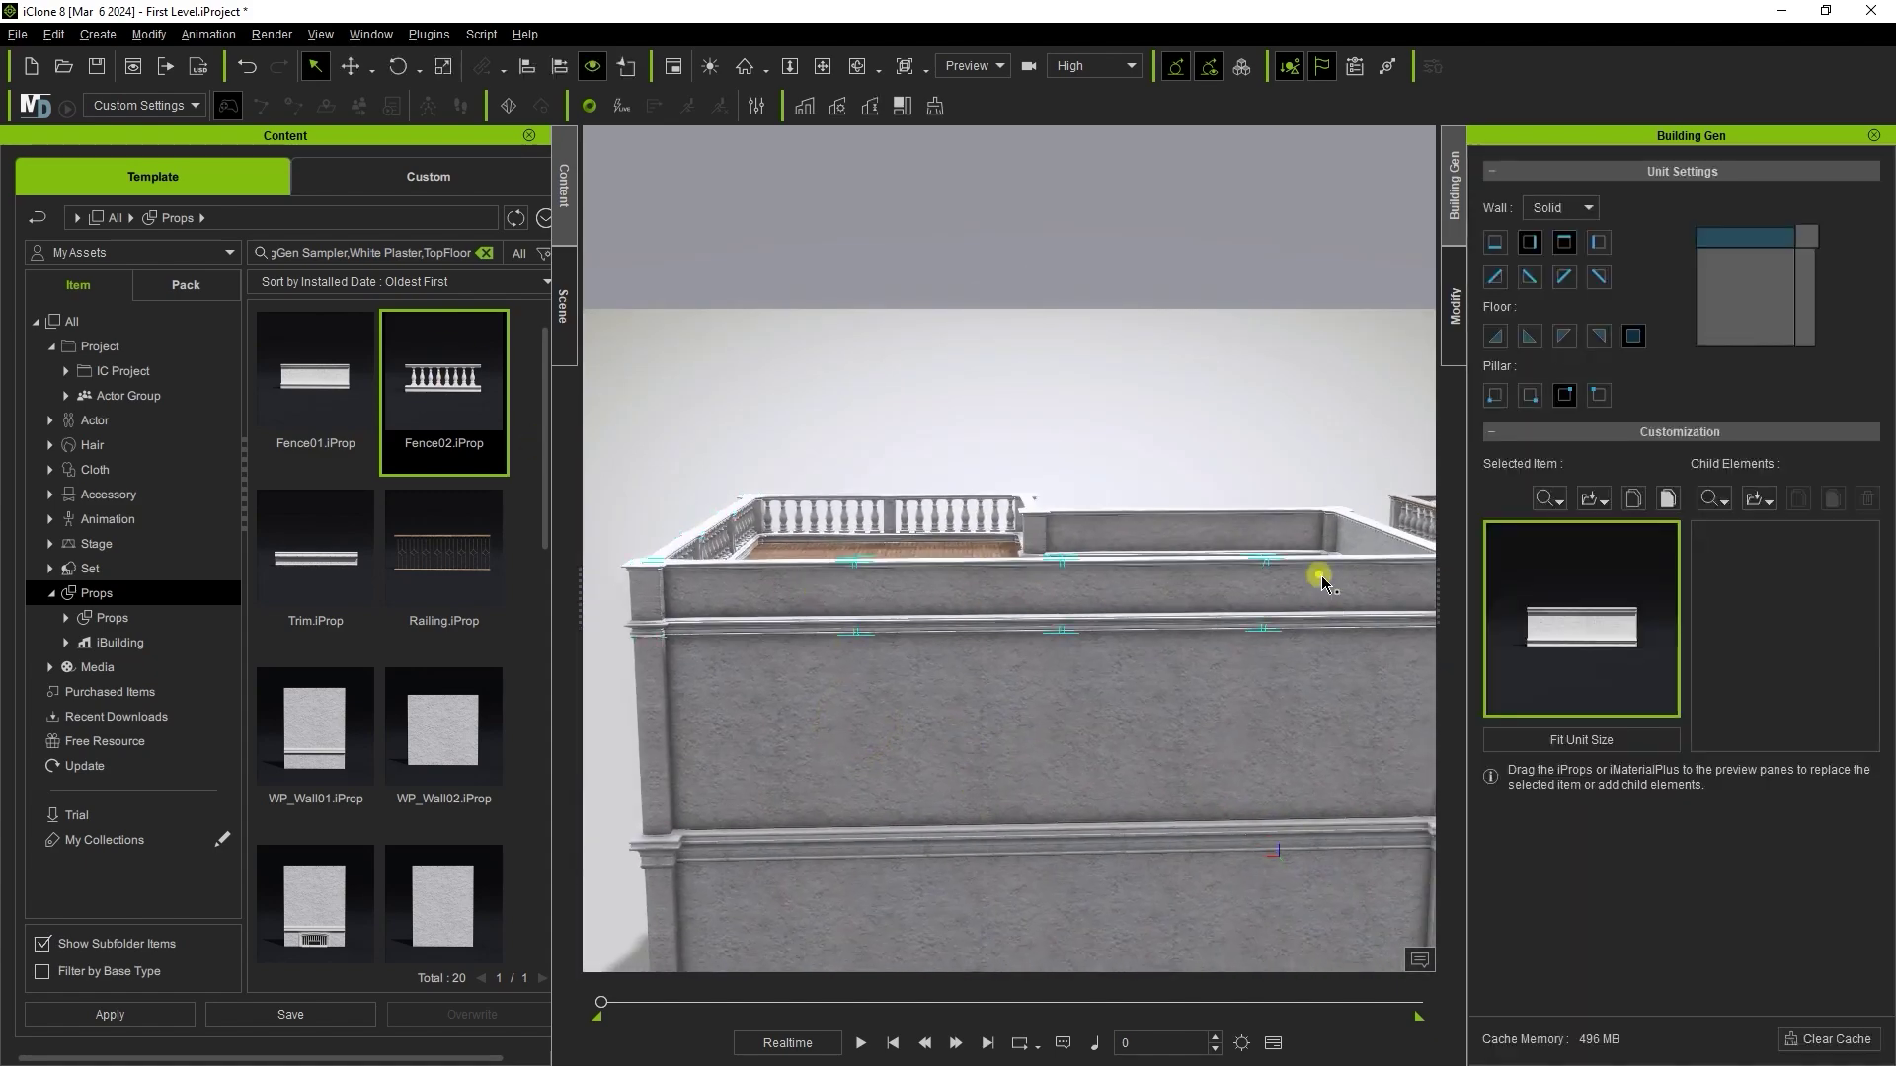
right_click_drag(1320, 576, 868, 766)
left_click(1669, 499)
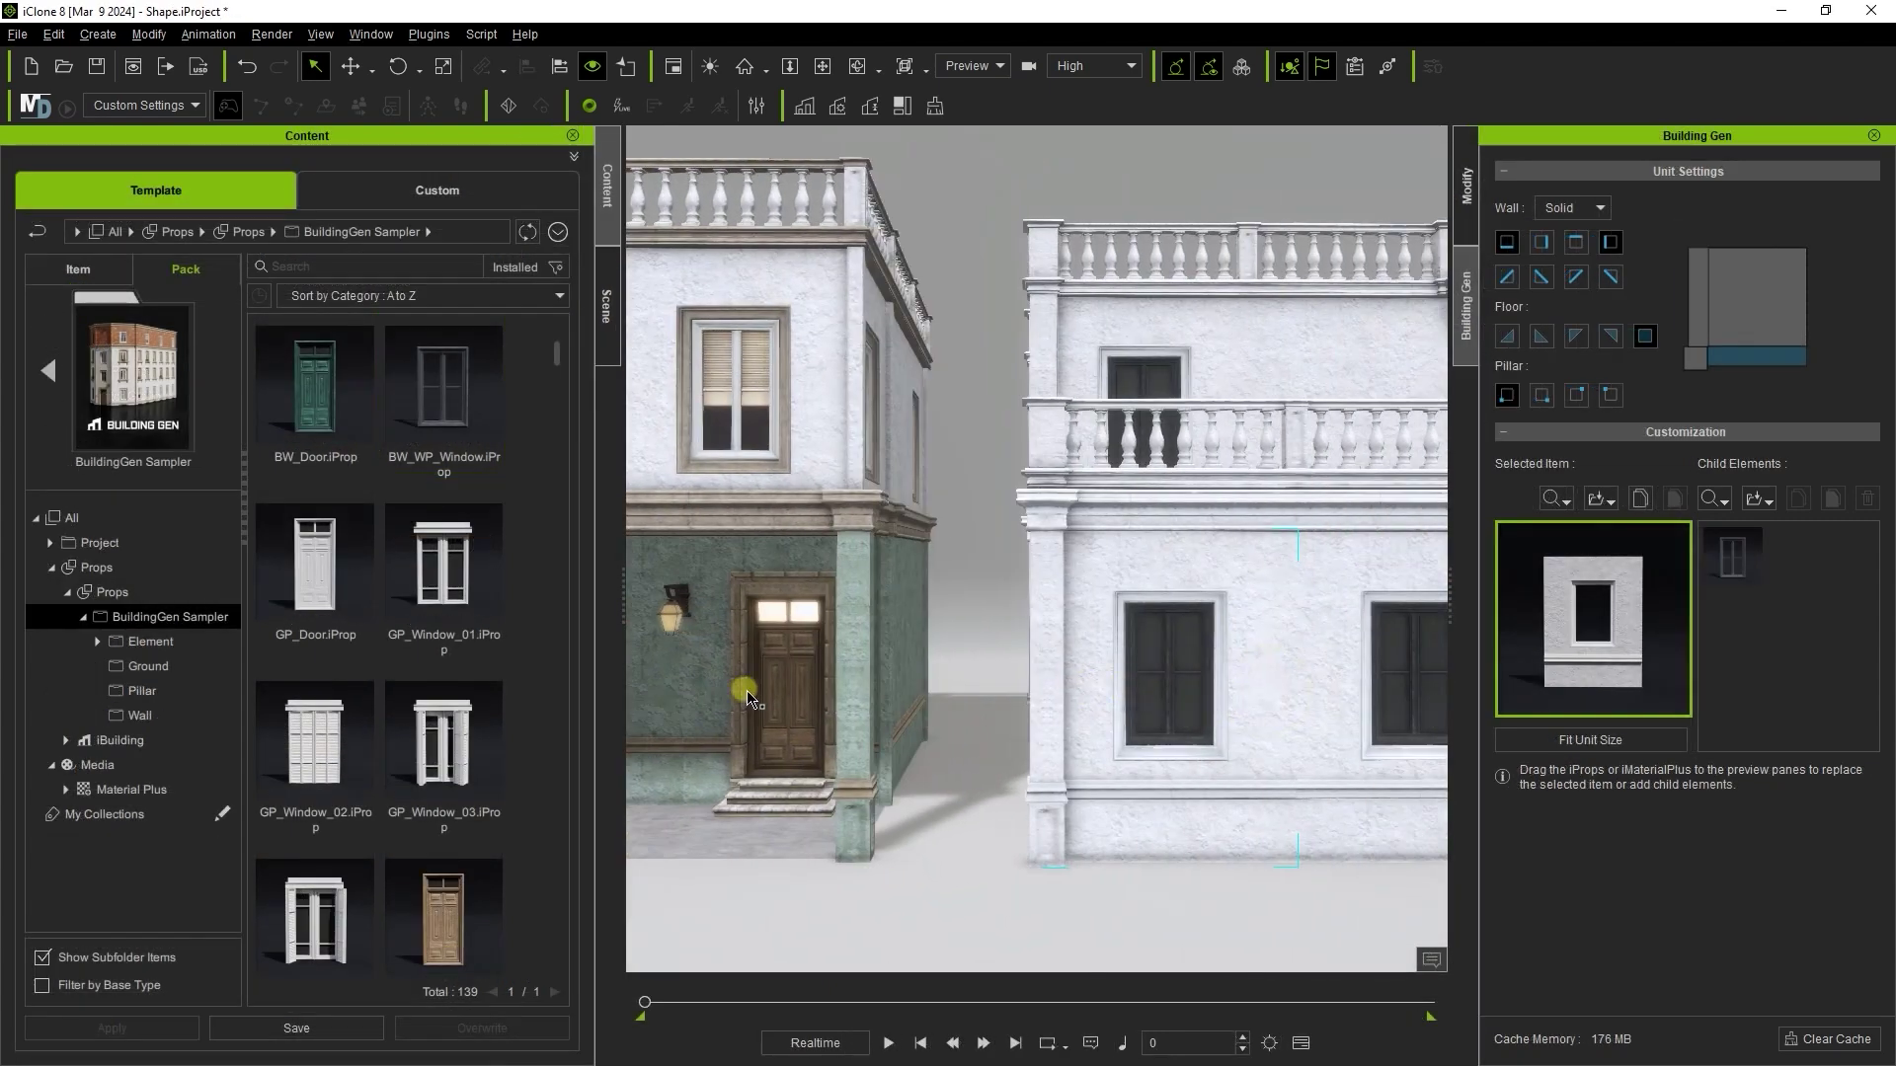
Replace the two ground-floor front window walls with WP_Wall_Window_03.iProp from the Wall folder, without keeping the old child elements
right_click_drag(746, 699, 863, 673)
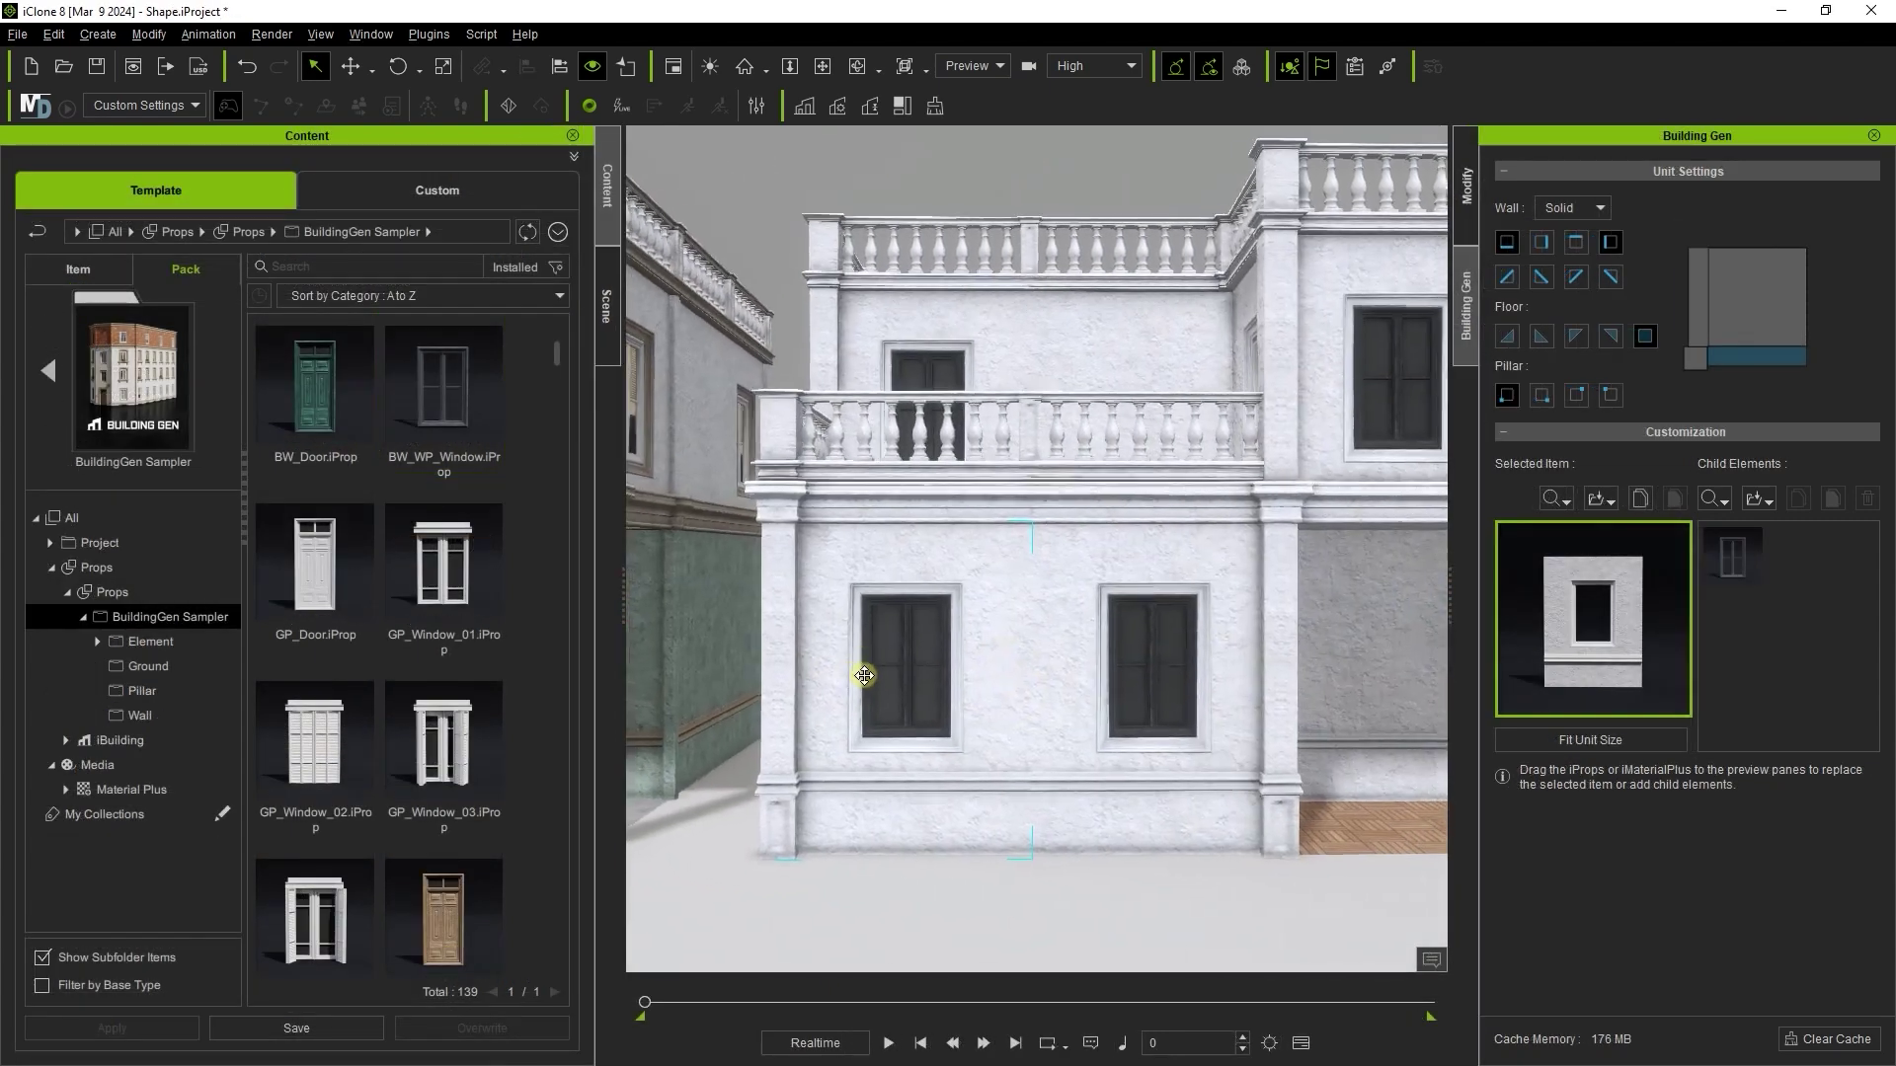
middle_click_drag(870, 626, 893, 623)
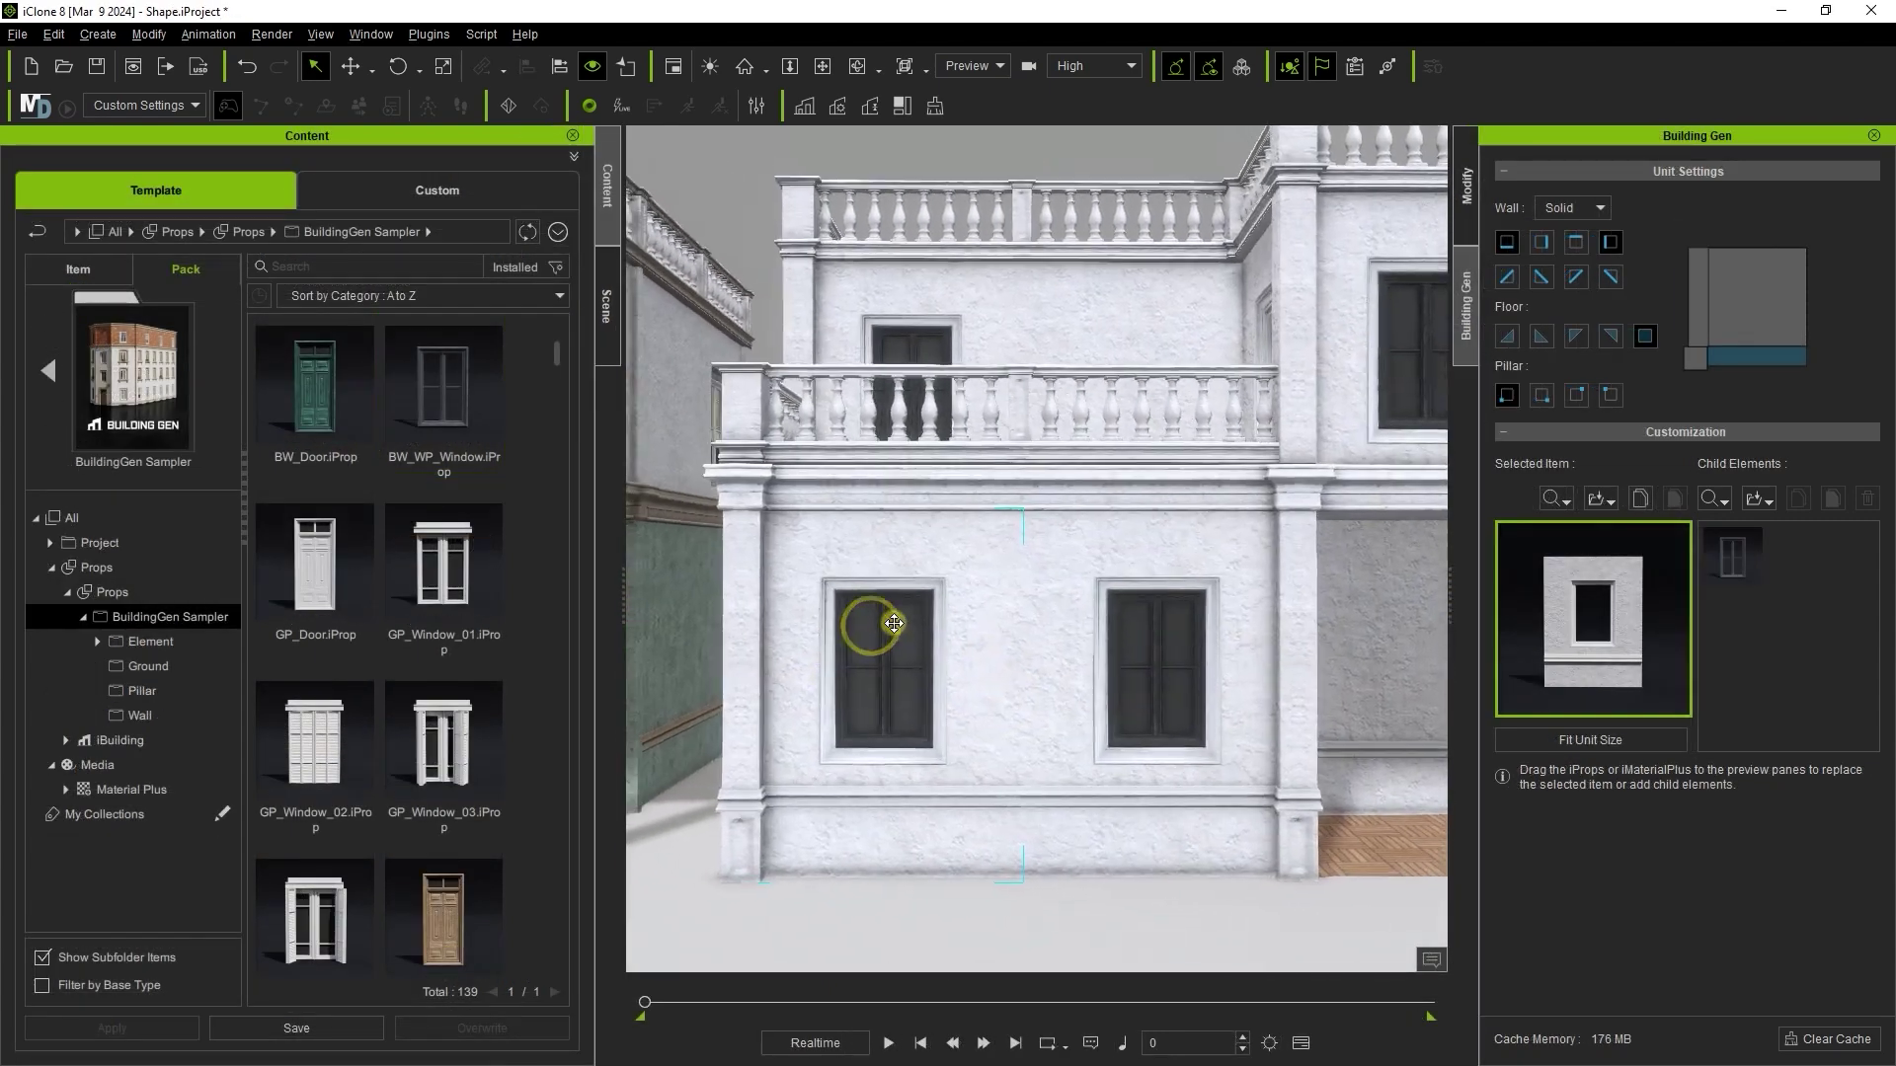
left_click(141, 717)
left_click_drag(556, 370, 549, 956)
left_click(370, 765)
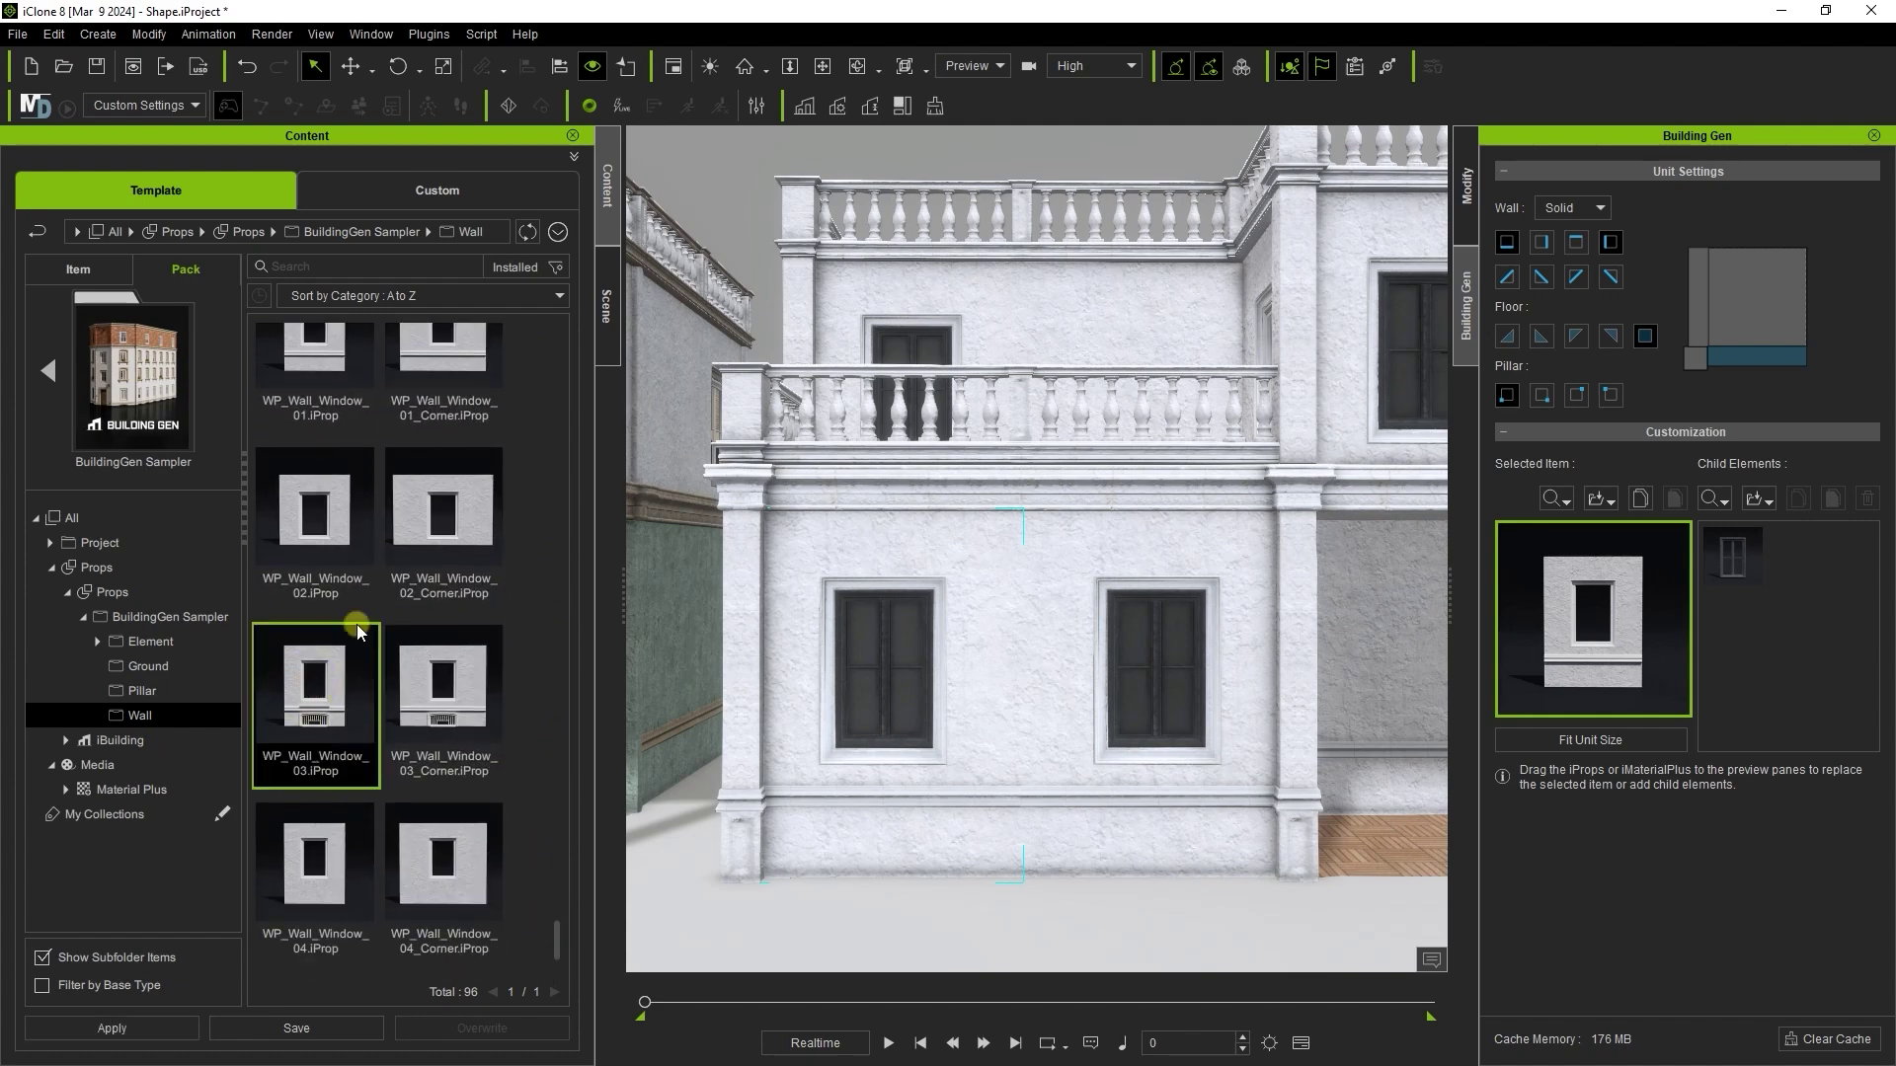
left_click_drag(336, 696, 1570, 652)
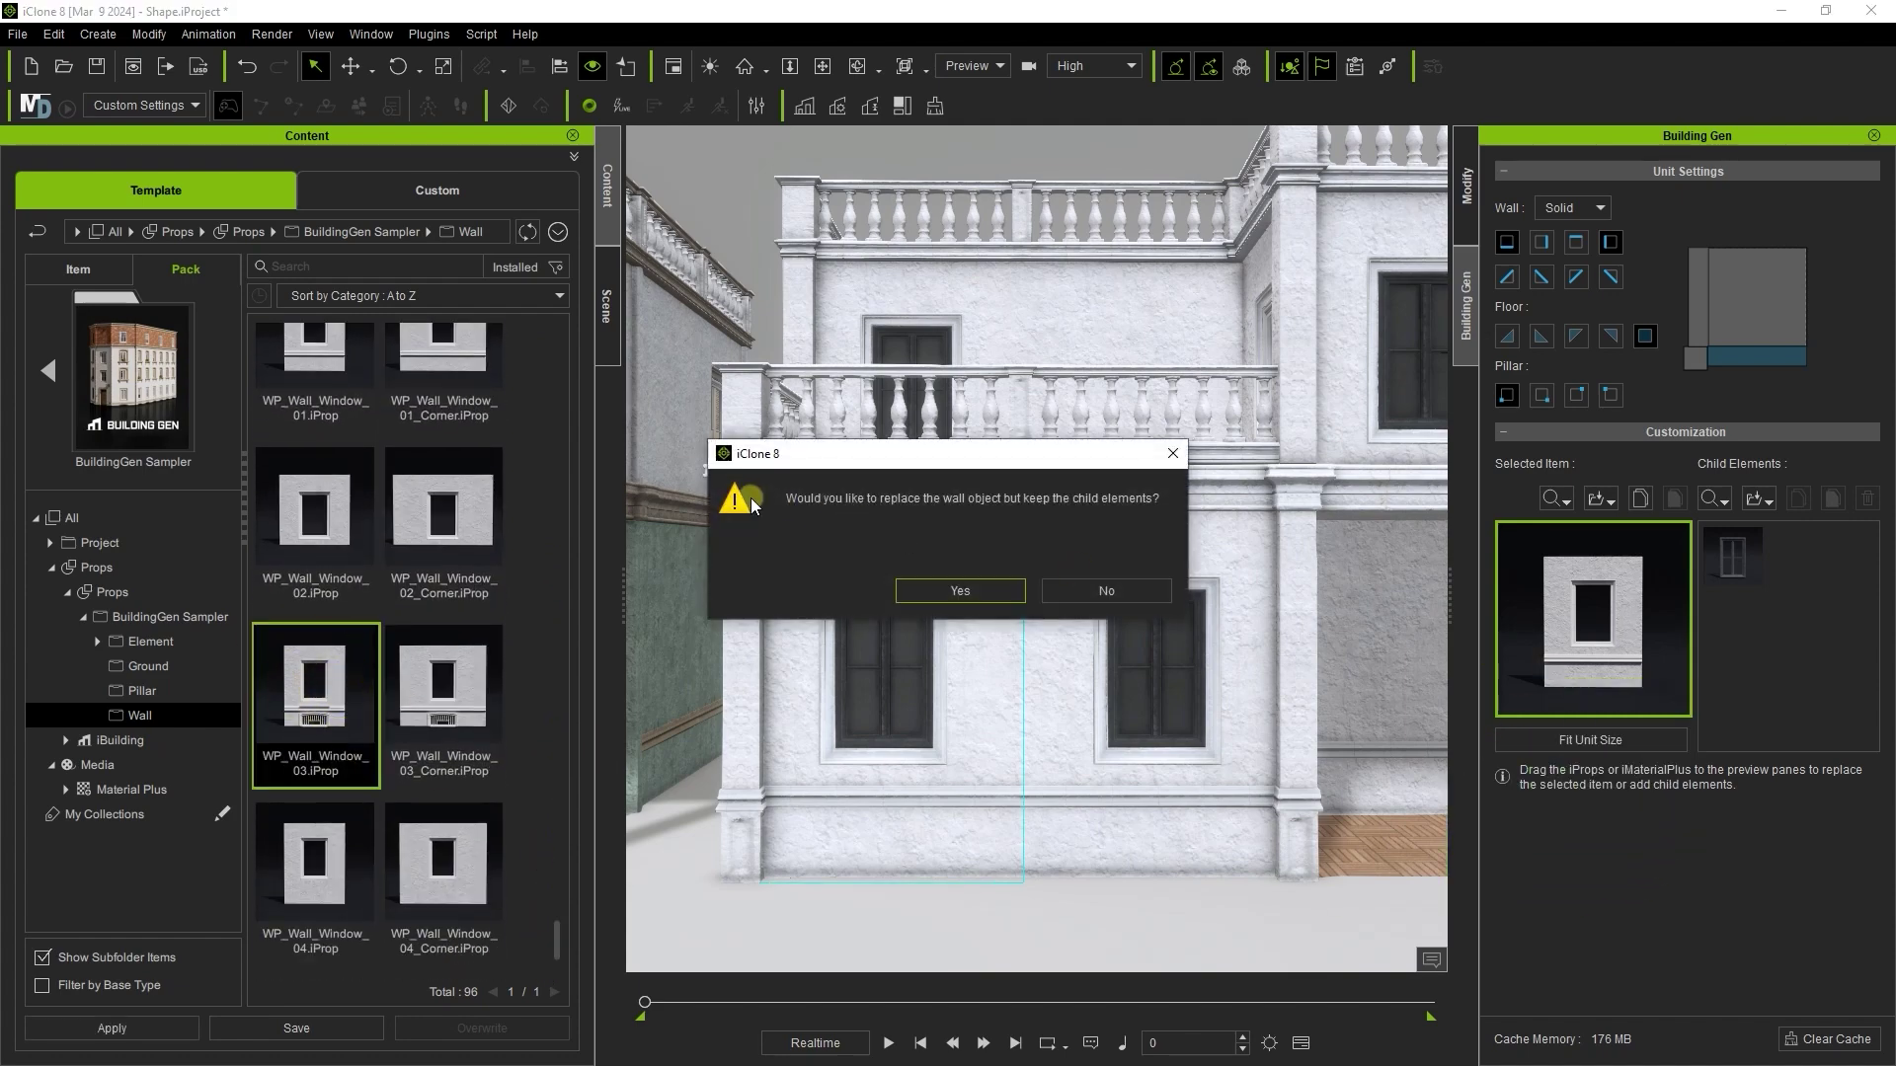
left_click(1111, 593)
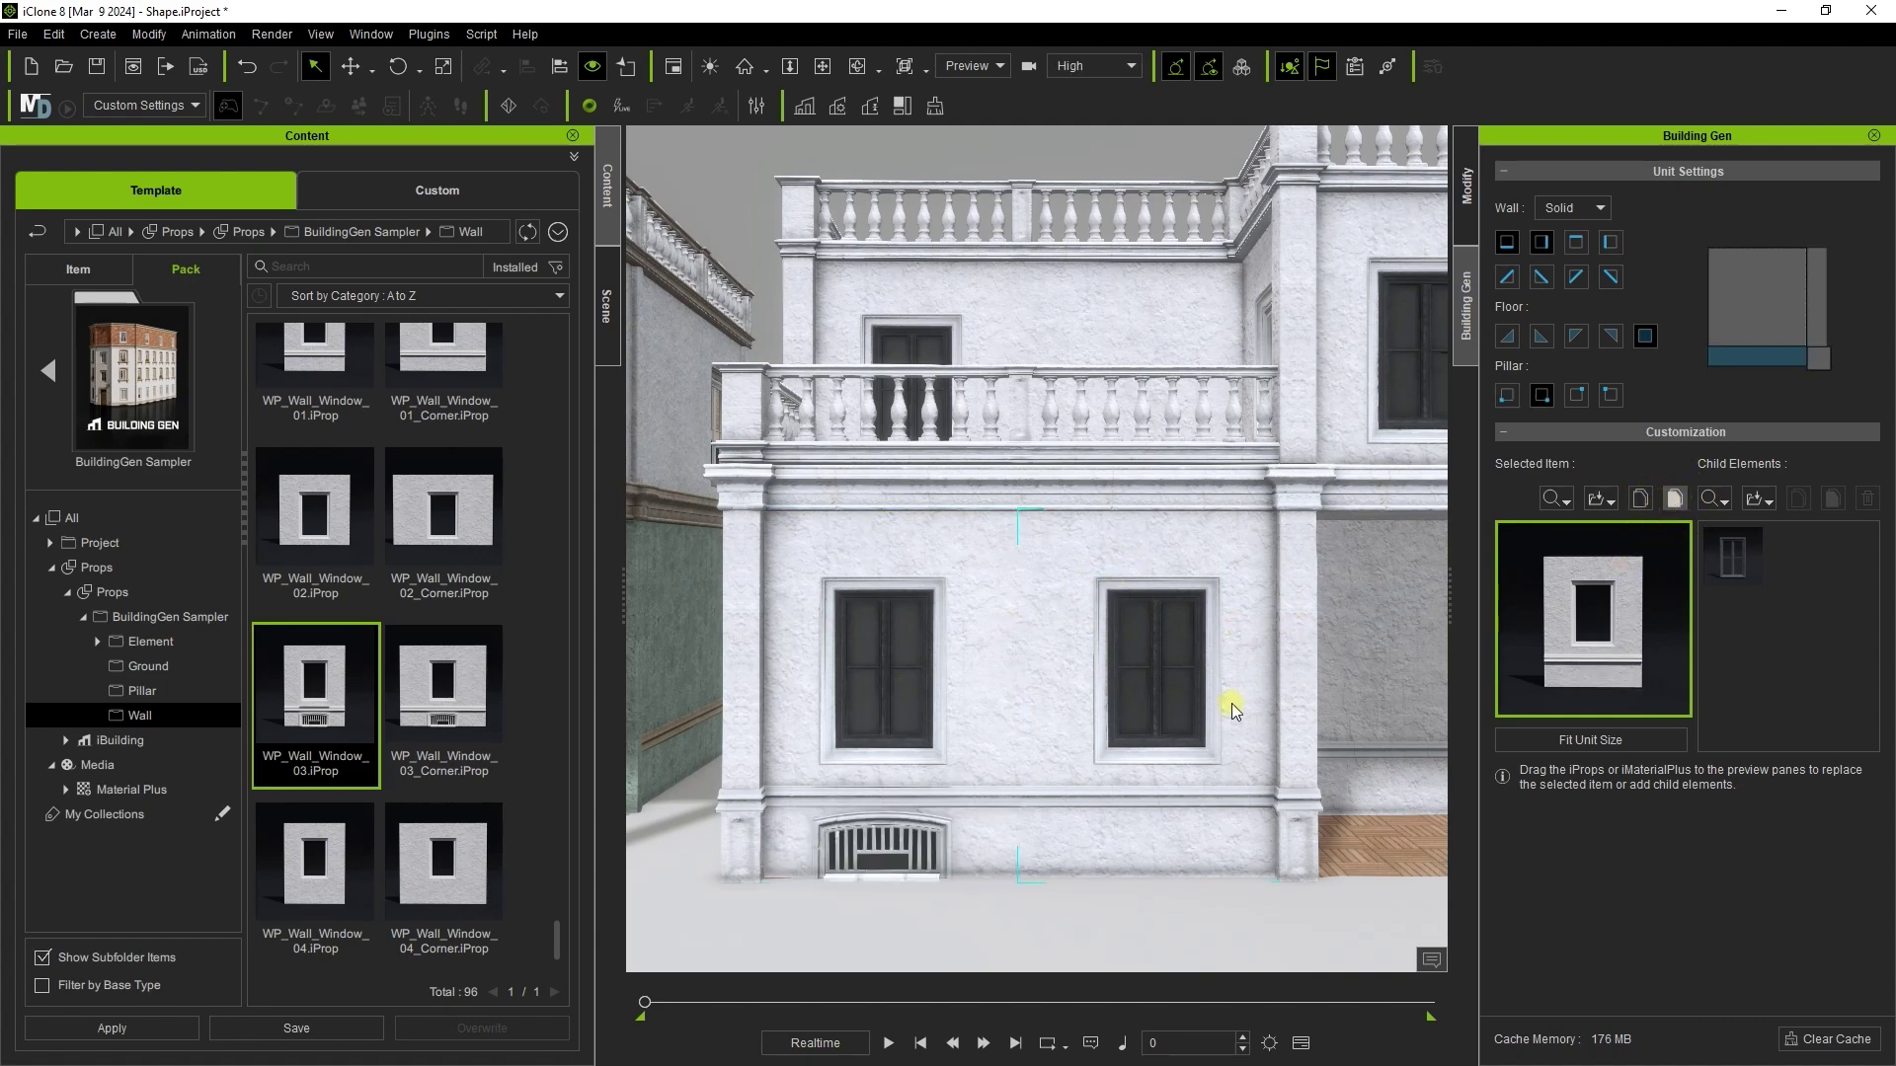
scroll(1104, 664, "down", 4)
left_click_drag(1283, 487, 1156, 533, "alt")
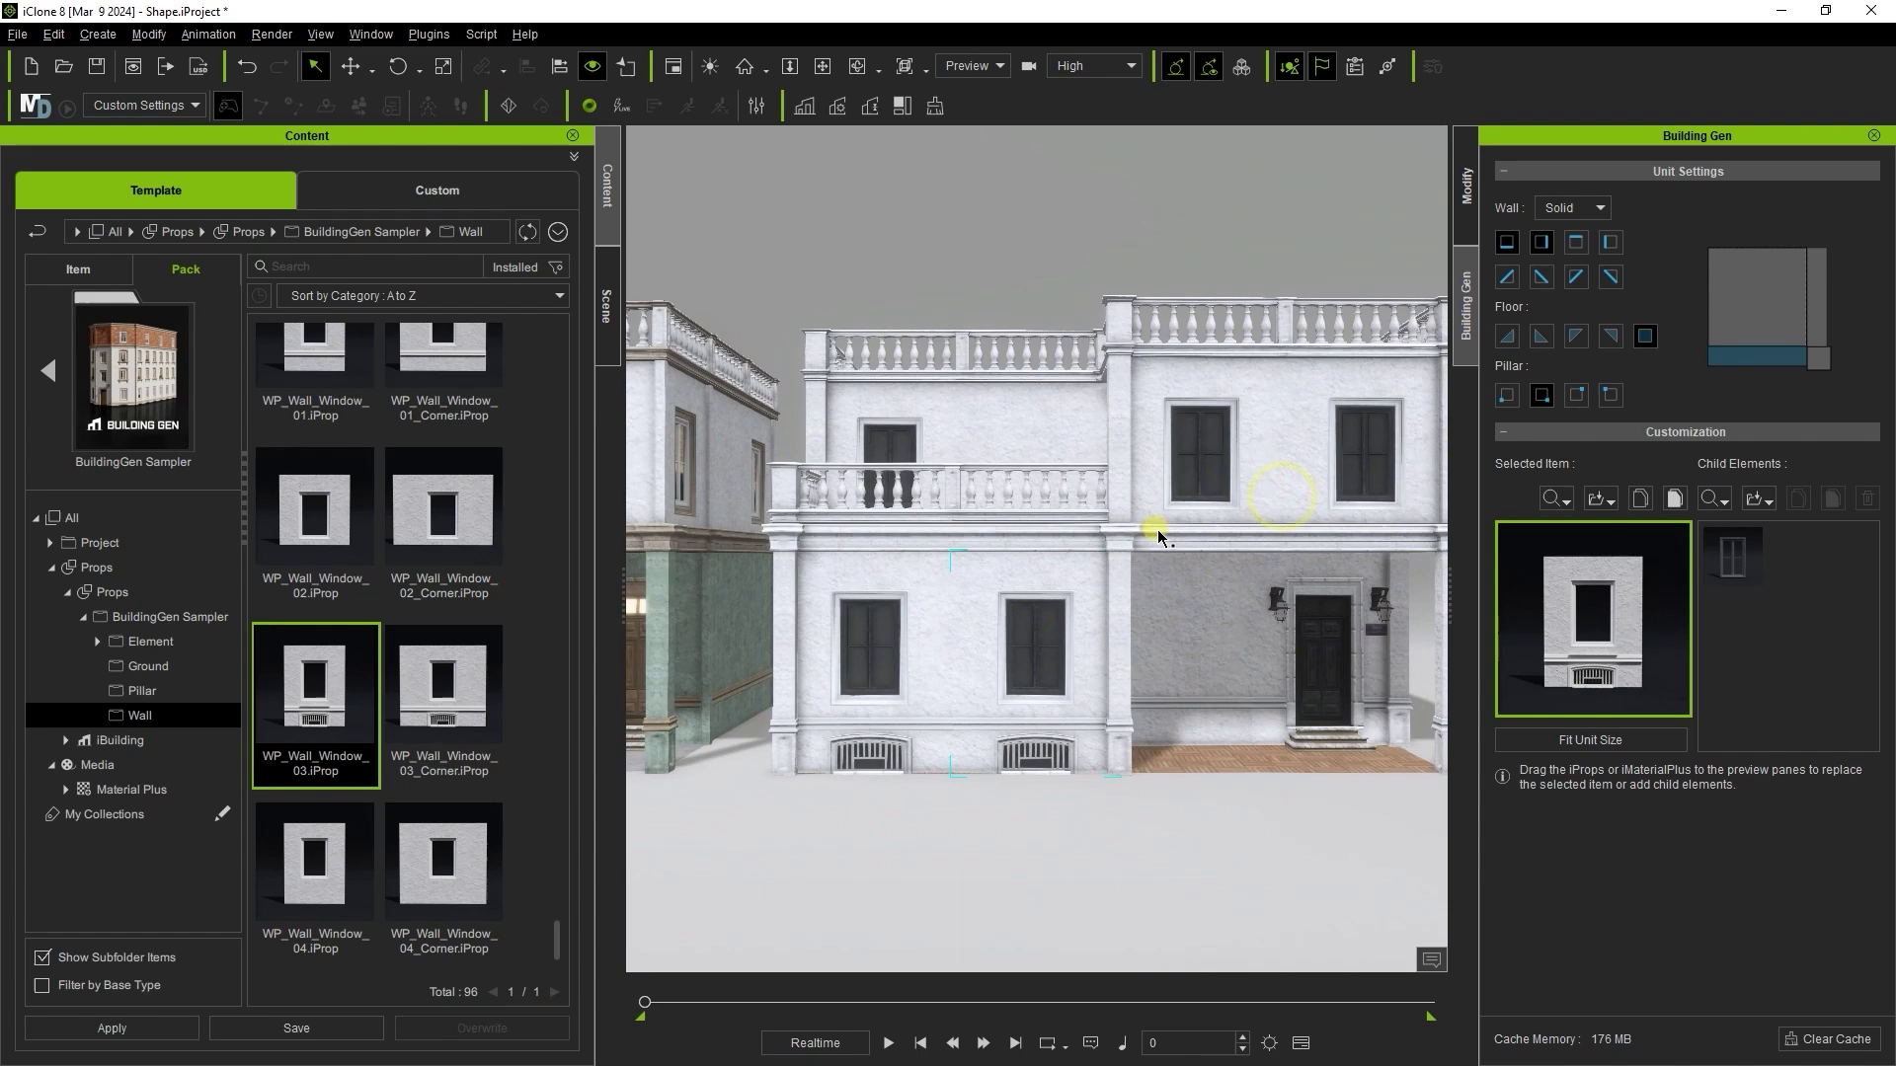
Examine the building and compare its door and windows with those of the neighbouring green reference building
right_click_drag(1155, 534, 1036, 914, "alt")
scroll(1053, 507, "down", 1)
left_click_drag(1067, 632, 1093, 656, "alt")
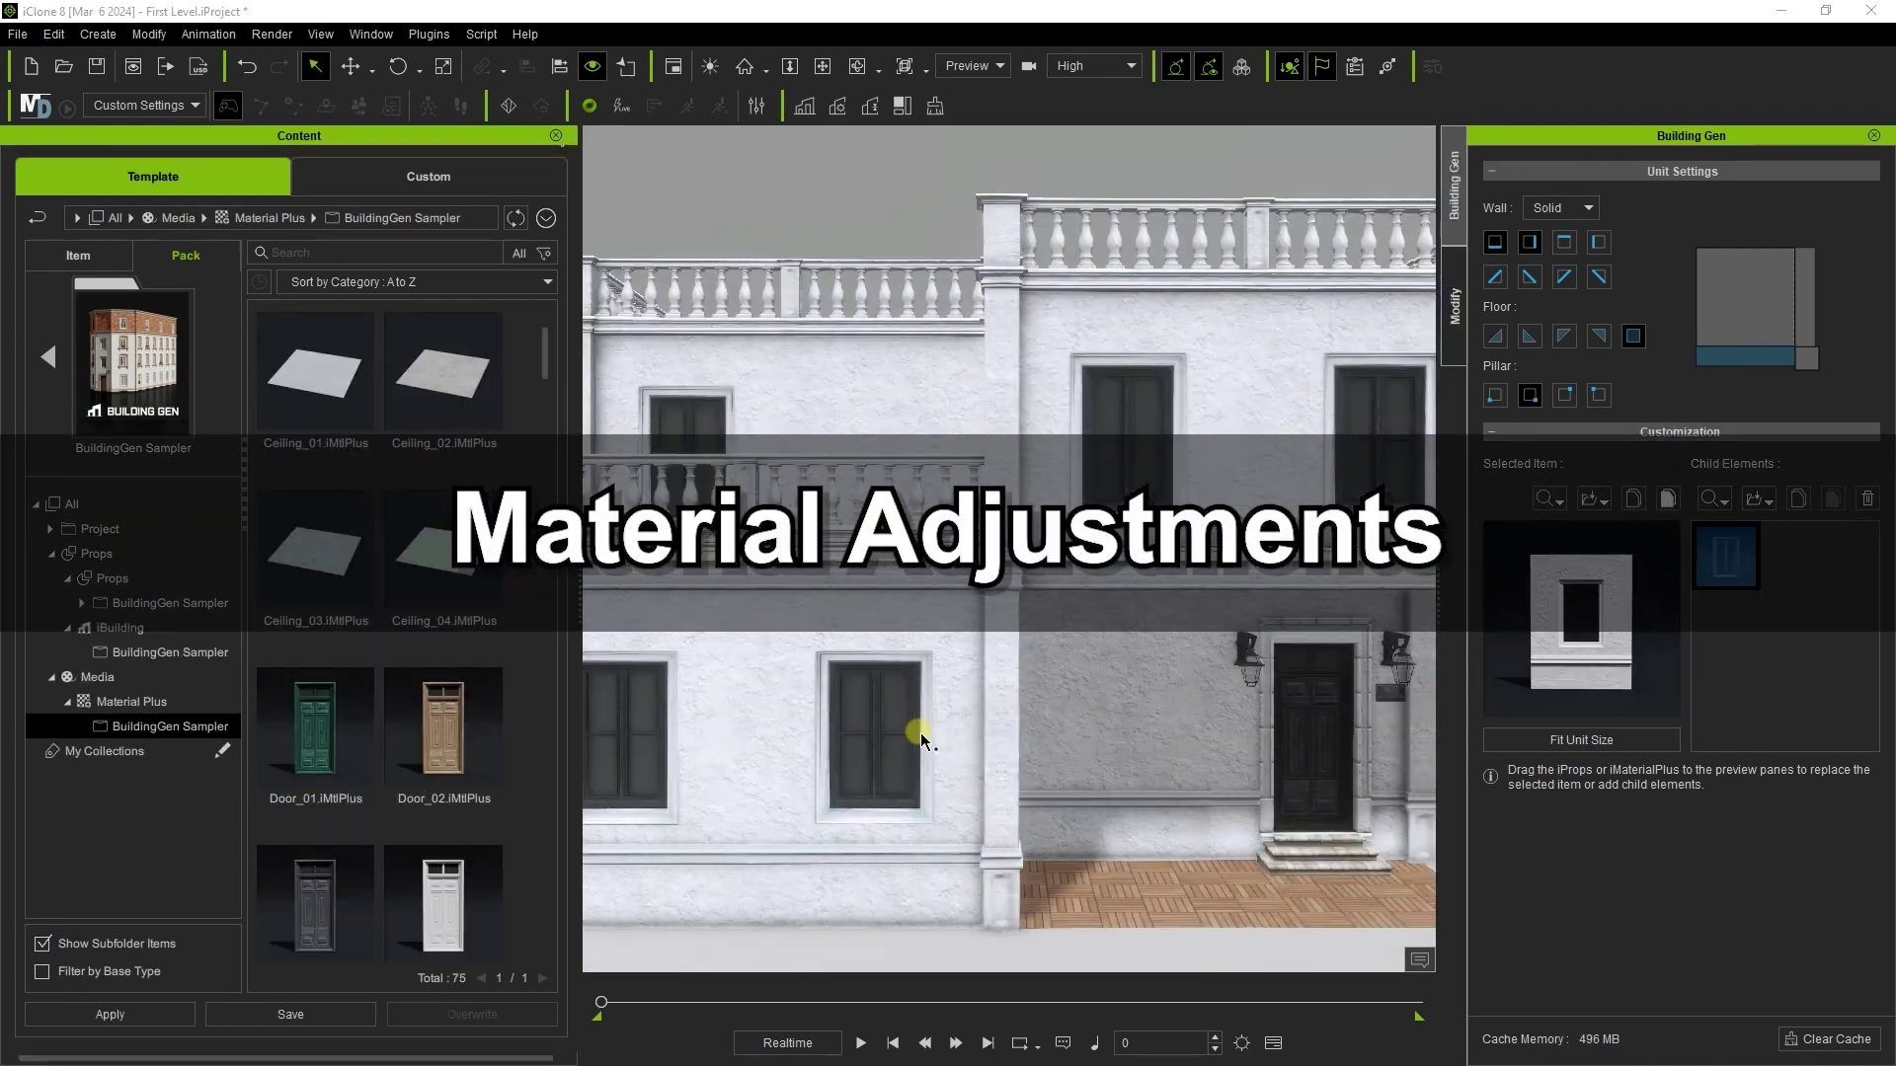
scroll(920, 733, "down", 3)
left_click_drag(730, 691, 876, 713, "alt")
scroll(988, 746, "up", 5)
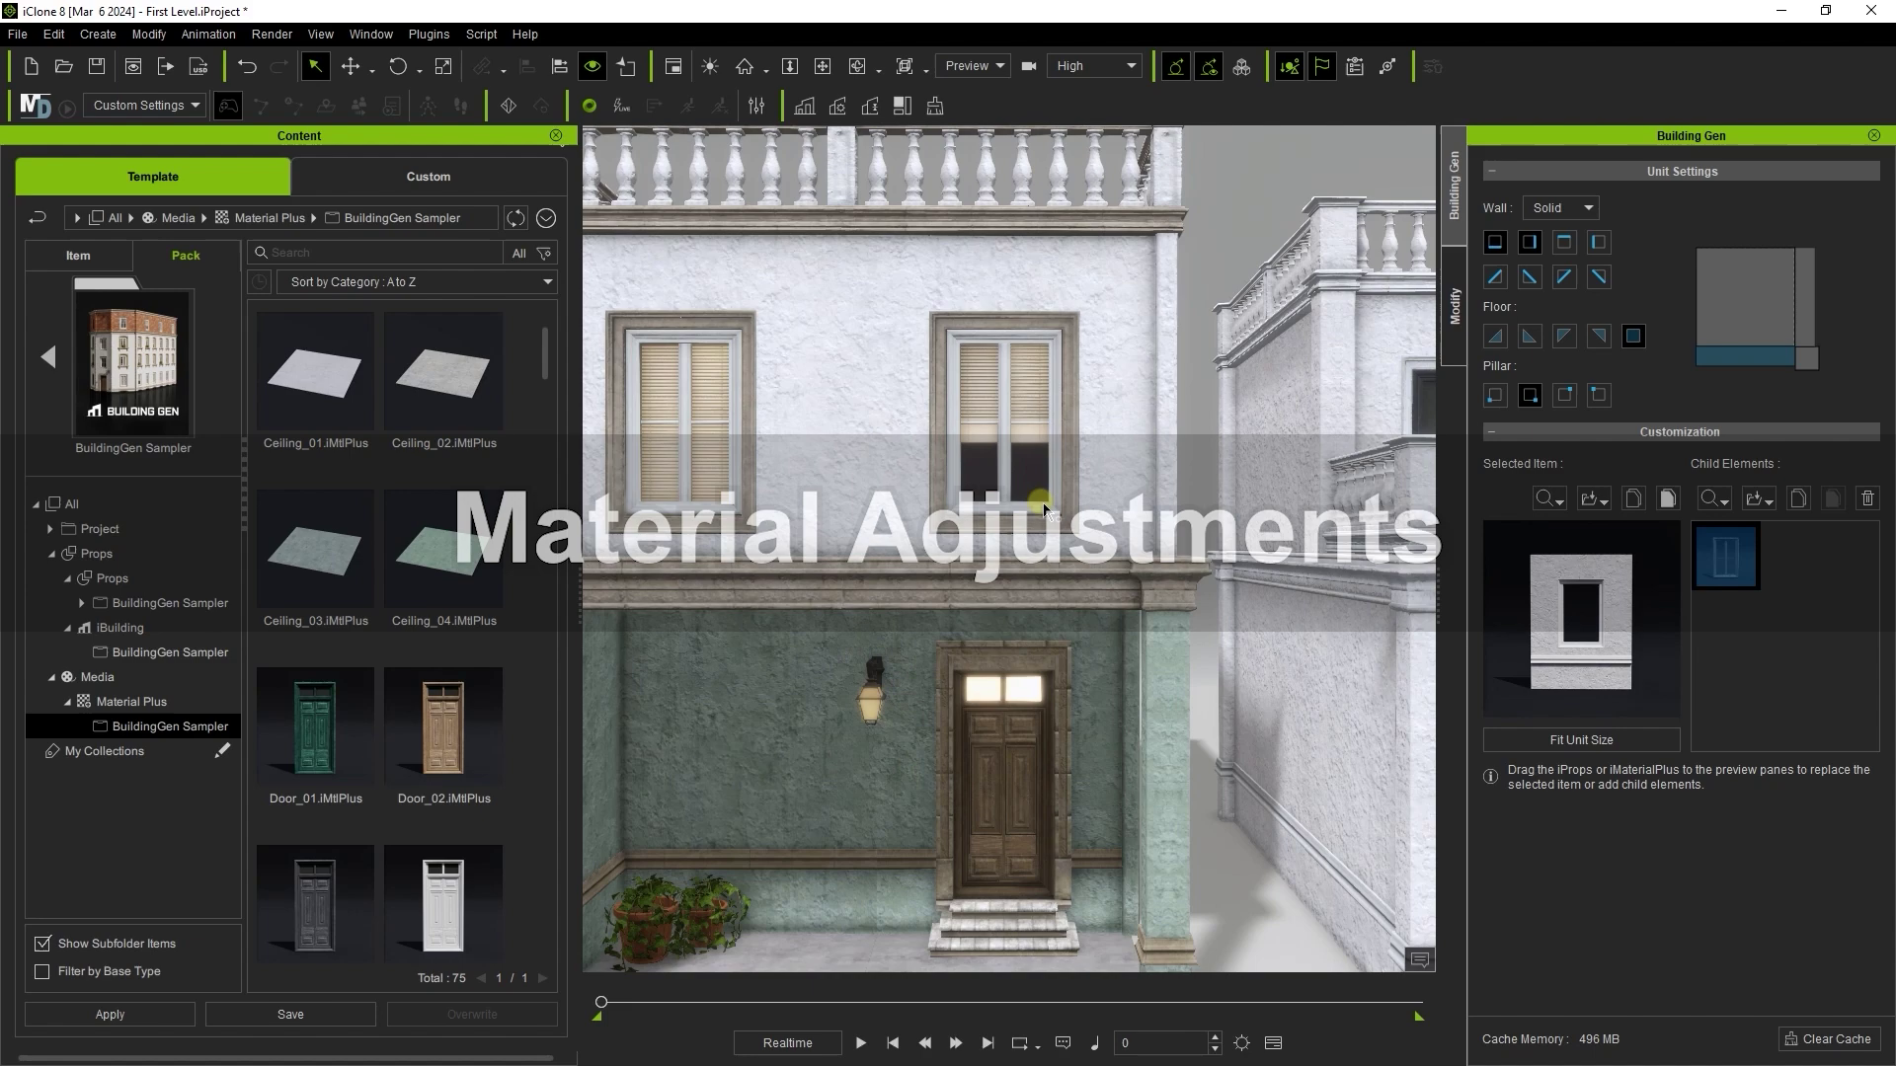
left_click_drag(1291, 622, 1008, 592, "alt")
scroll(1113, 669, "down", 1)
left_click_drag(1113, 668, 850, 602, "alt")
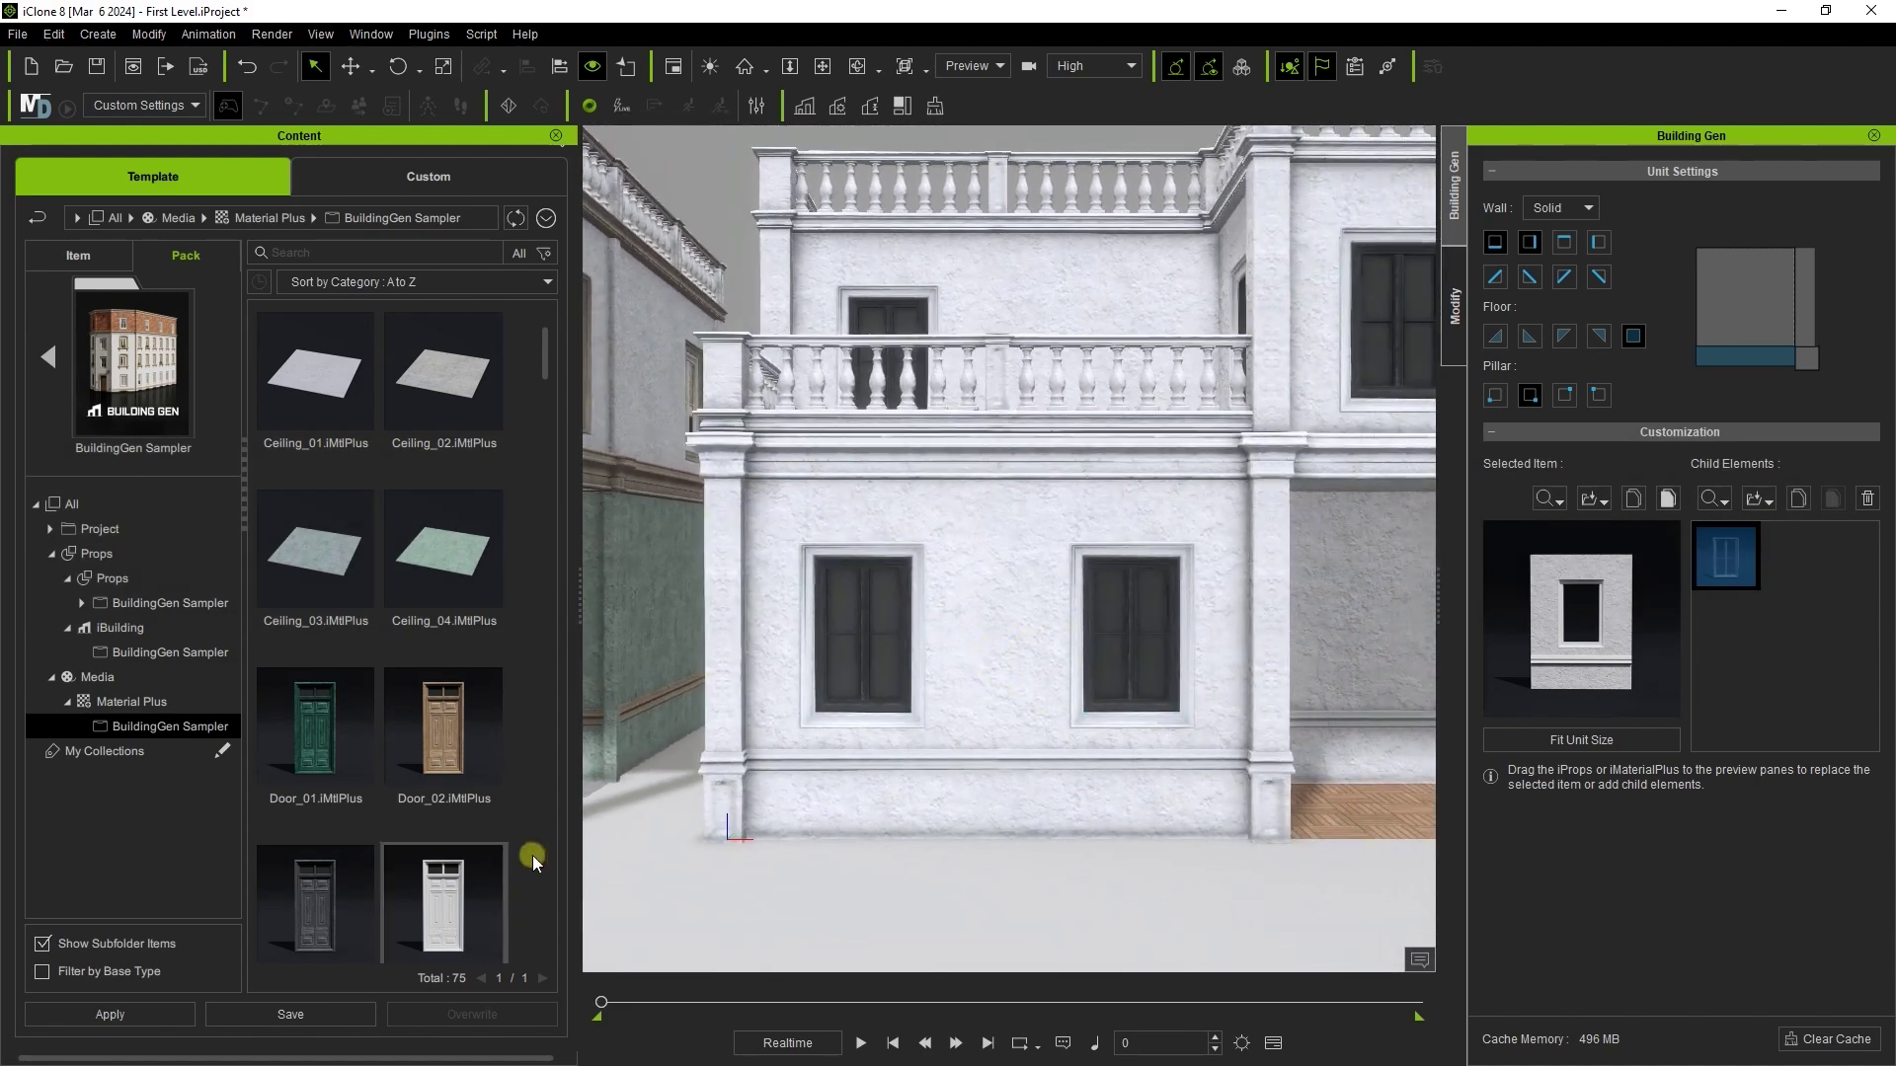
Apply the Door_02.iMtlPlus material to the porch's entrance door
left_click_drag(1227, 656, 1003, 699, "alt")
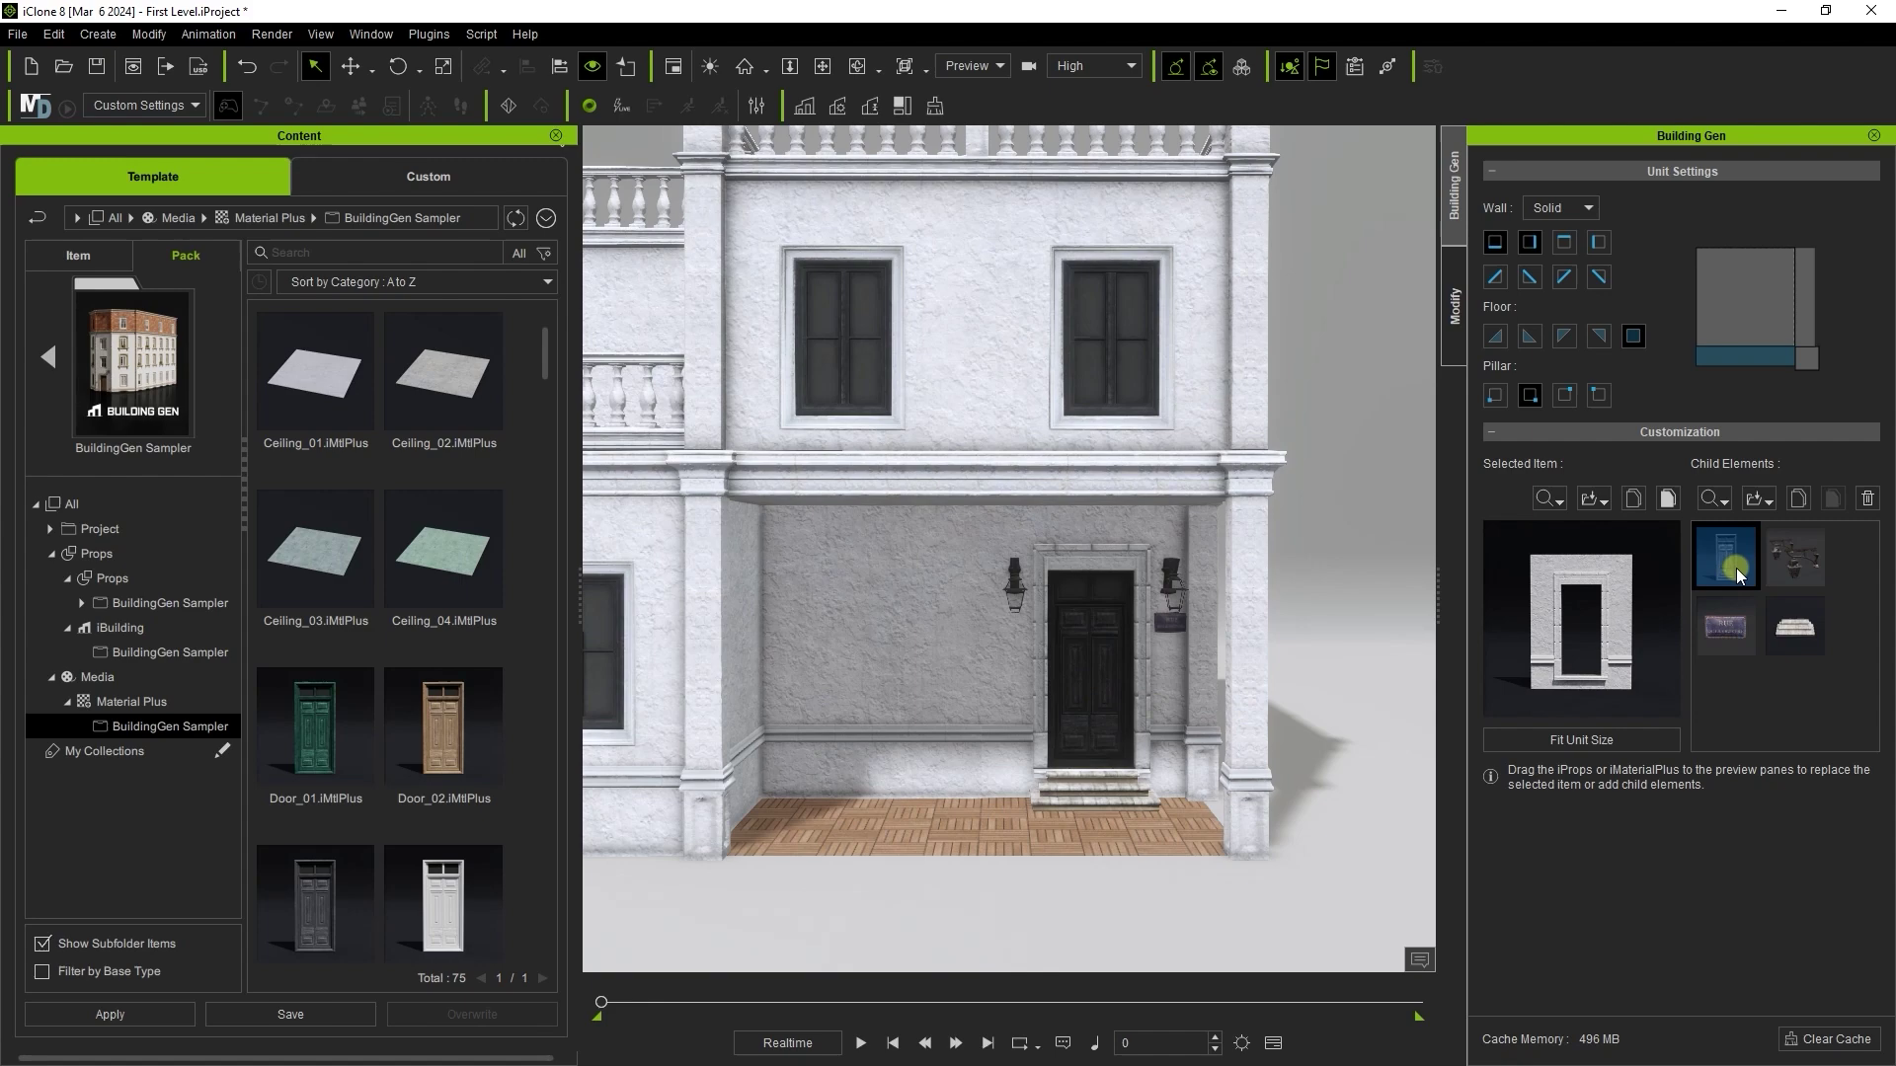
left_click(656, 742)
left_click_drag(434, 731, 1096, 713)
Apply the Window frame_04.iMtlPlus material to the building's windows
right_click_drag(962, 711, 1126, 691)
left_click_drag(544, 353, 534, 812)
right_click_drag(649, 806, 886, 606)
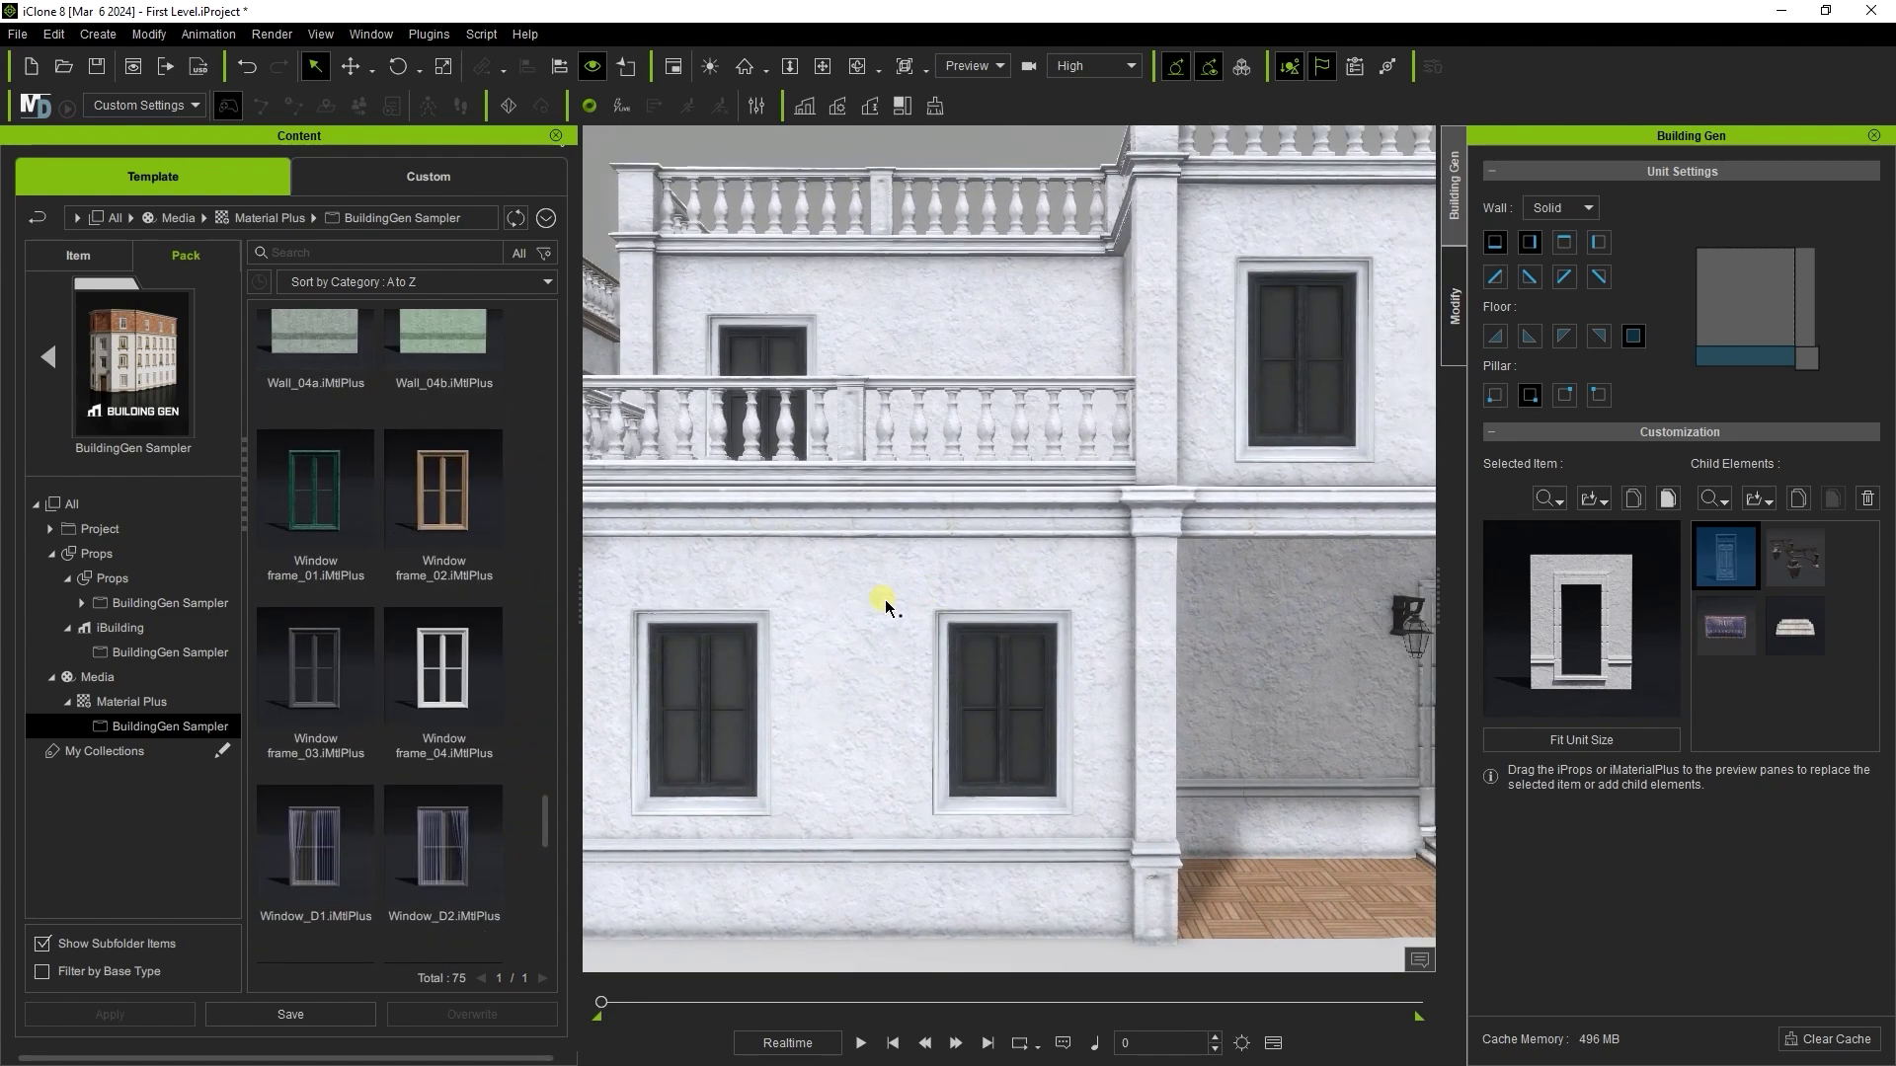
left_click_drag(871, 744, 1004, 709)
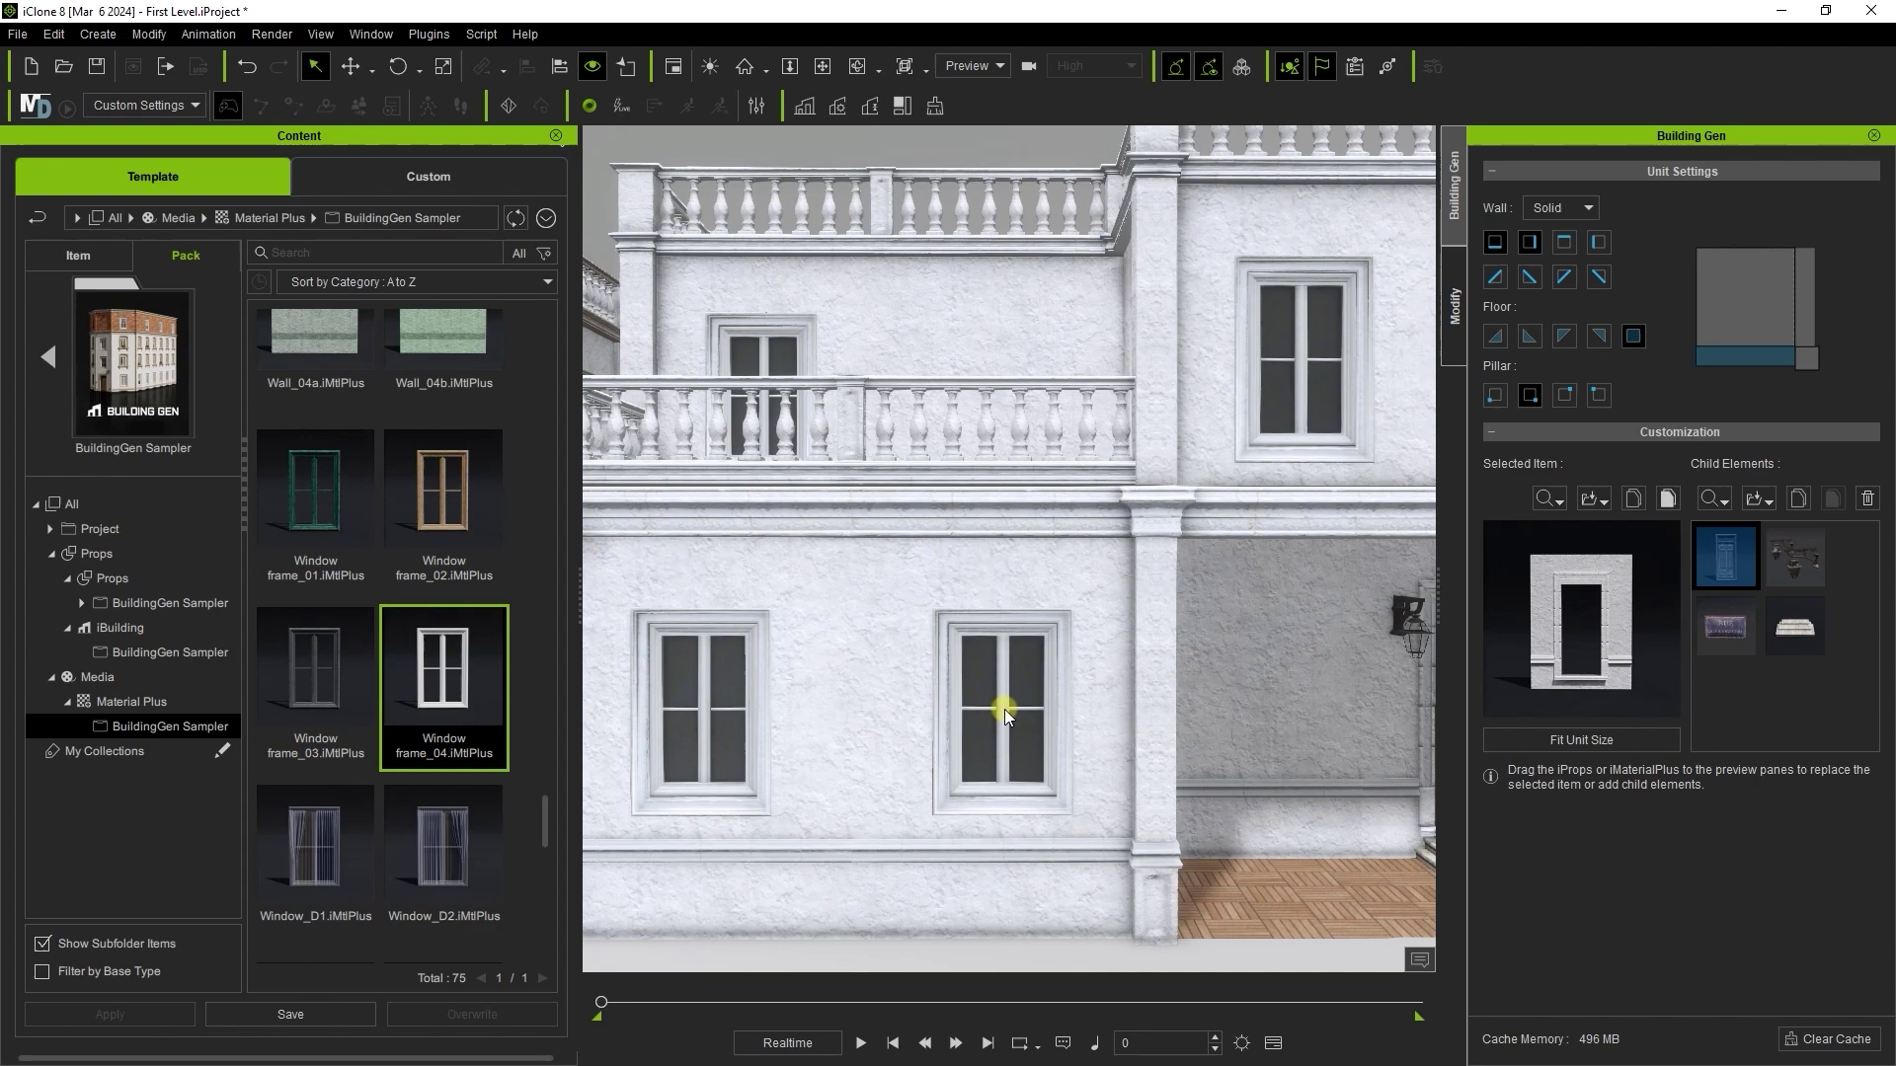
scroll(1005, 709, "down", 5)
mouse_move(898, 576)
middle_mouse_down()
mouse_move(628, 625)
mouse_move(909, 589)
middle_mouse_up()
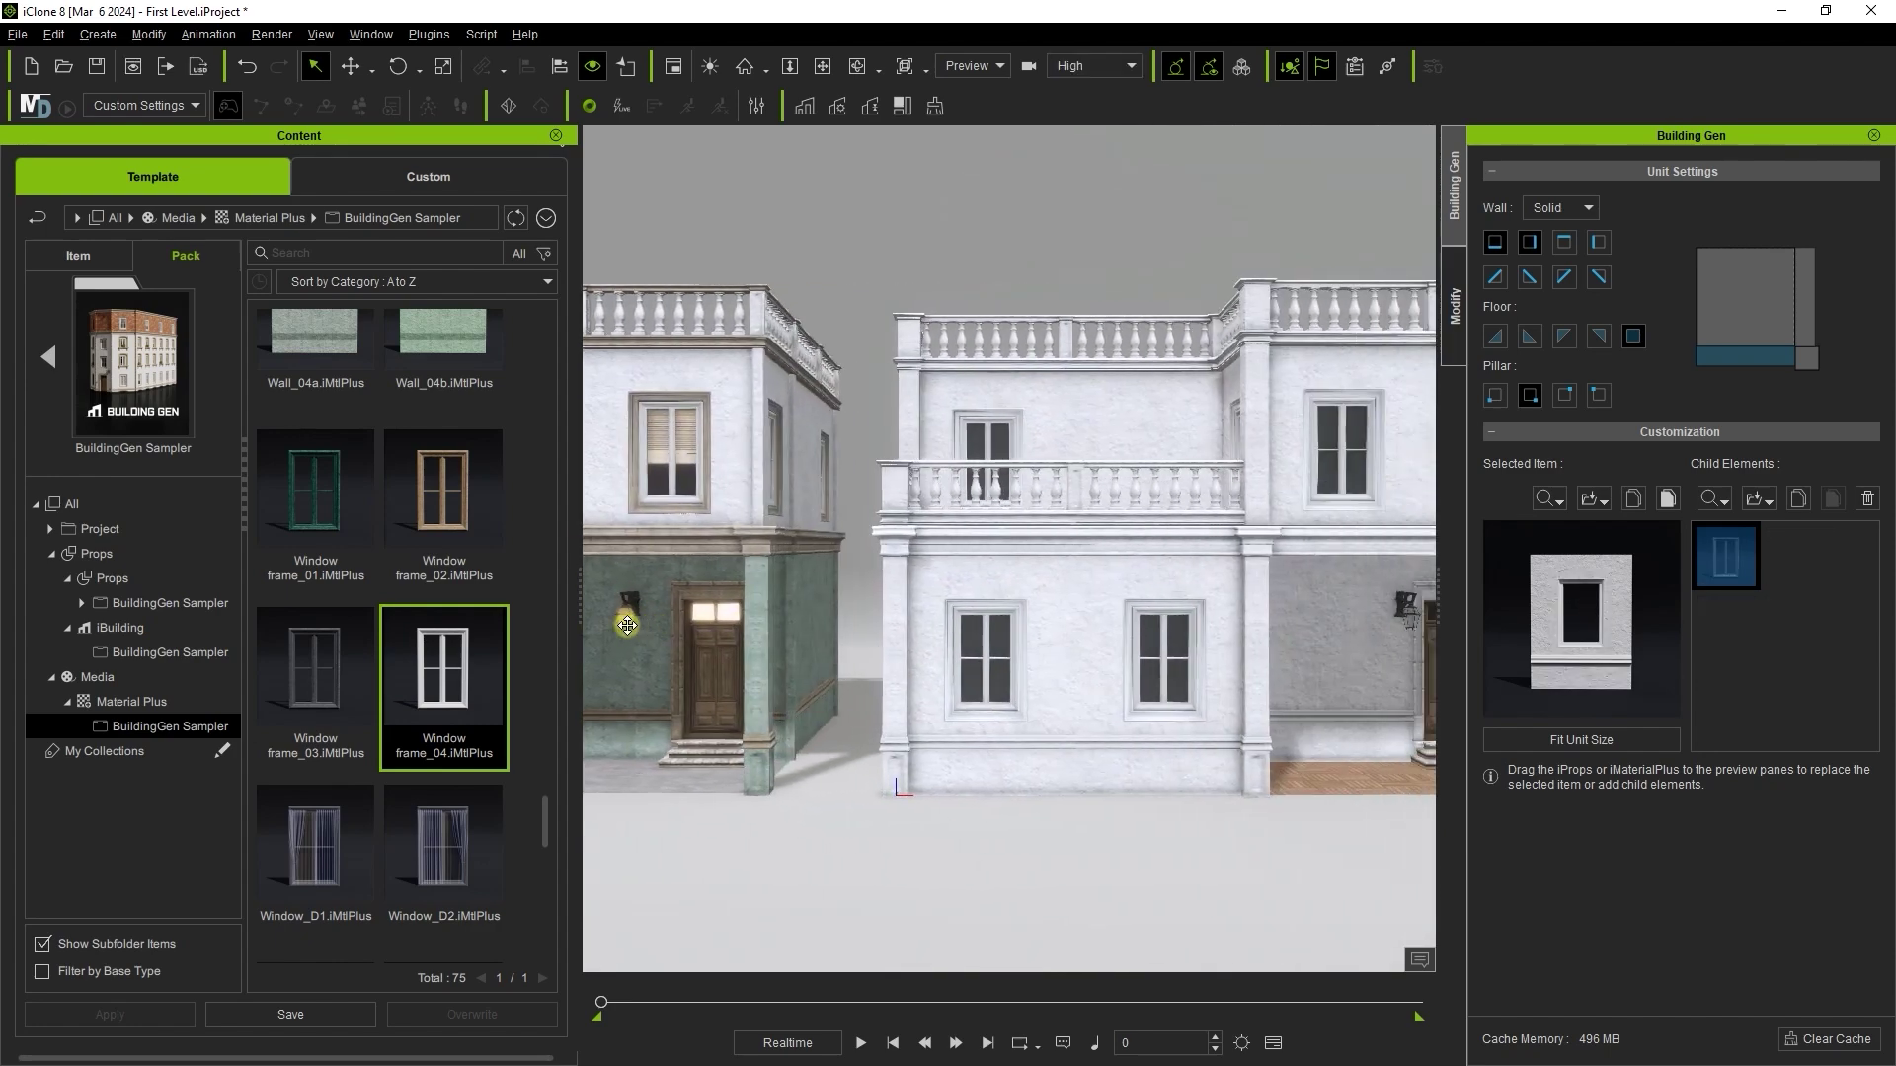
Apply curtain materials to the ground-floor windows, Window_D2.iMtlPlus on the outer one and Window_D1.iMtlPlus on the one beside the porch
scroll(939, 416, "up", 3)
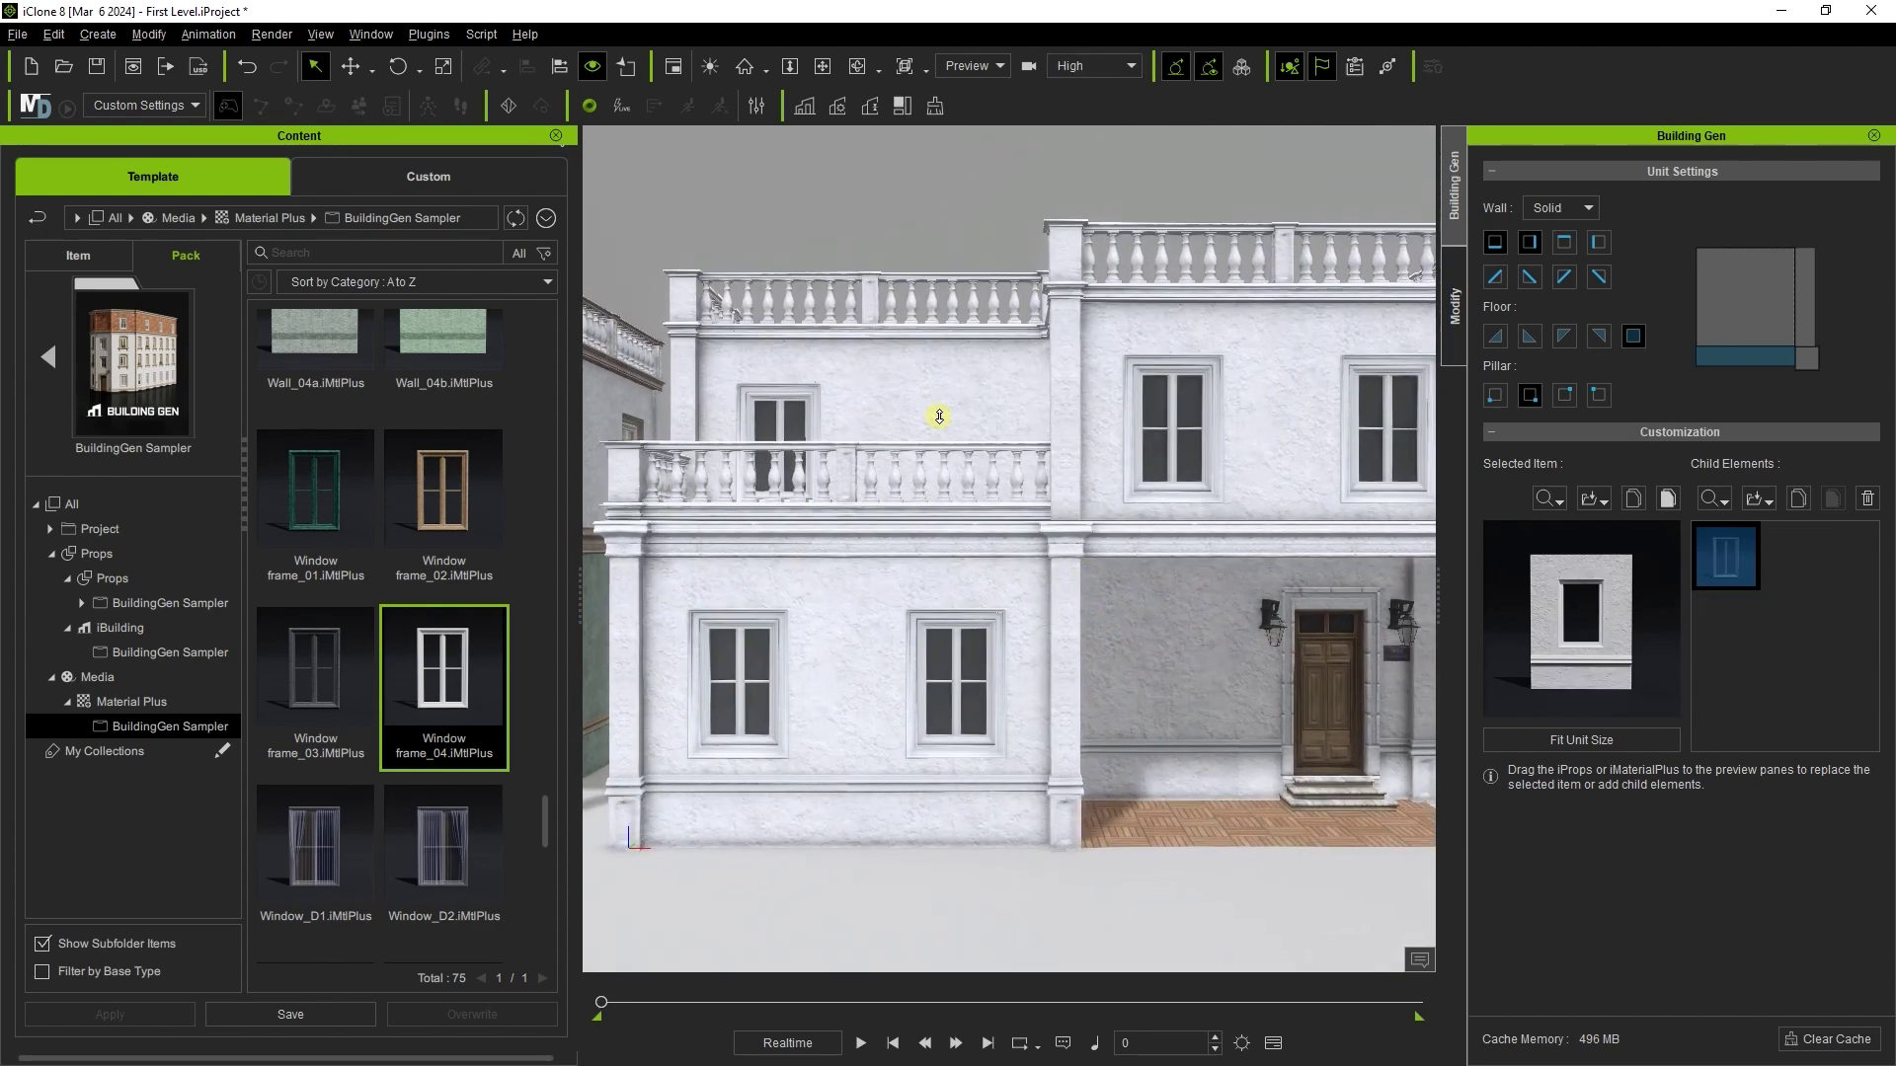
middle_click_drag(712, 686, 1279, 692)
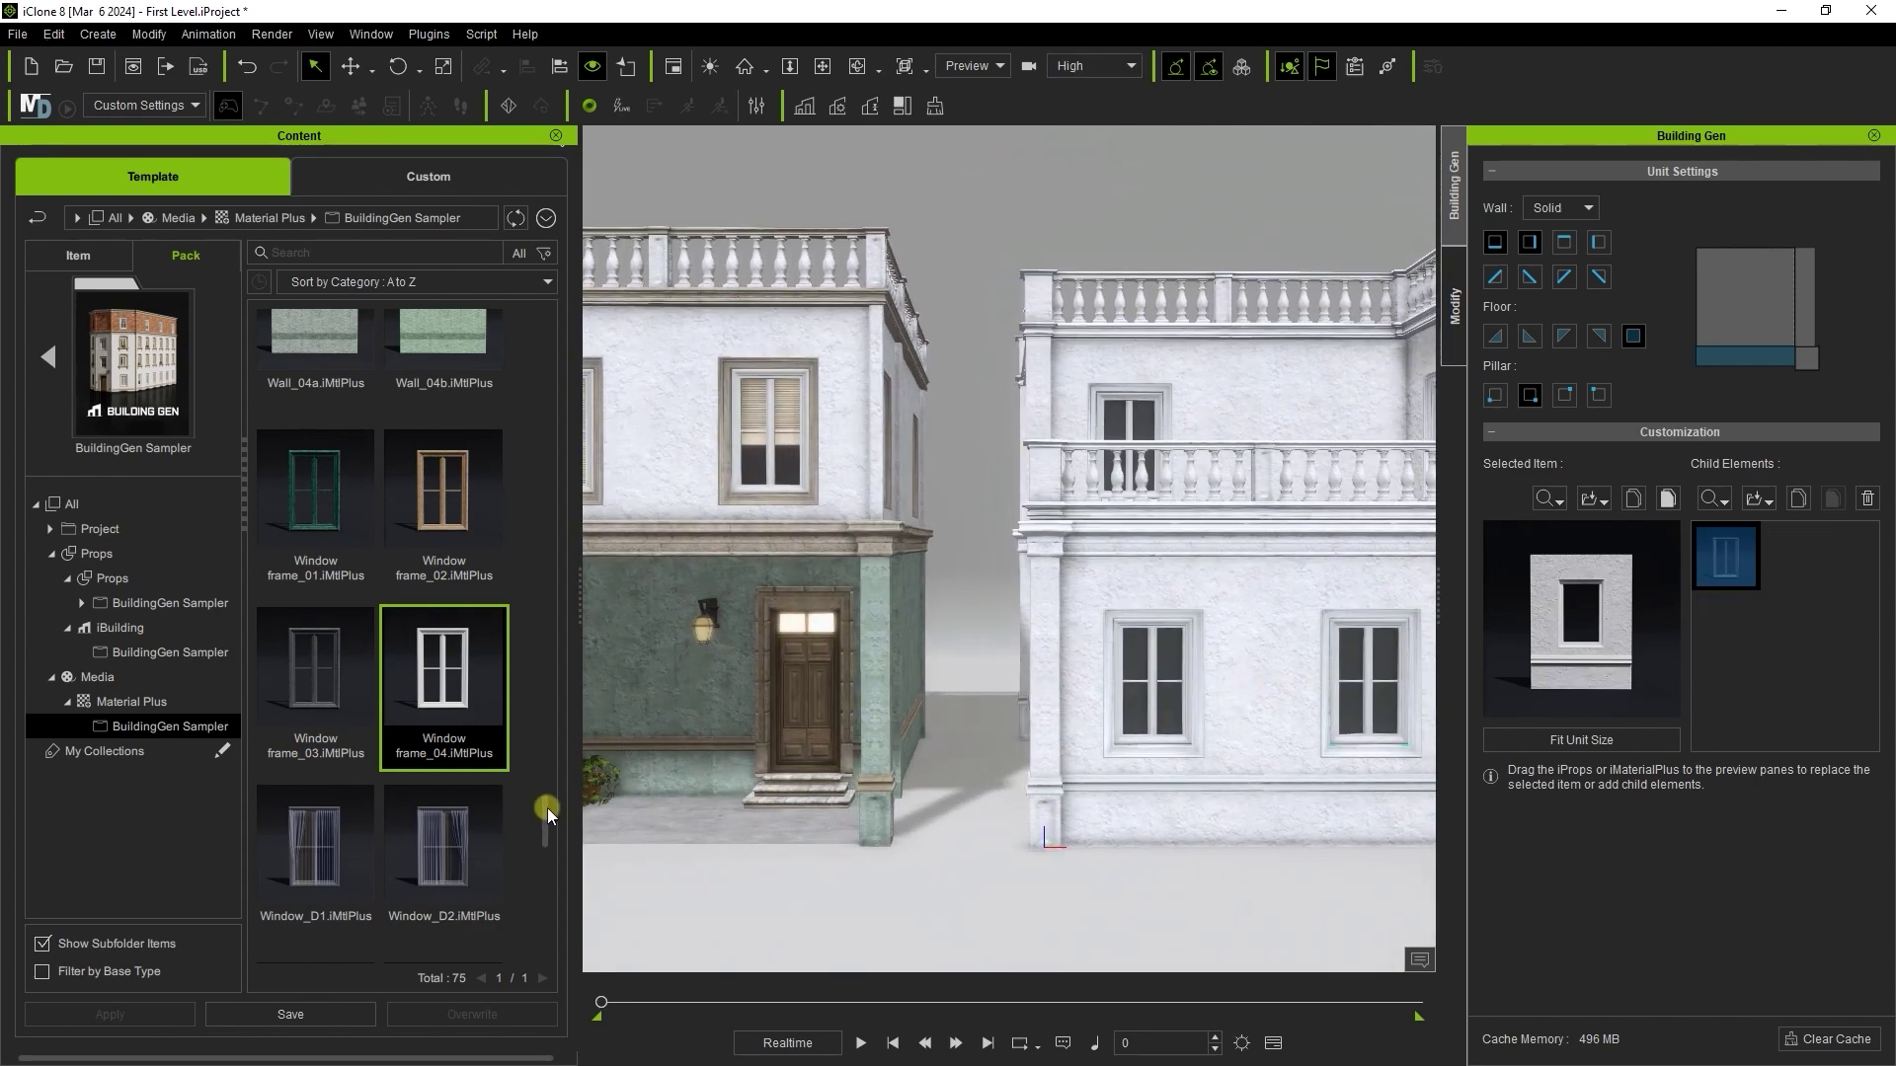
scroll(547, 808, "down", 2)
left_click(434, 720)
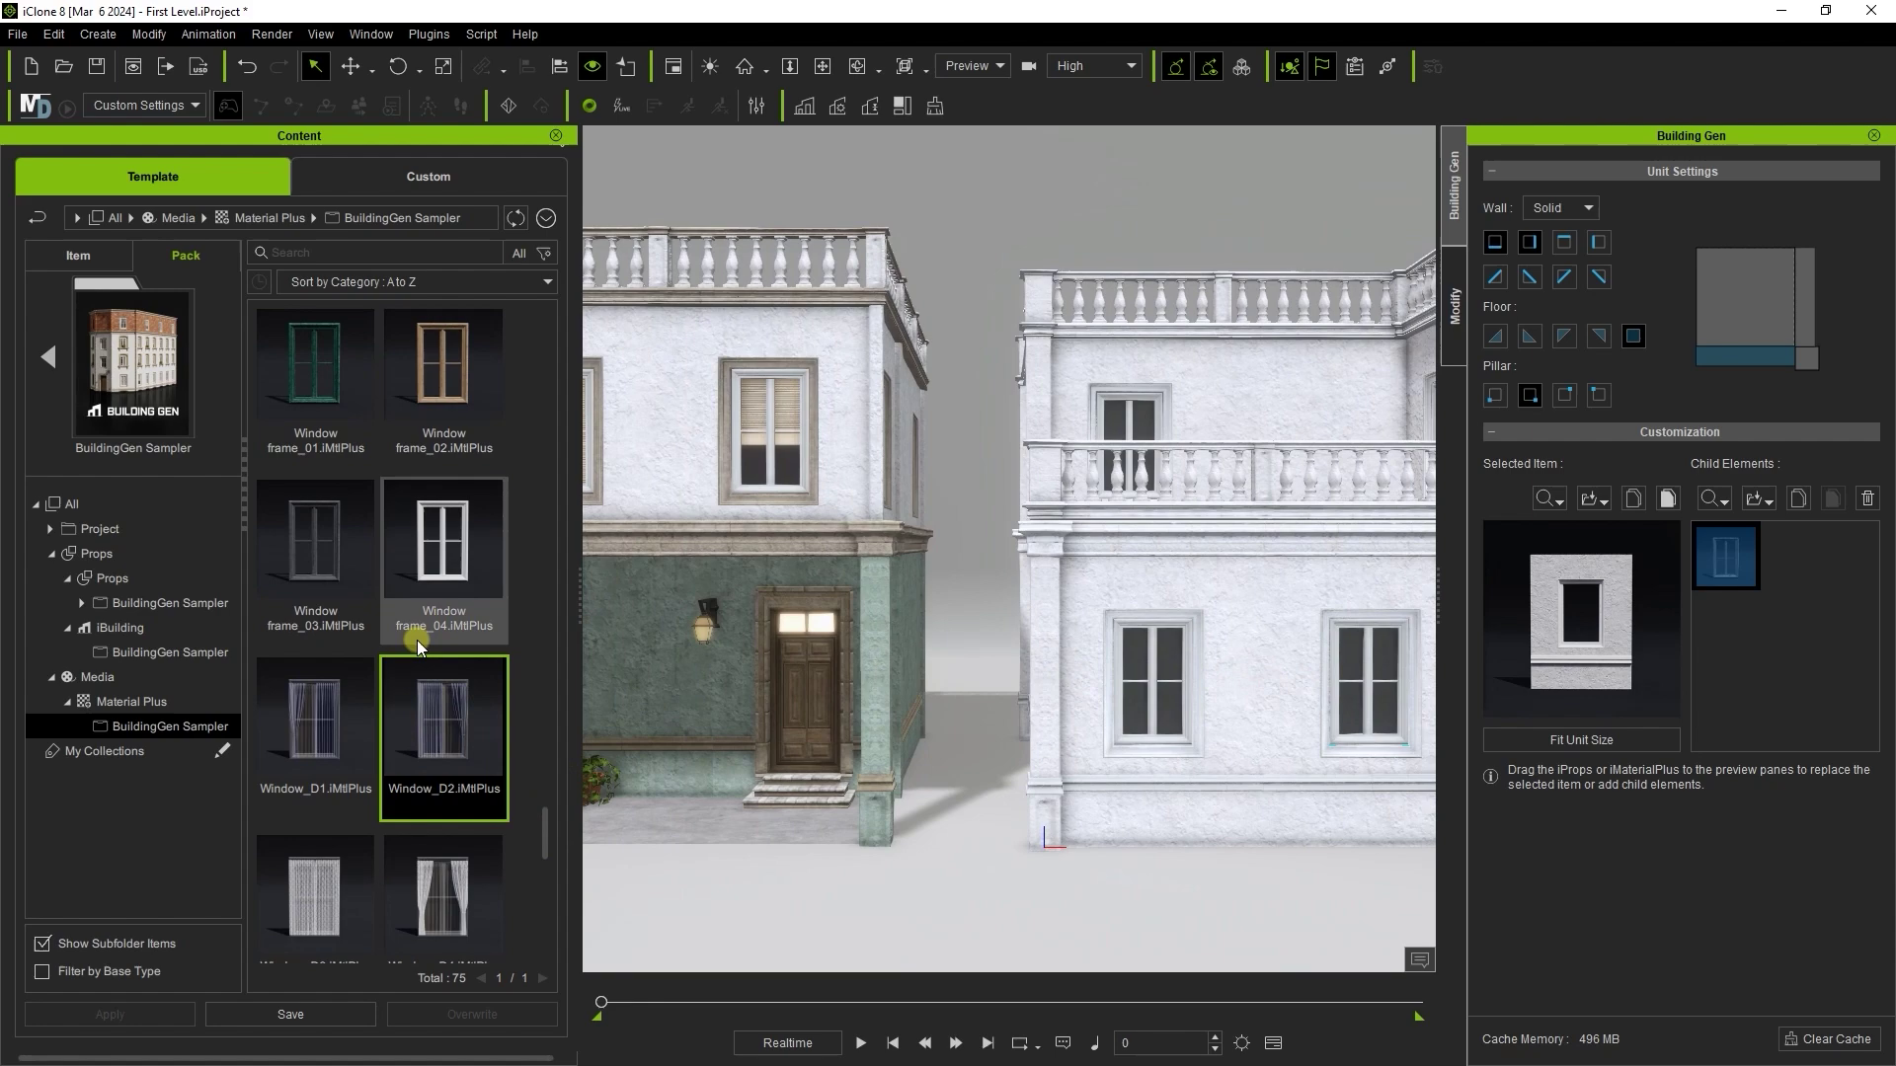
left_click(1153, 703)
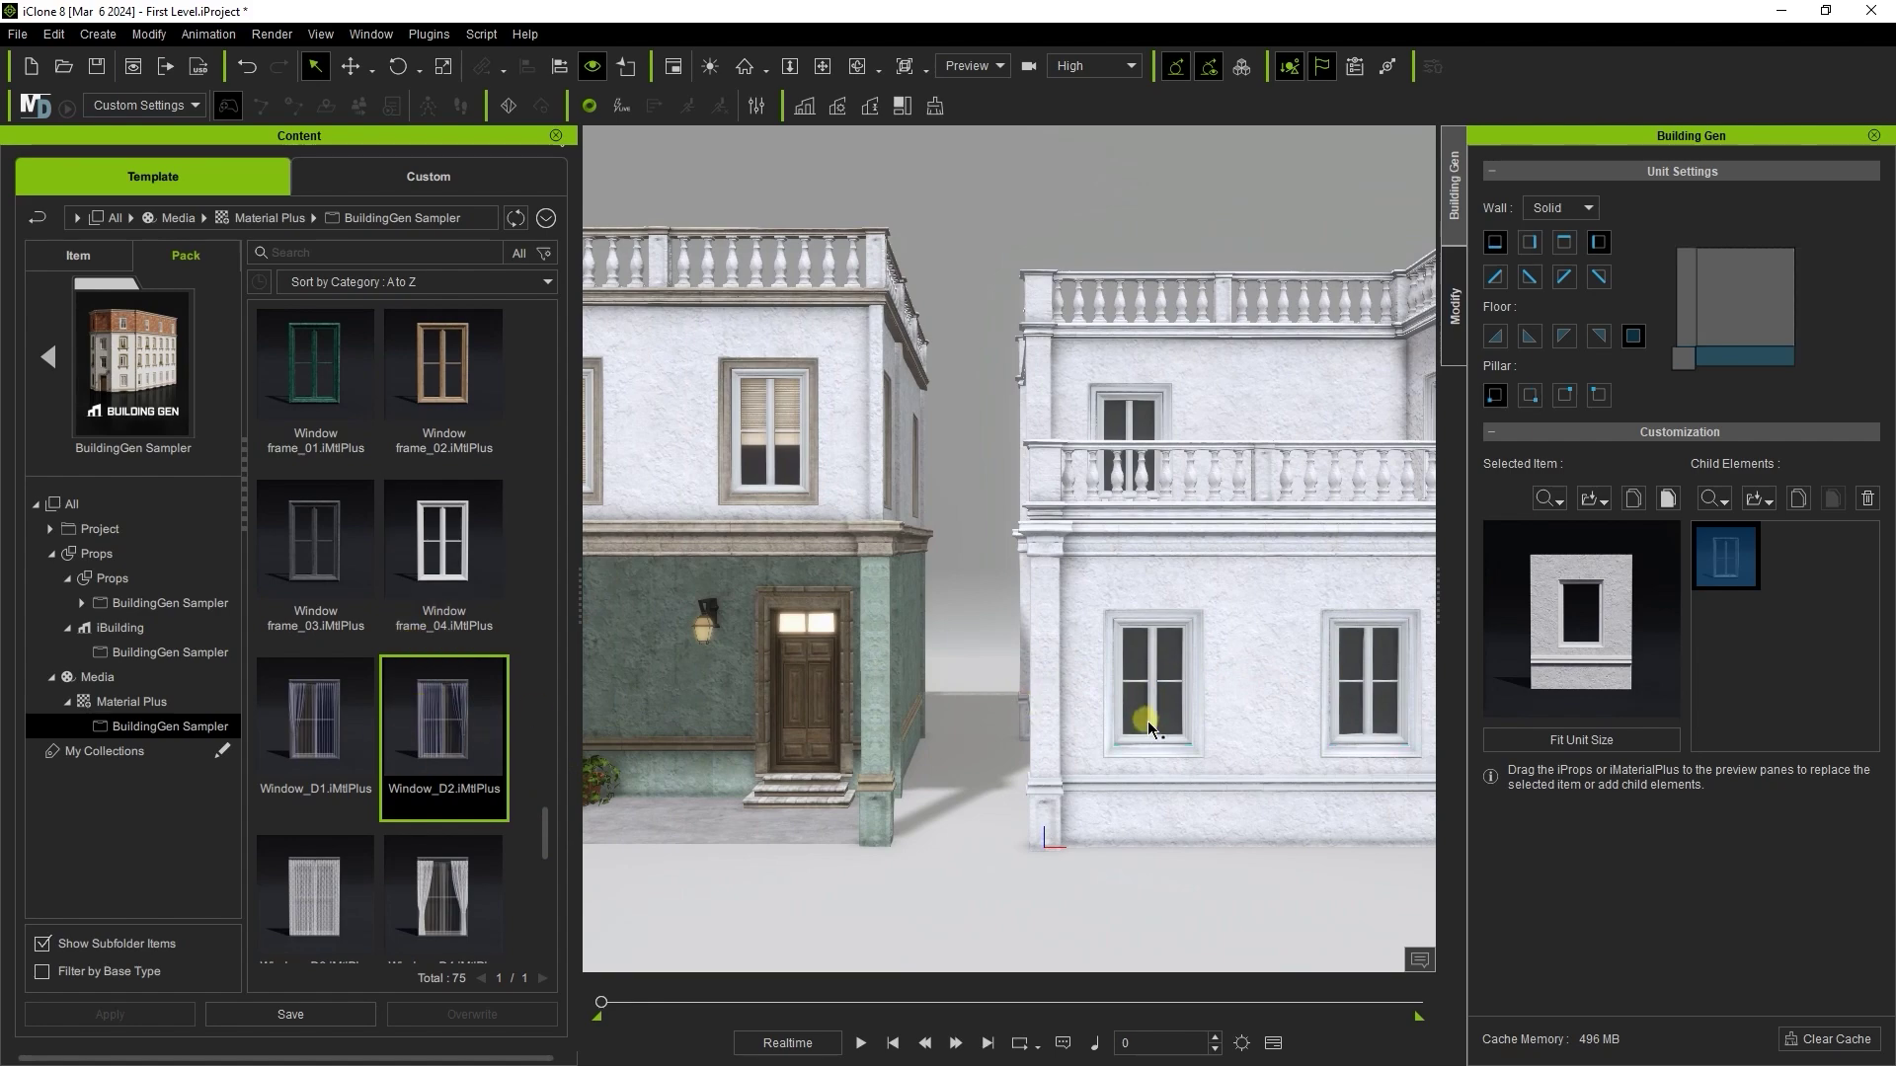
middle_click_drag(1198, 675, 1003, 656)
scroll(987, 585, "up", 2)
left_click_drag(725, 766, 1721, 550)
left_click_drag(308, 729, 1277, 726)
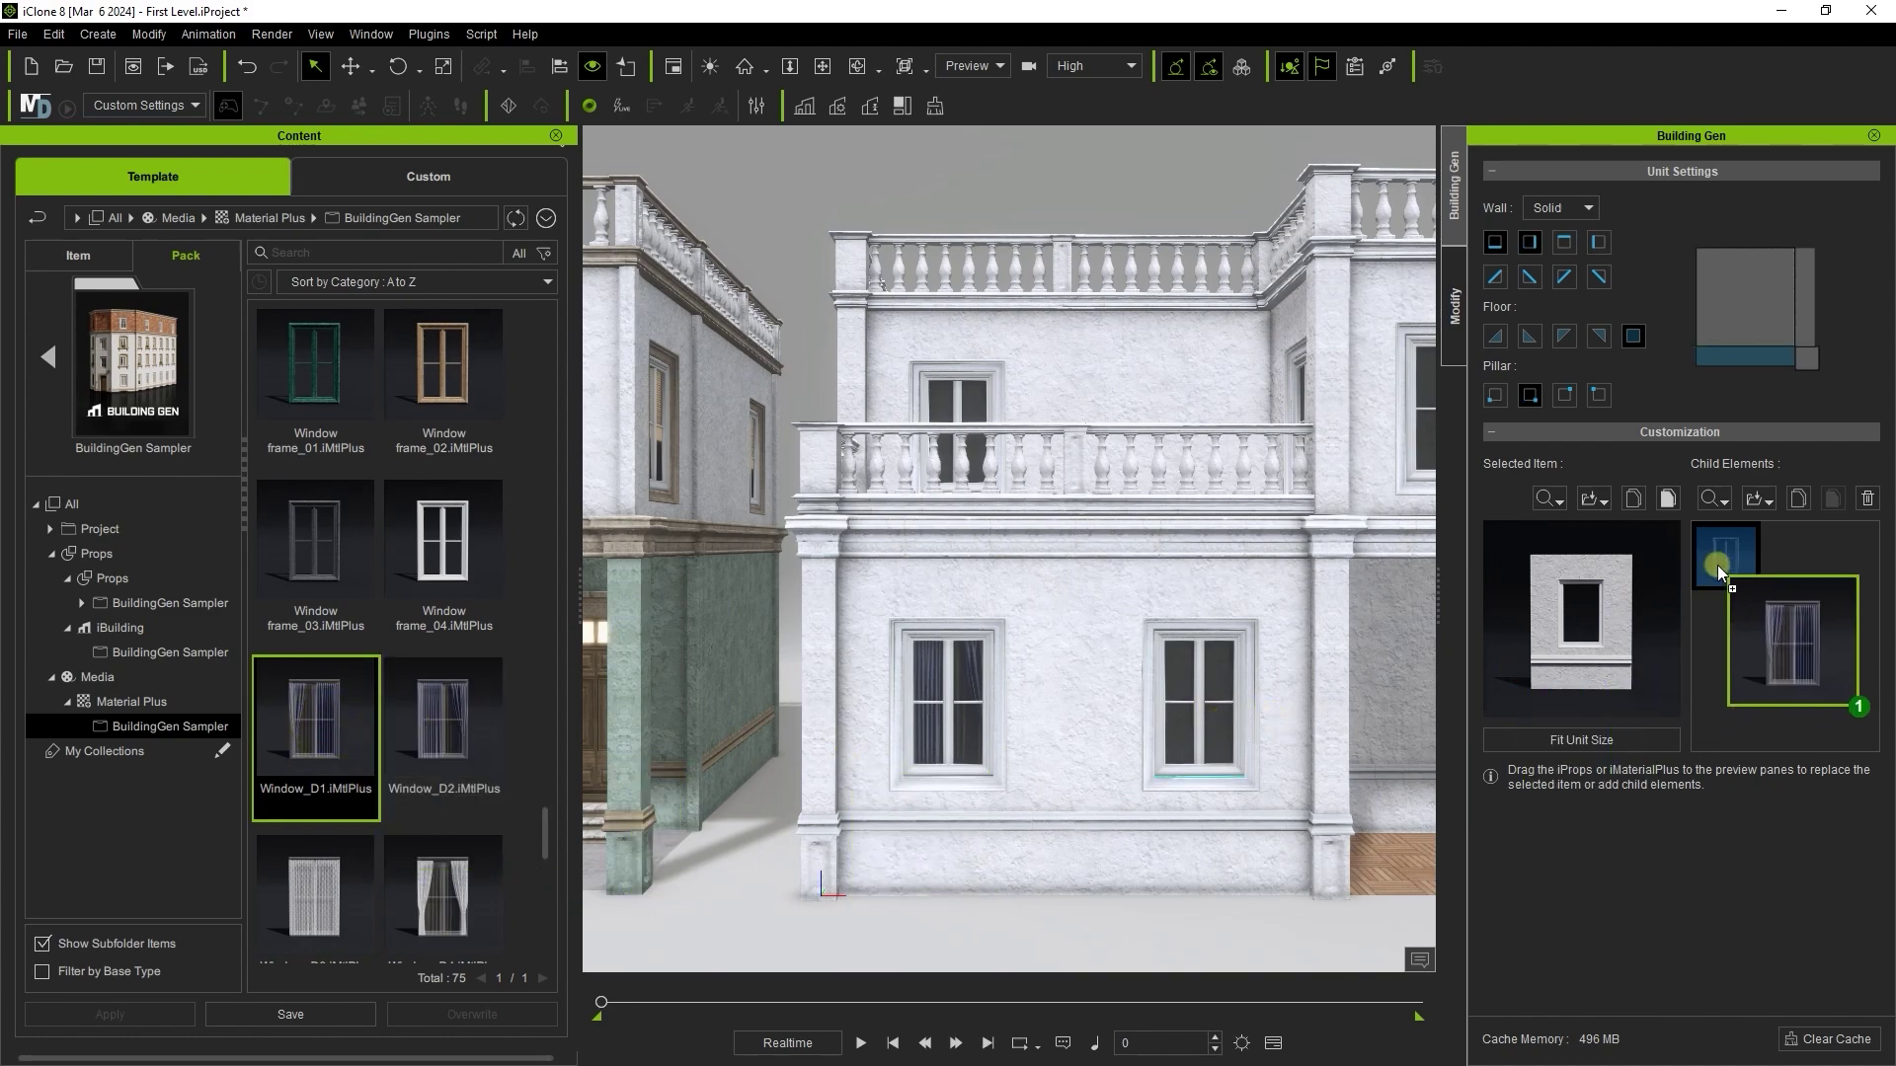
Apply the Window_D3.iMtlPlus curtain material to the two upper windows above the porch
middle_click_drag(1136, 691, 888, 706)
middle_click_drag(1175, 474, 952, 559)
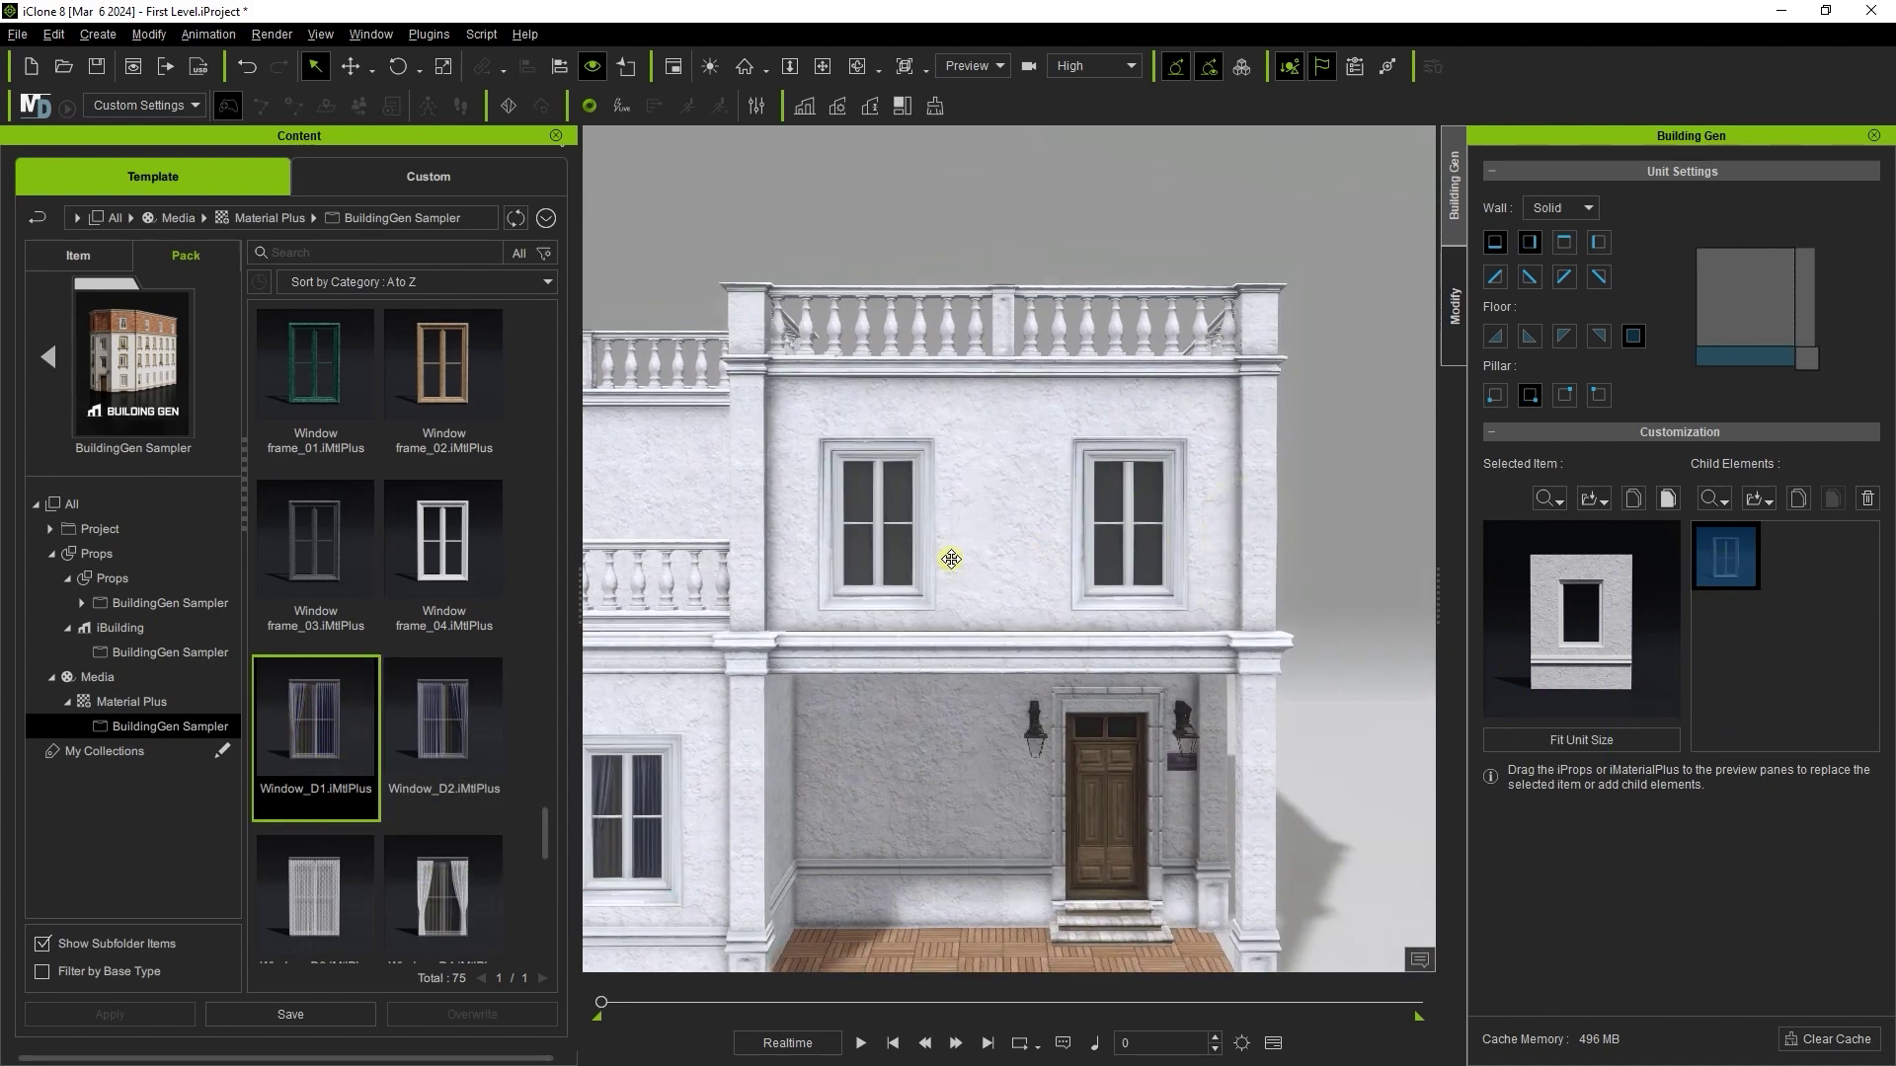
scroll(954, 556, "up", 2)
left_click(871, 525)
scroll(543, 810, "down", 2)
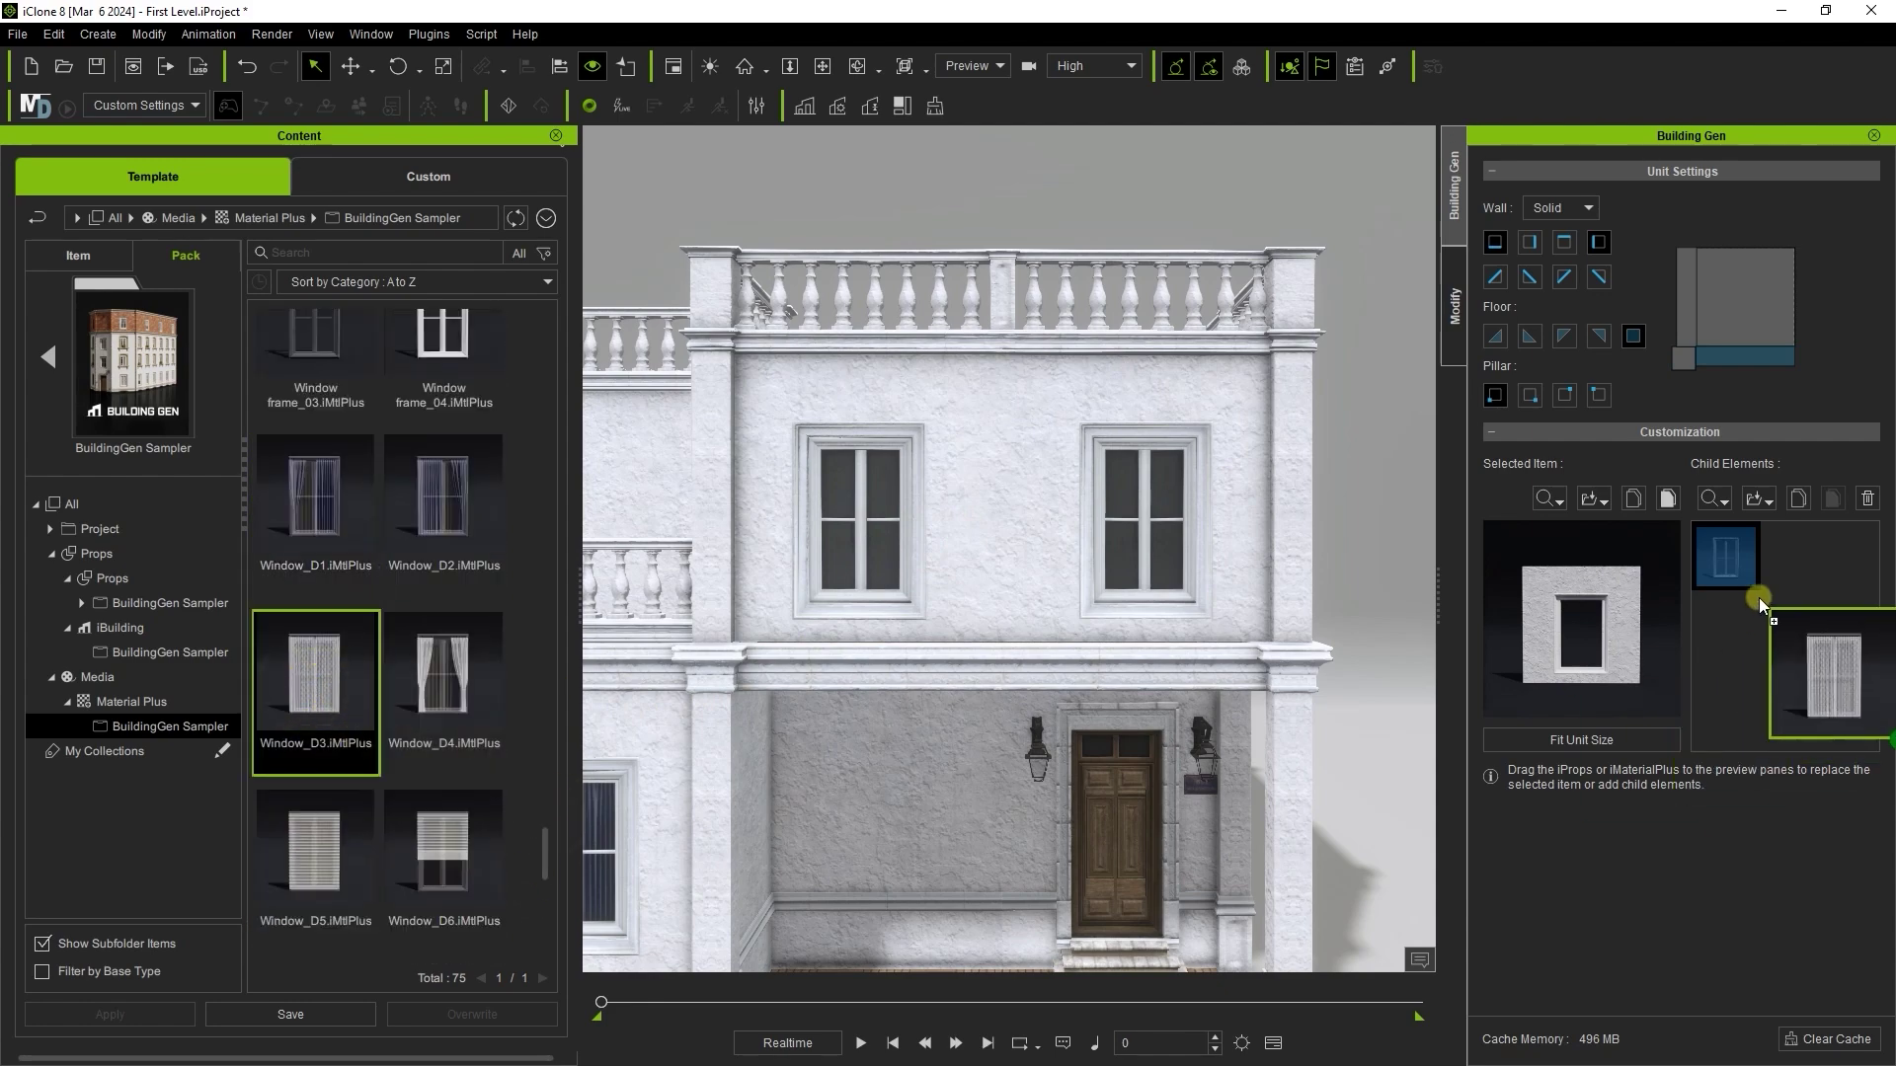
left_click_drag(1763, 604, 1739, 566)
left_click_drag(1038, 632, 1736, 567)
Apply the Window_D4.iMtlPlus curtain material to the window behind the balcony
middle_click_drag(681, 601, 1251, 622)
left_click(911, 536)
left_click_drag(431, 683, 1725, 572)
middle_click_drag(1047, 681, 834, 690)
right_click_drag(833, 691, 1233, 305)
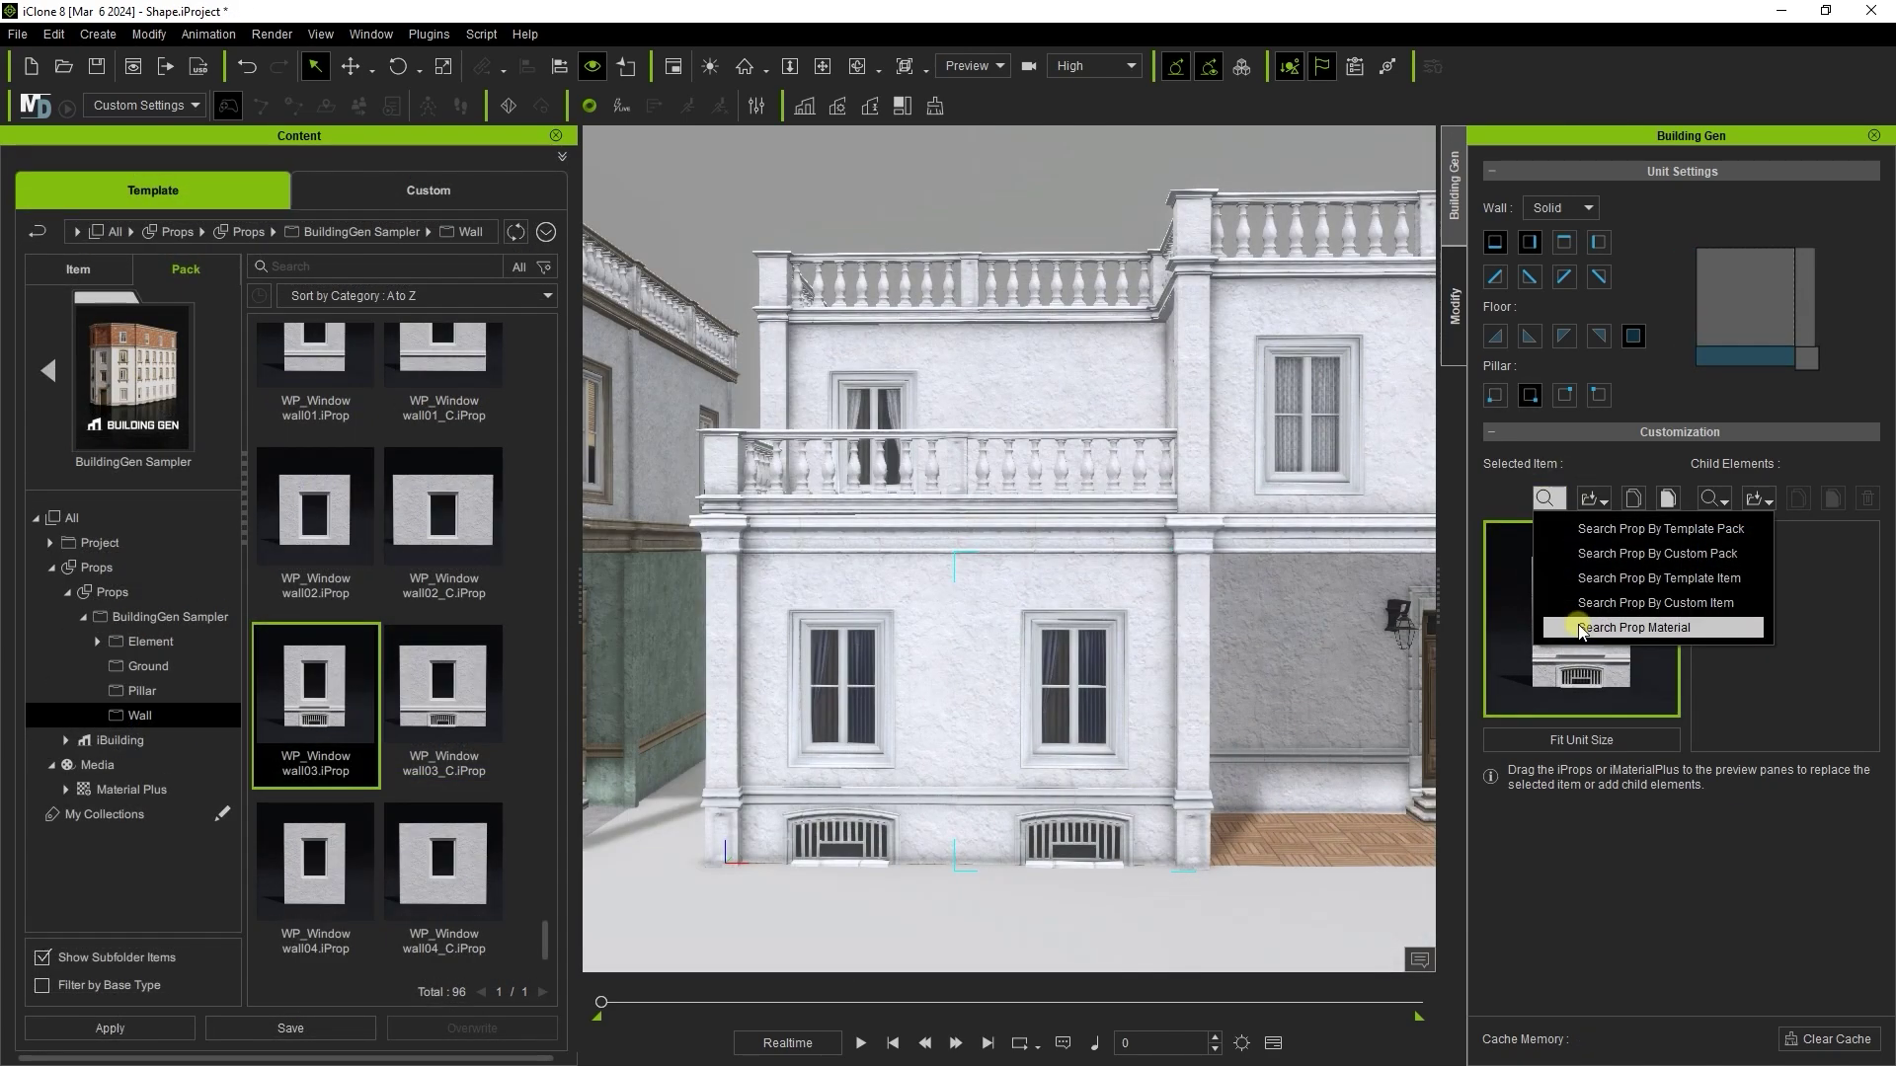
Search materials for the ground-floor window wall and apply Style_04a.iMtlPlus to both front window walls
left_click(1580, 629)
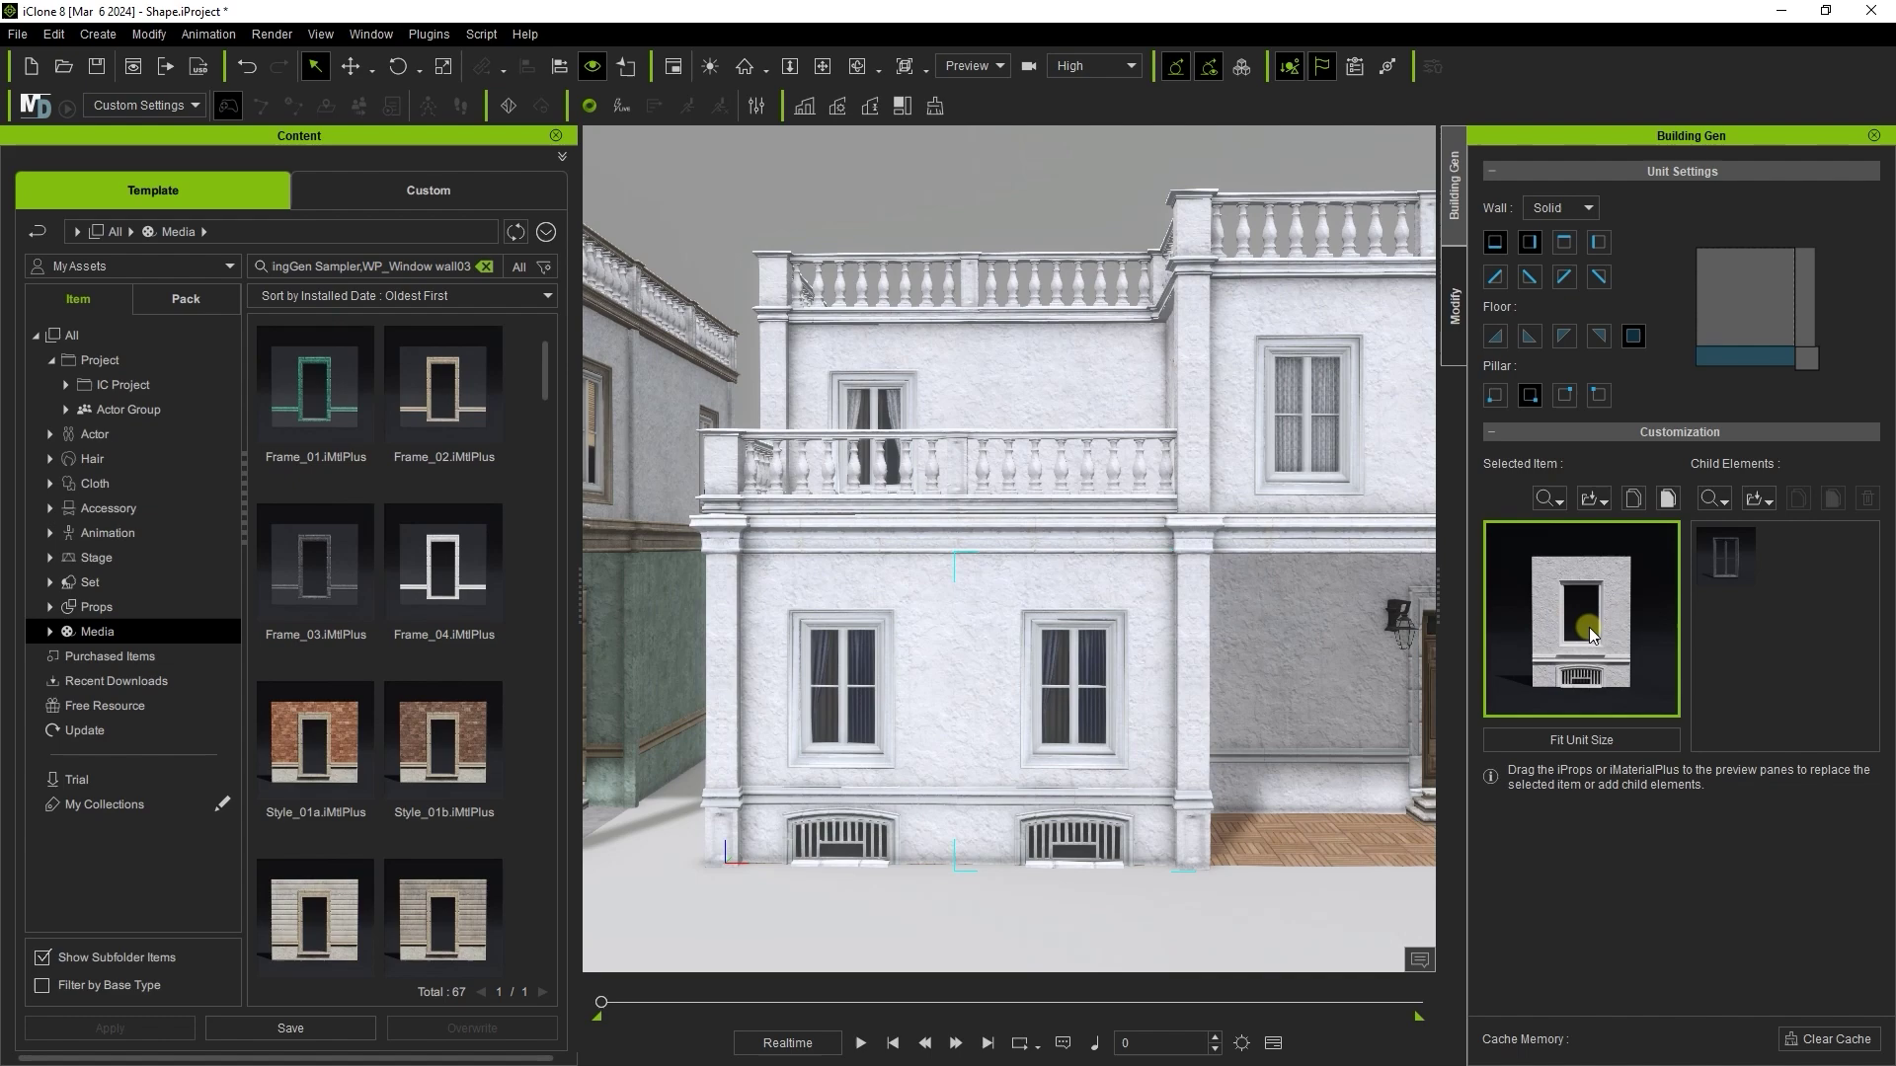
scroll(561, 474, "down", 5)
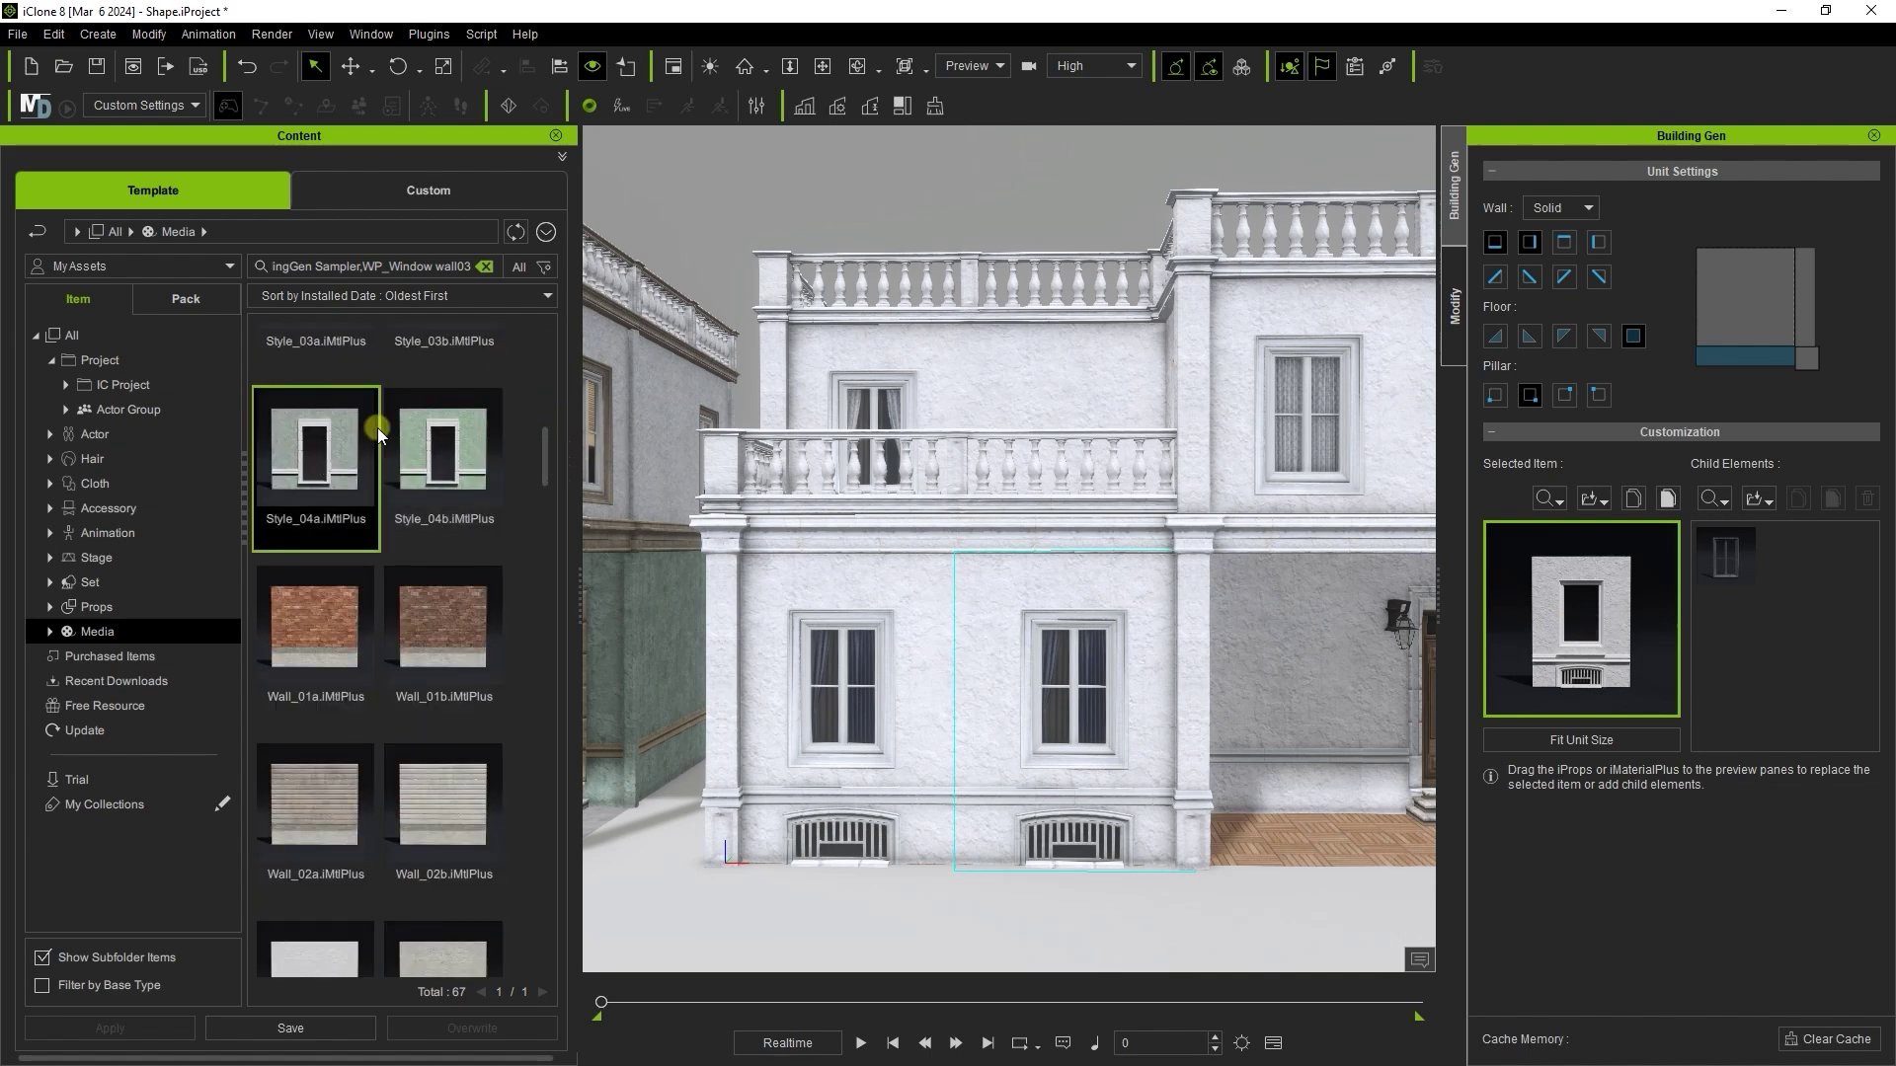
left_click_drag(378, 435, 999, 606)
scroll(1038, 628, "down", 3)
middle_click_drag(1038, 628, 910, 595)
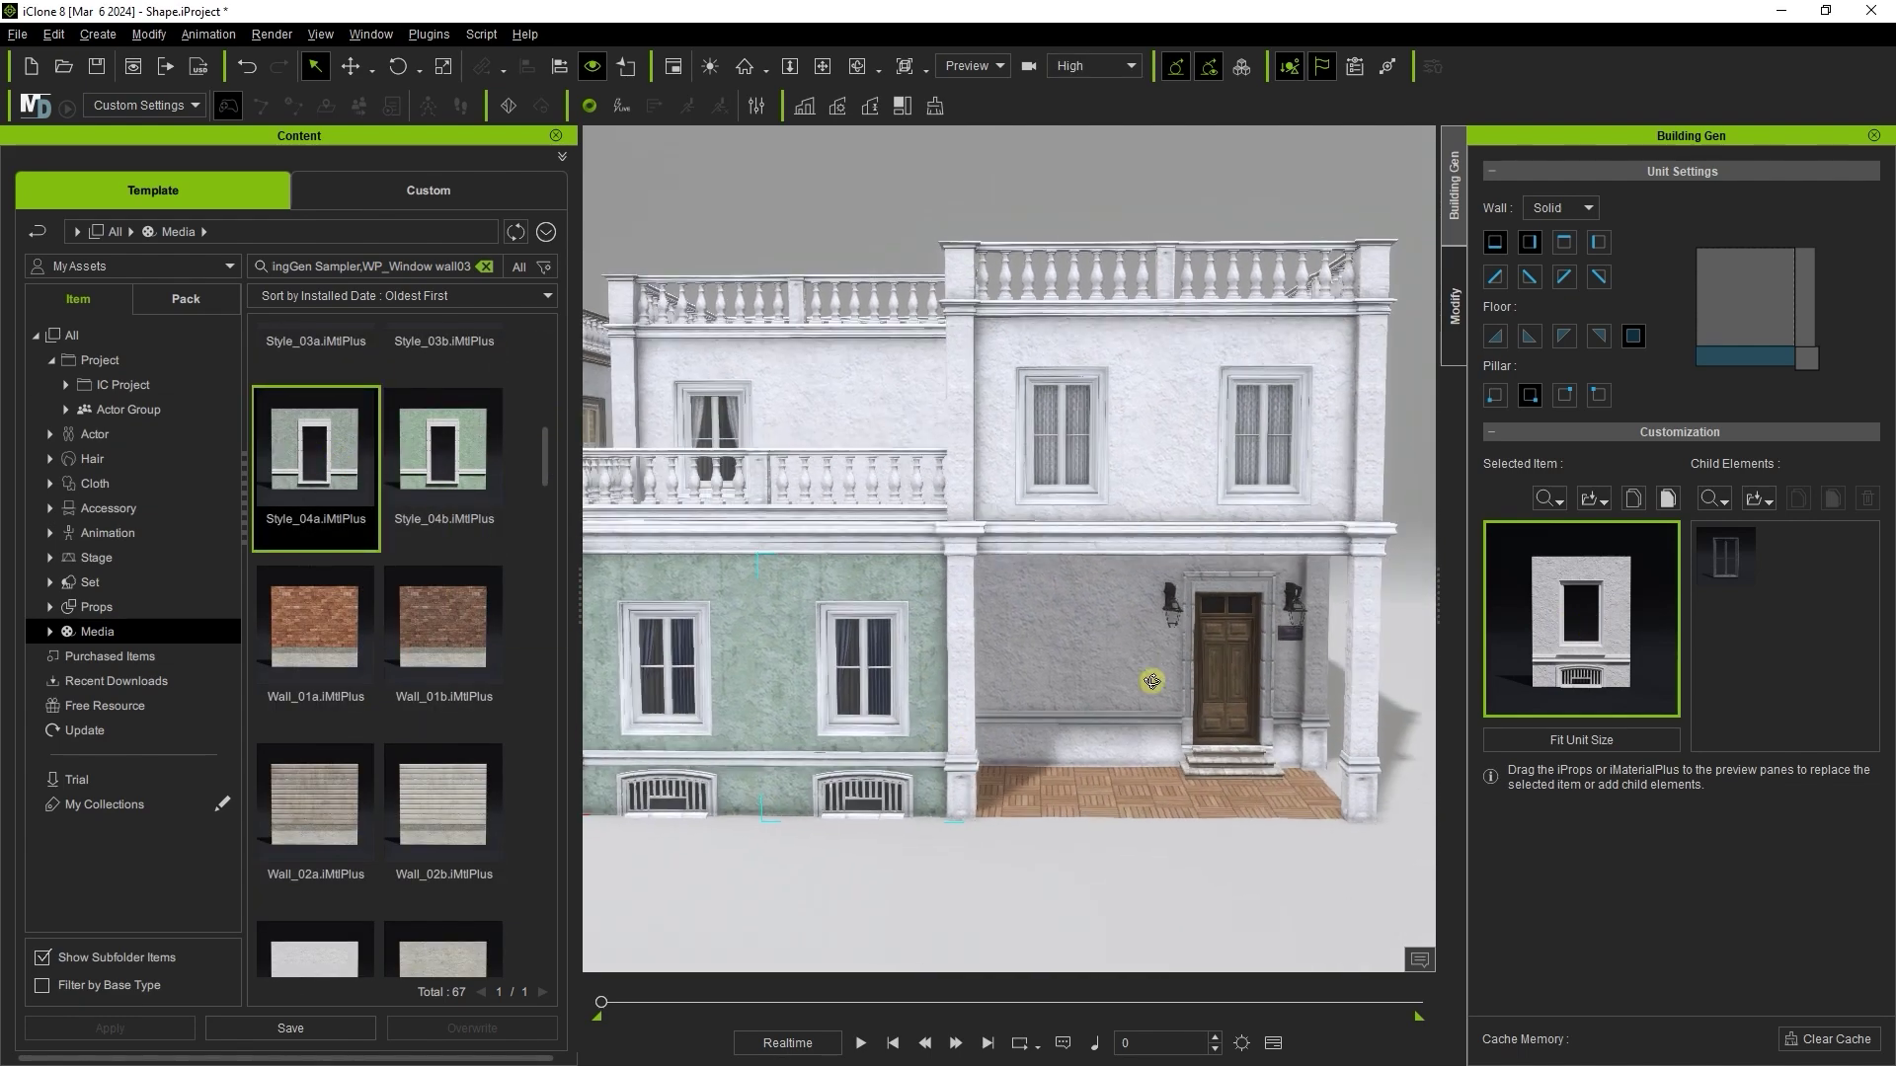
Apply Style_04a.iMtlPlus to the porch's recessed back walls, including the door wall
right_click_drag(1156, 682, 1007, 689)
left_click_drag(357, 481, 993, 637)
right_click_drag(992, 638, 1135, 703)
left_click_drag(353, 462, 1116, 737)
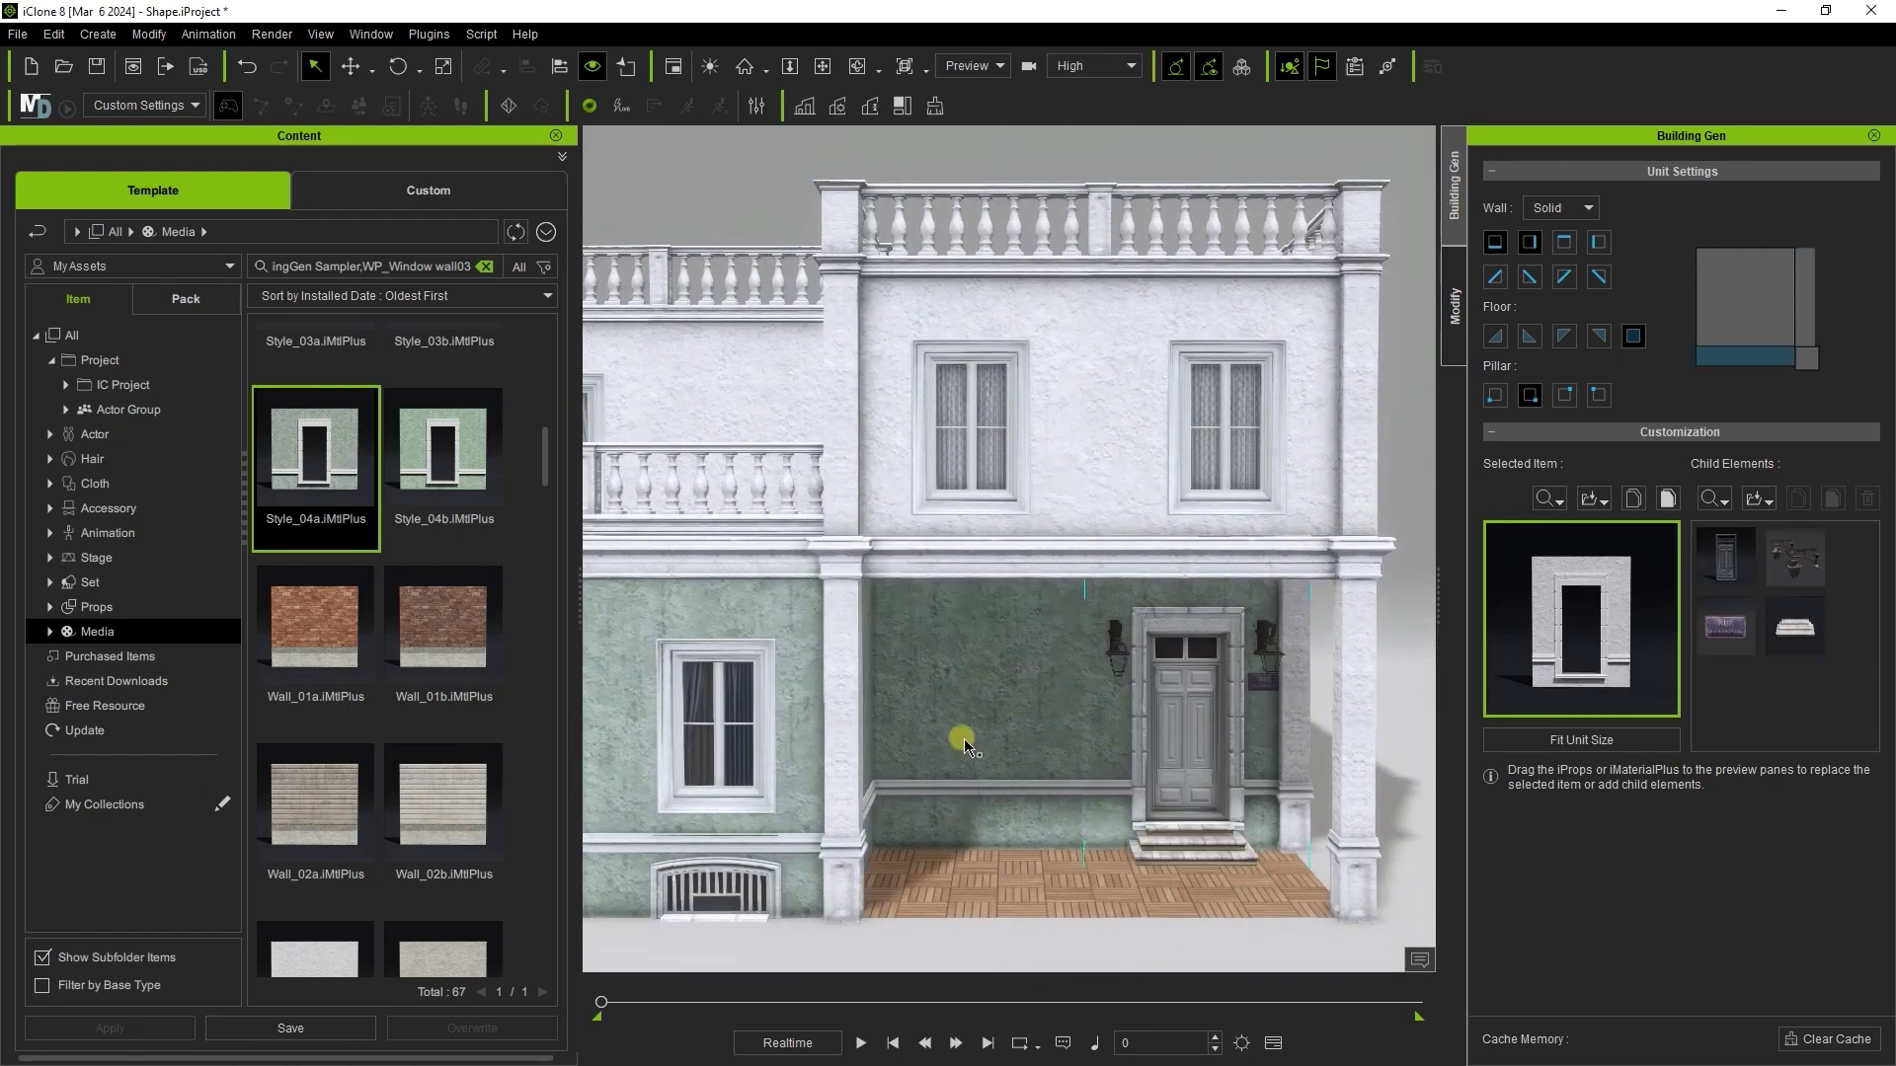
Apply Style_04a.iMtlPlus to the ground-floor pillars, including the one between the window walls and the porch
right_click_drag(957, 724, 1094, 698)
left_click_drag(346, 481, 1189, 668)
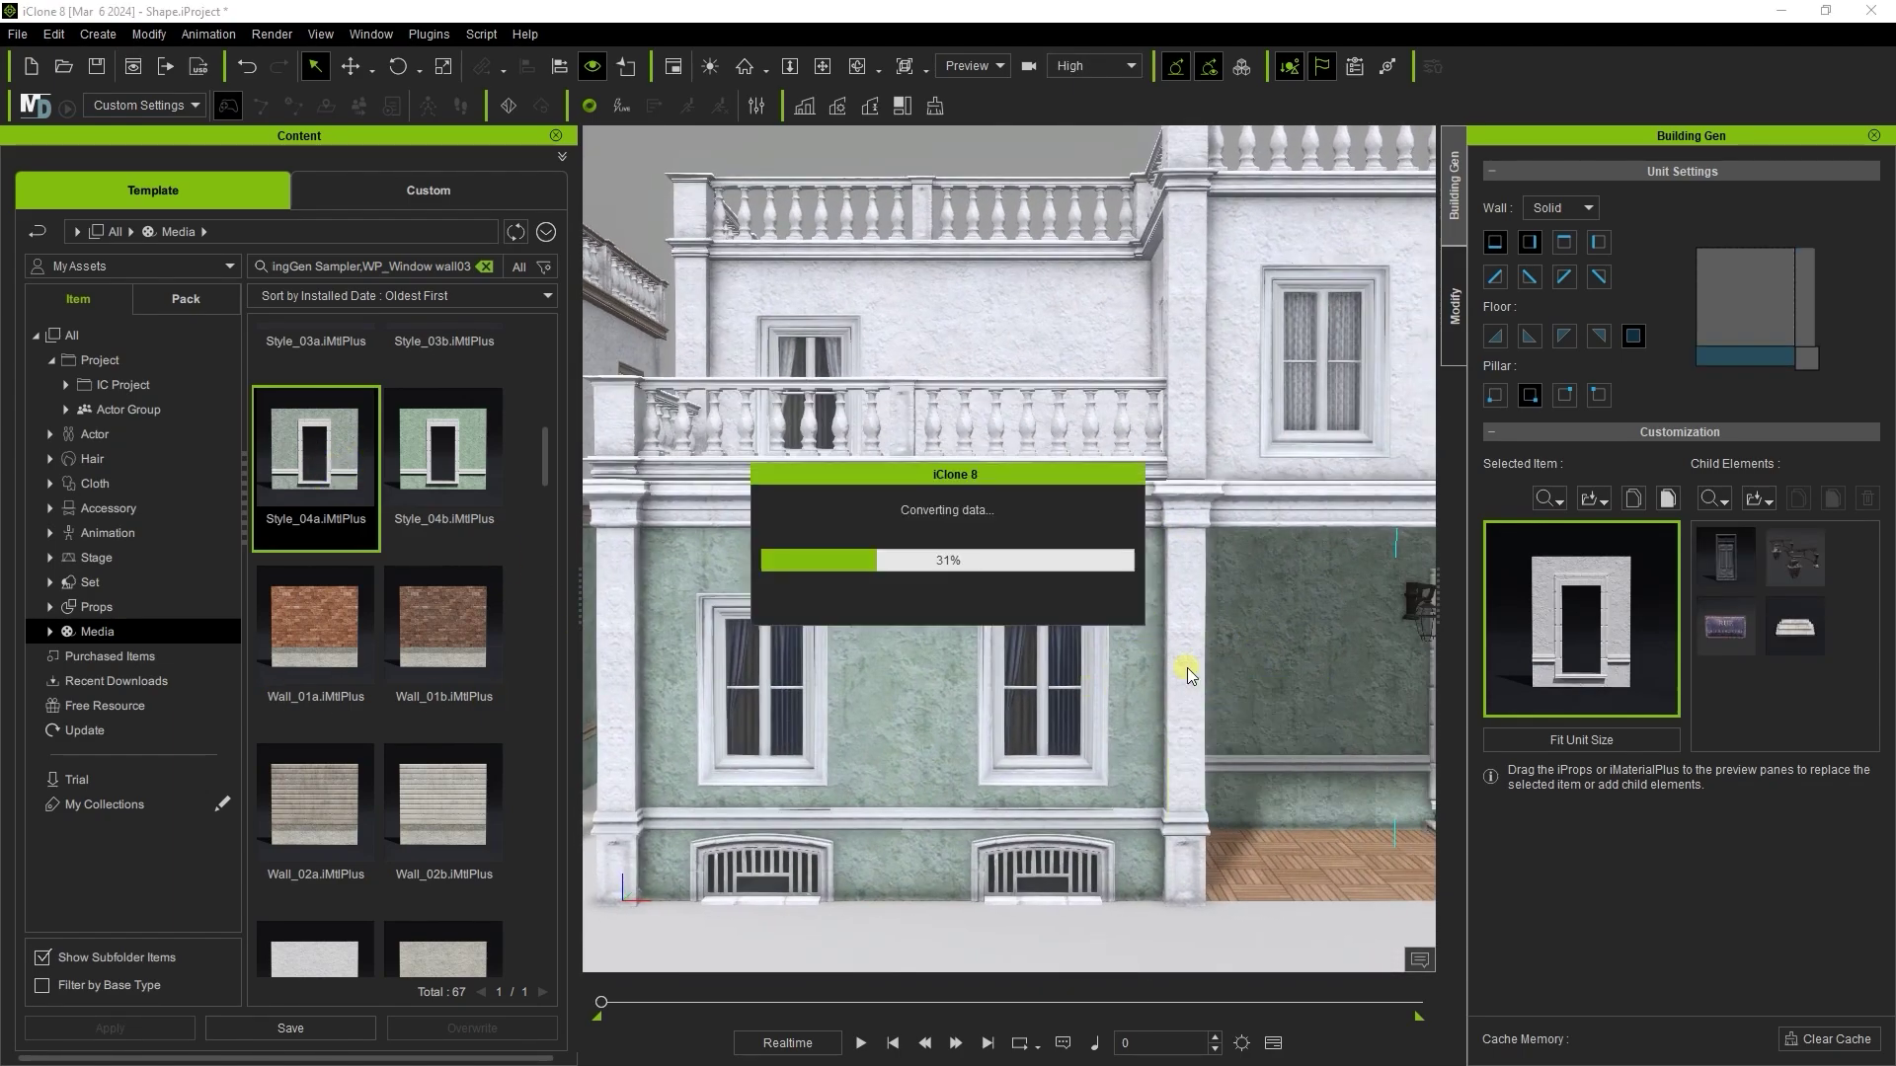
scroll(1278, 885, "down", 3)
right_click_drag(1278, 885, 790, 681)
Apply Frame_02.iMtlPlus to the ground-floor window walls, the porch's recessed walls and door, and the ground-floor pillars
left_click_drag(545, 467, 546, 378)
left_click(439, 419)
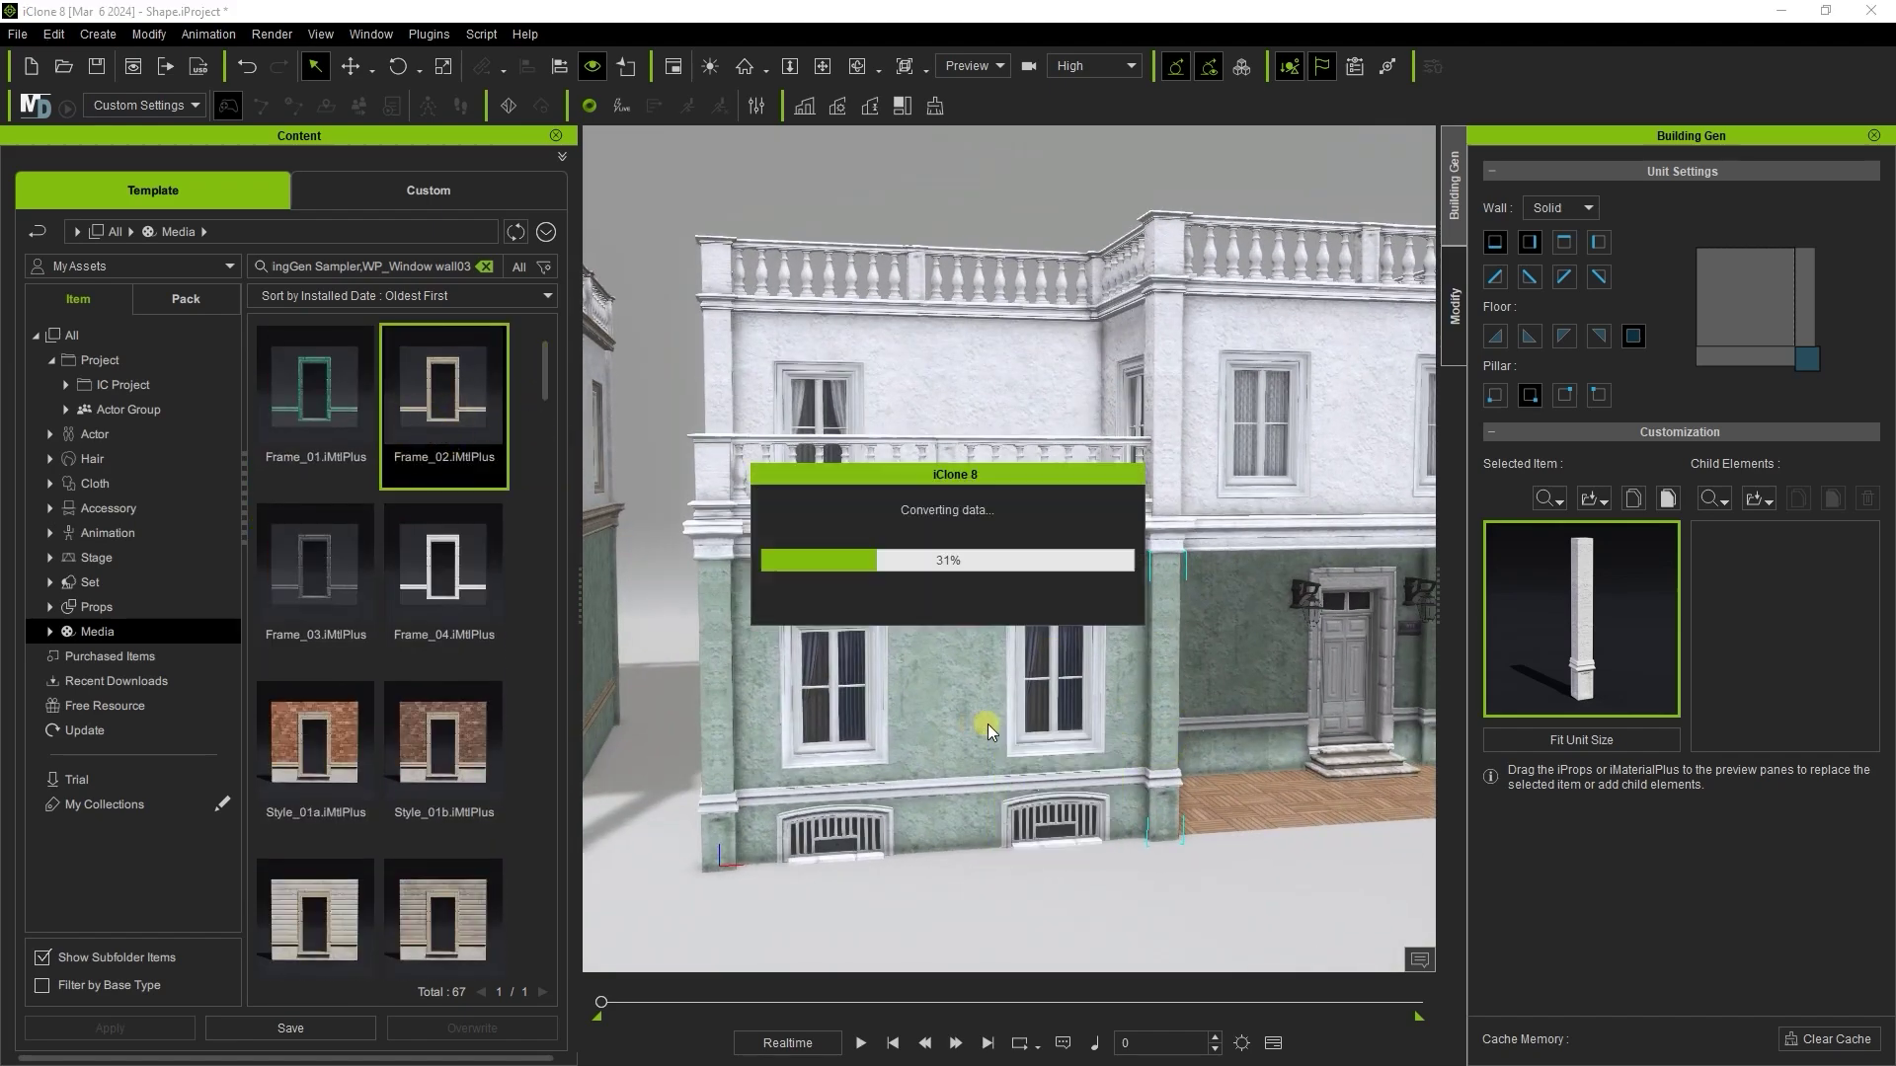
right_click_drag(989, 730, 867, 714)
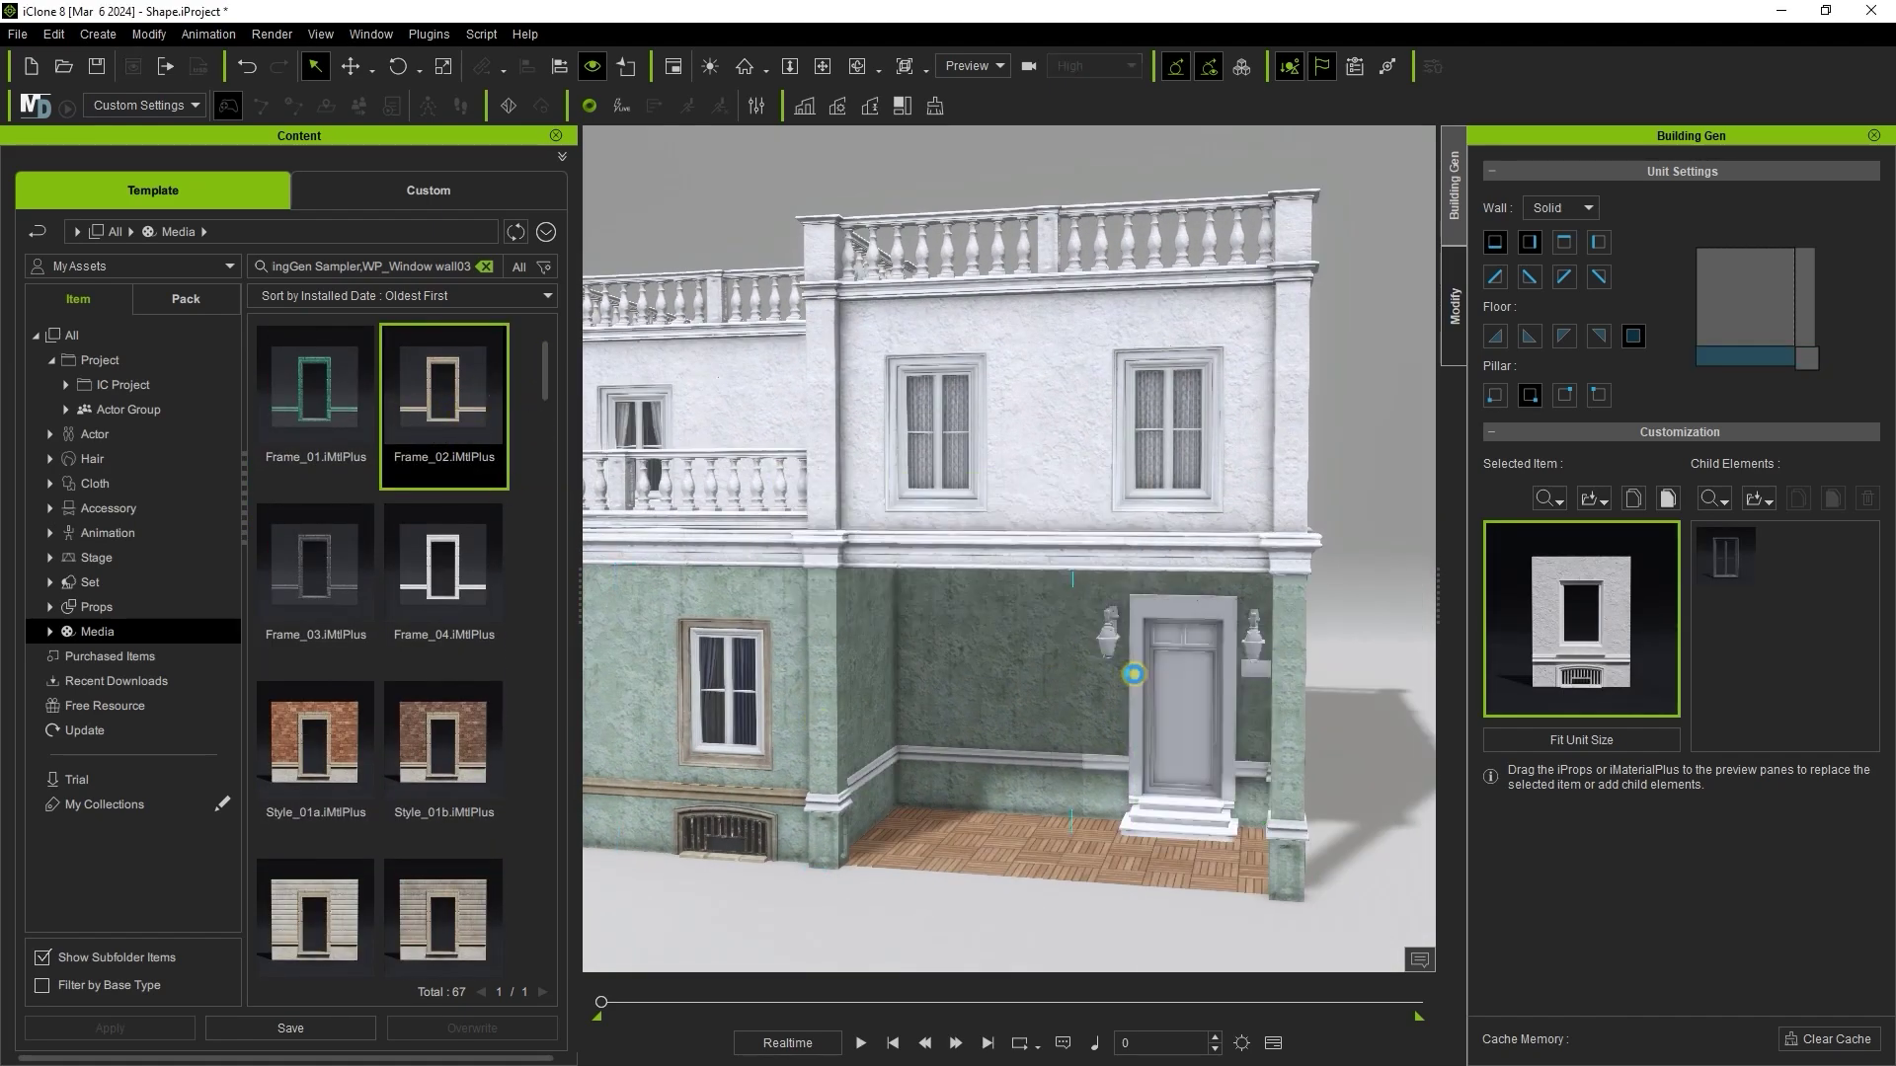
left_click_drag(441, 415, 832, 796)
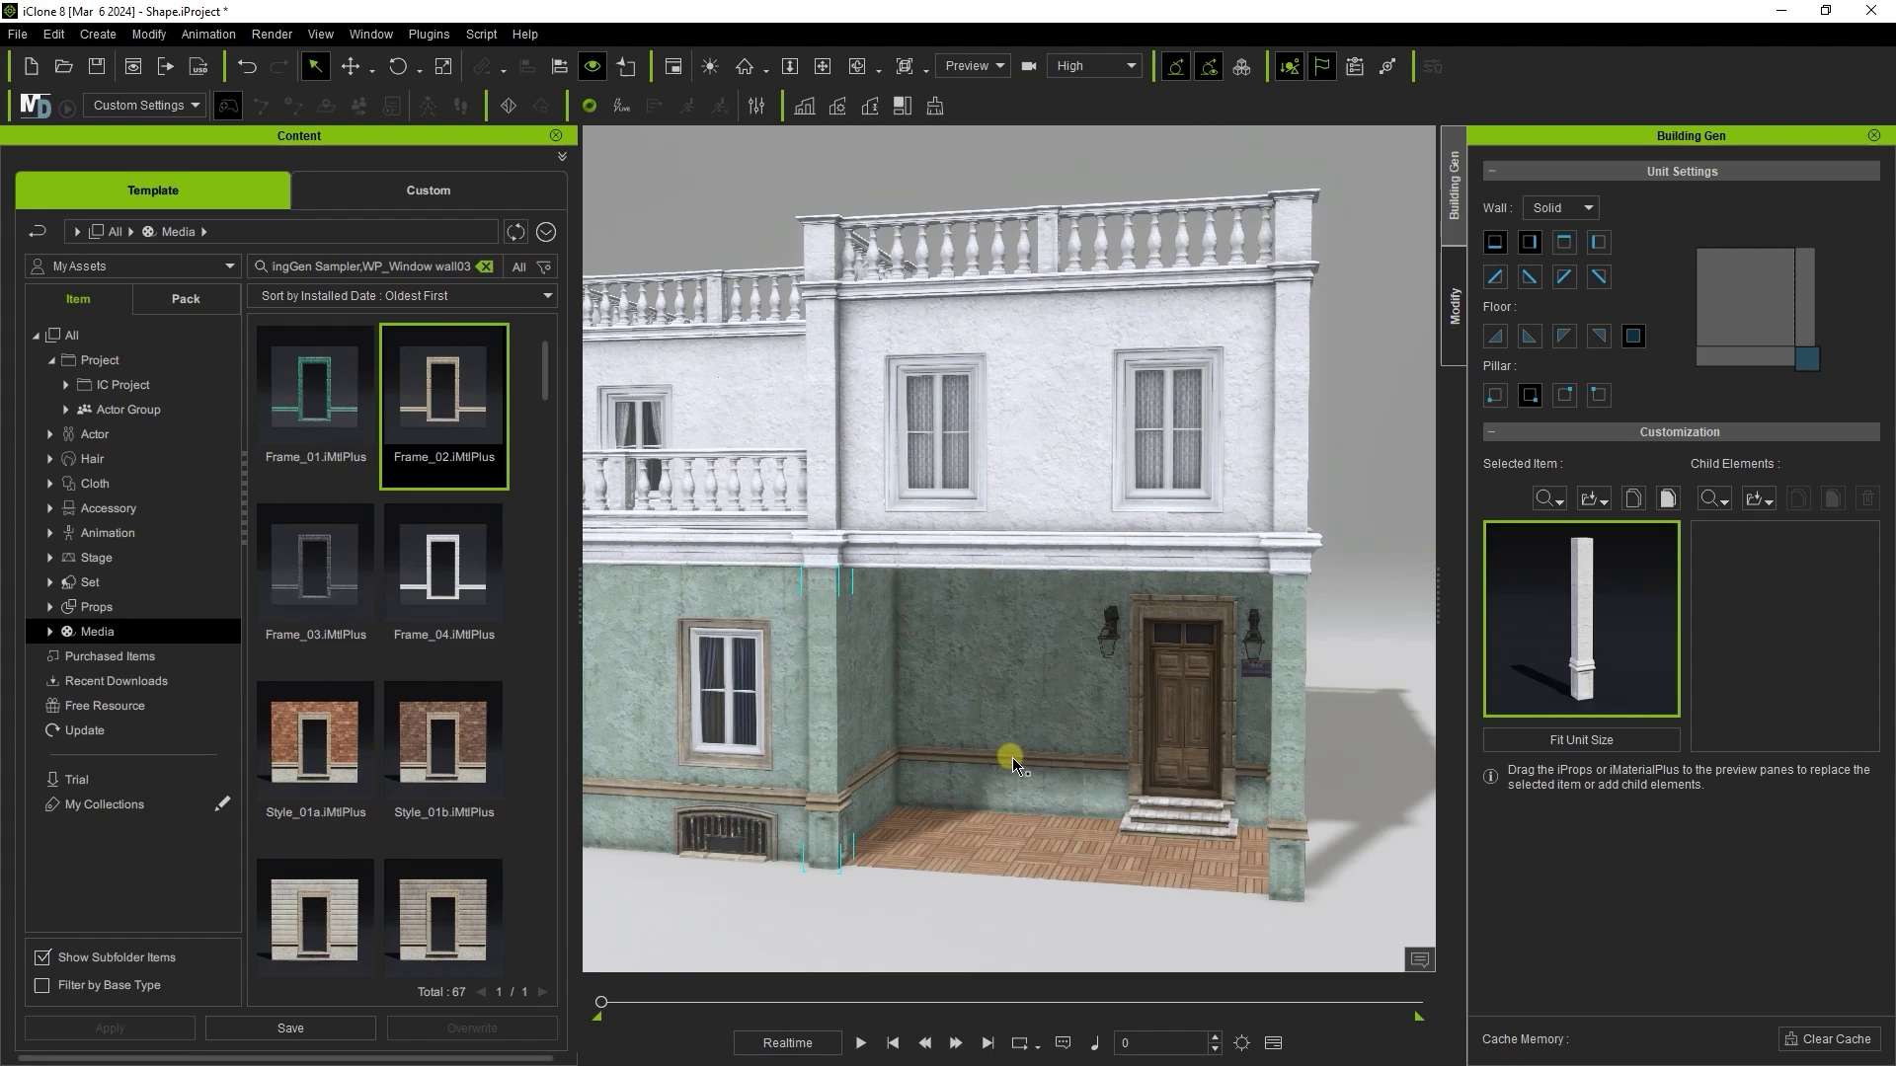
Apply Frame_02.iMtlPlus to the upper-floor window walls above the porch and behind the balcony
right_click_drag(1008, 758, 933, 605)
right_click_drag(728, 524, 928, 542)
left_click_drag(464, 408, 1044, 543)
scroll(1023, 683, "down", 3)
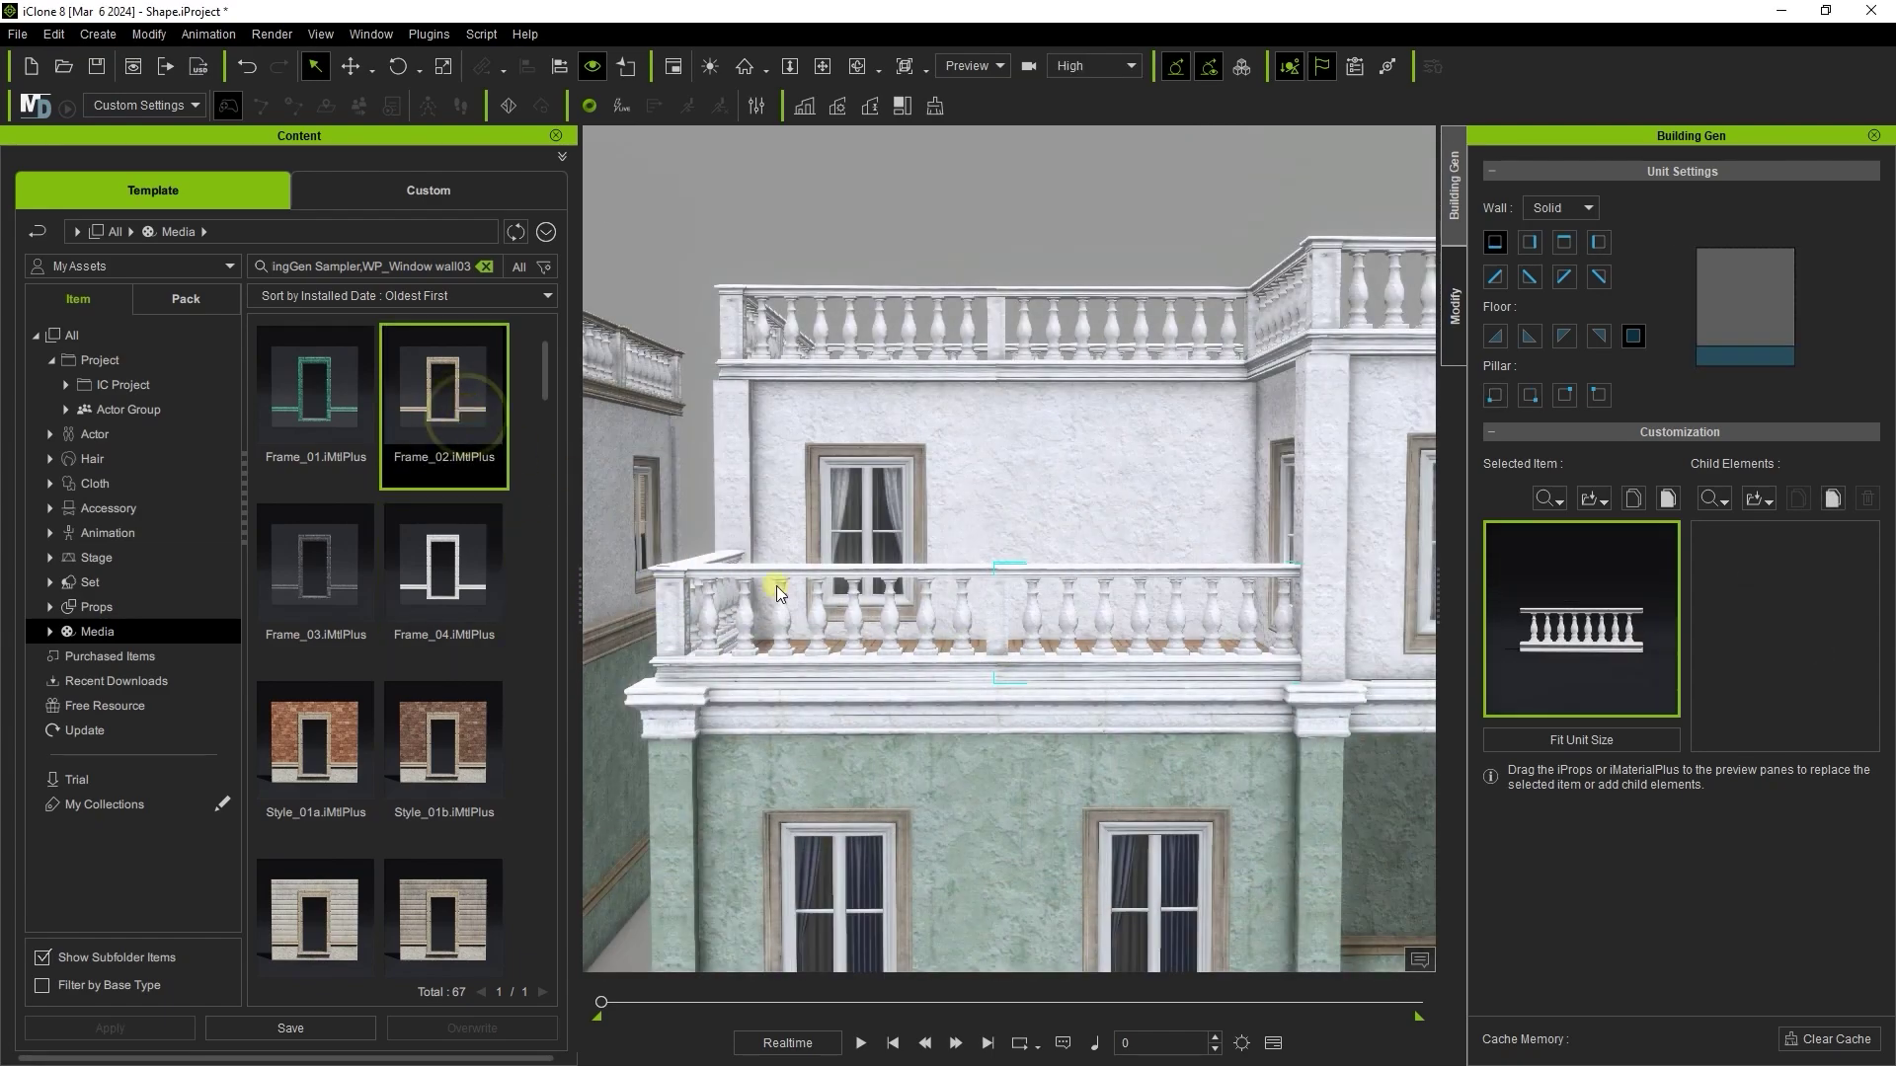
Apply Frame_02.iMtlPlus to the cornice between floors, the pillar capitals, and the balcony and roof balustrade trims
right_click_drag(1225, 709, 766, 532, "alt")
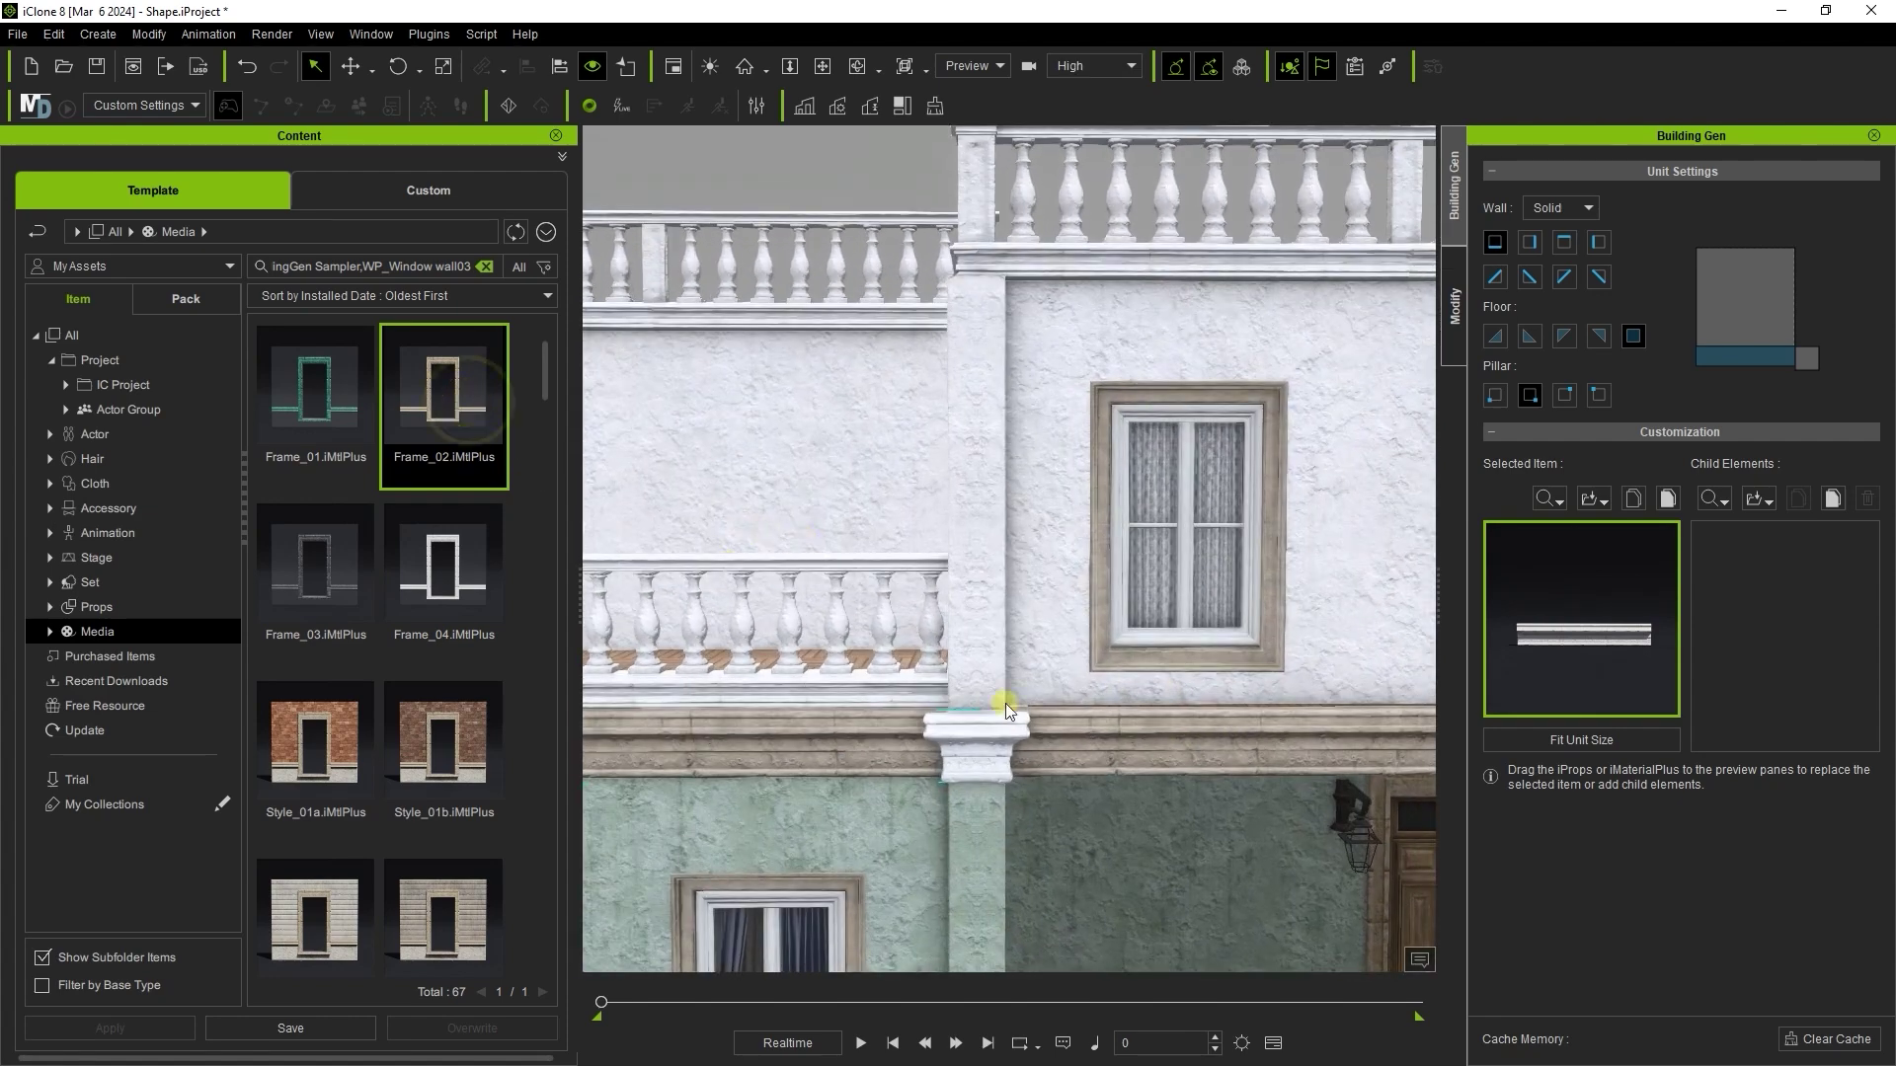
right_click_drag(1028, 927, 878, 770, "alt")
left_click_drag(878, 770, 802, 774, "alt")
right_click_drag(802, 775, 872, 535, "alt")
left_click_drag(872, 535, 1063, 796, "alt")
right_click_drag(1063, 796, 1070, 632, "alt")
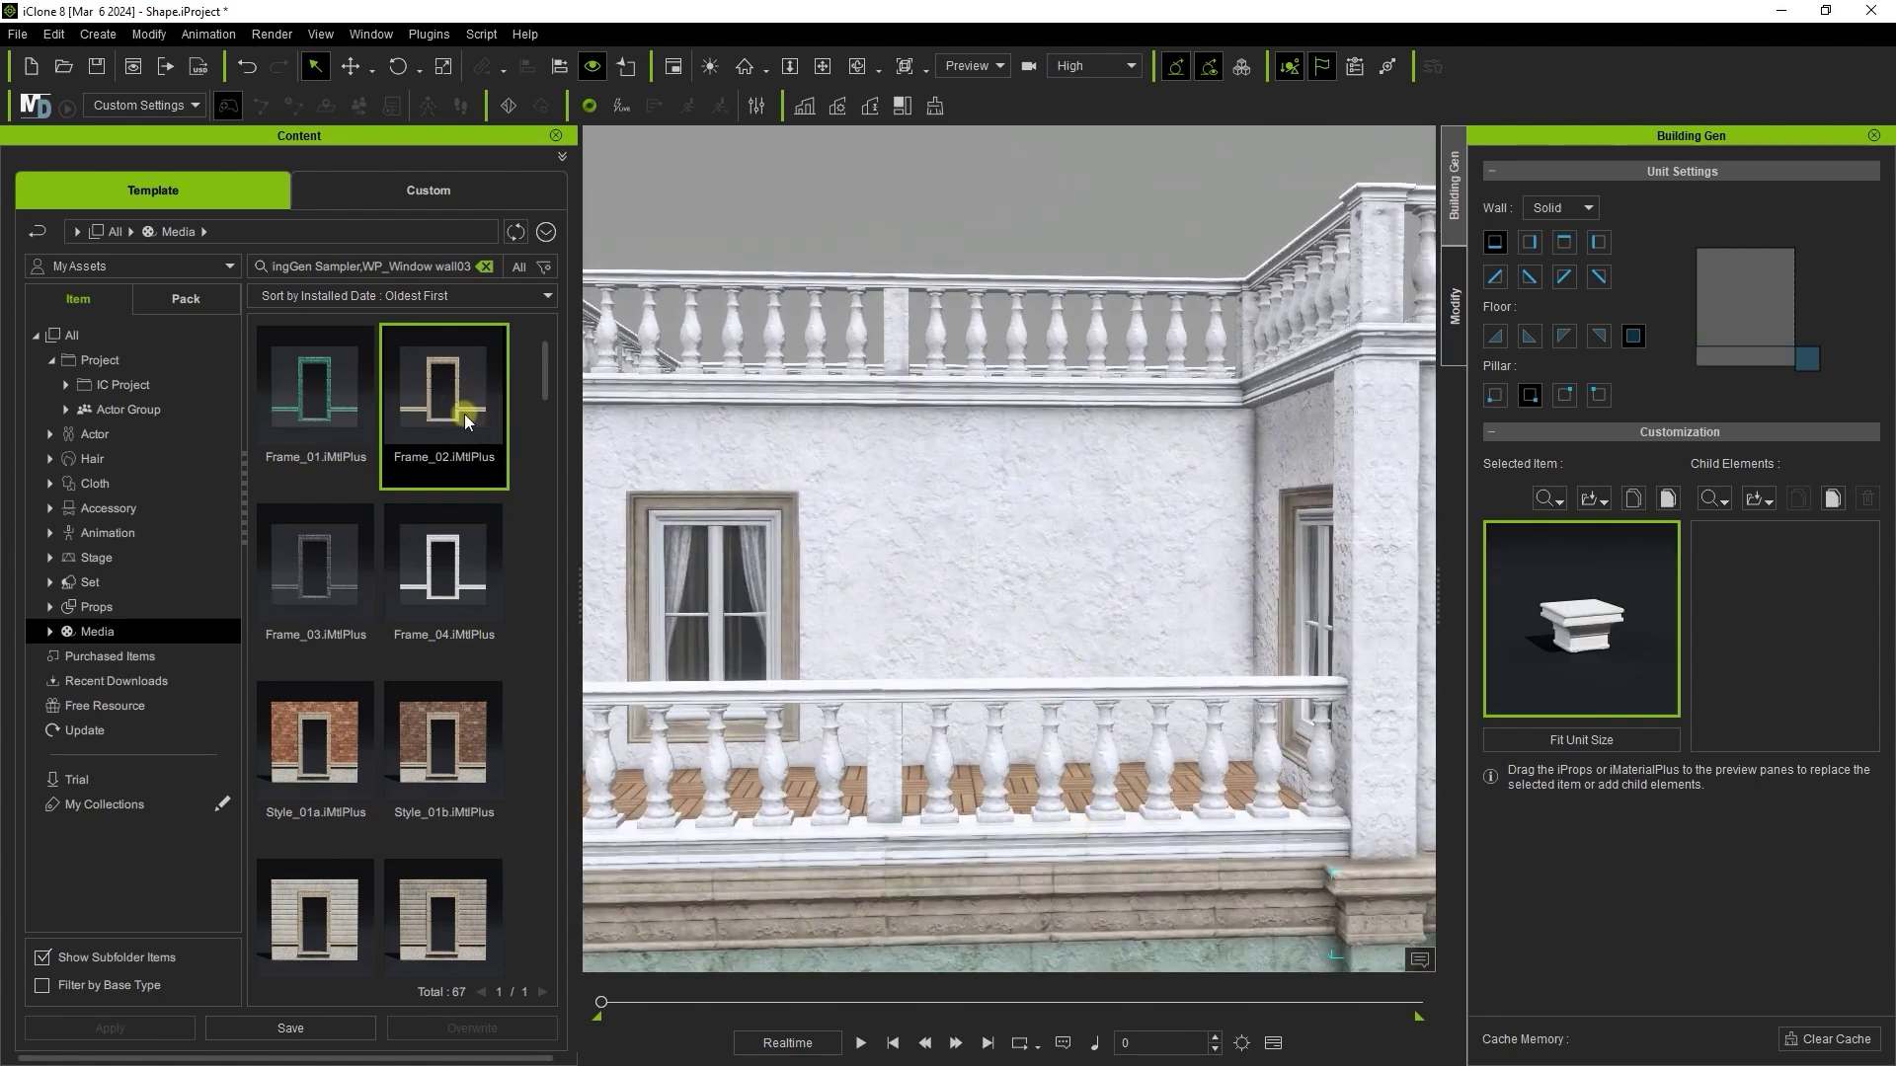
middle_click_drag(1024, 690, 1185, 703, "alt")
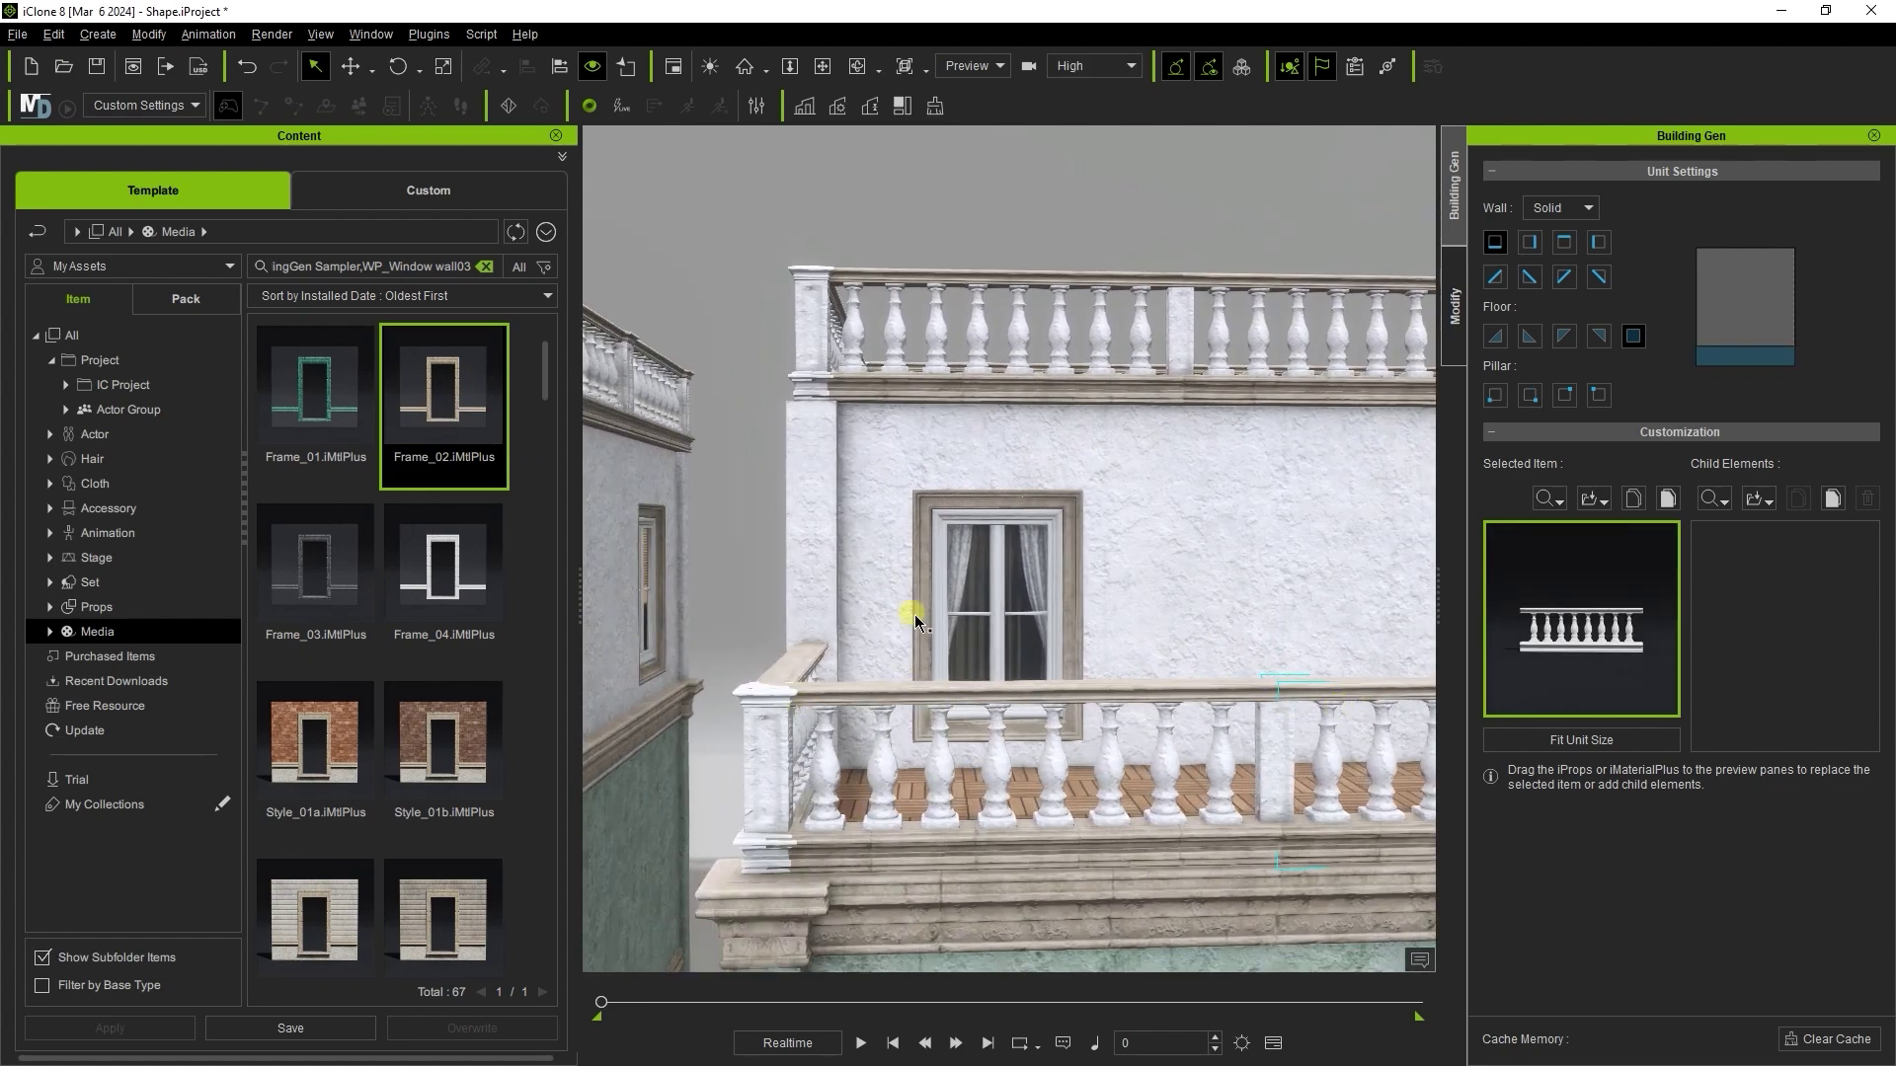
right_click_drag(909, 614, 823, 701, "alt")
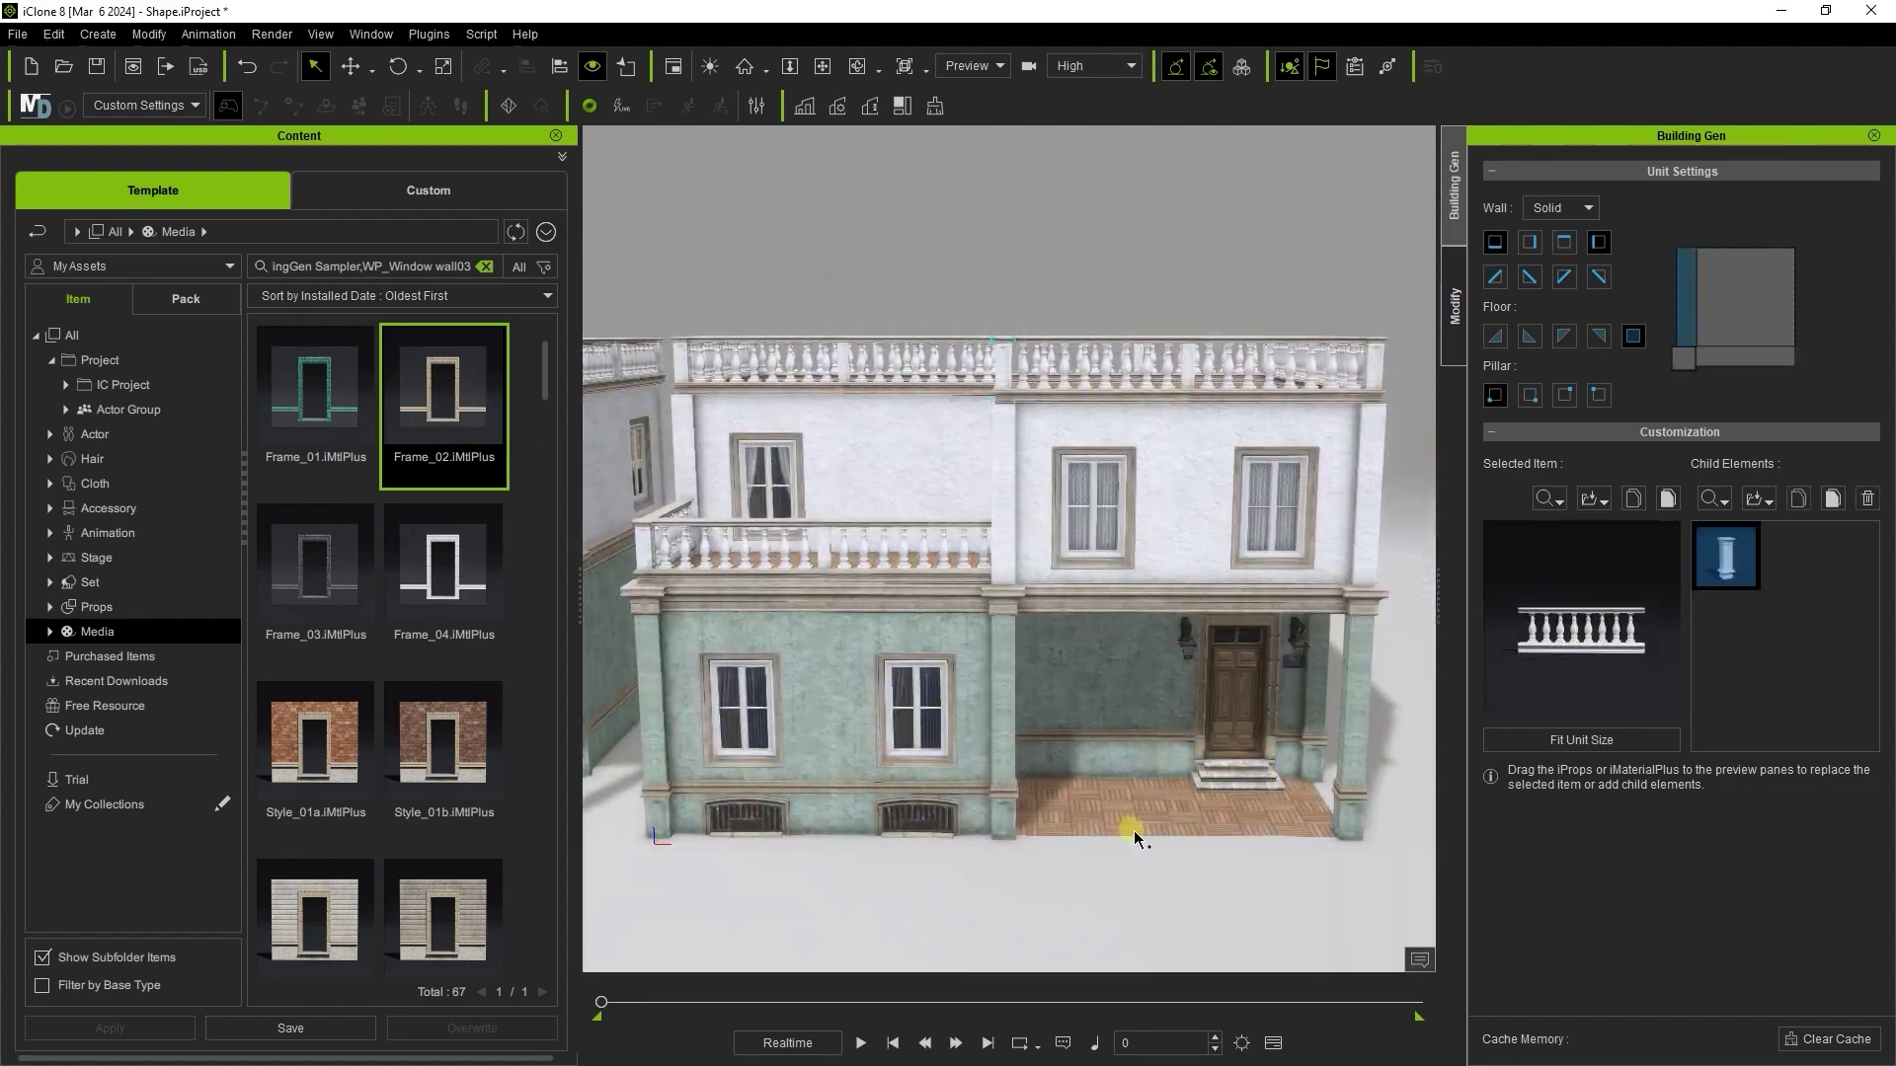
Search materials for the porch floor and apply Floor_01.iMtlPlus to it
left_click(1147, 826)
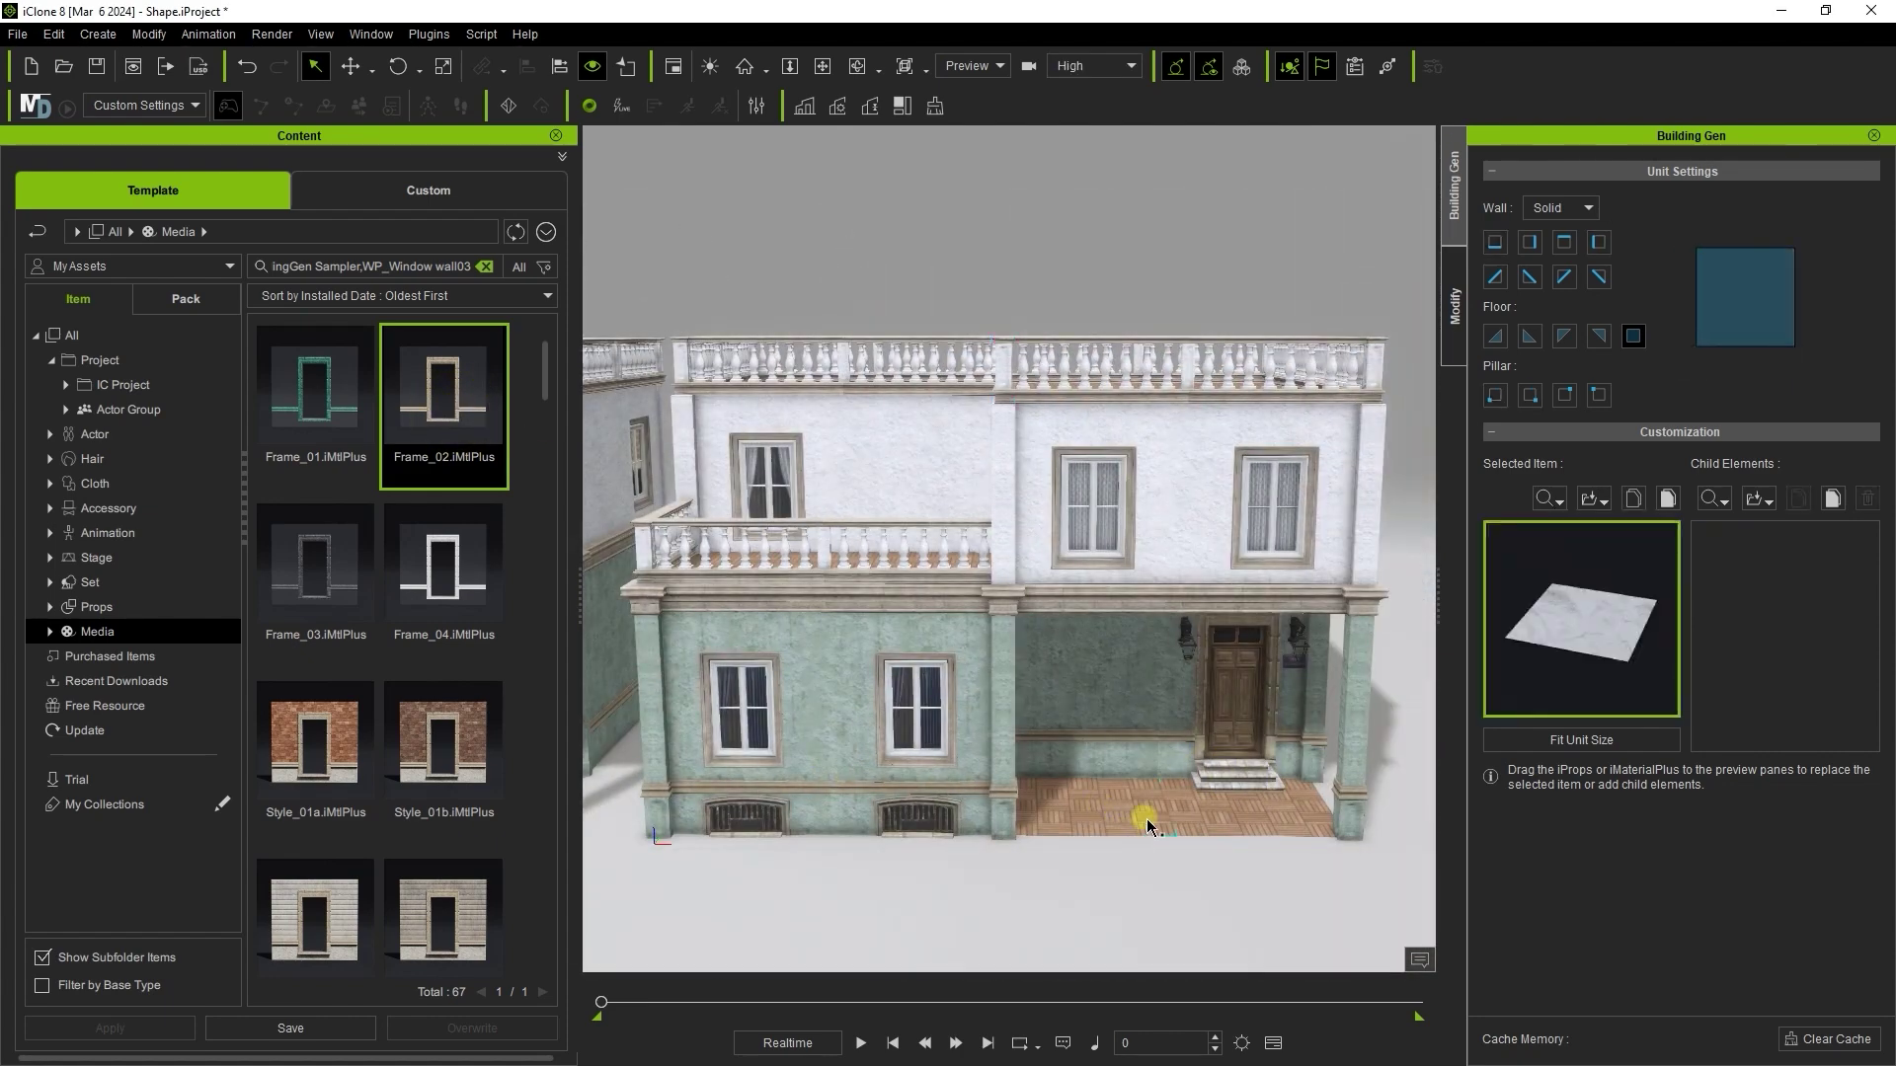
left_click(1548, 499)
left_click(1612, 628)
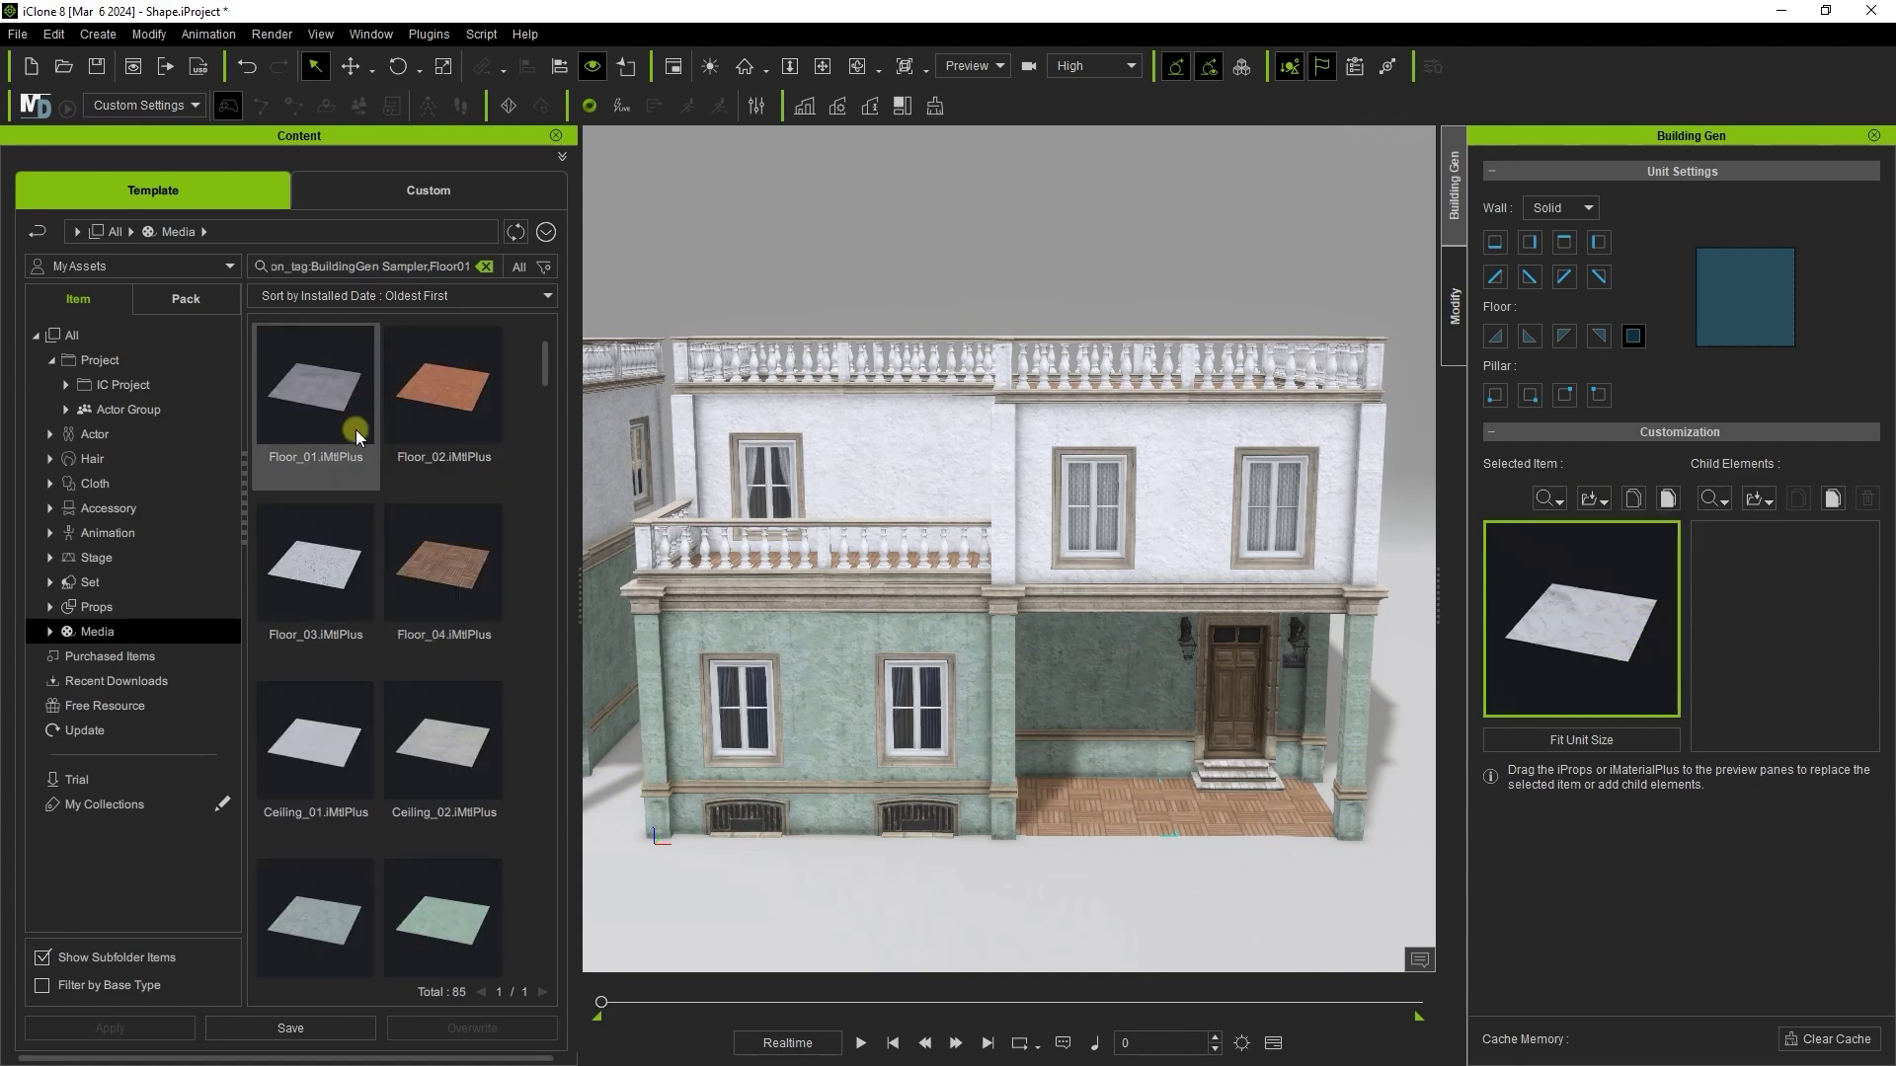
left_click(314, 377)
middle_click_drag(1125, 724, 1024, 705, "alt")
right_click_drag(1024, 706, 1046, 857)
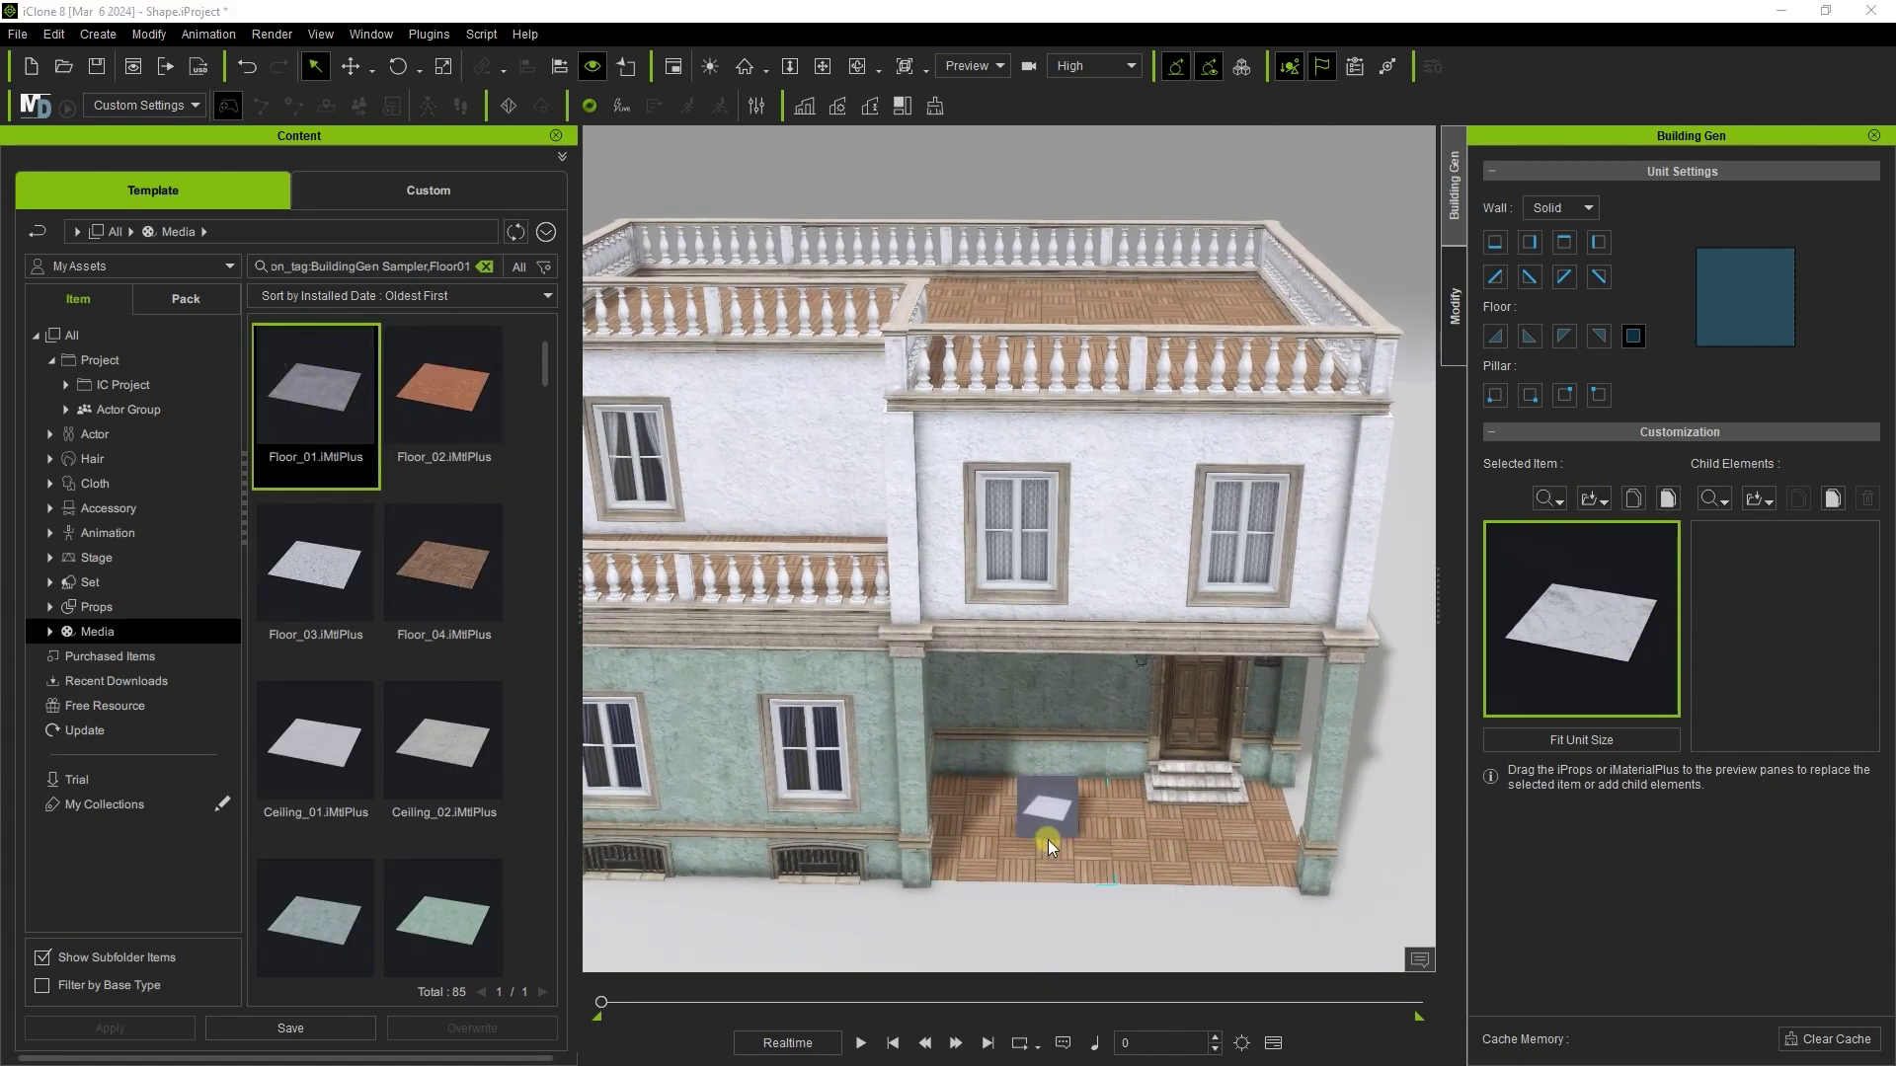
left_click_drag(1048, 840, 1051, 838)
Try Floor_01.iMtlPlus on the roof floor, and apply Floor_03.iMtlPlus to the roof and balcony floors
right_click_drag(1117, 500, 1071, 547)
left_click_drag(1142, 531, 1140, 533)
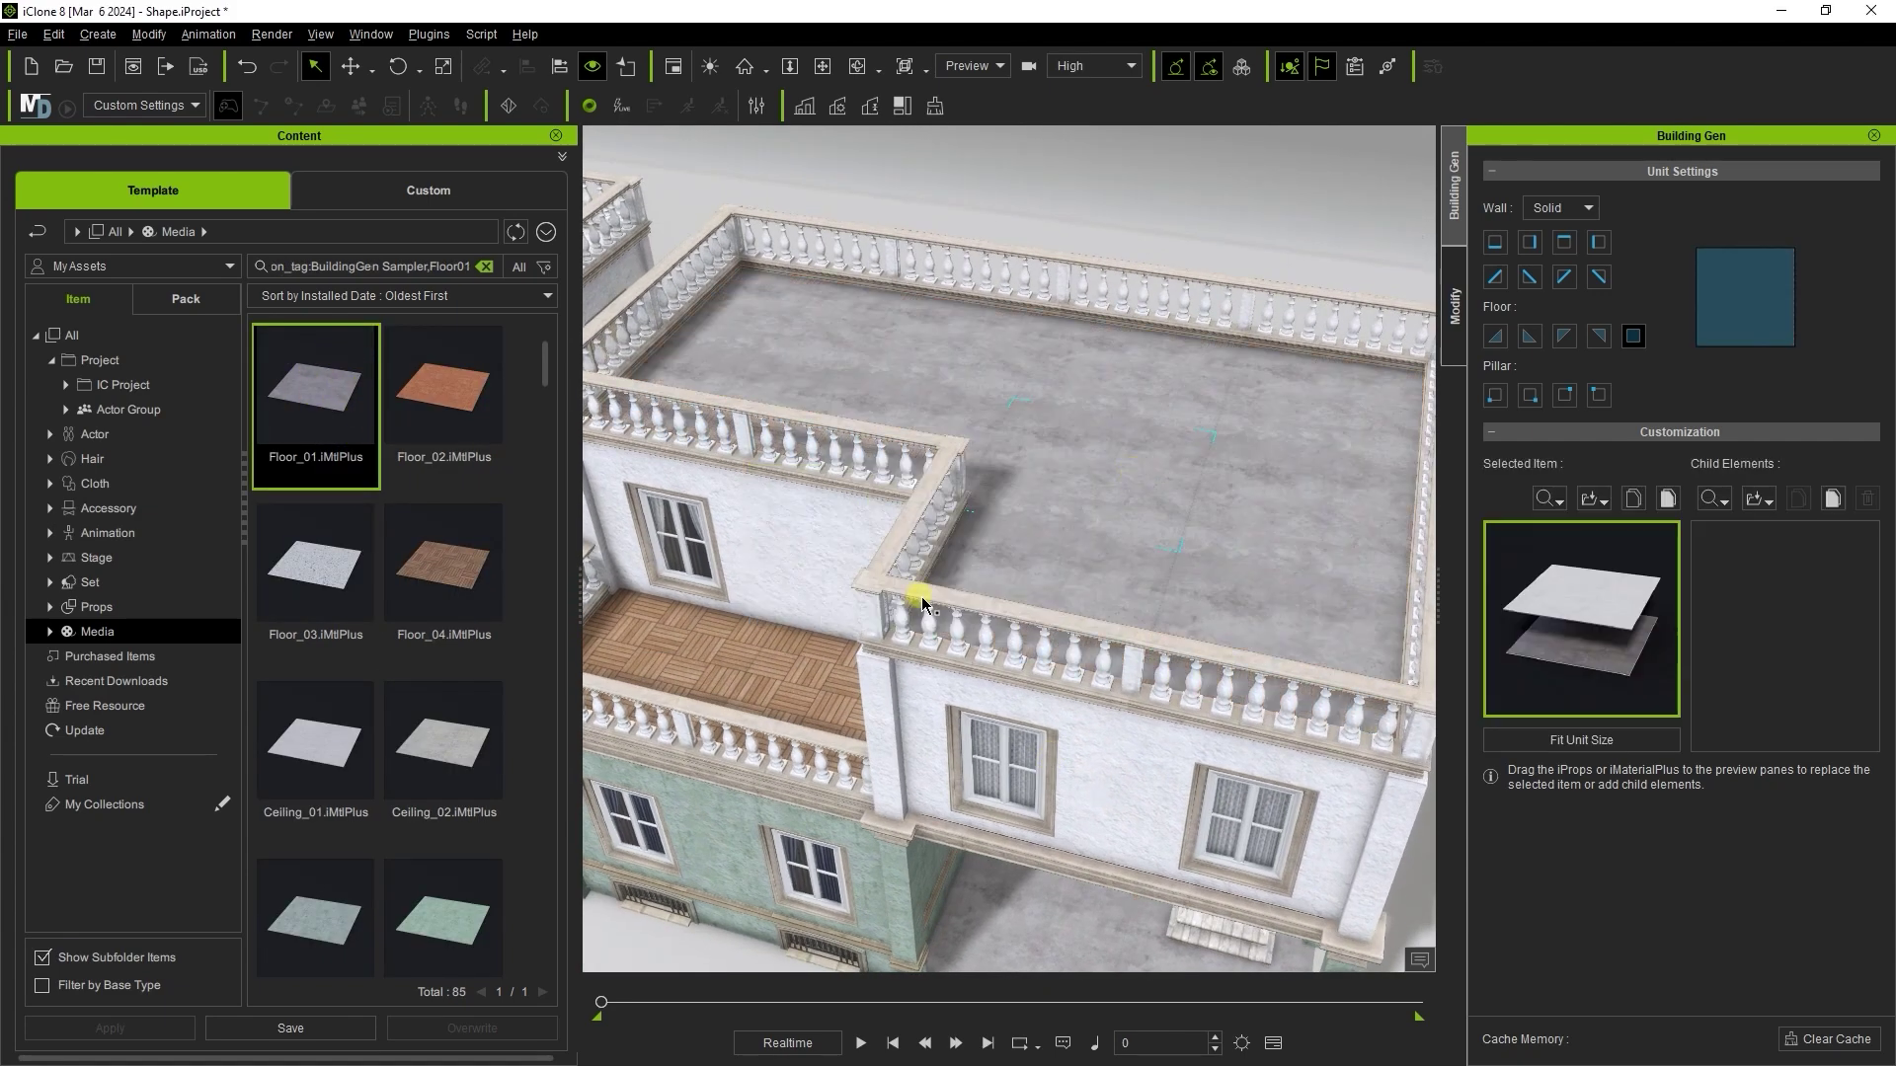
right_click_drag(918, 596, 1325, 655)
middle_click_drag(1324, 656, 736, 667)
left_click_drag(324, 579, 1235, 453)
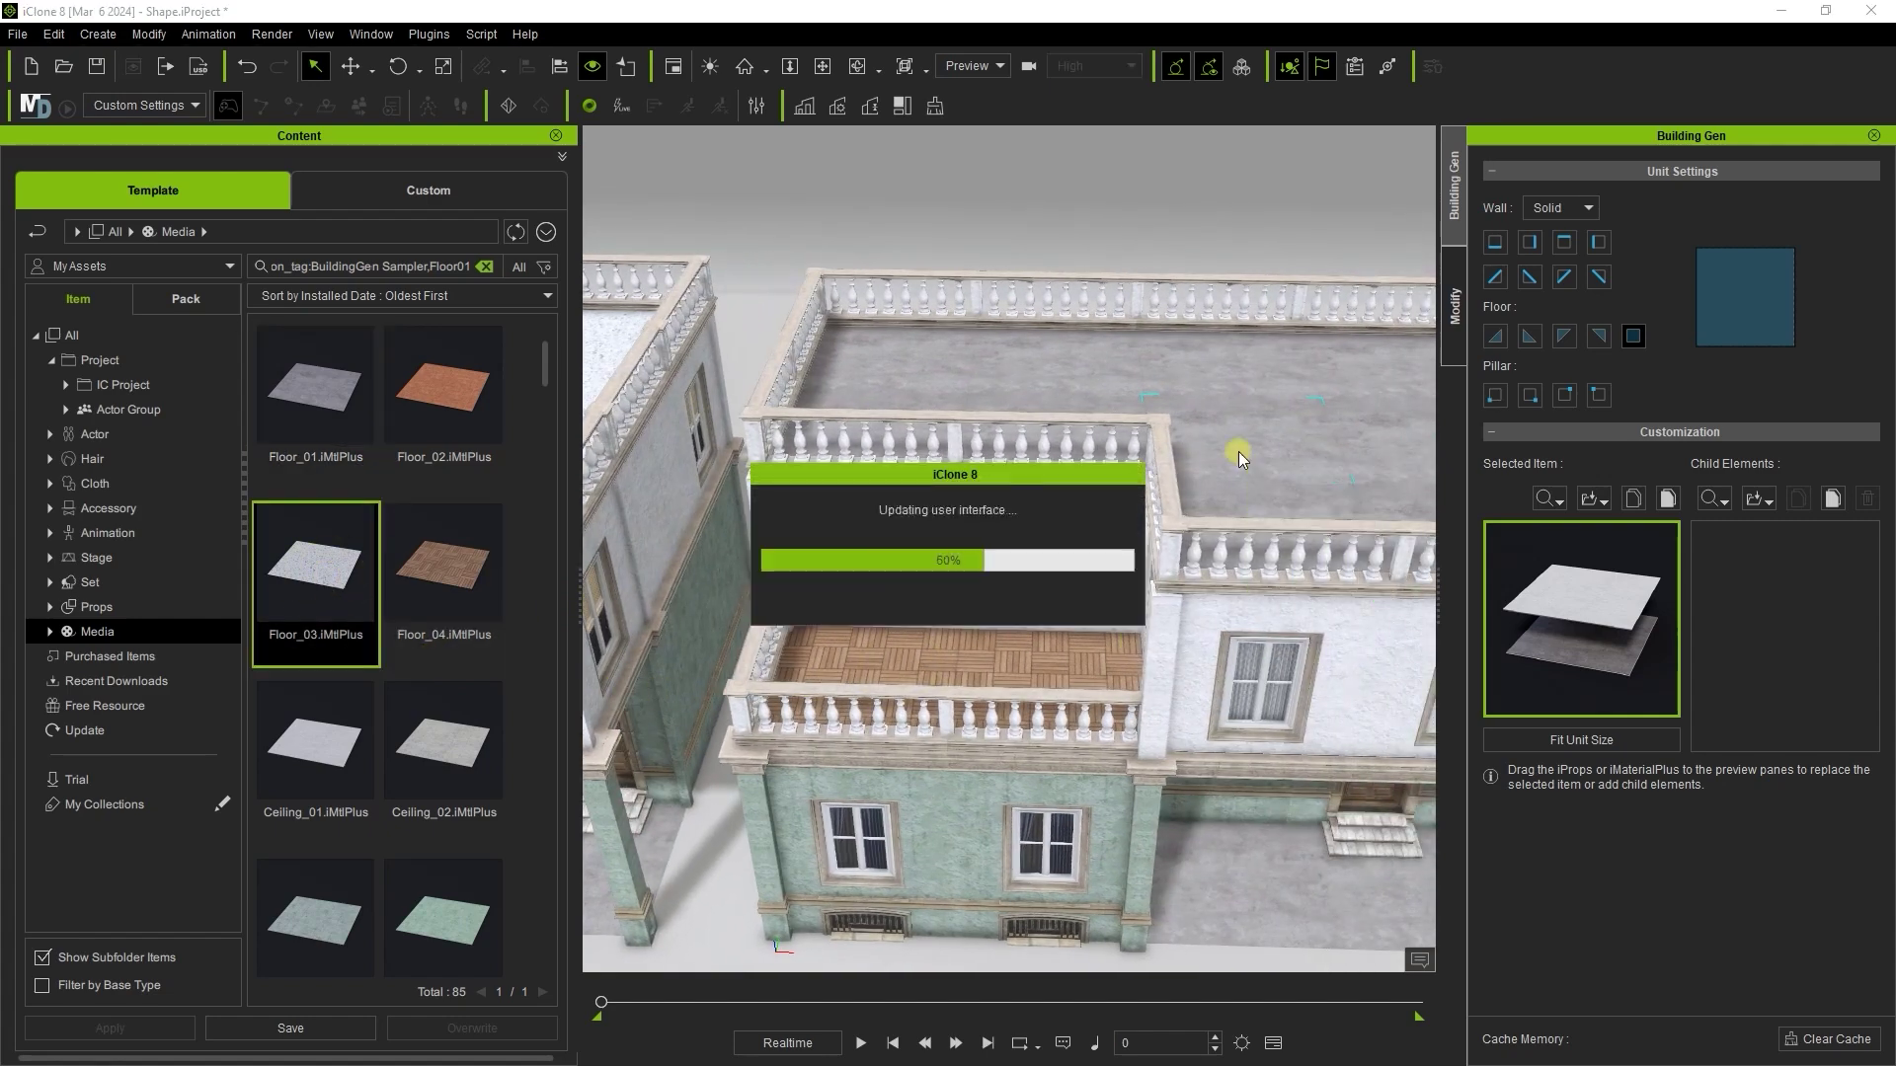
middle_click_drag(1235, 453, 1083, 456)
left_click_drag(302, 564, 846, 660)
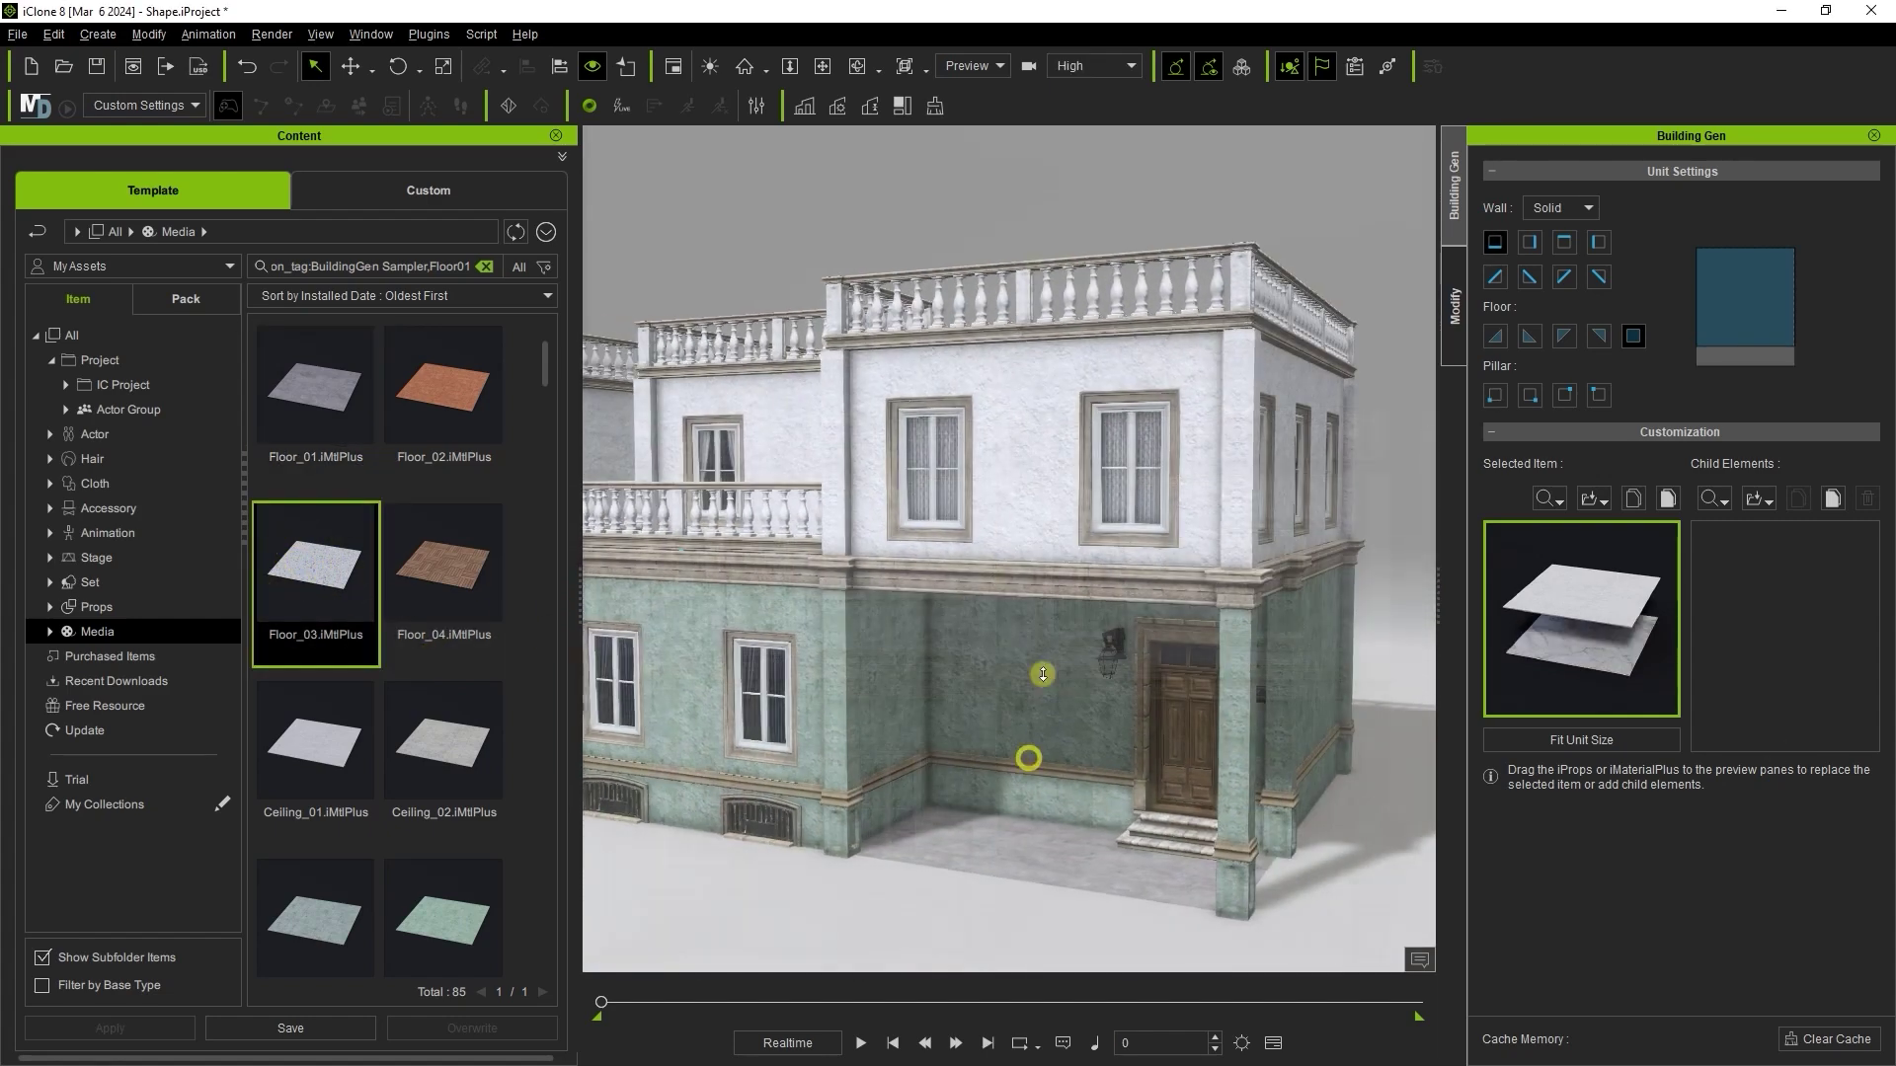
Search materials for the wall lamps beside the porch door and apply StreetLamp_N.iMtlPlus to them
scroll(1024, 762, "up", 5)
right_click_drag(1144, 474, 1170, 556)
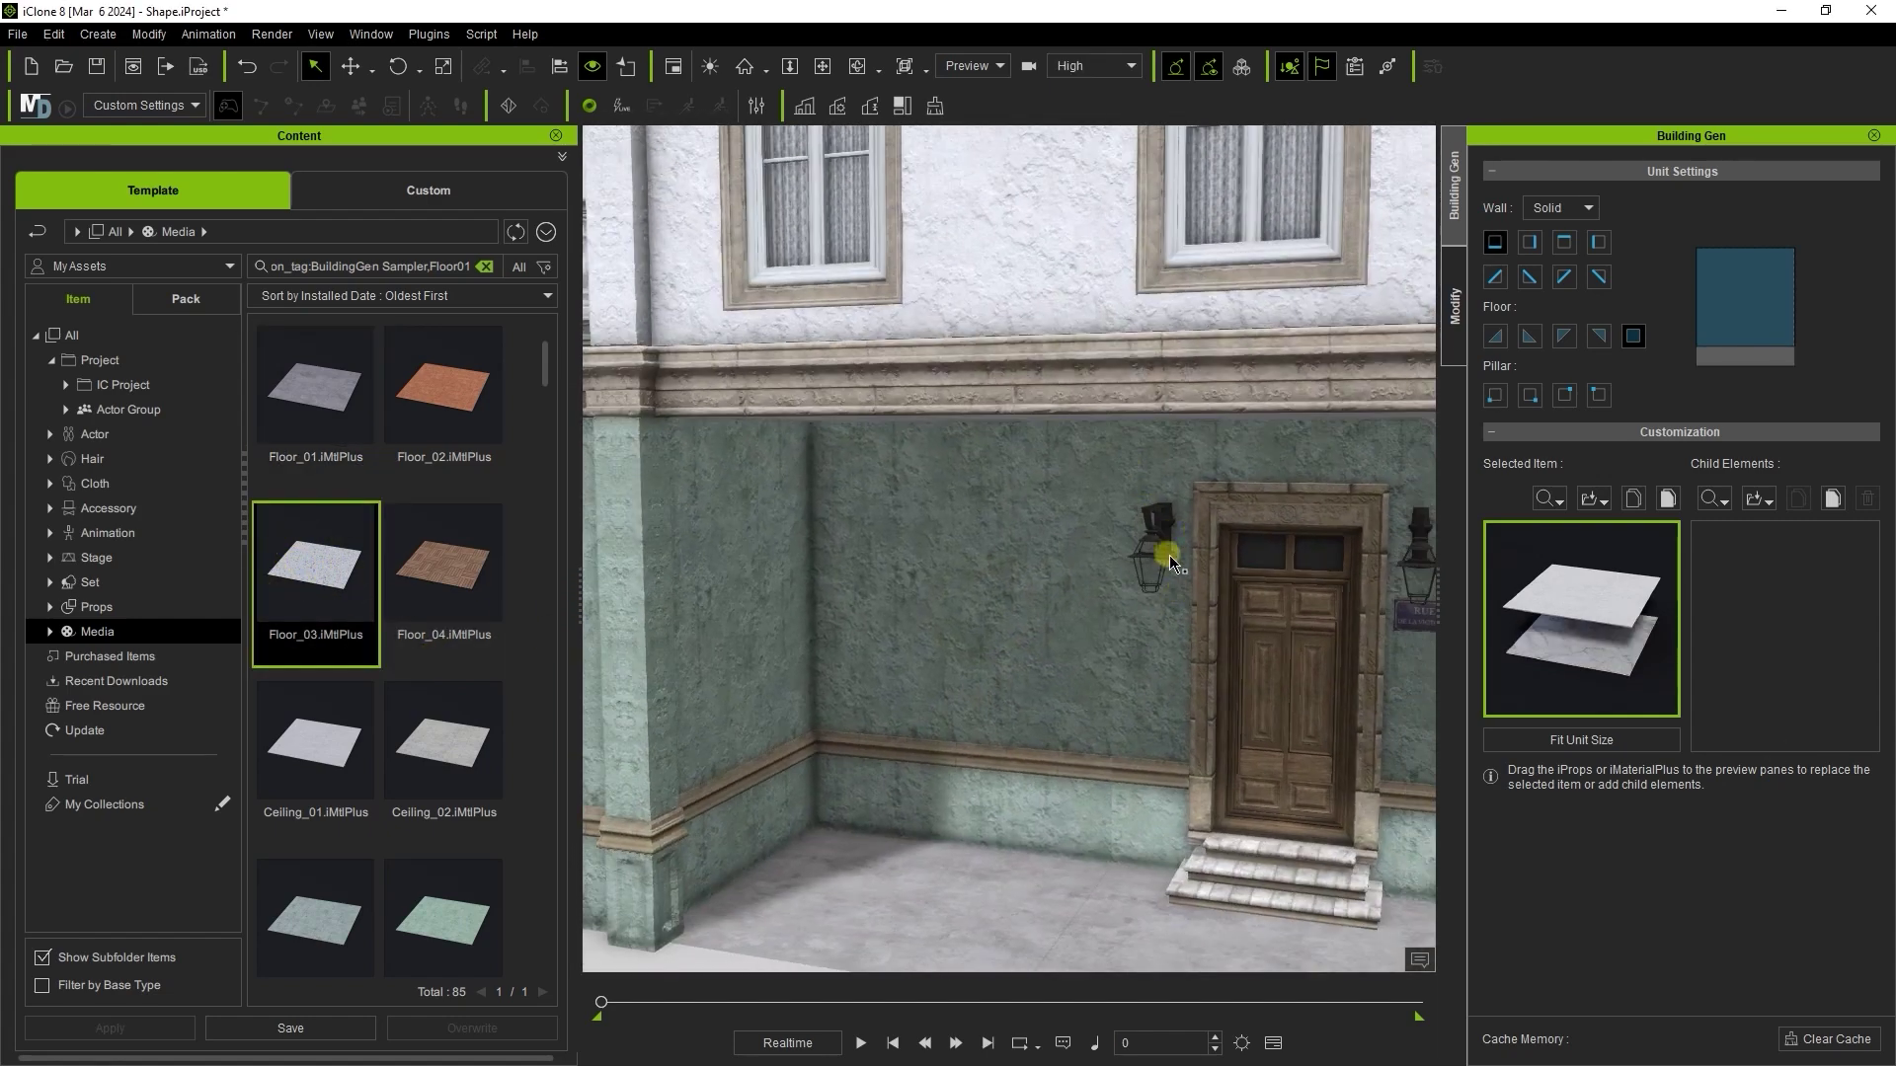
left_click(1160, 574)
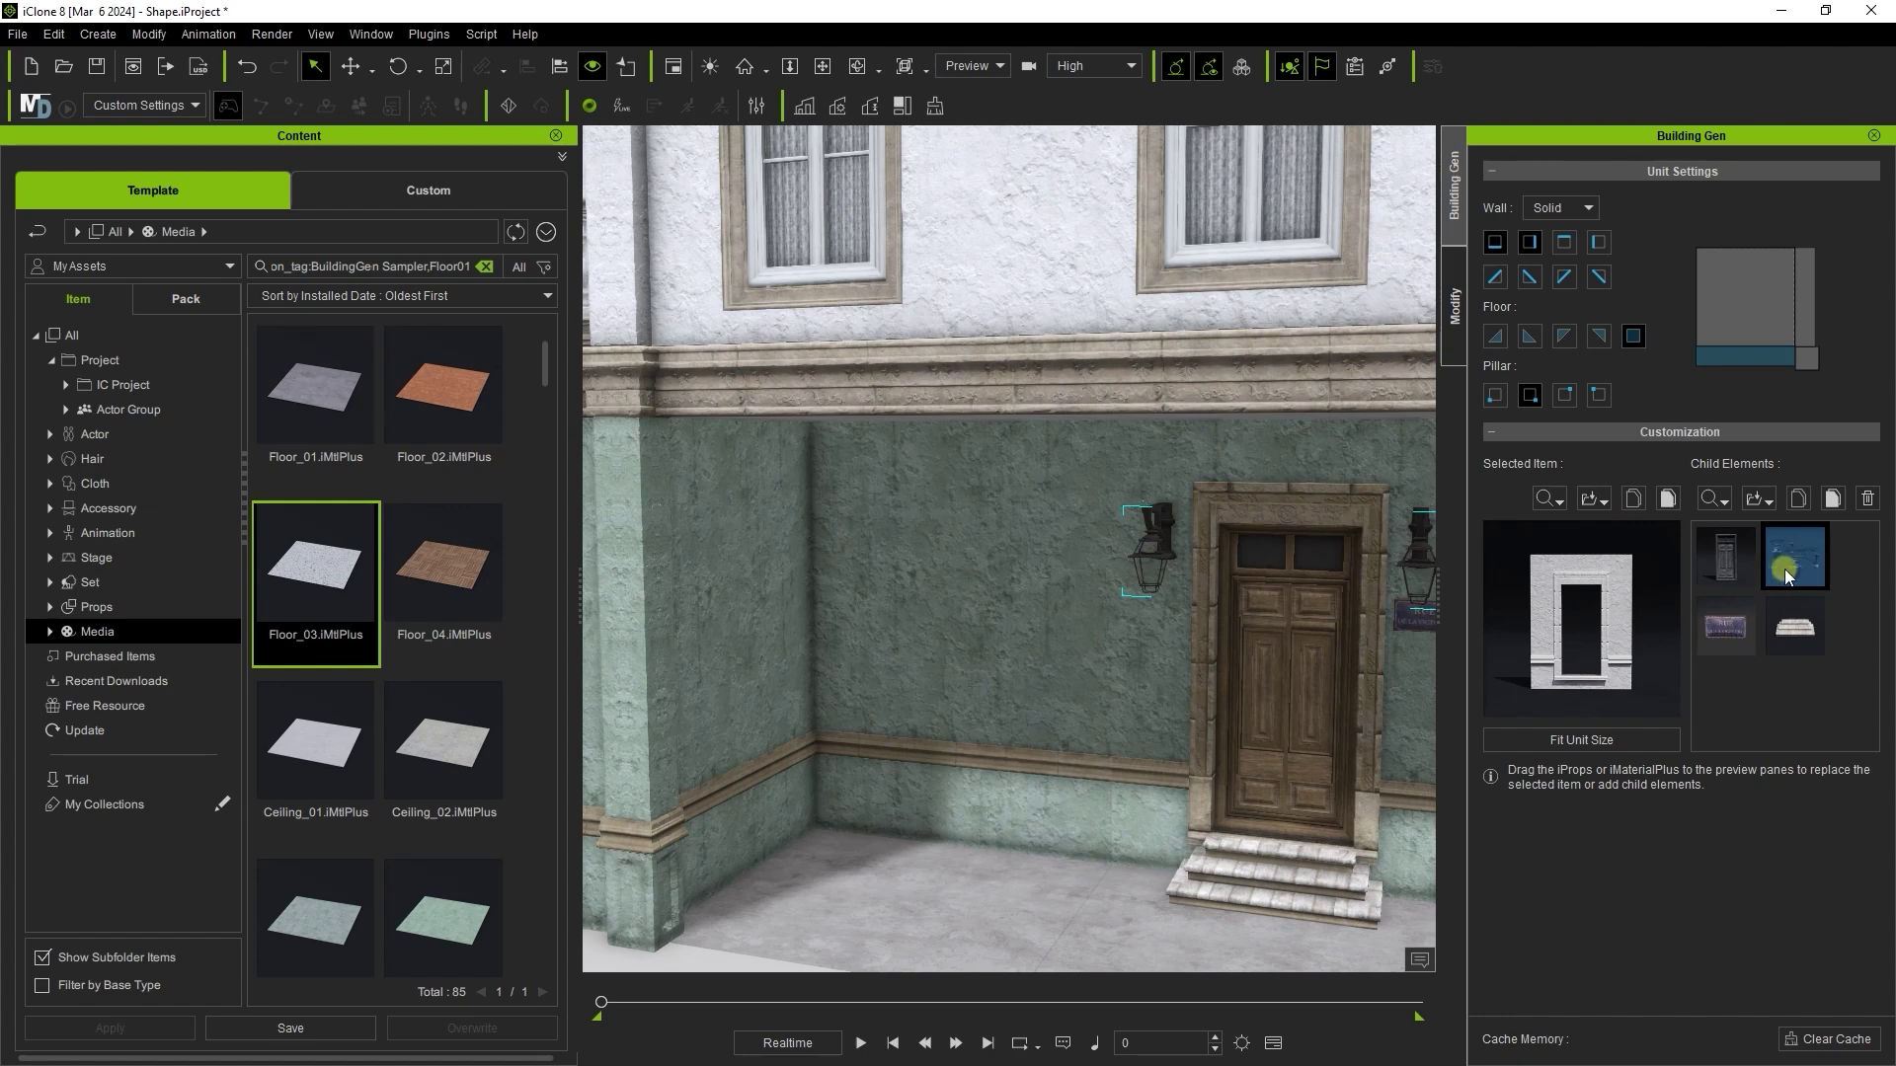
left_click(1723, 500)
left_click(1740, 625)
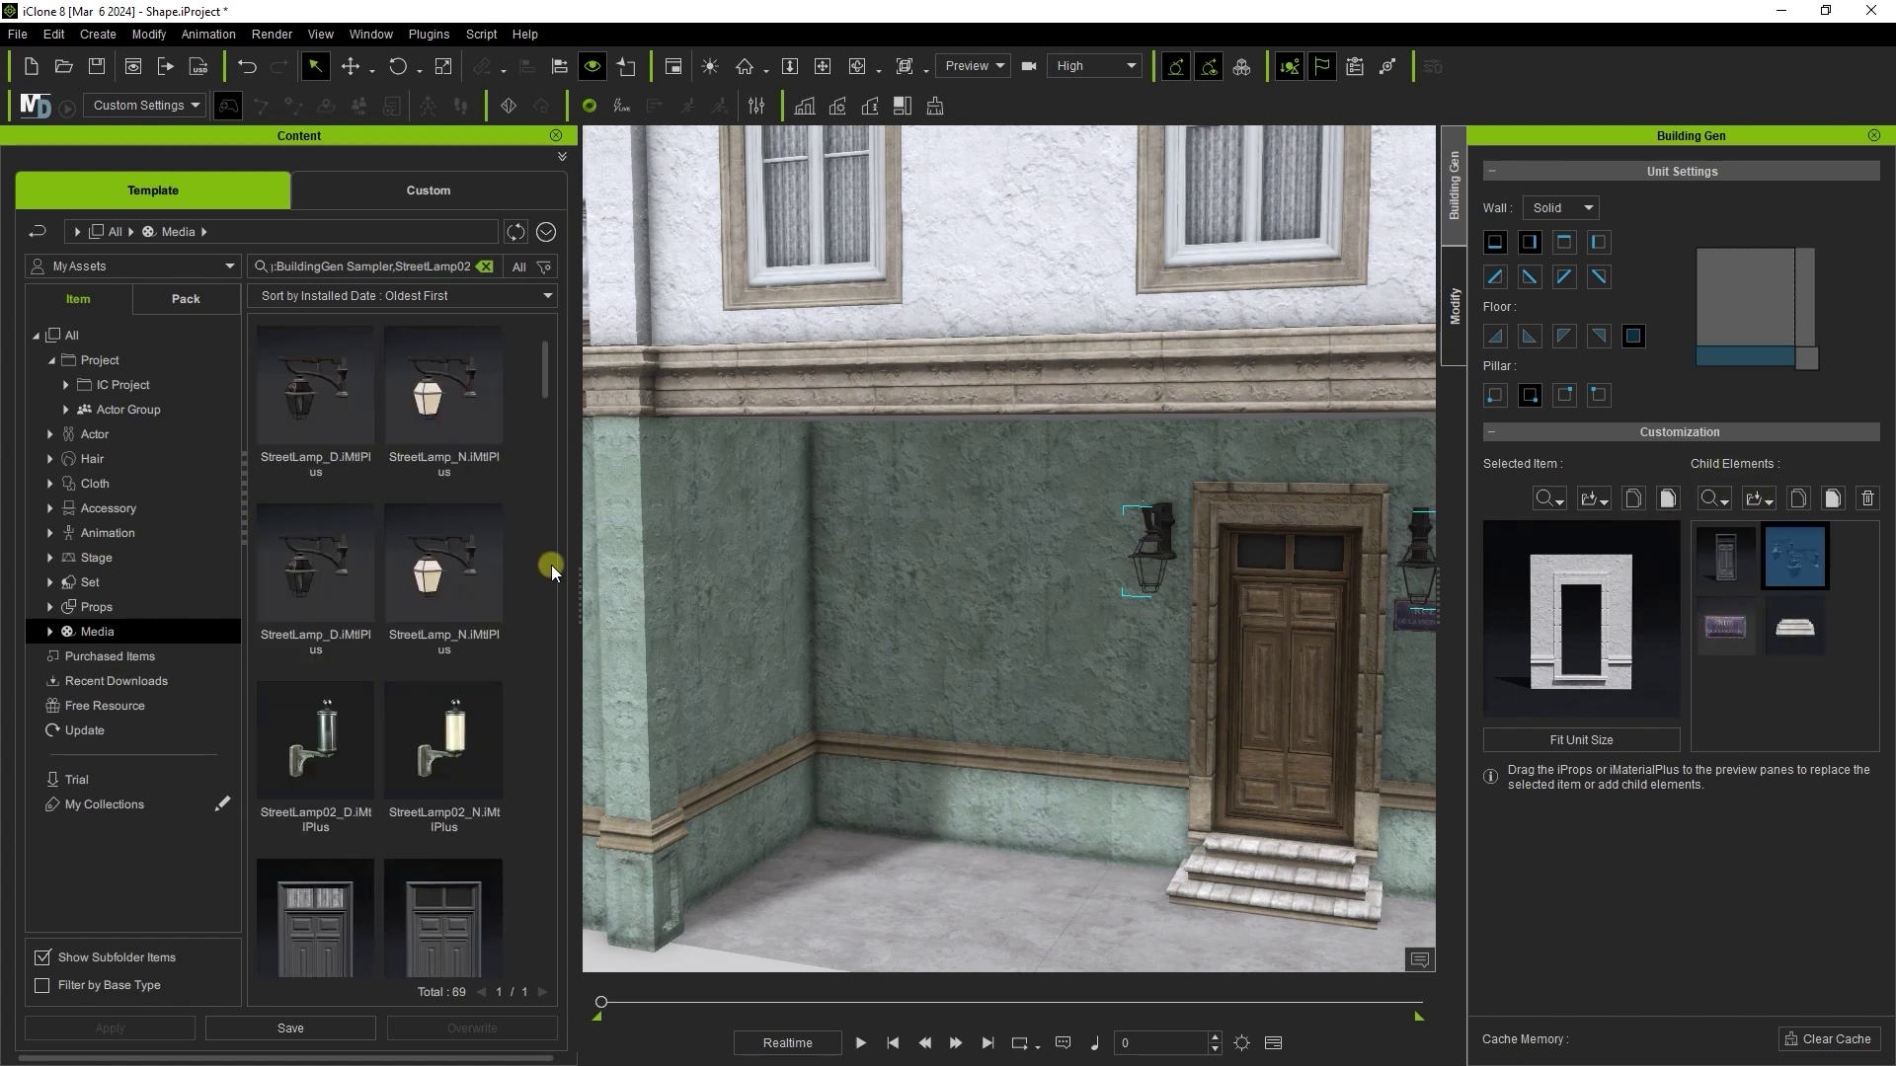
left_click(457, 411)
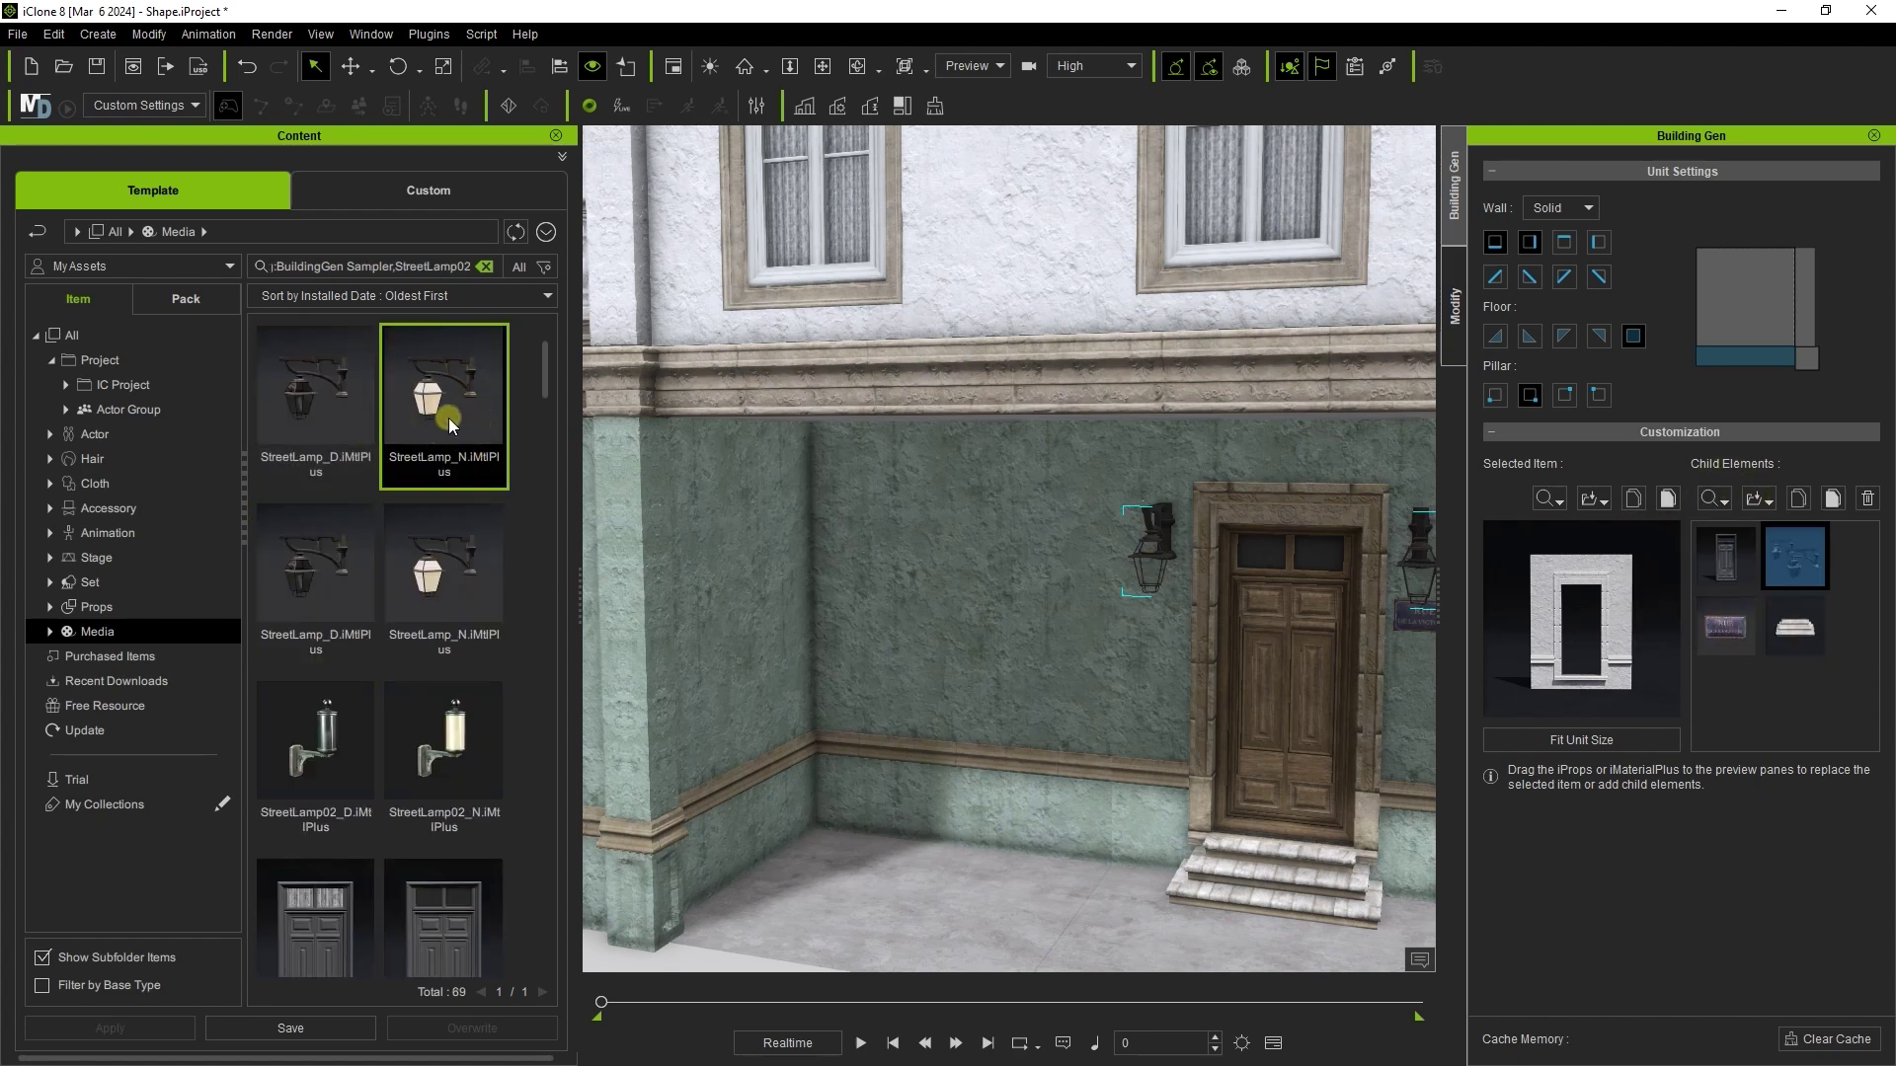
left_click_drag(447, 418, 1155, 538)
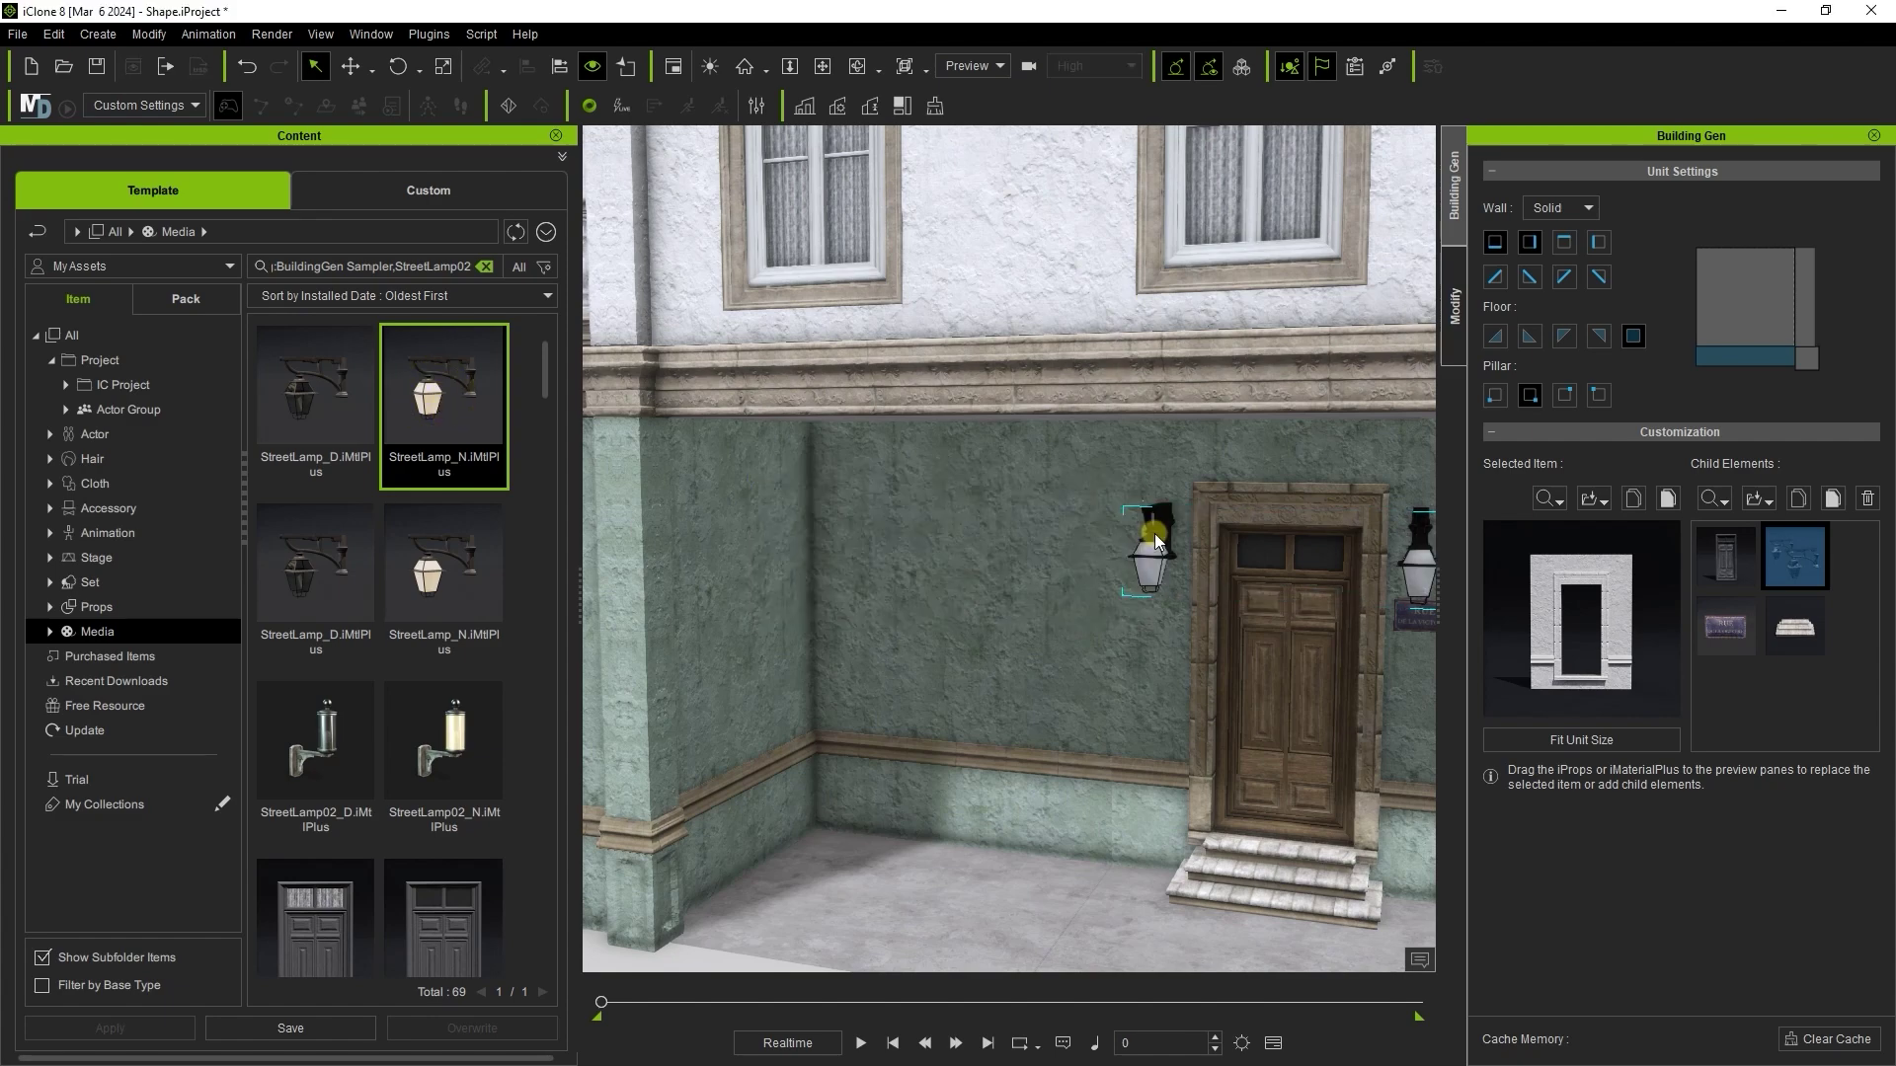
right_click_drag(1261, 610, 1224, 602)
scroll(1215, 632, "up", 2)
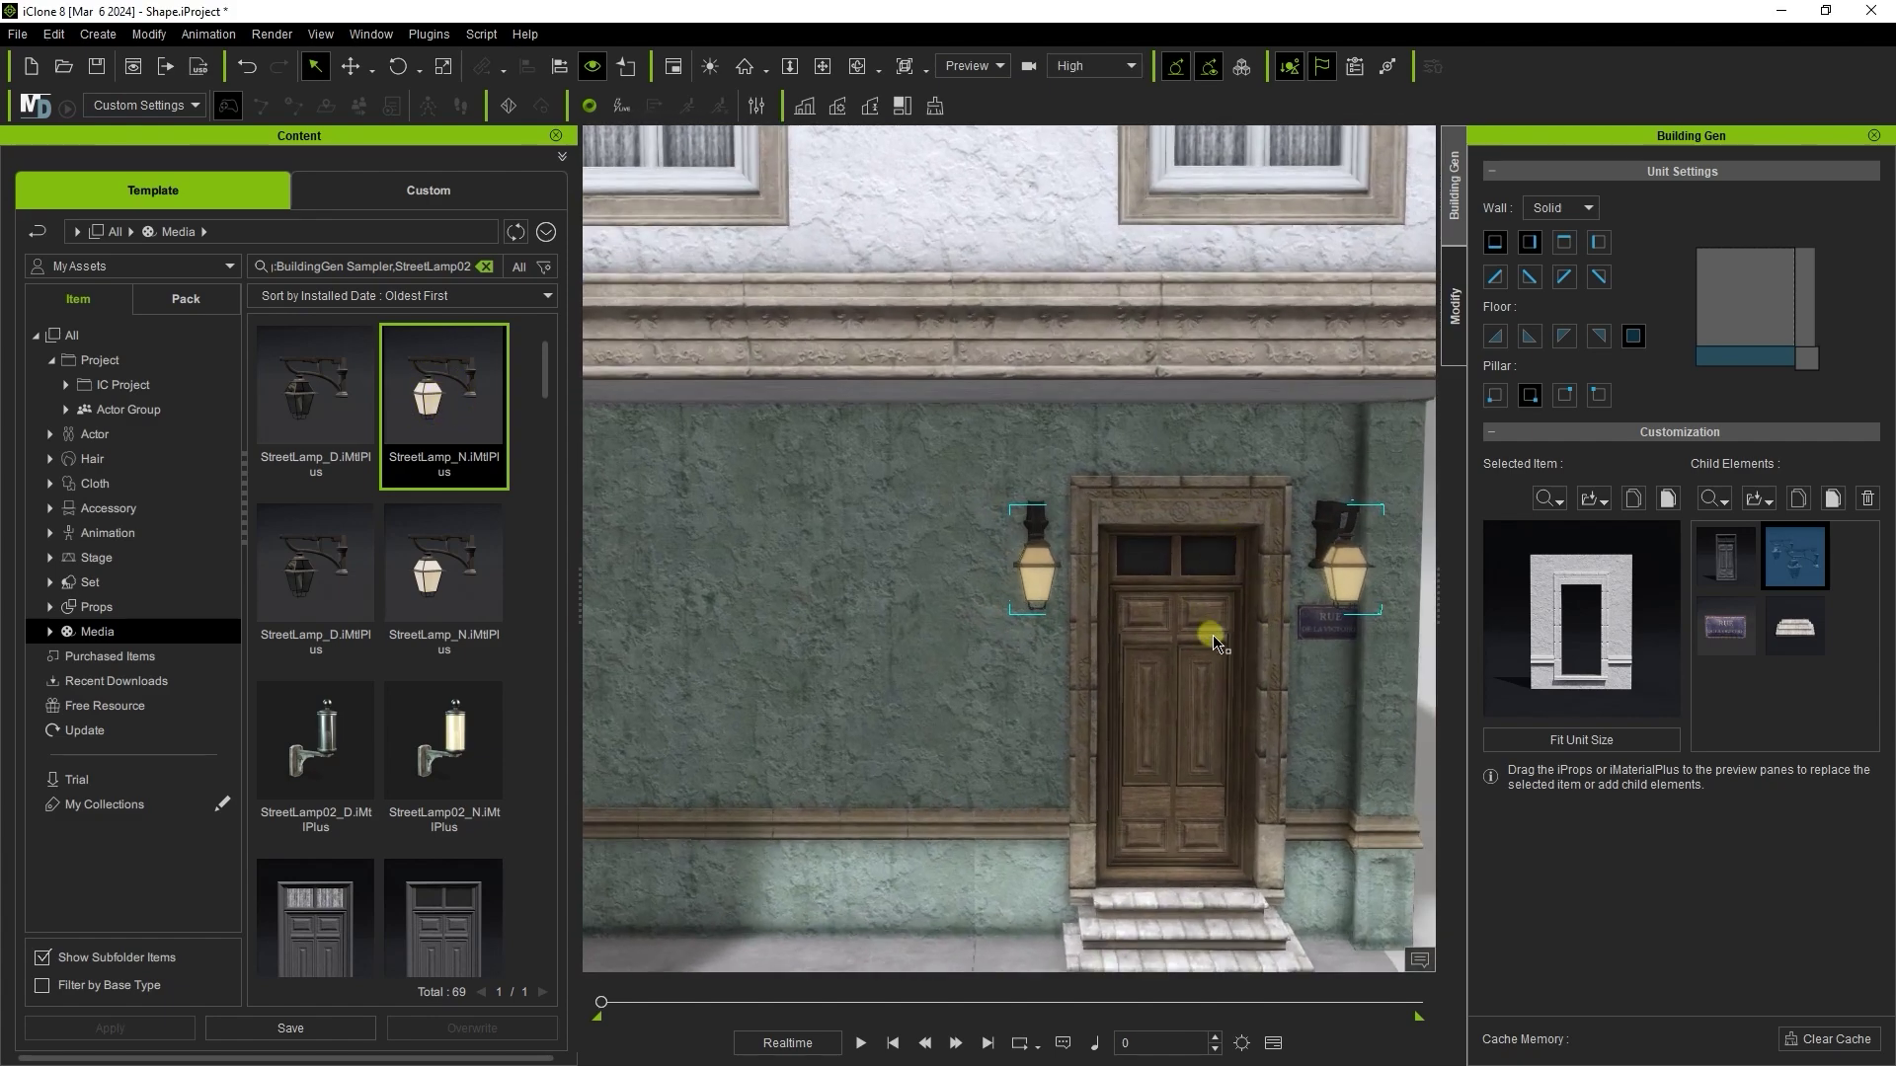
Search materials for the porch's front door and apply the variant with lit glass panes
left_click(1726, 628)
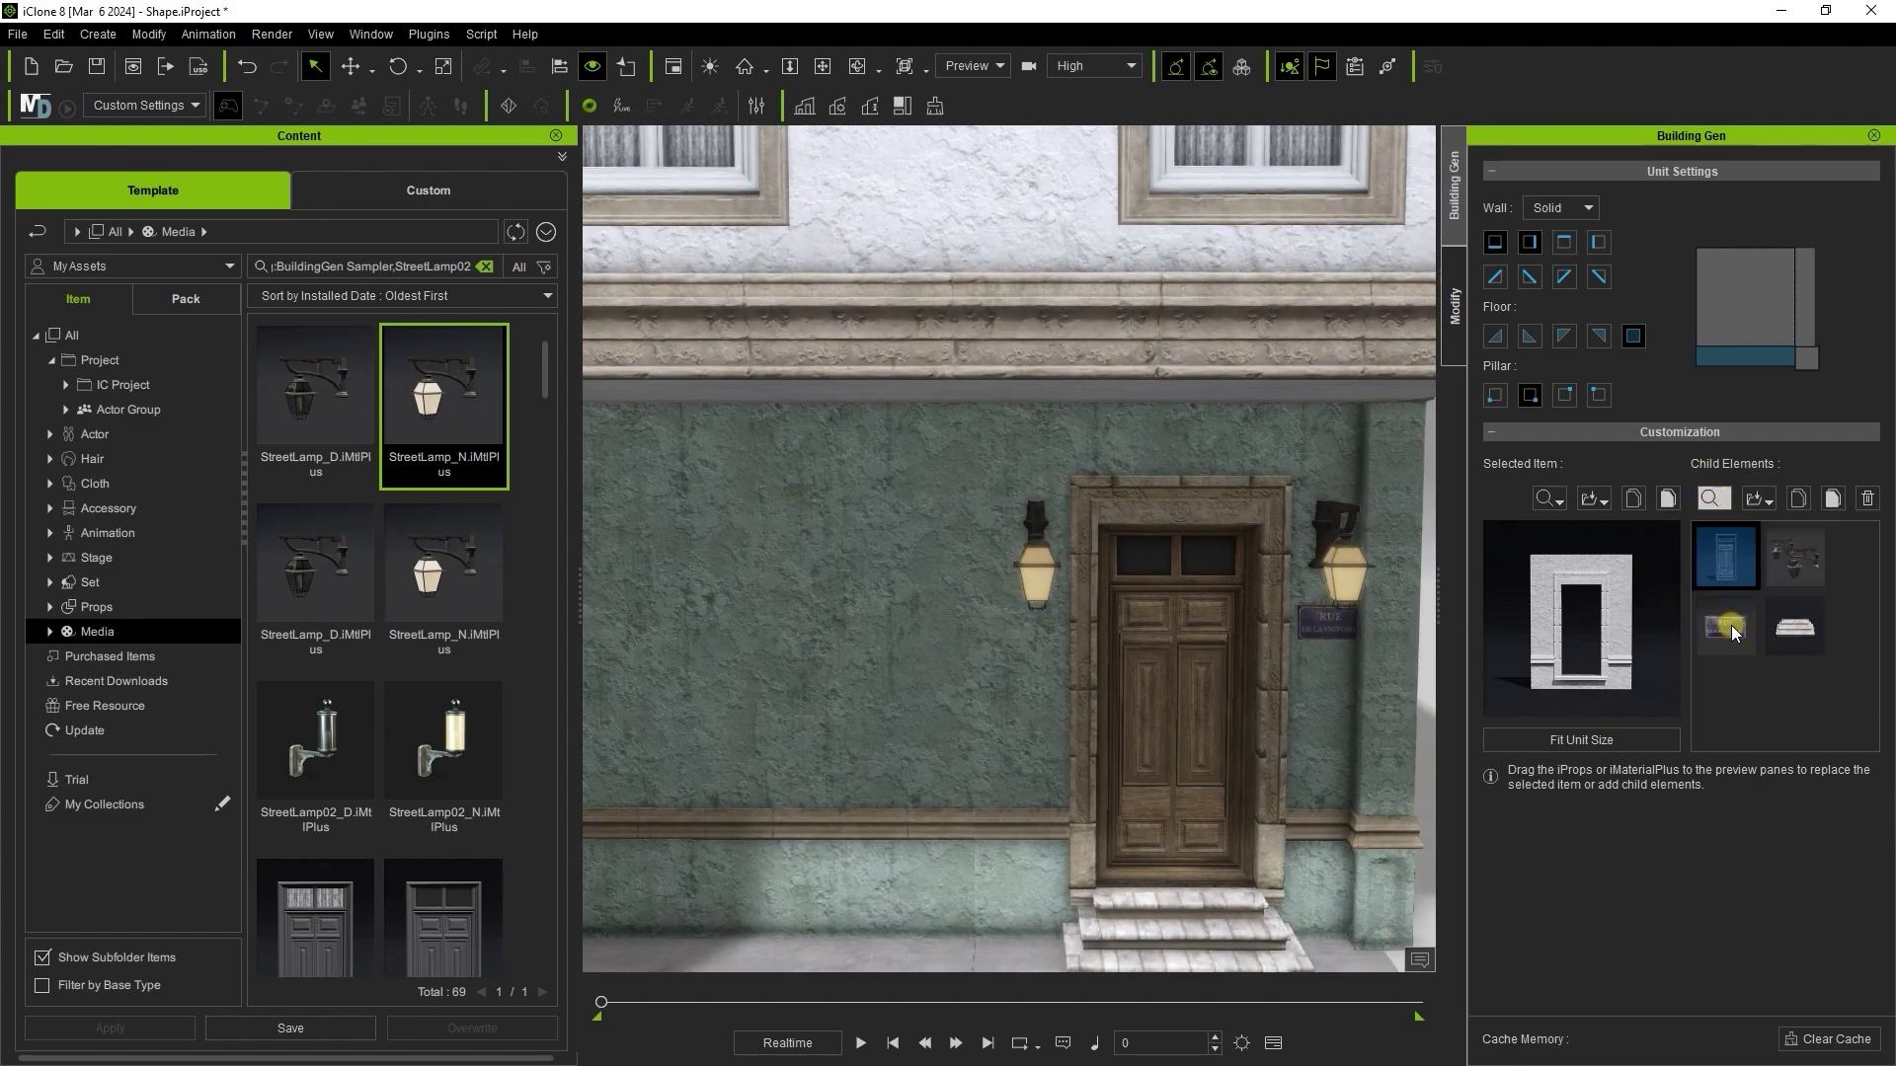
left_click_drag(305, 567, 1149, 677)
right_click_drag(1148, 676, 851, 750)
scroll(1062, 732, "down", 3)
right_click_drag(1063, 732, 1020, 691)
scroll(1020, 692, "up", 2)
Show the BuildingGen Sampler pack's Element props unfiltered and add PottedPlant_02.iProp as a child element of the porch floor
left_click(178, 299)
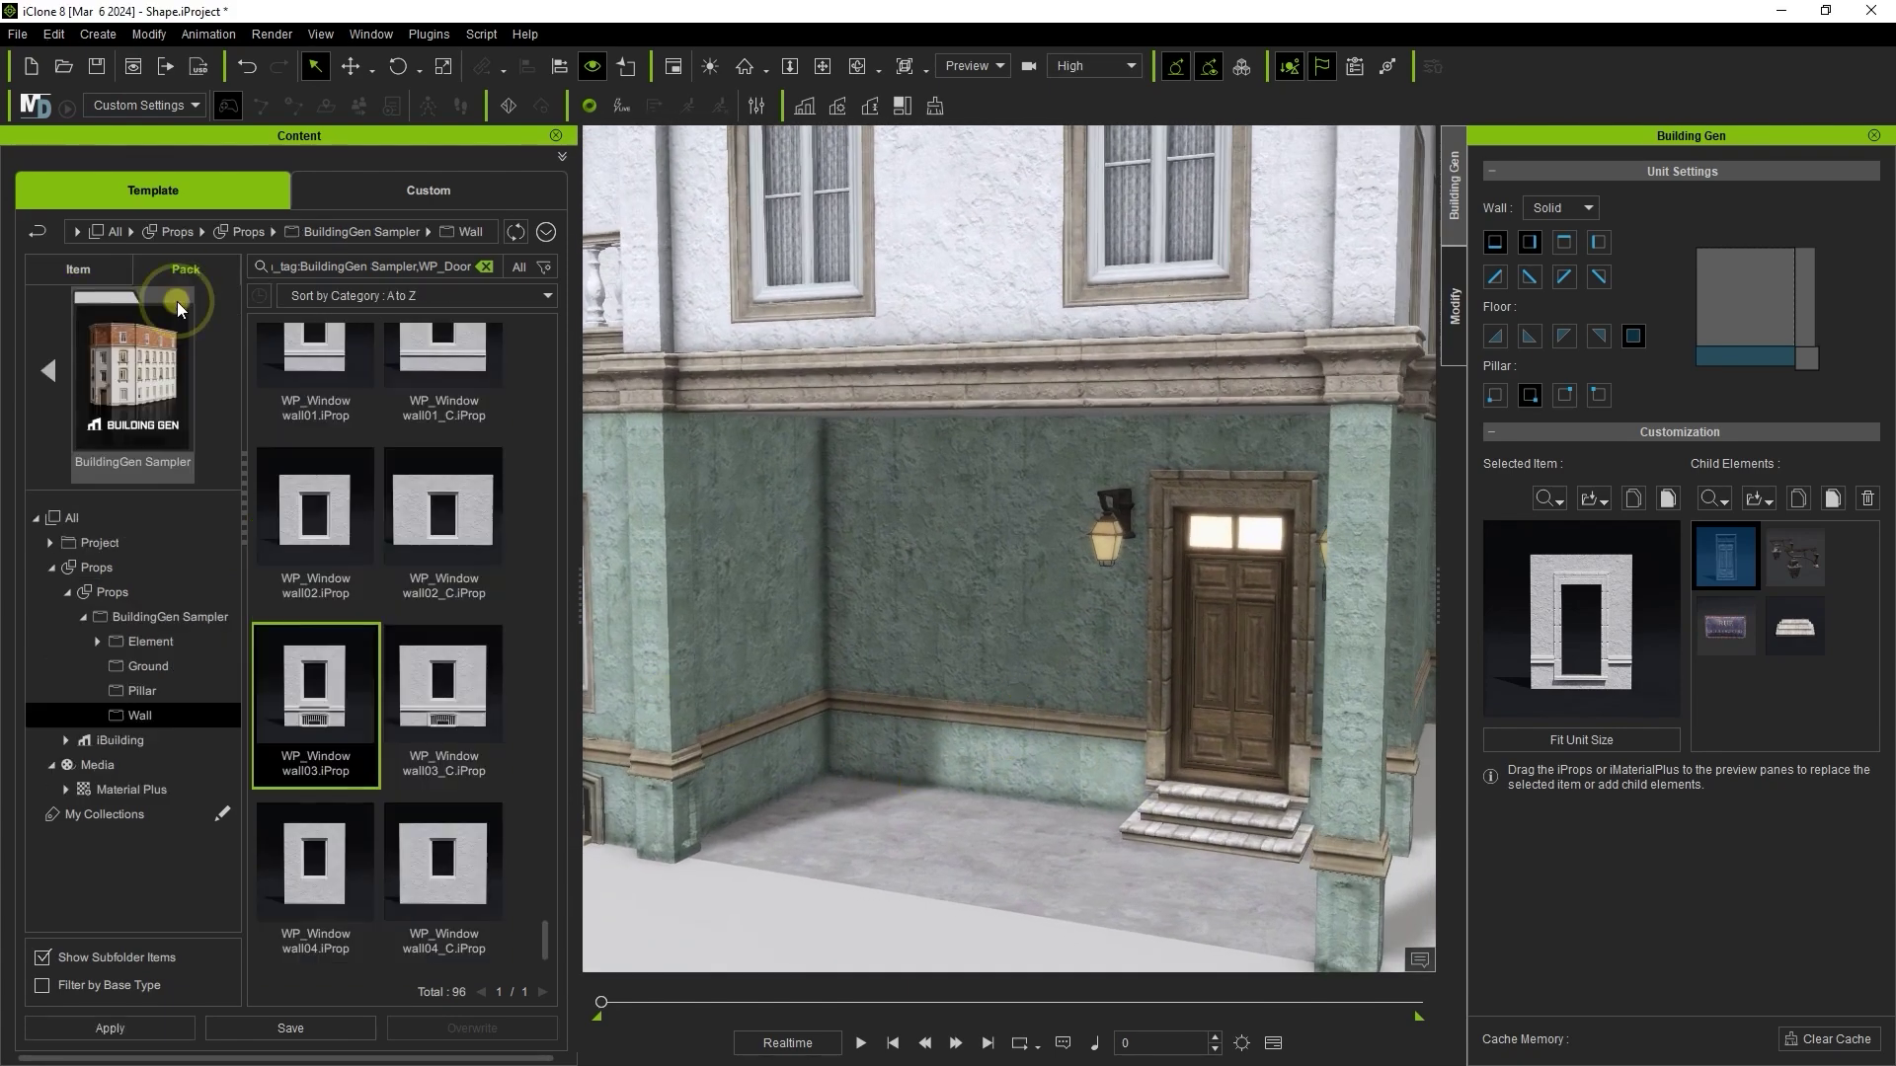
left_click(95, 642)
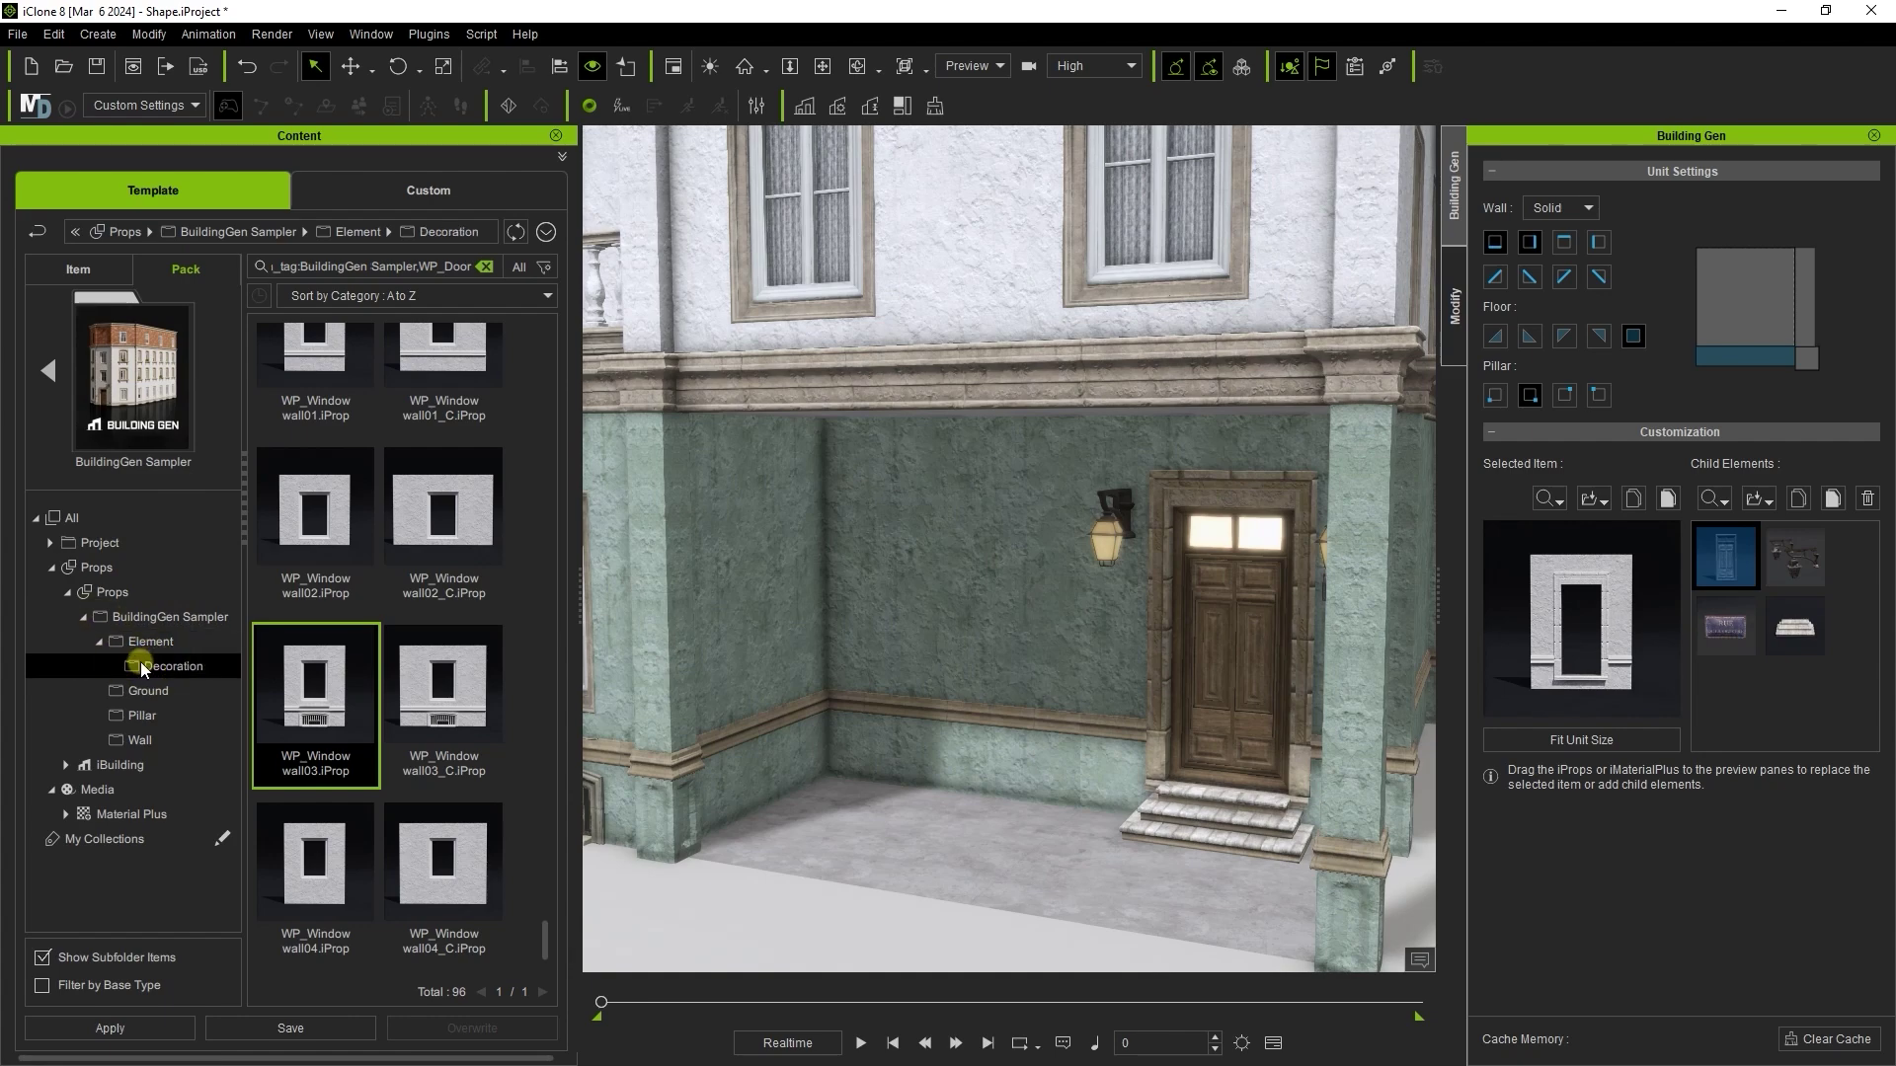
left_click(481, 268)
left_click(152, 643)
left_click_drag(546, 426, 536, 831)
left_click(456, 464)
right_click_drag(1022, 708, 934, 808)
scroll(934, 808, "up", 2)
left_click(934, 792)
left_click(878, 861)
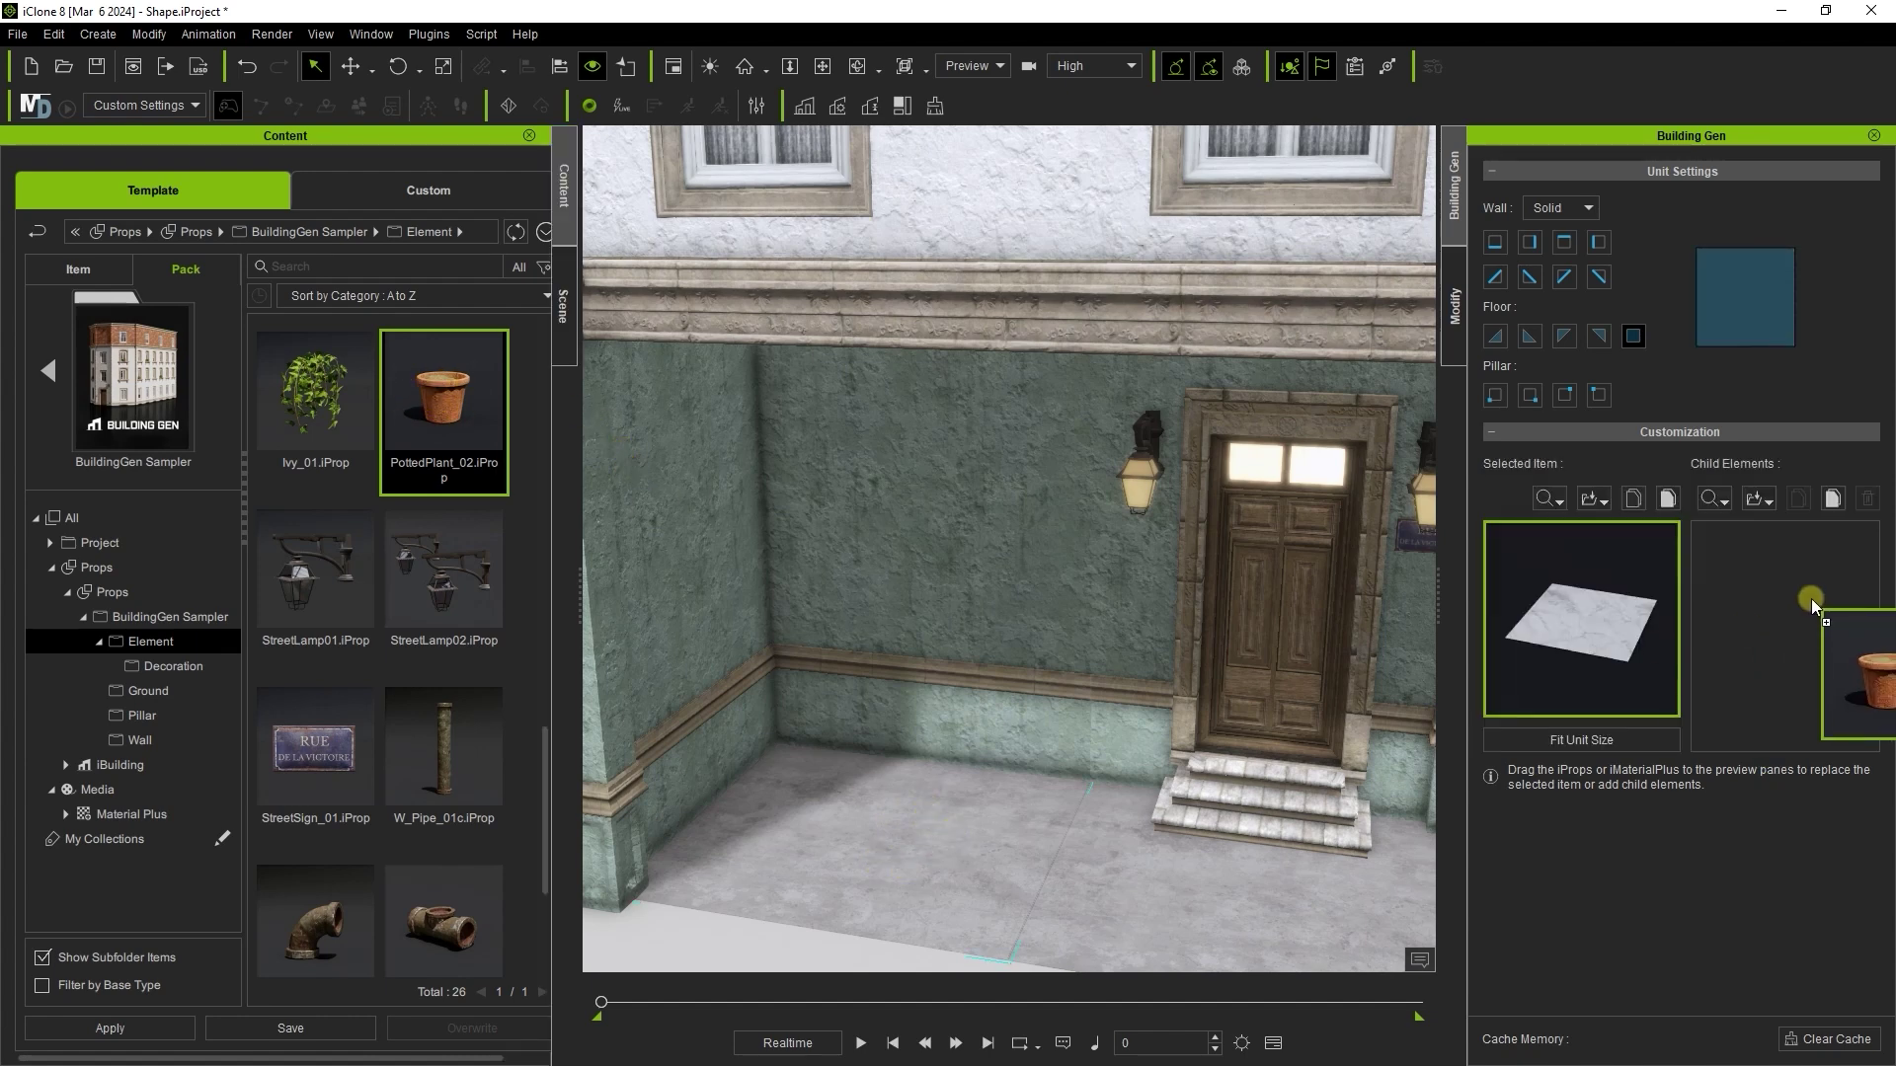
left_click_drag(1811, 599, 1797, 626)
Add Ivy_01.iProp as a child element of the porch floor and raise it to sit in the pot
left_click(312, 406)
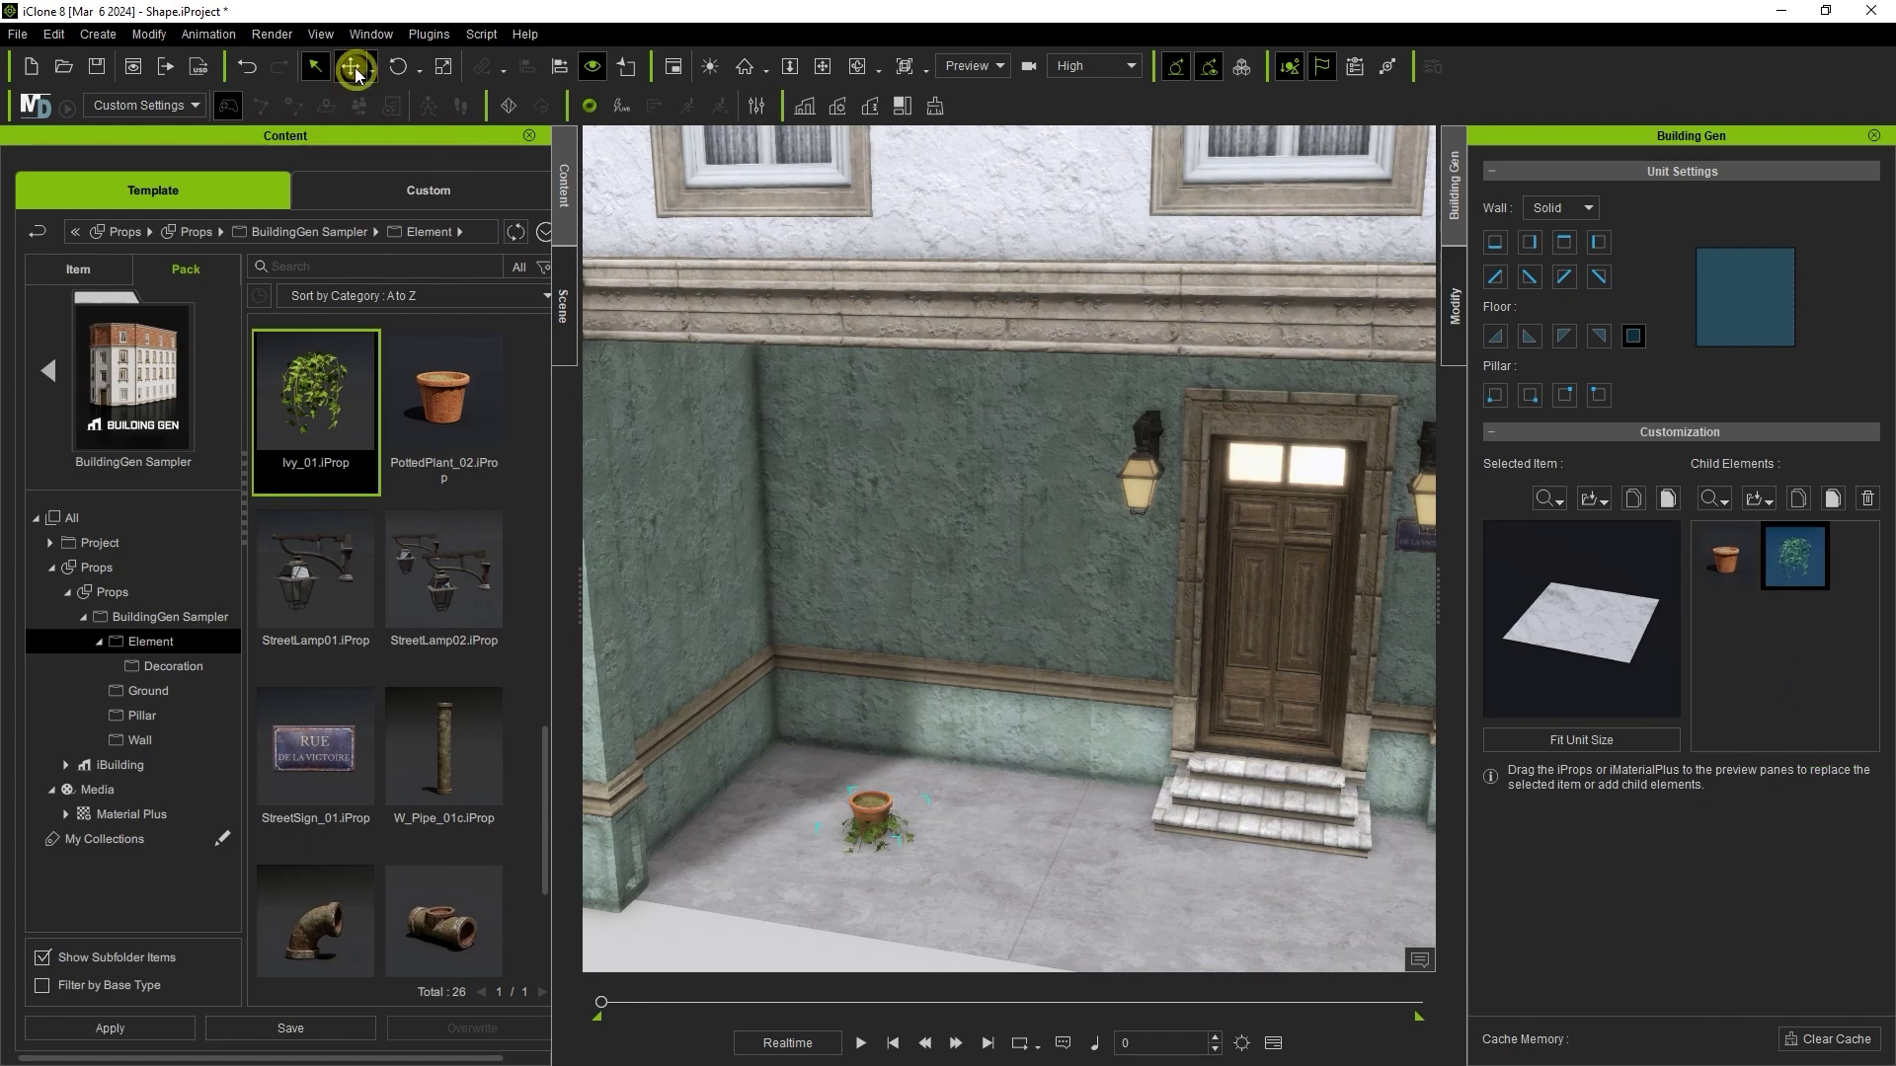
middle_click_drag(1033, 847, 1190, 642)
scroll(1083, 726, "up", 5)
right_click_drag(1190, 641, 1086, 681)
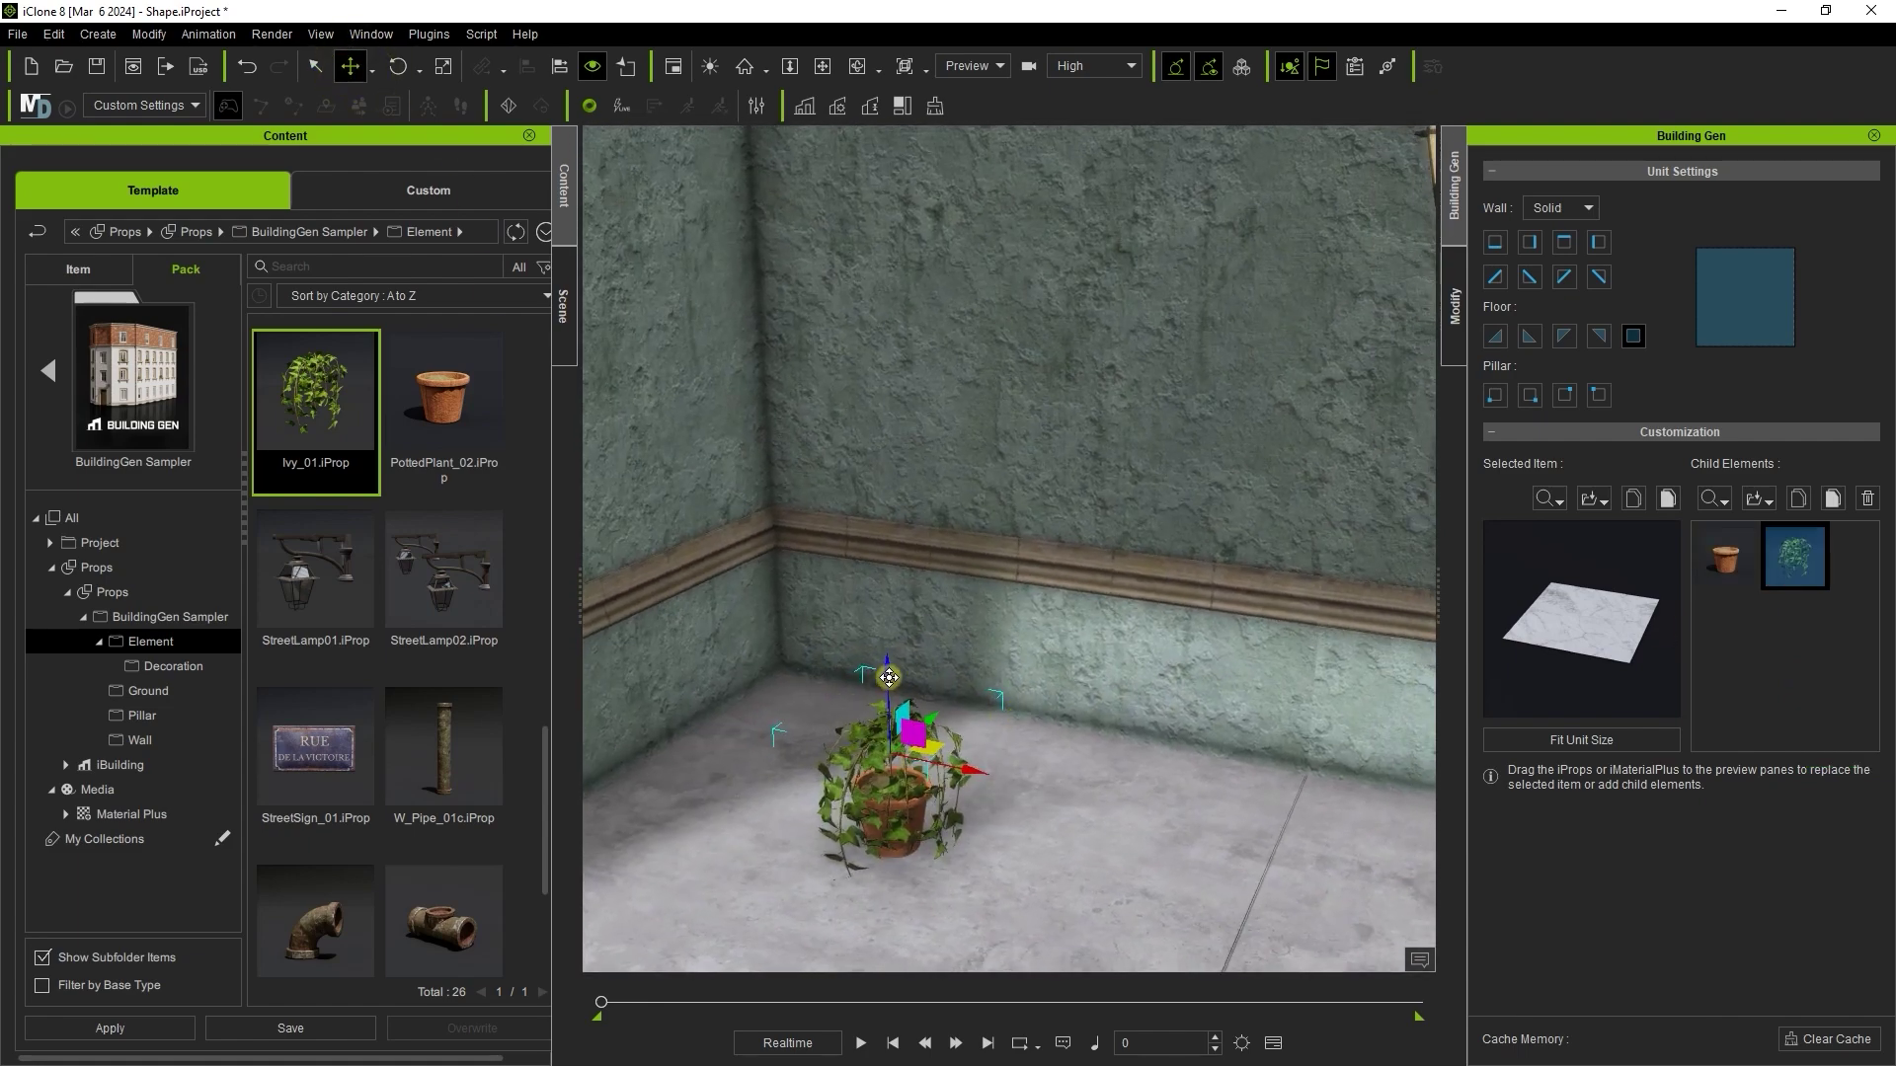
left_click_drag(889, 677, 898, 660)
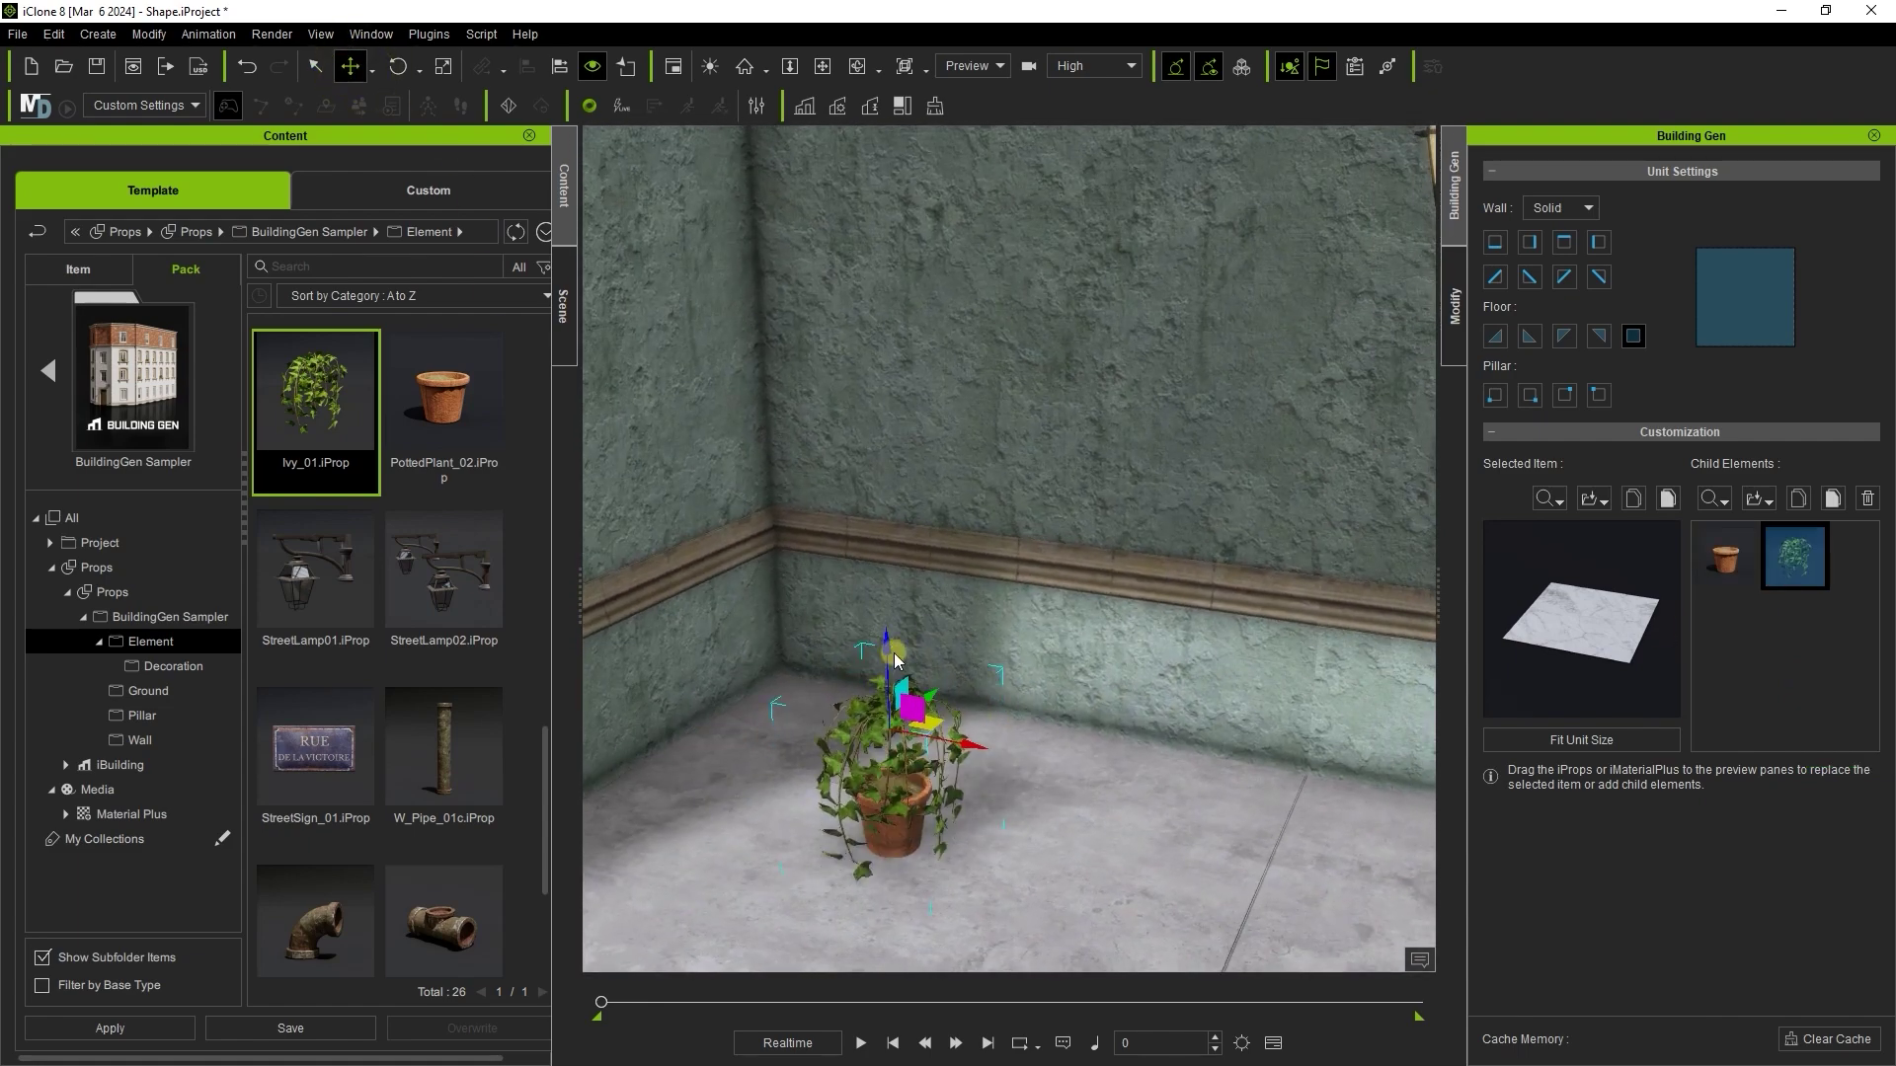
Move the pot and ivy together into the porch's back corner beside the side wall
left_click_drag(934, 783, 790, 720)
scroll(1018, 751, "down", 4)
right_click_drag(1017, 751, 1032, 706)
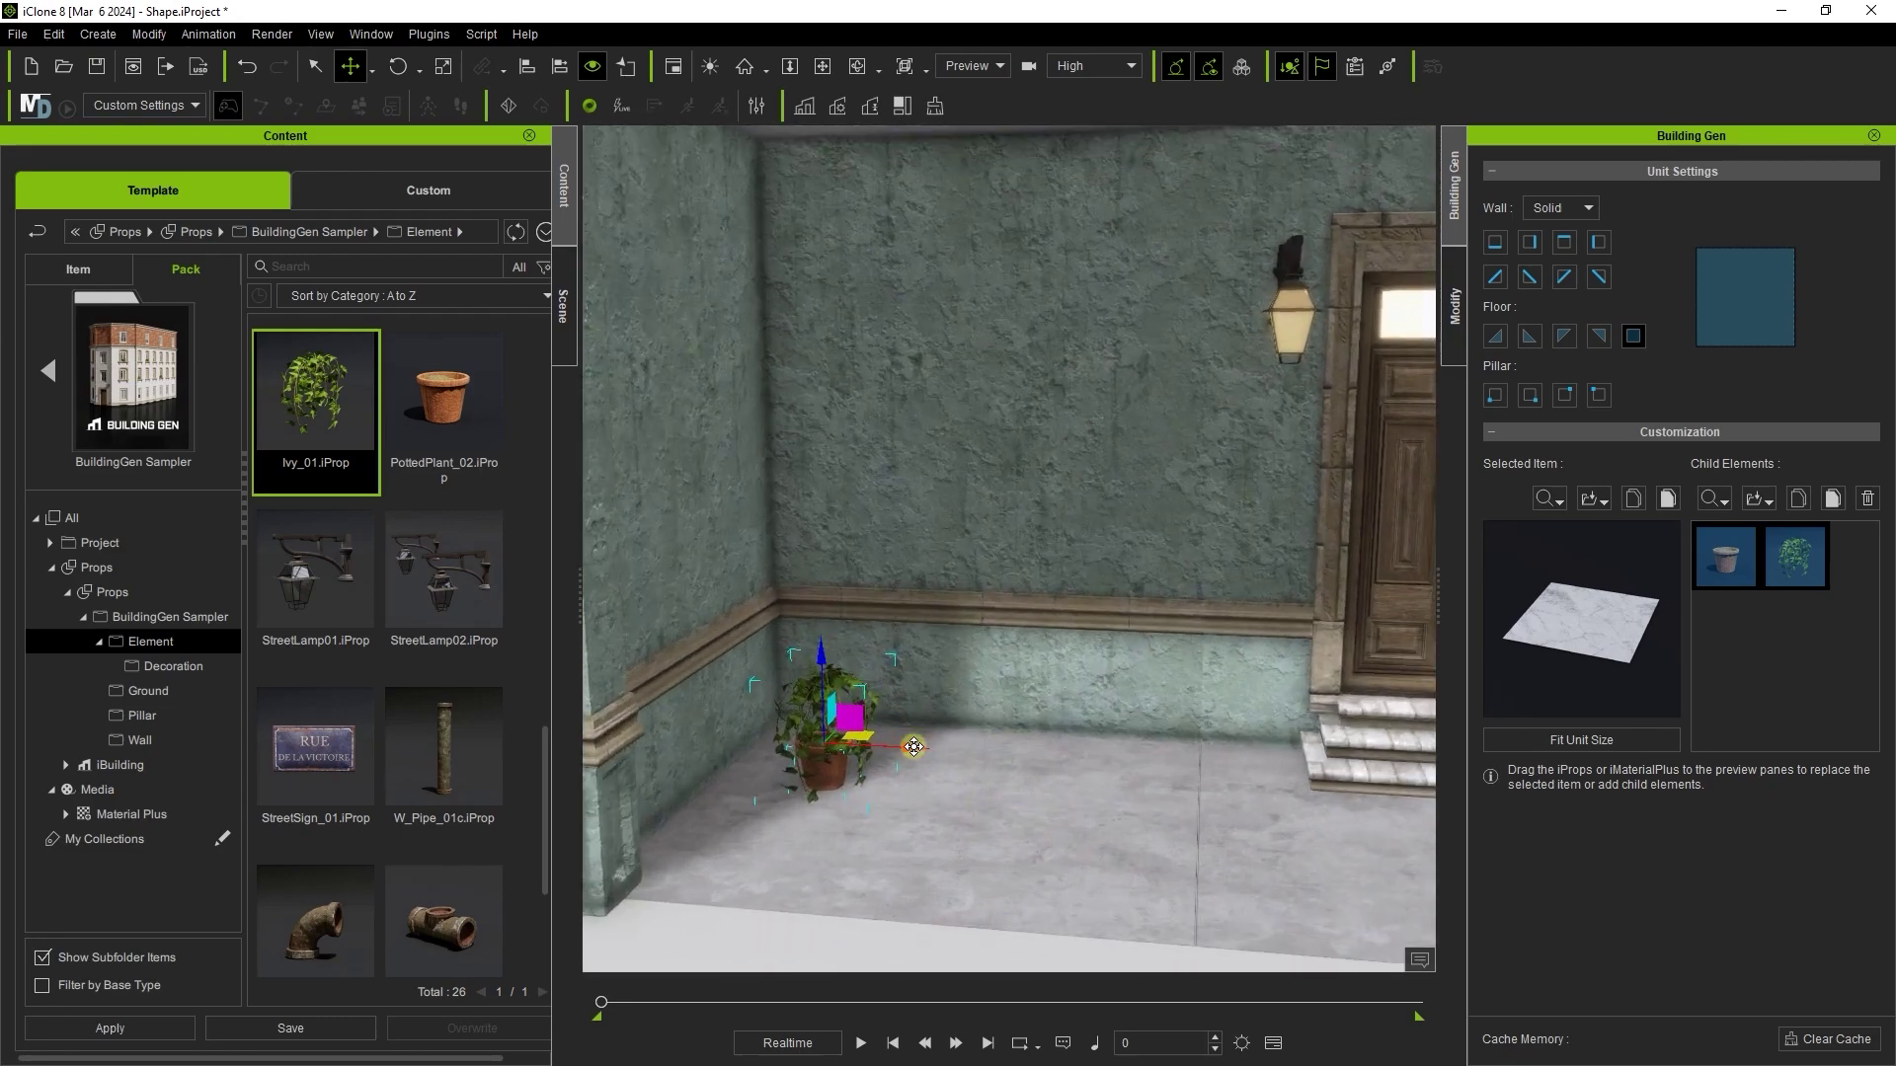
Duplicate the potted ivy beside the original along the porch's back wall and rotate the copy slightly
left_click_drag(915, 750, 1006, 753, "ctrl")
right_click_drag(1090, 735, 988, 750)
key("e")
left_click_drag(963, 775, 1002, 766)
key("w")
scroll(1046, 682, "down", 5)
right_click_drag(1047, 681, 1149, 664)
Copy the potted ivy onto the balcony floor as child elements and move the pot and ivy towards the balcony's outer end
left_click(1799, 499)
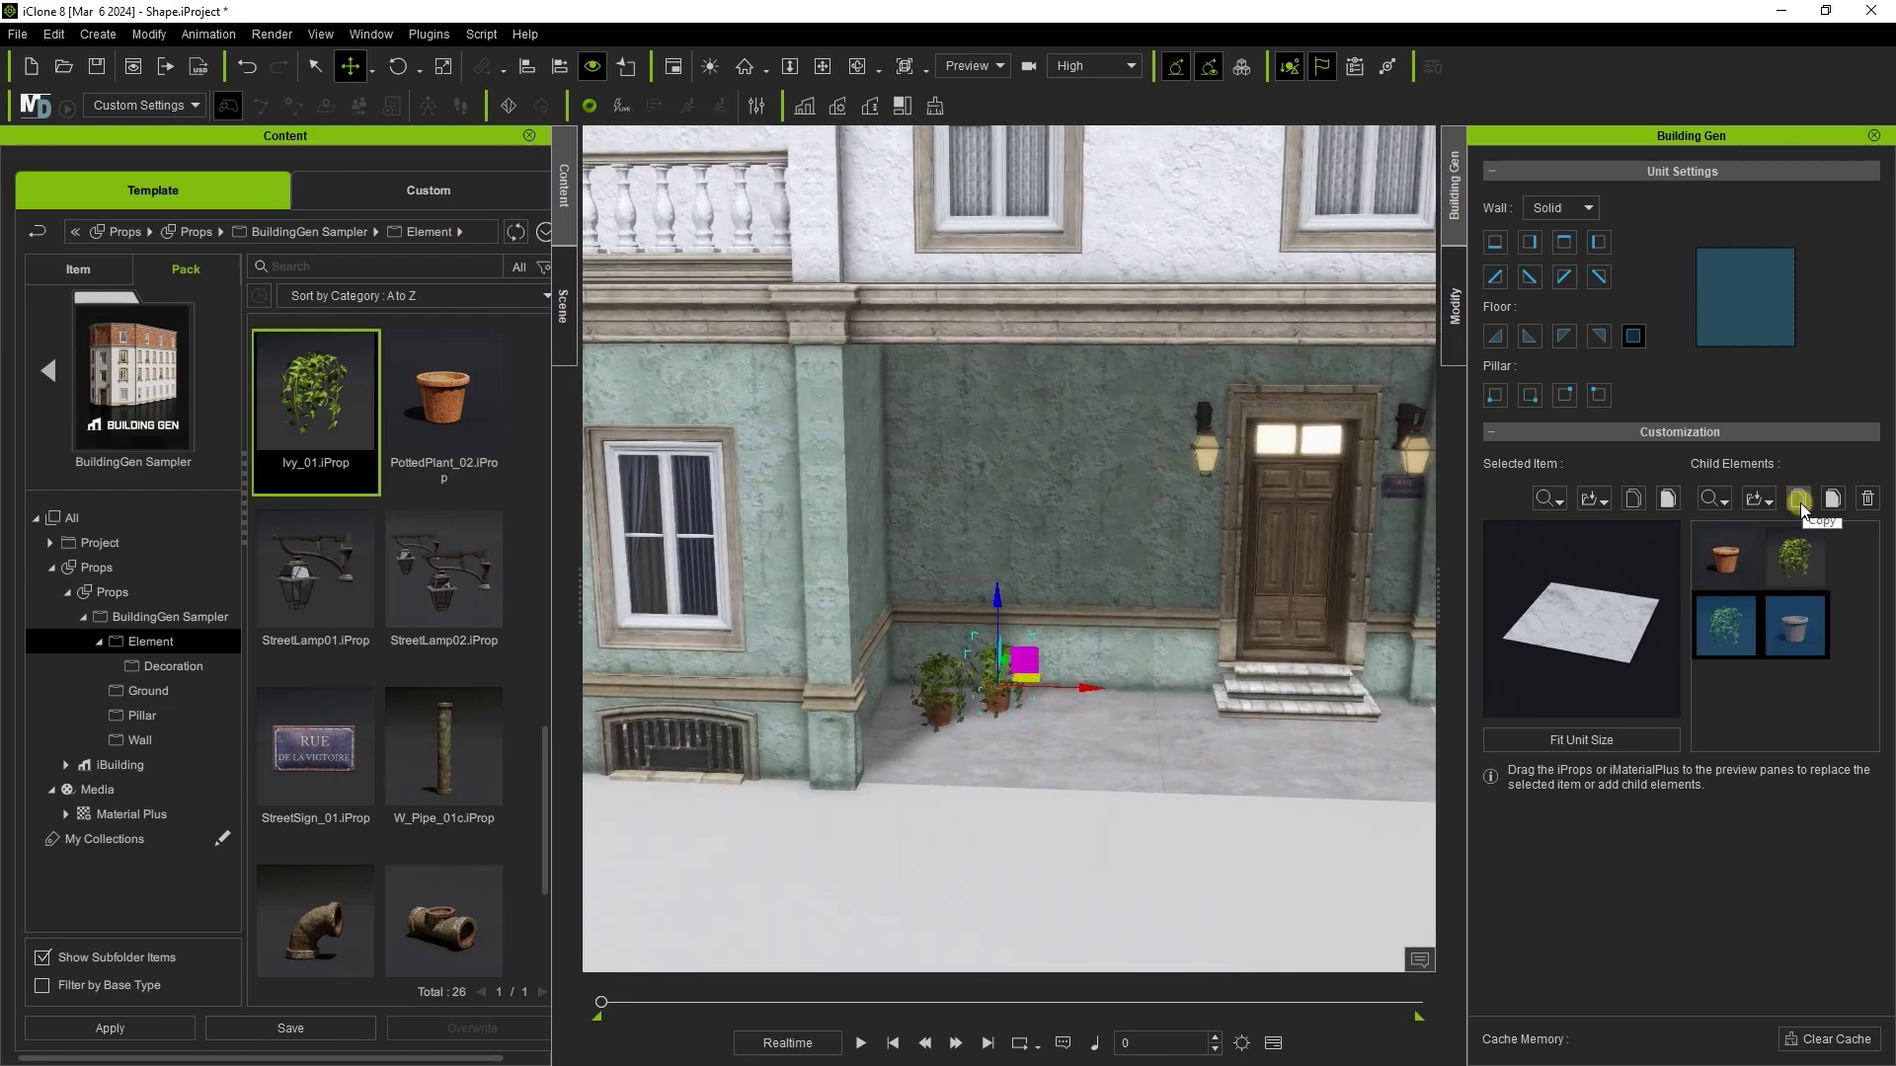
scroll(792, 573, "down", 4)
right_click_drag(792, 571, 1176, 642)
left_click(1217, 608)
scroll(1239, 659, "up", 5)
left_click(1795, 557)
left_click(1727, 557, "ctrl")
left_click_drag(1219, 841, 978, 790)
scroll(1086, 731, "down", 4)
right_click_drag(1116, 721, 1163, 676)
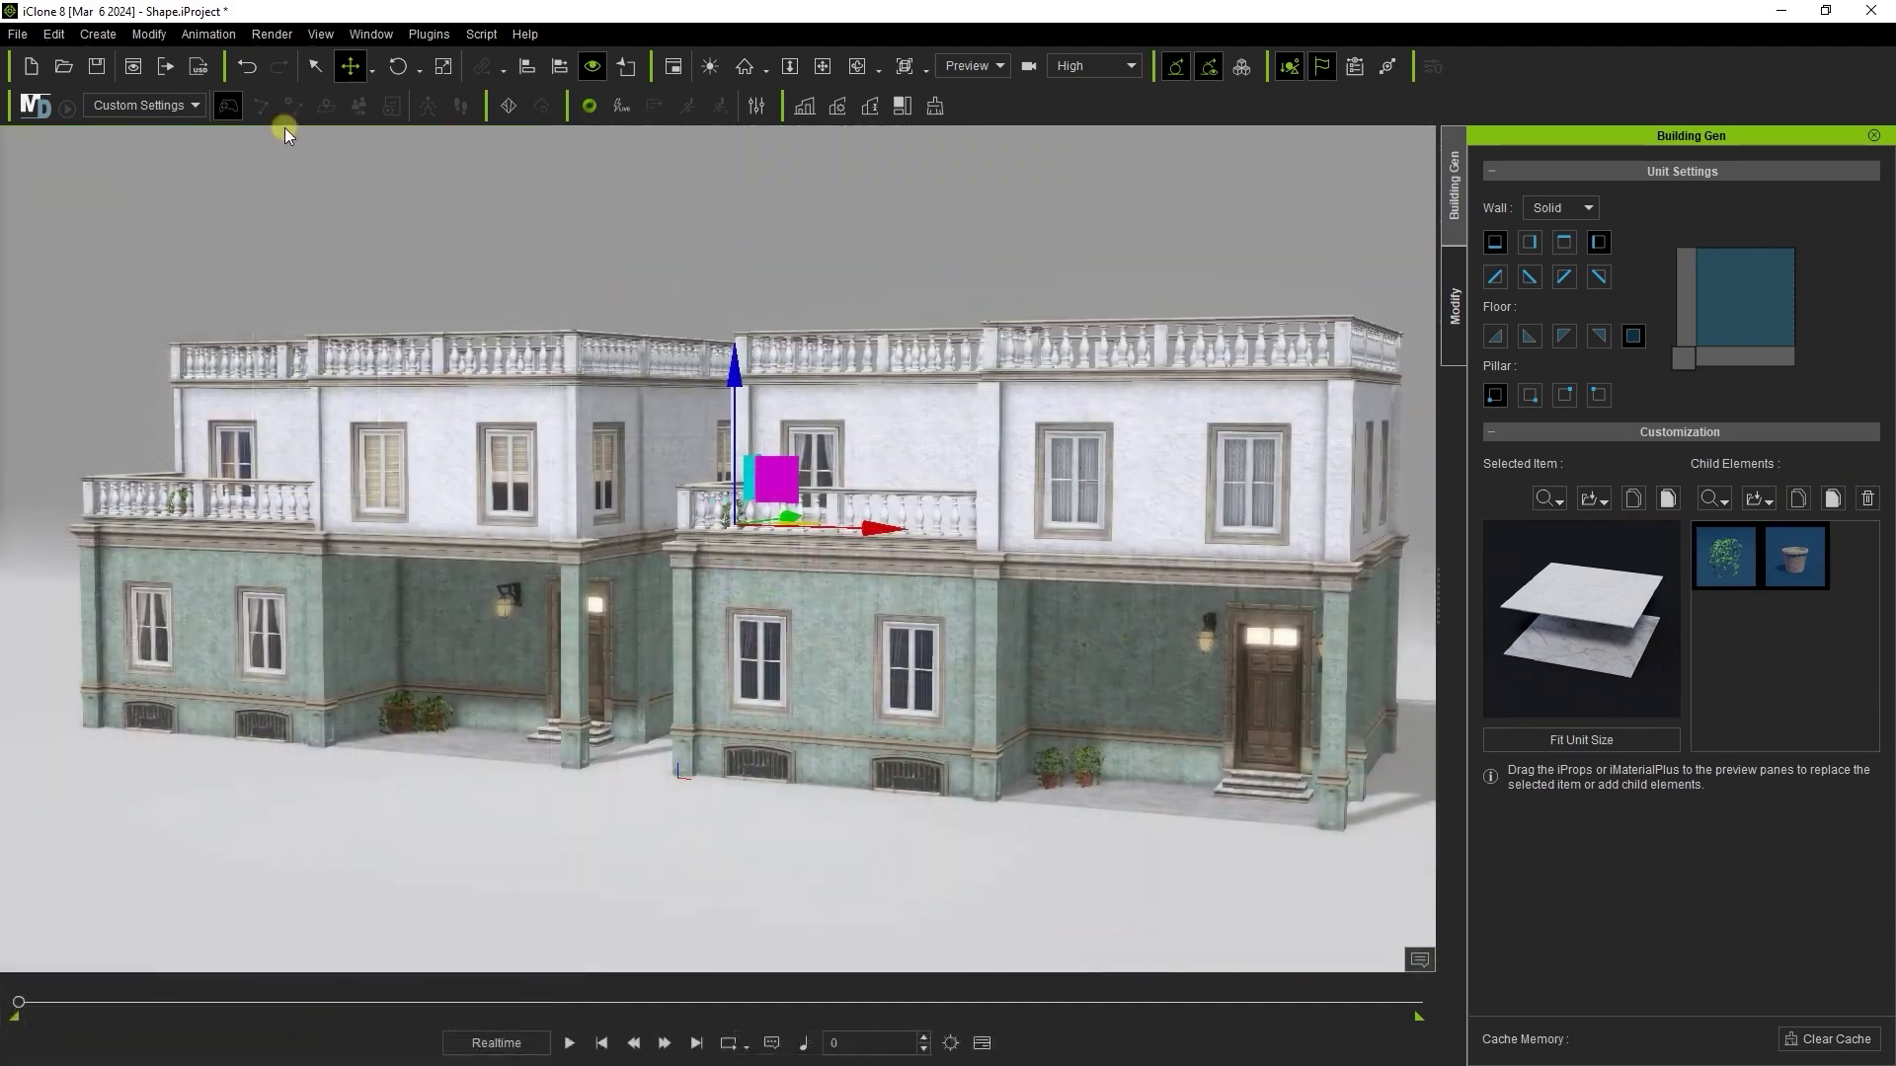
left_click(314, 66)
right_click_drag(770, 533, 822, 538)
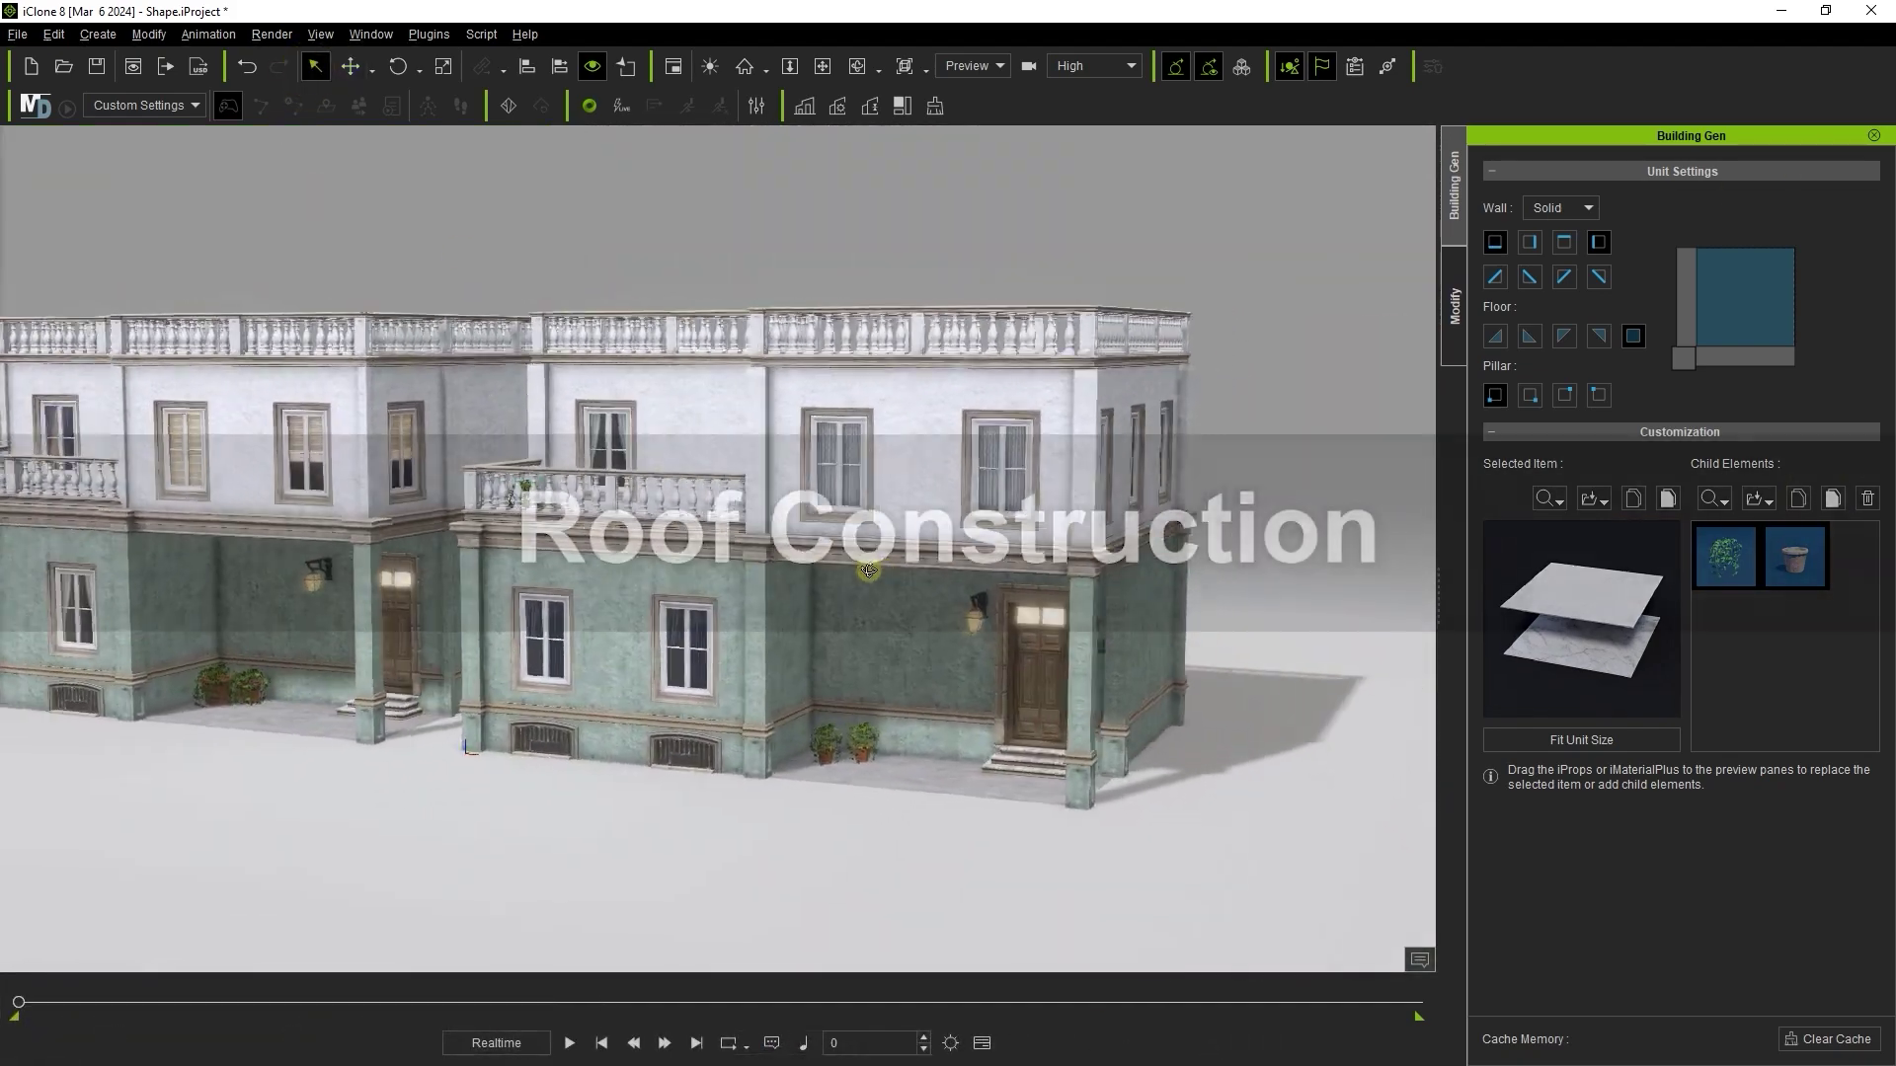
middle_click_drag(403, 604, 656, 612)
right_click_drag(656, 612, 707, 679)
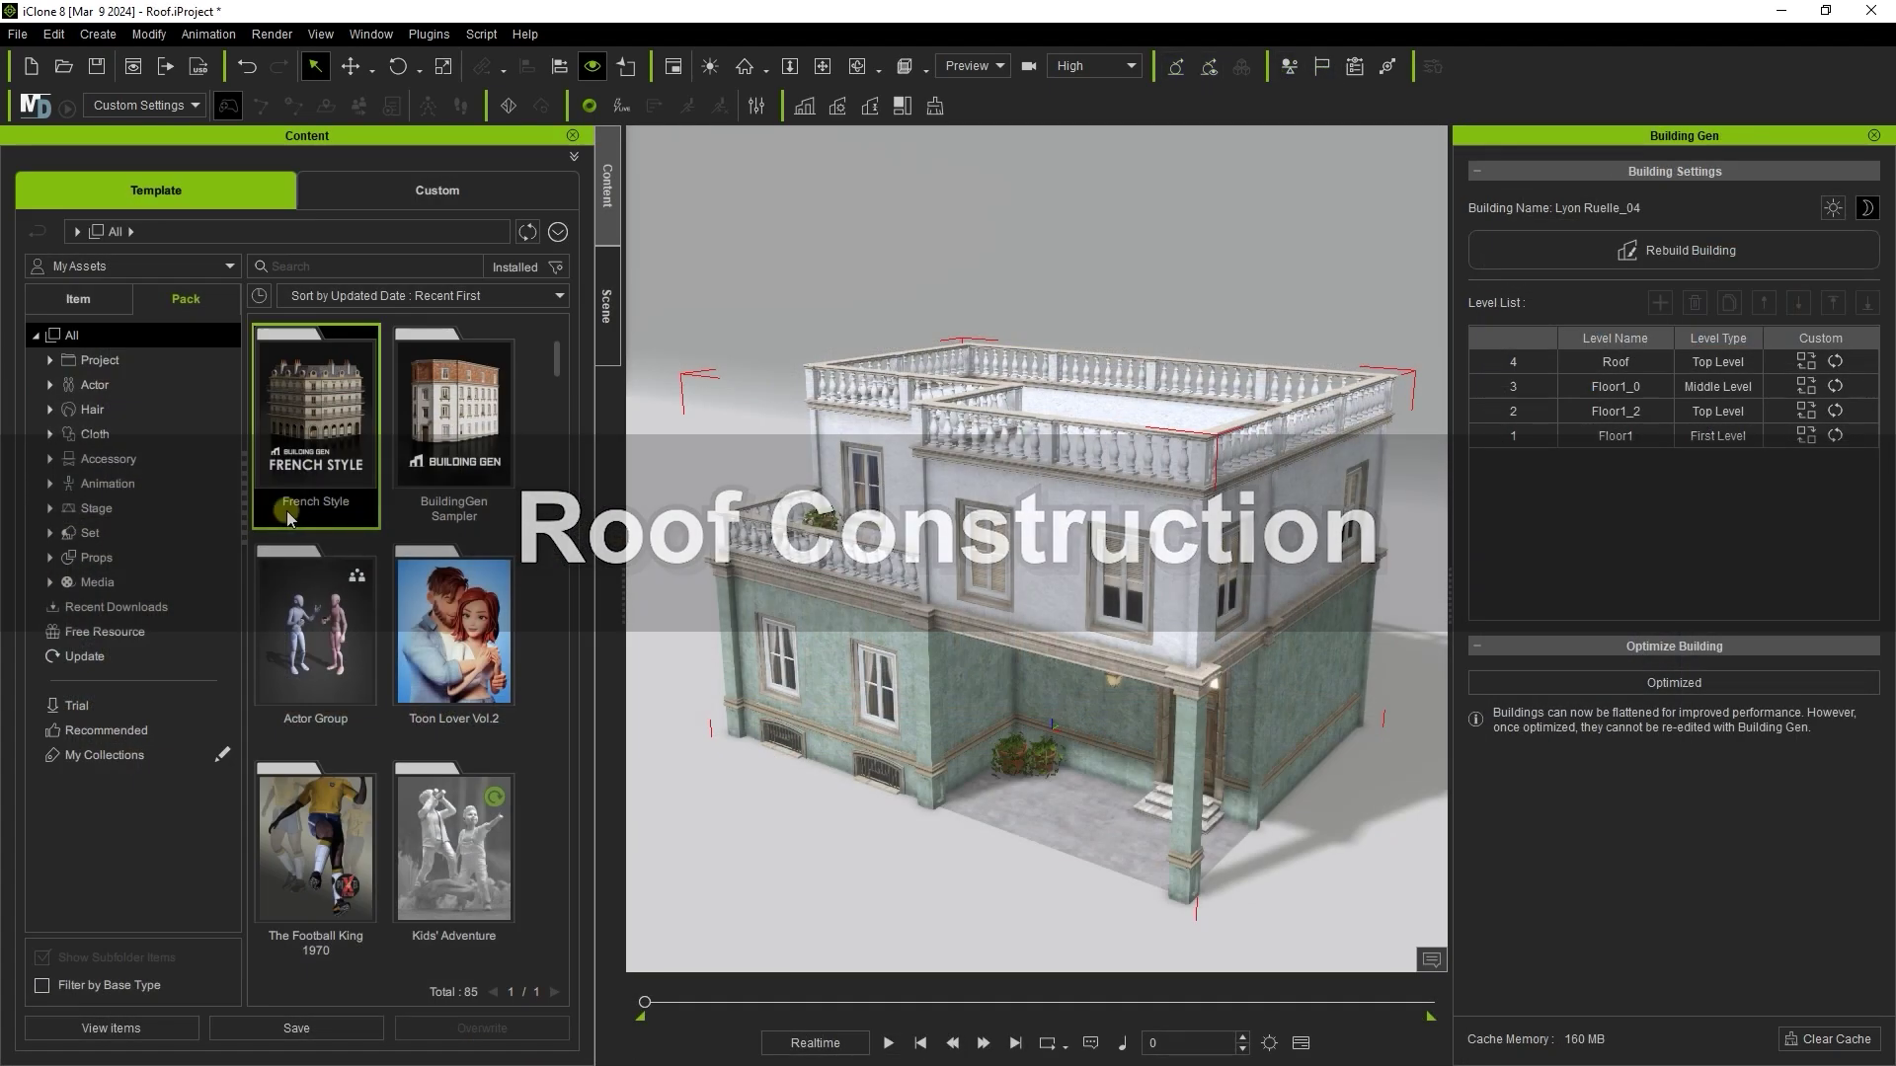
Open the French Style pack's Wall props and search them for "roof"
double_click(312, 420)
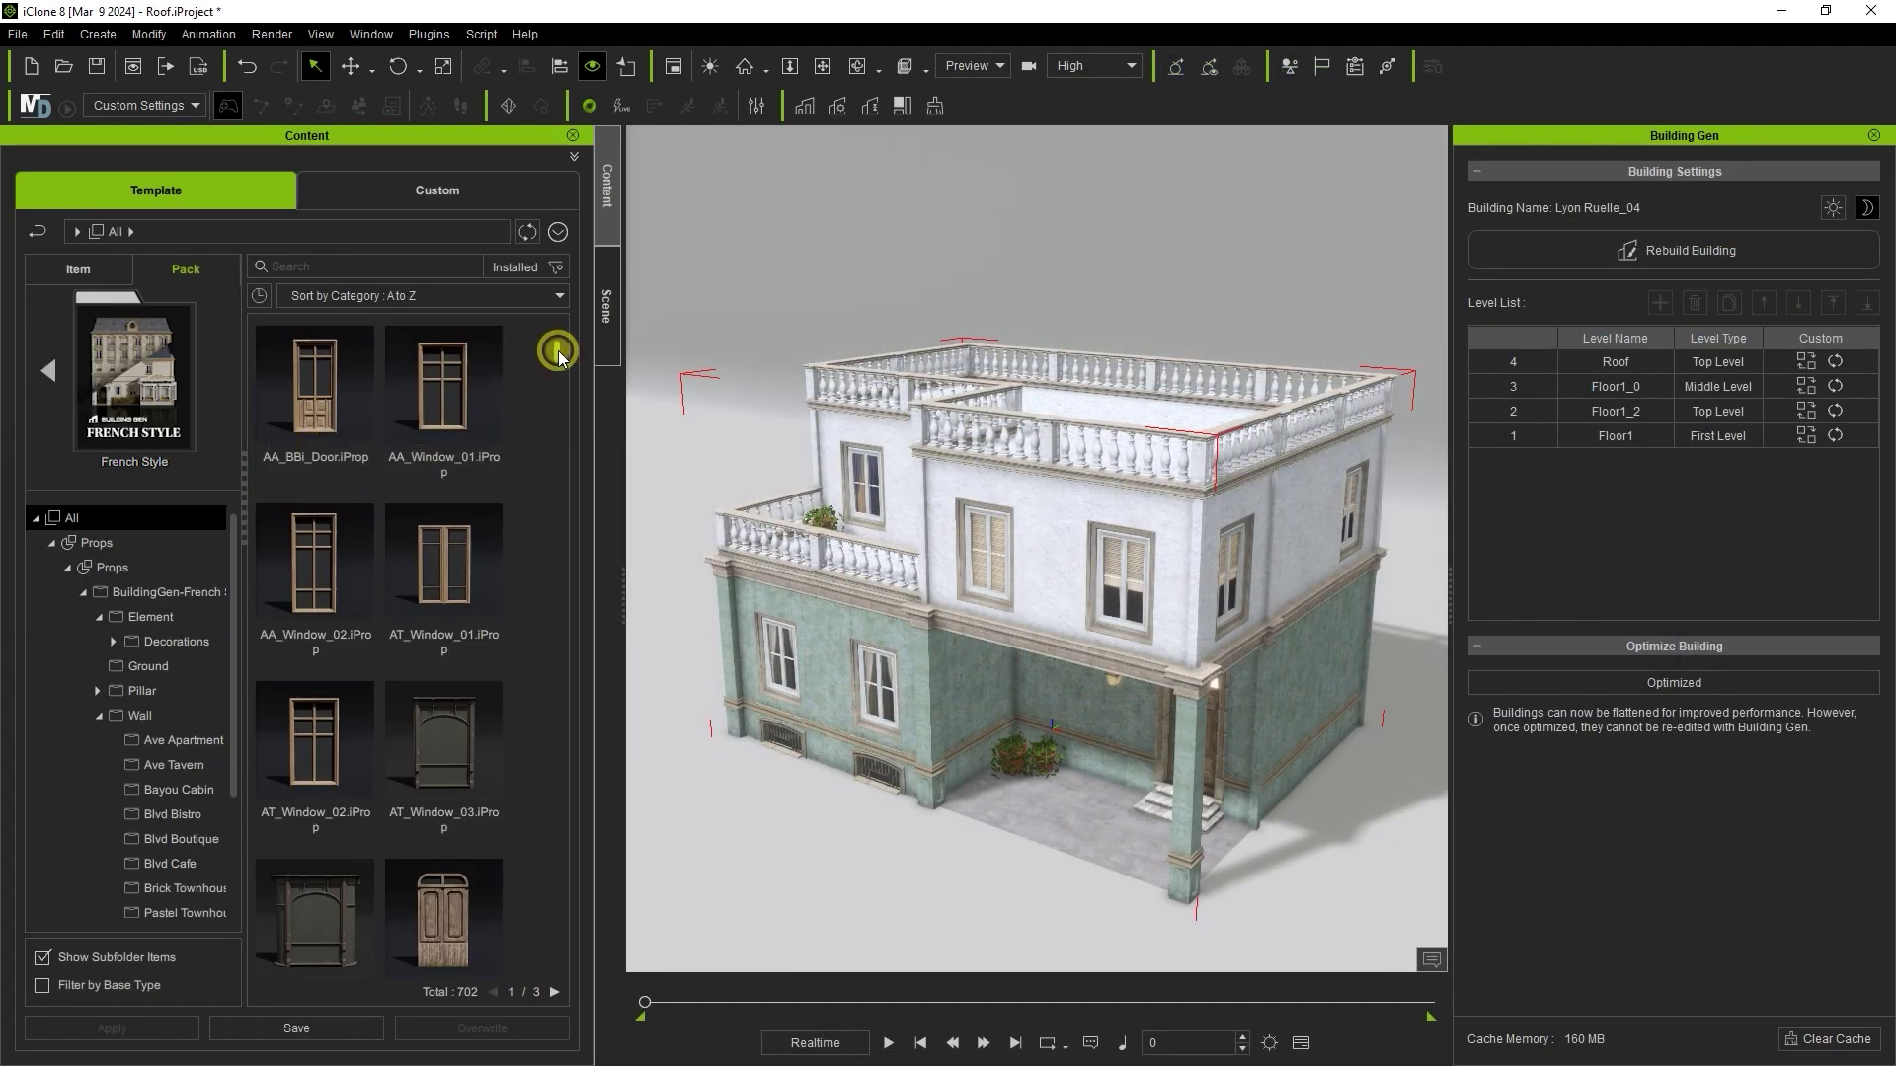
left_click_drag(559, 358, 529, 445)
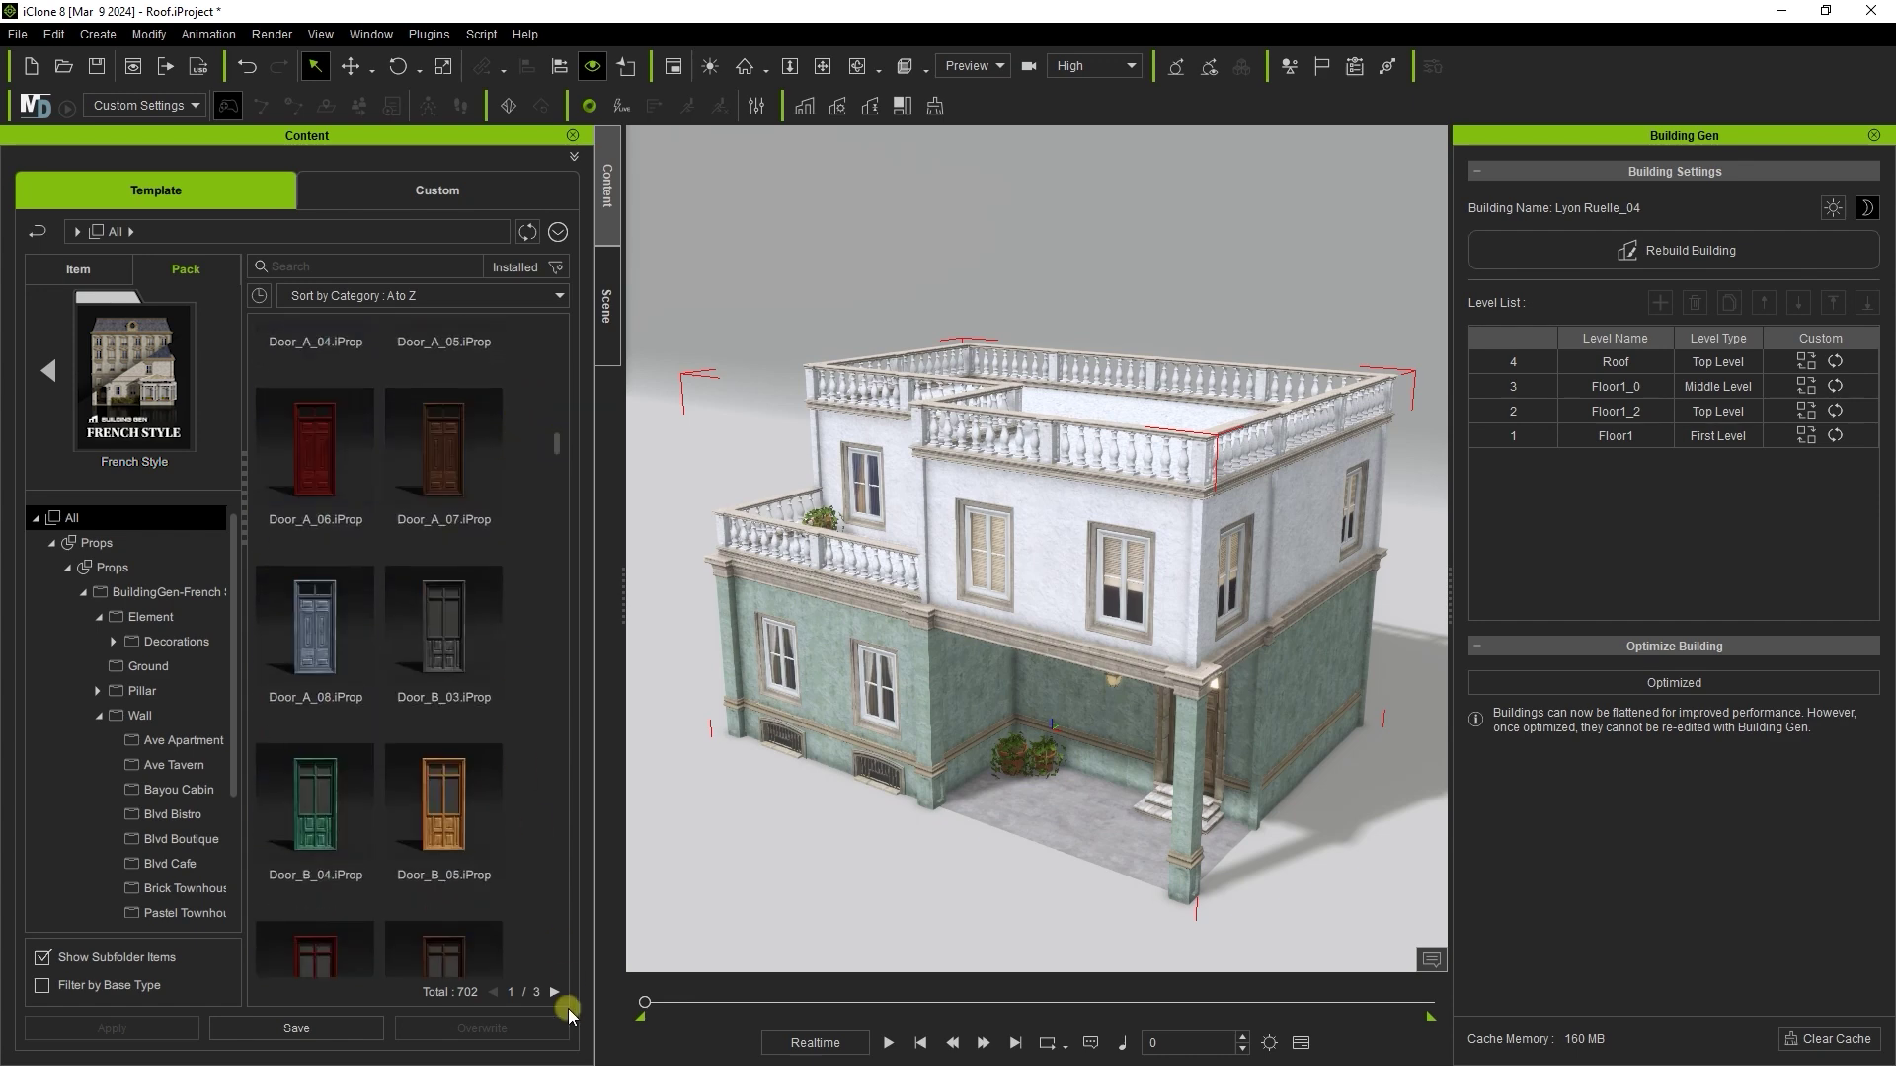
left_click(151, 717)
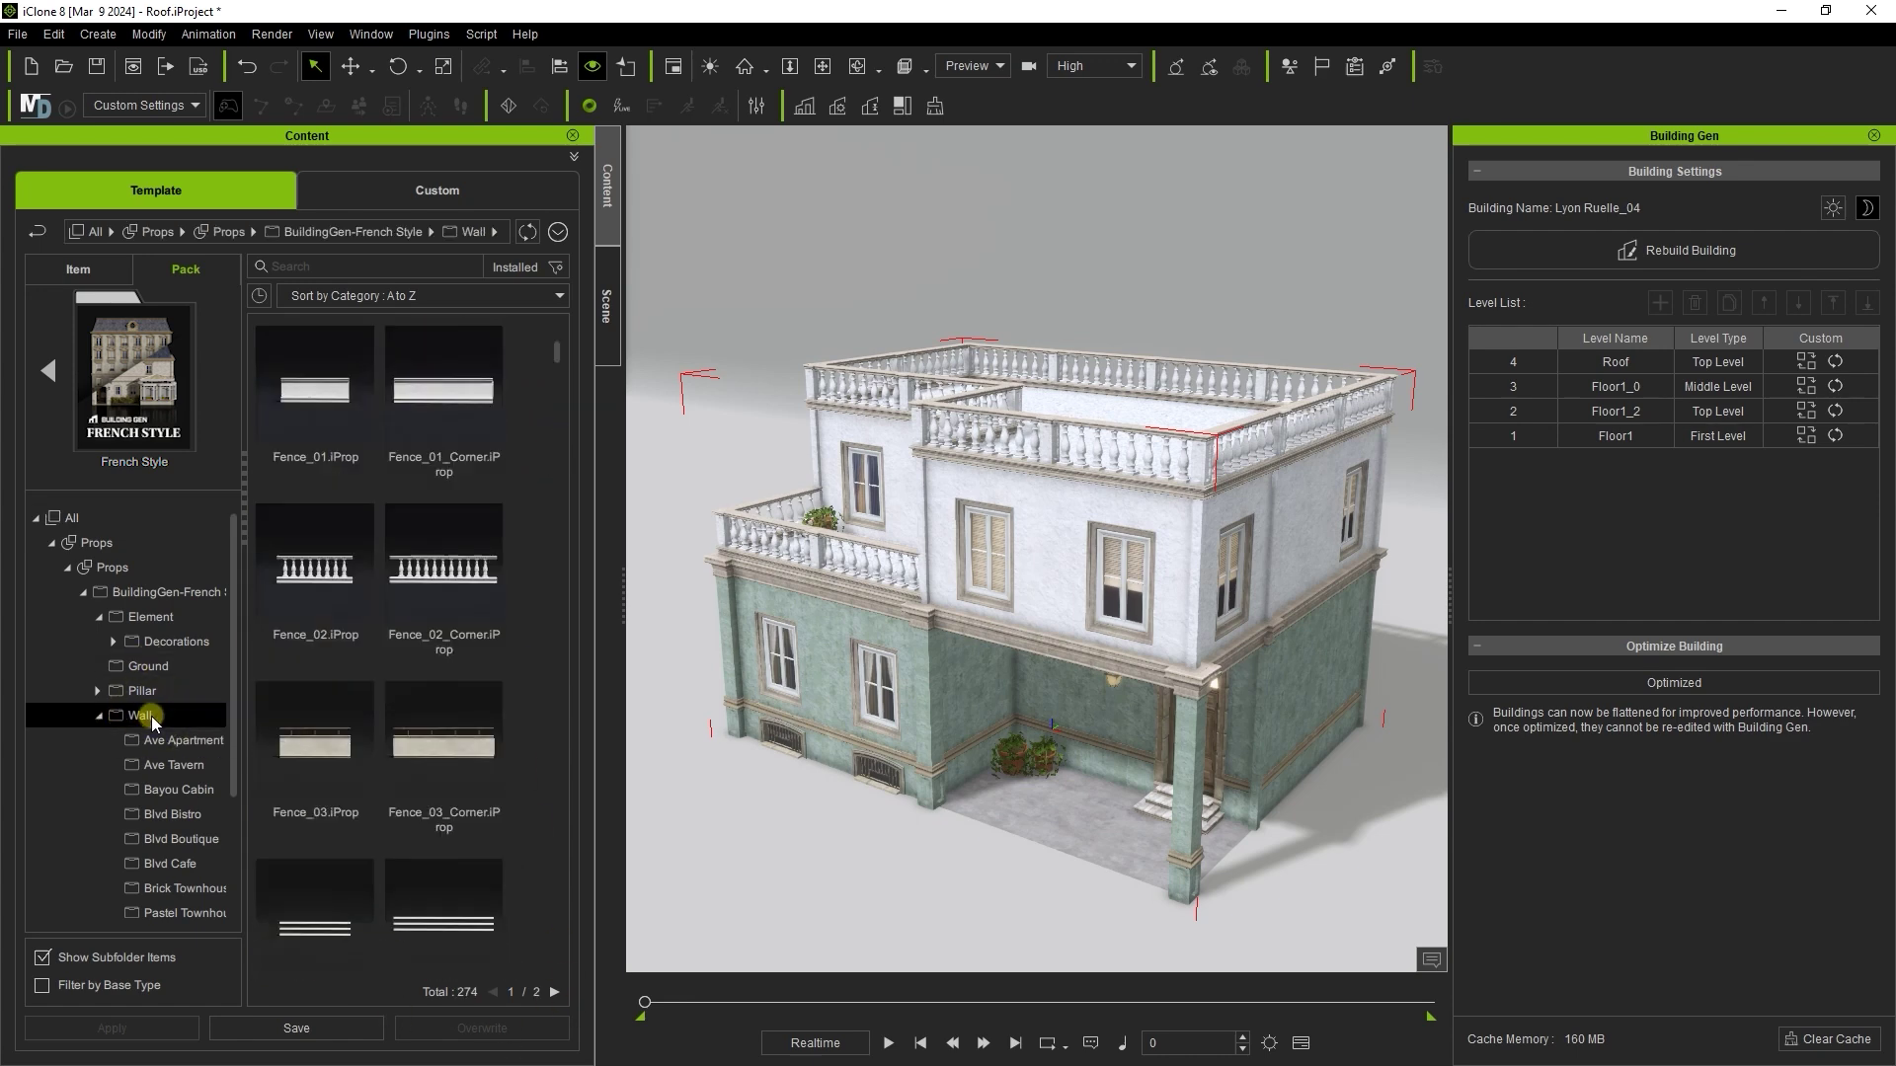
scroll(216, 816, "down", 2)
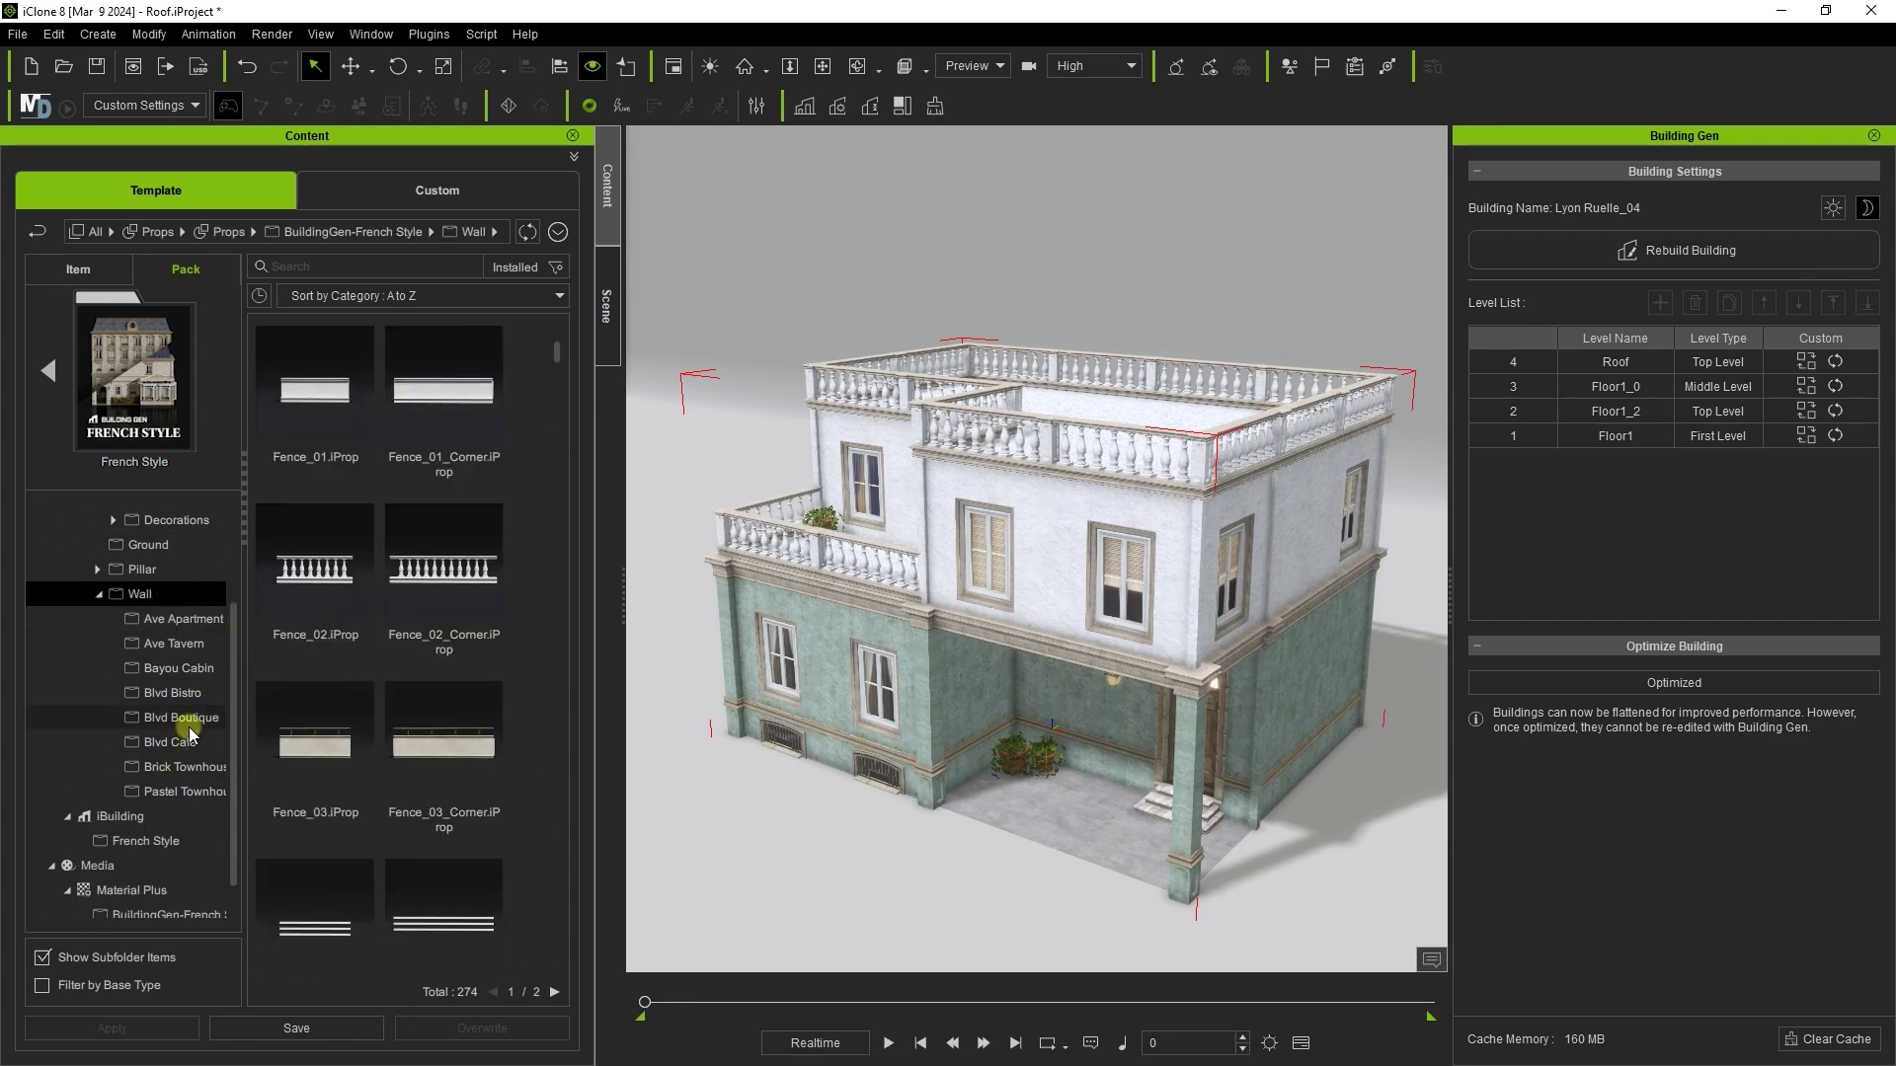
left_click(176, 640)
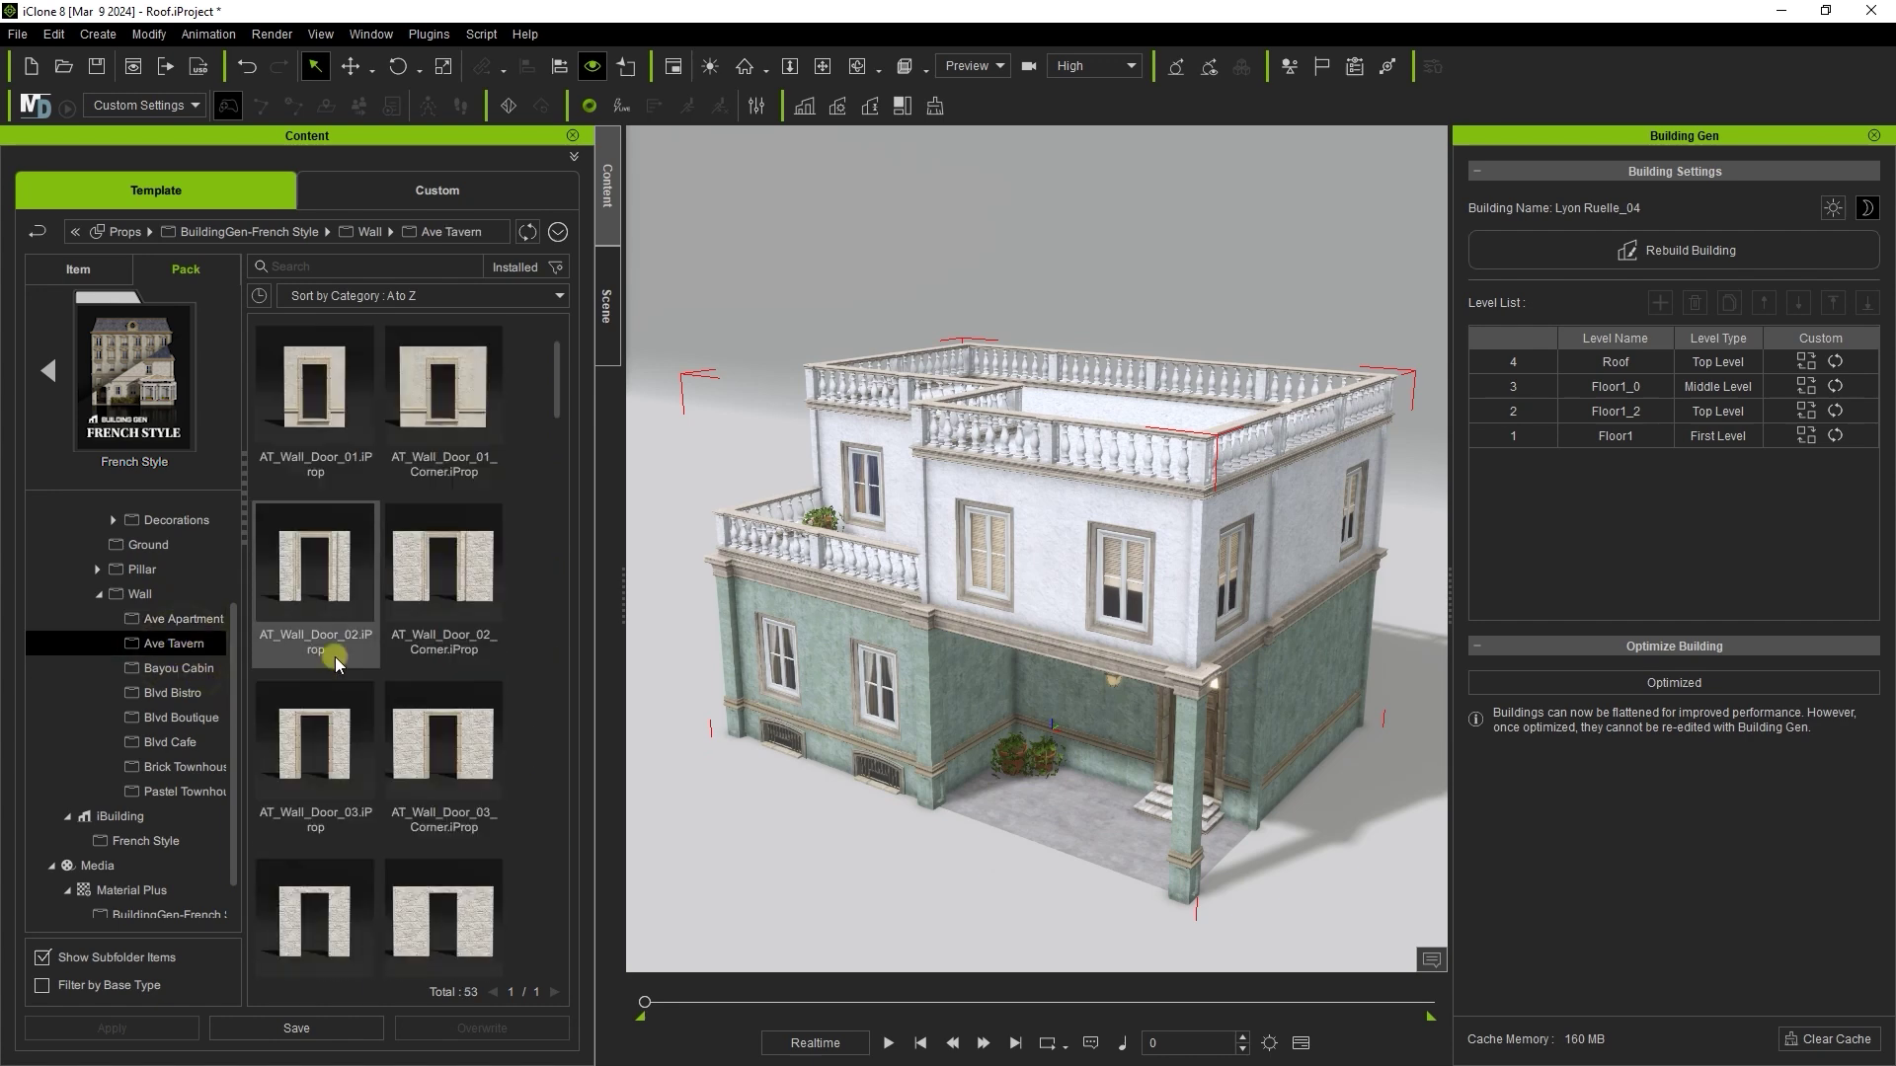
left_click_drag(556, 390, 550, 435)
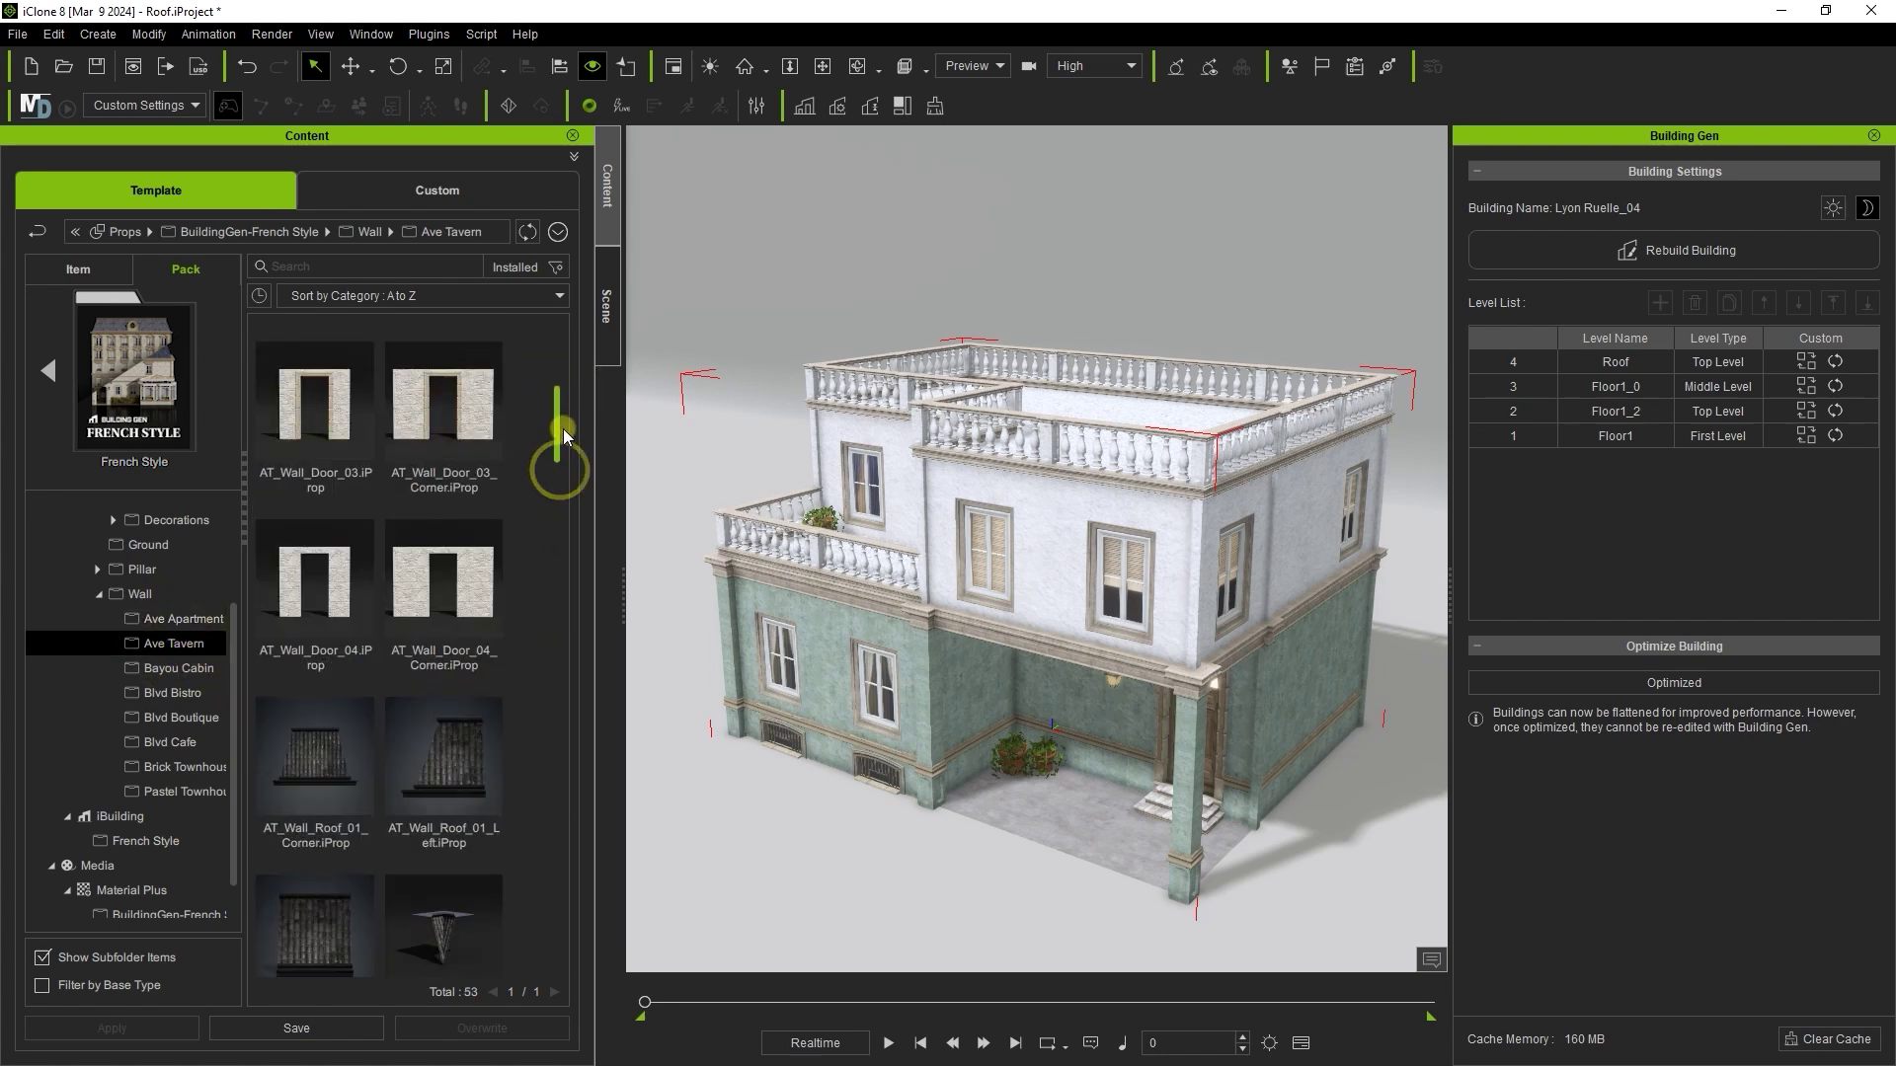
left_click(150, 593)
left_click(299, 267)
left_click(281, 293)
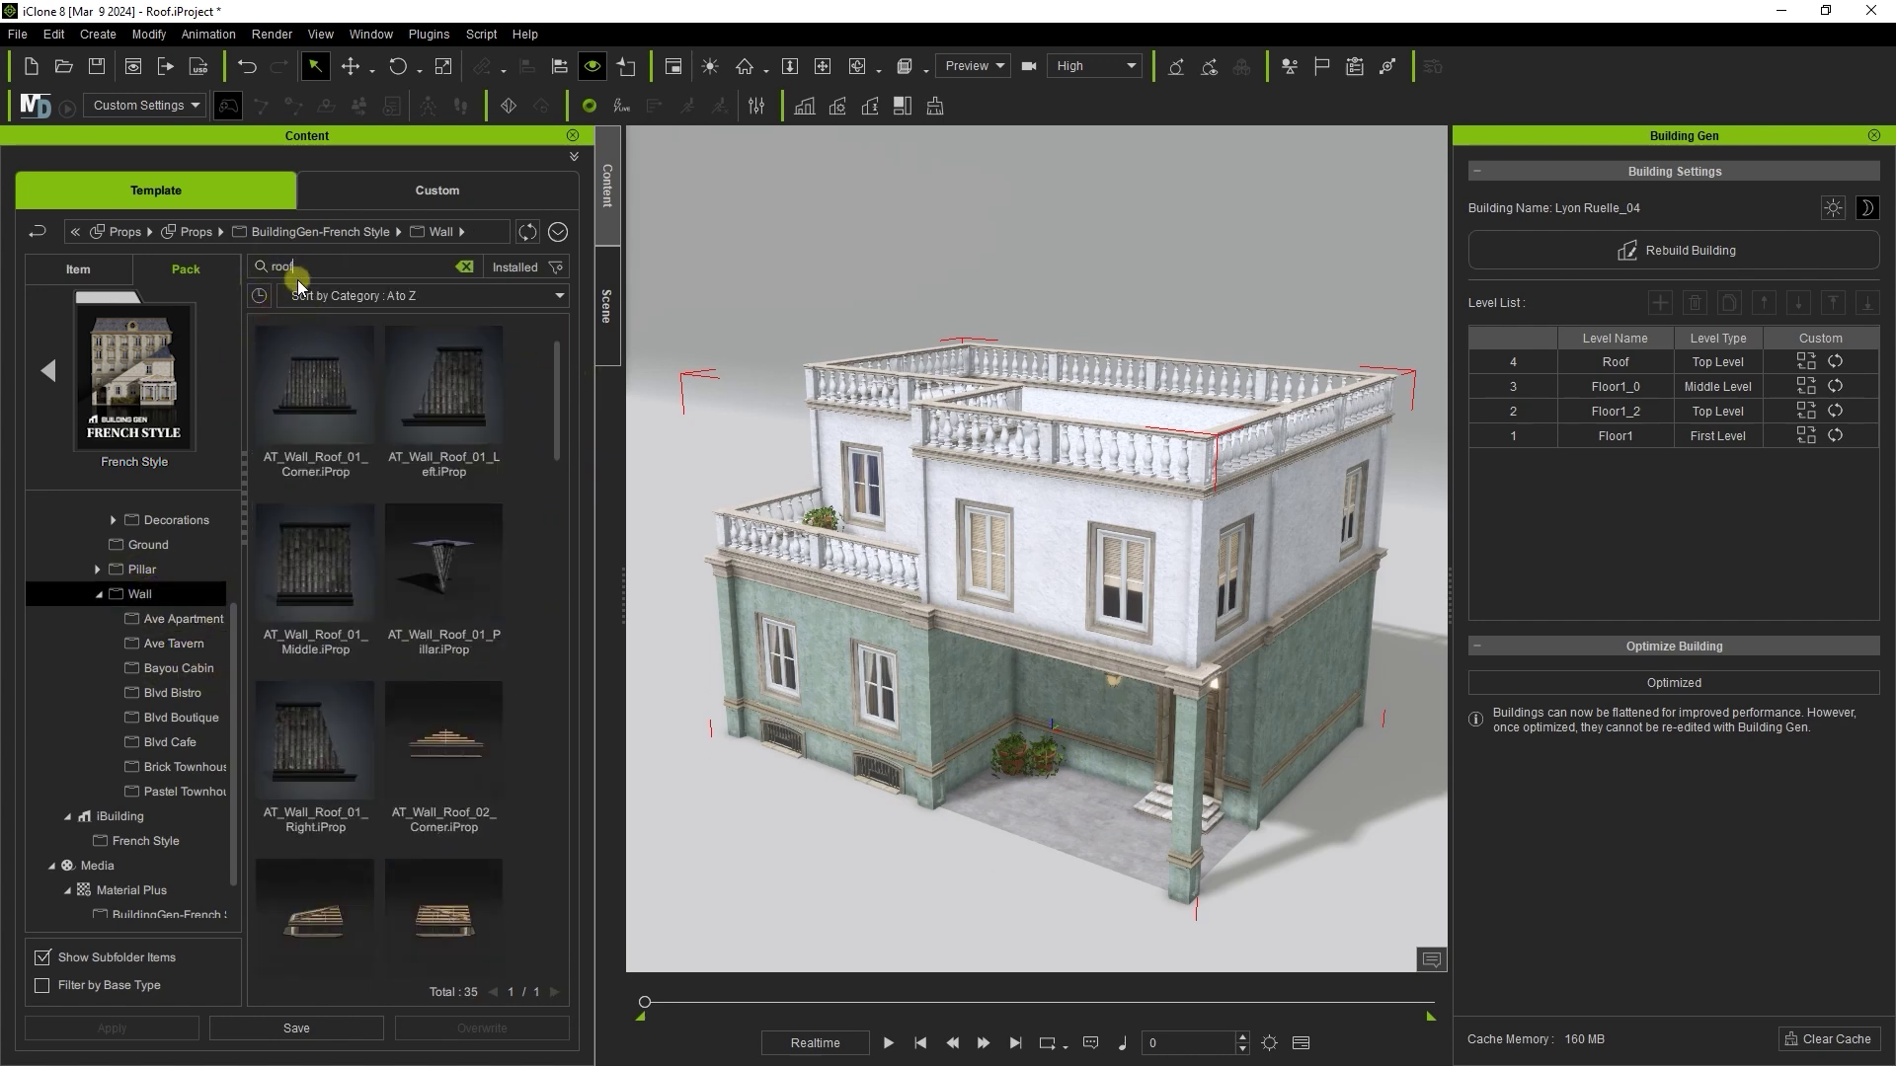
left_click_drag(559, 434, 555, 521)
Replace the front balustrade section at the roof's corner with BCab_Wall_Roof_01_Left.iProp, without keeping its child elements
right_click_drag(993, 577, 1102, 532)
right_click_drag(1102, 532, 1123, 425)
left_click(1080, 442)
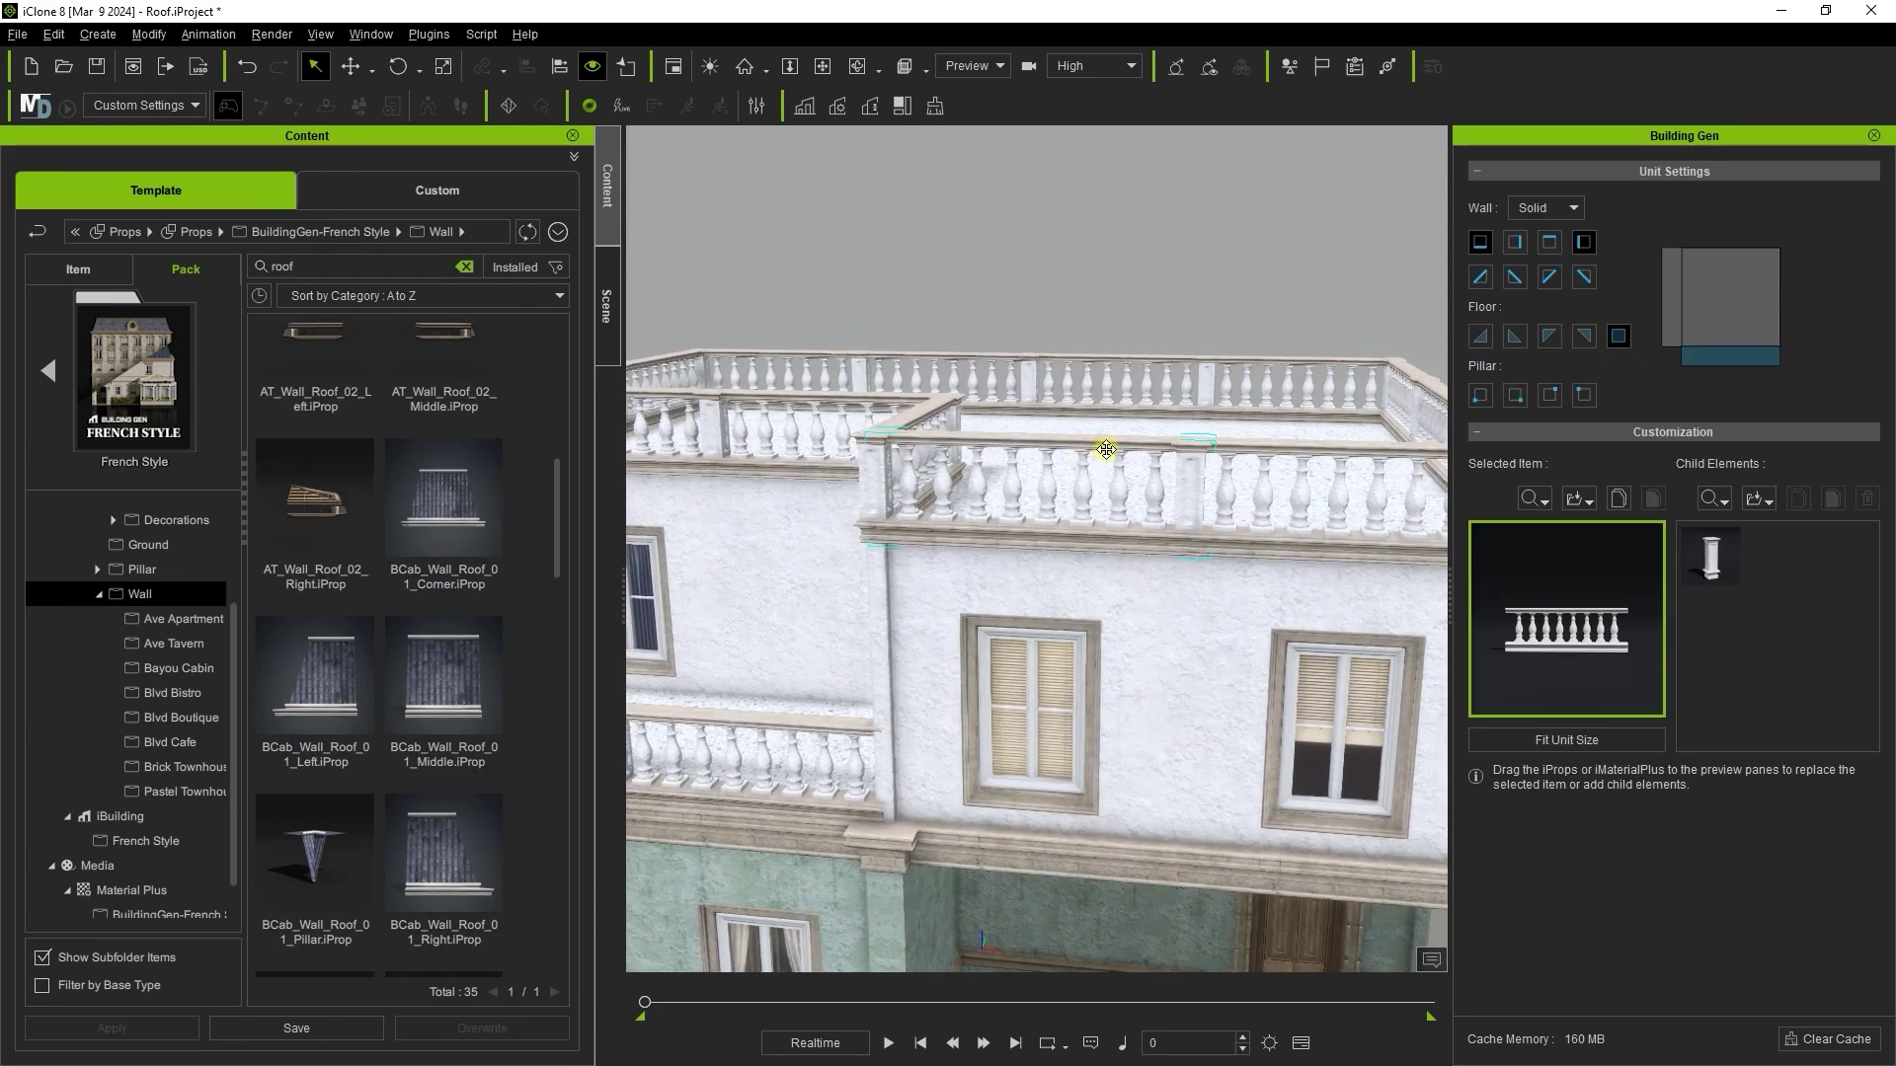
right_click_drag(1105, 448, 1067, 406)
middle_click_drag(1067, 406, 1044, 541)
scroll(554, 586, "down", 1)
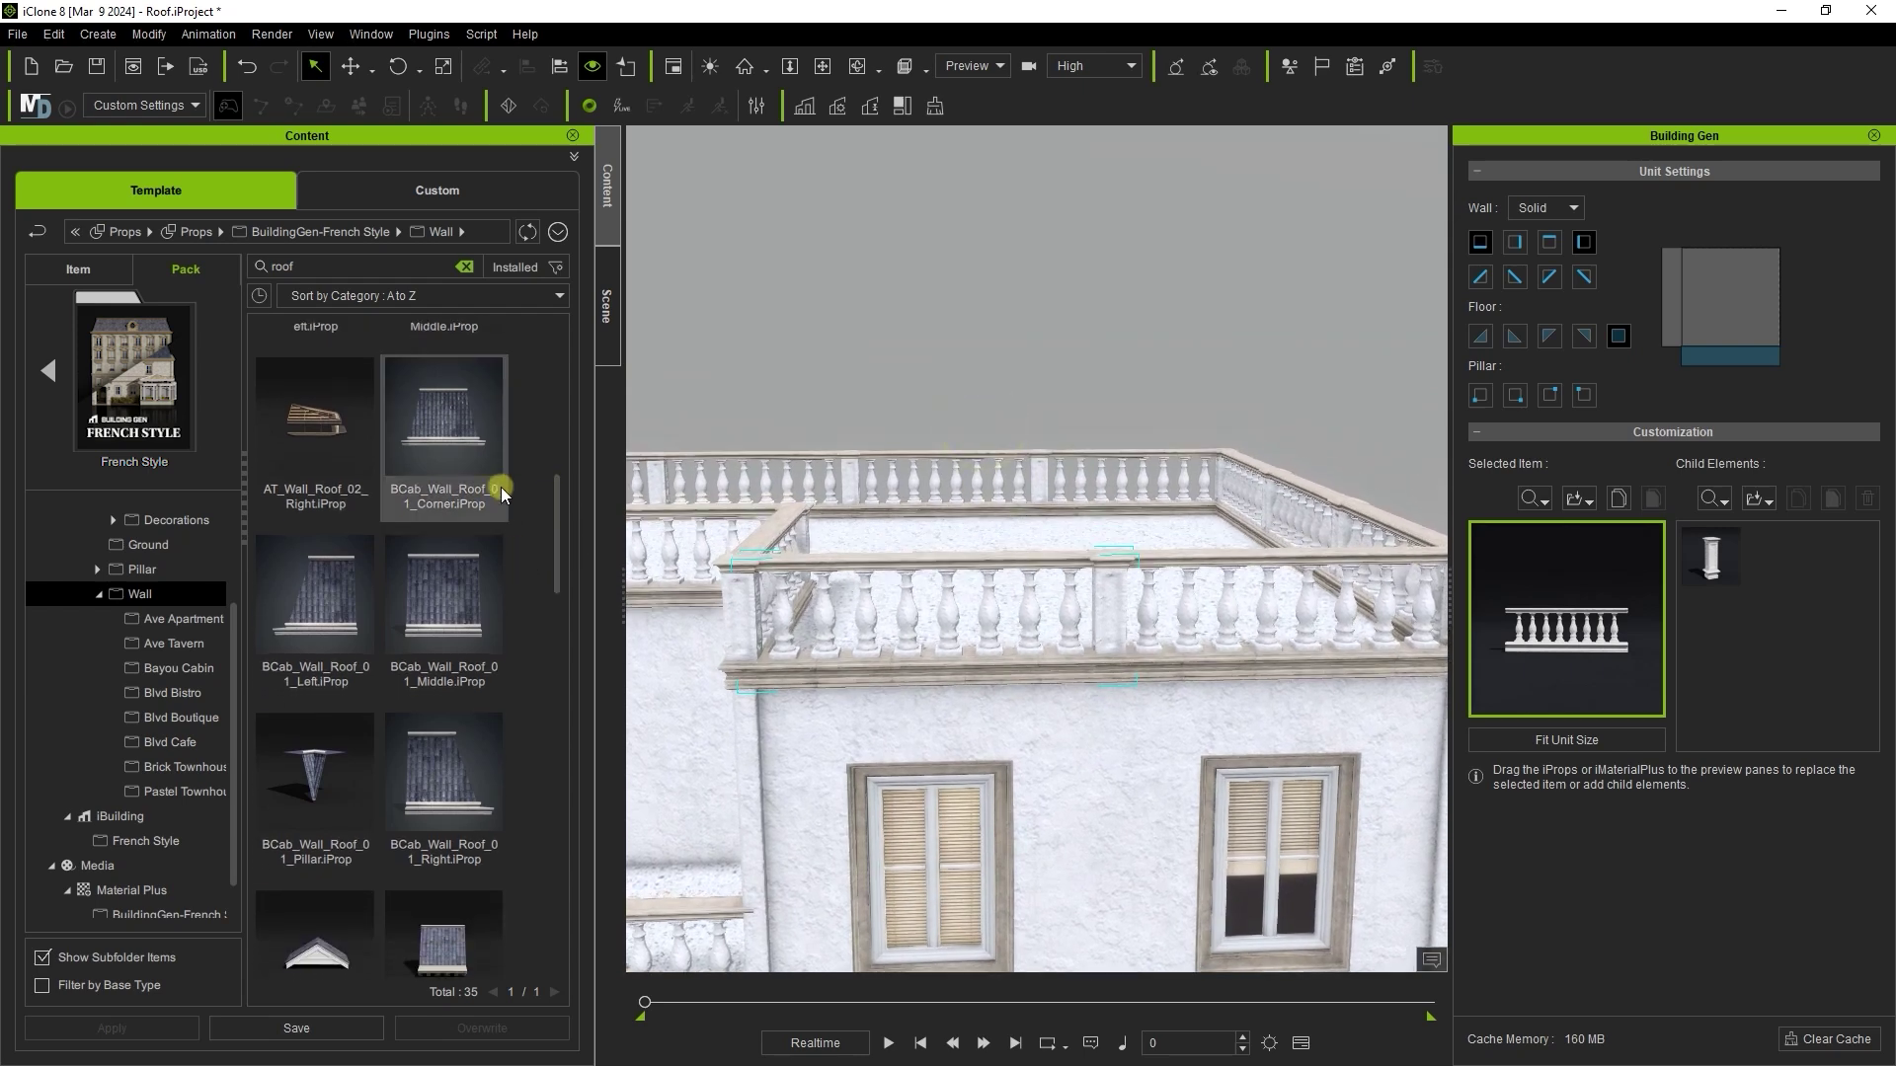
left_click(396, 497)
left_click(291, 675)
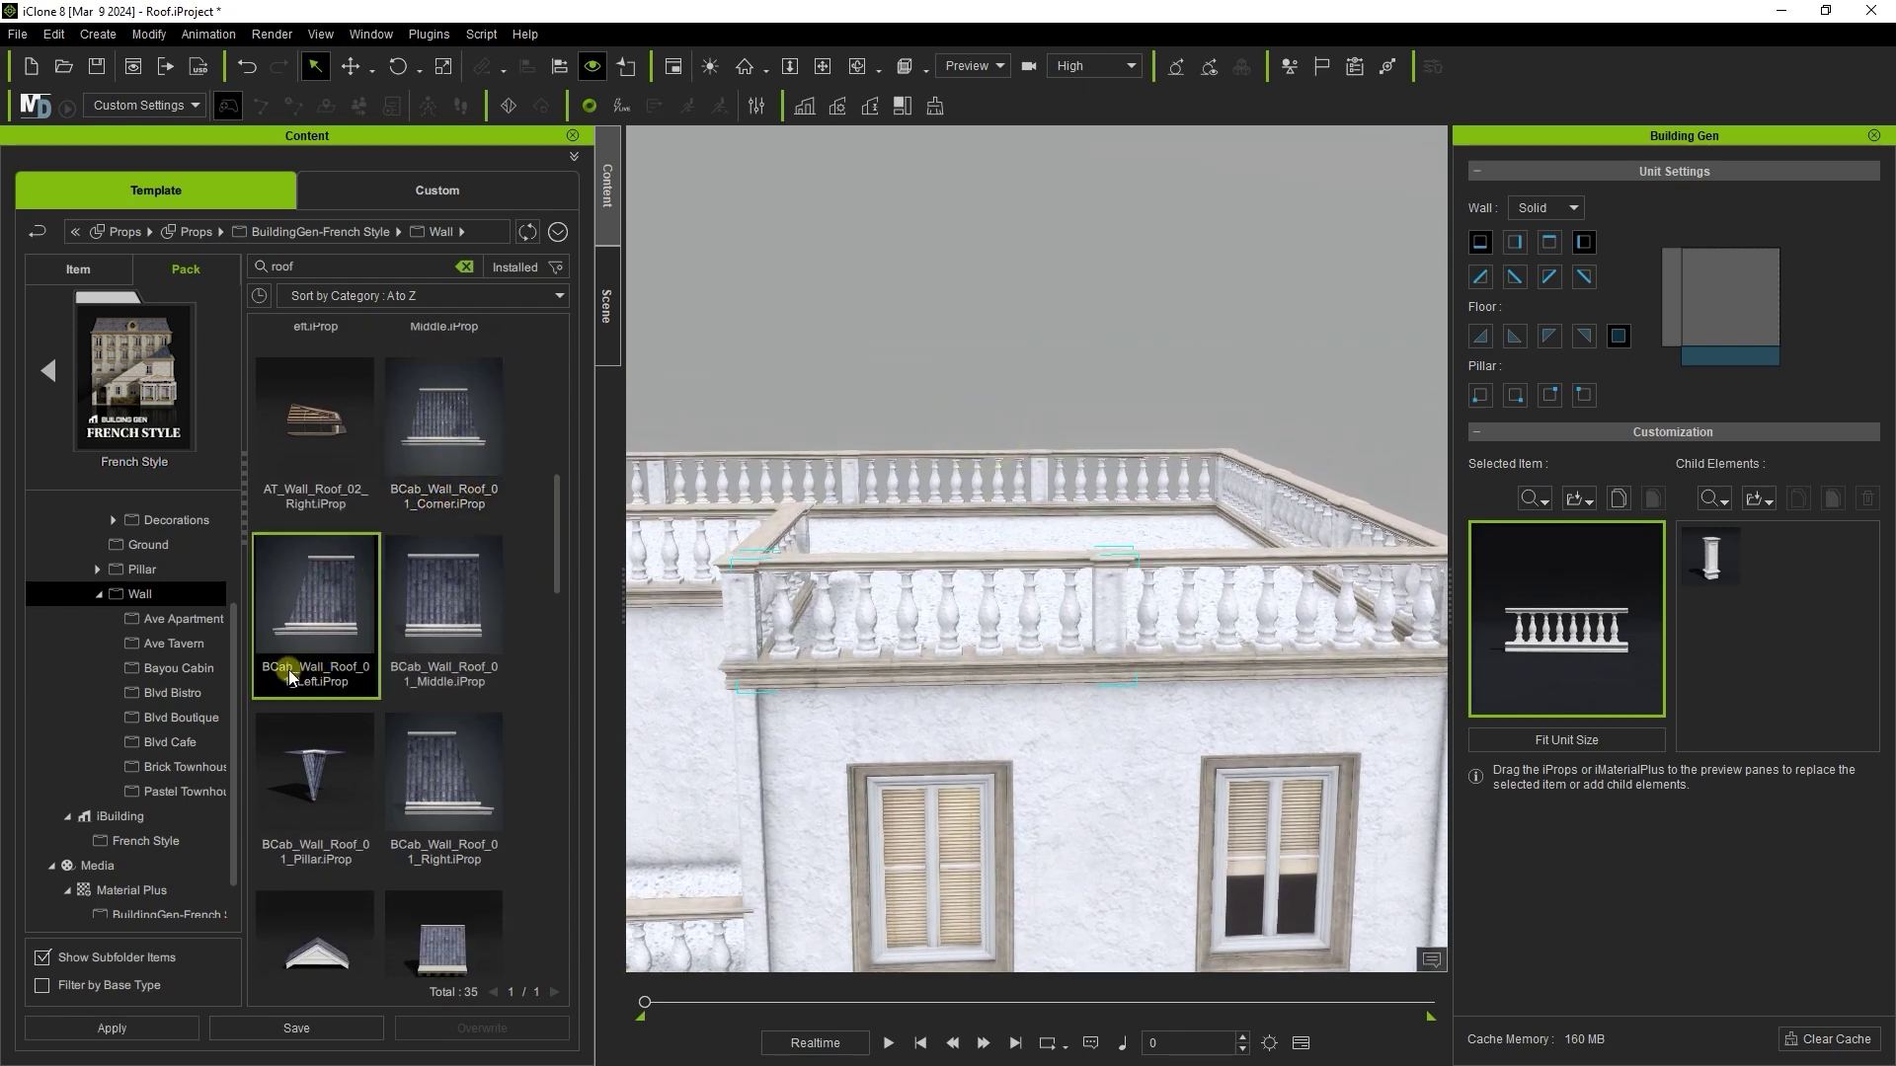
left_click_drag(296, 688, 1570, 672)
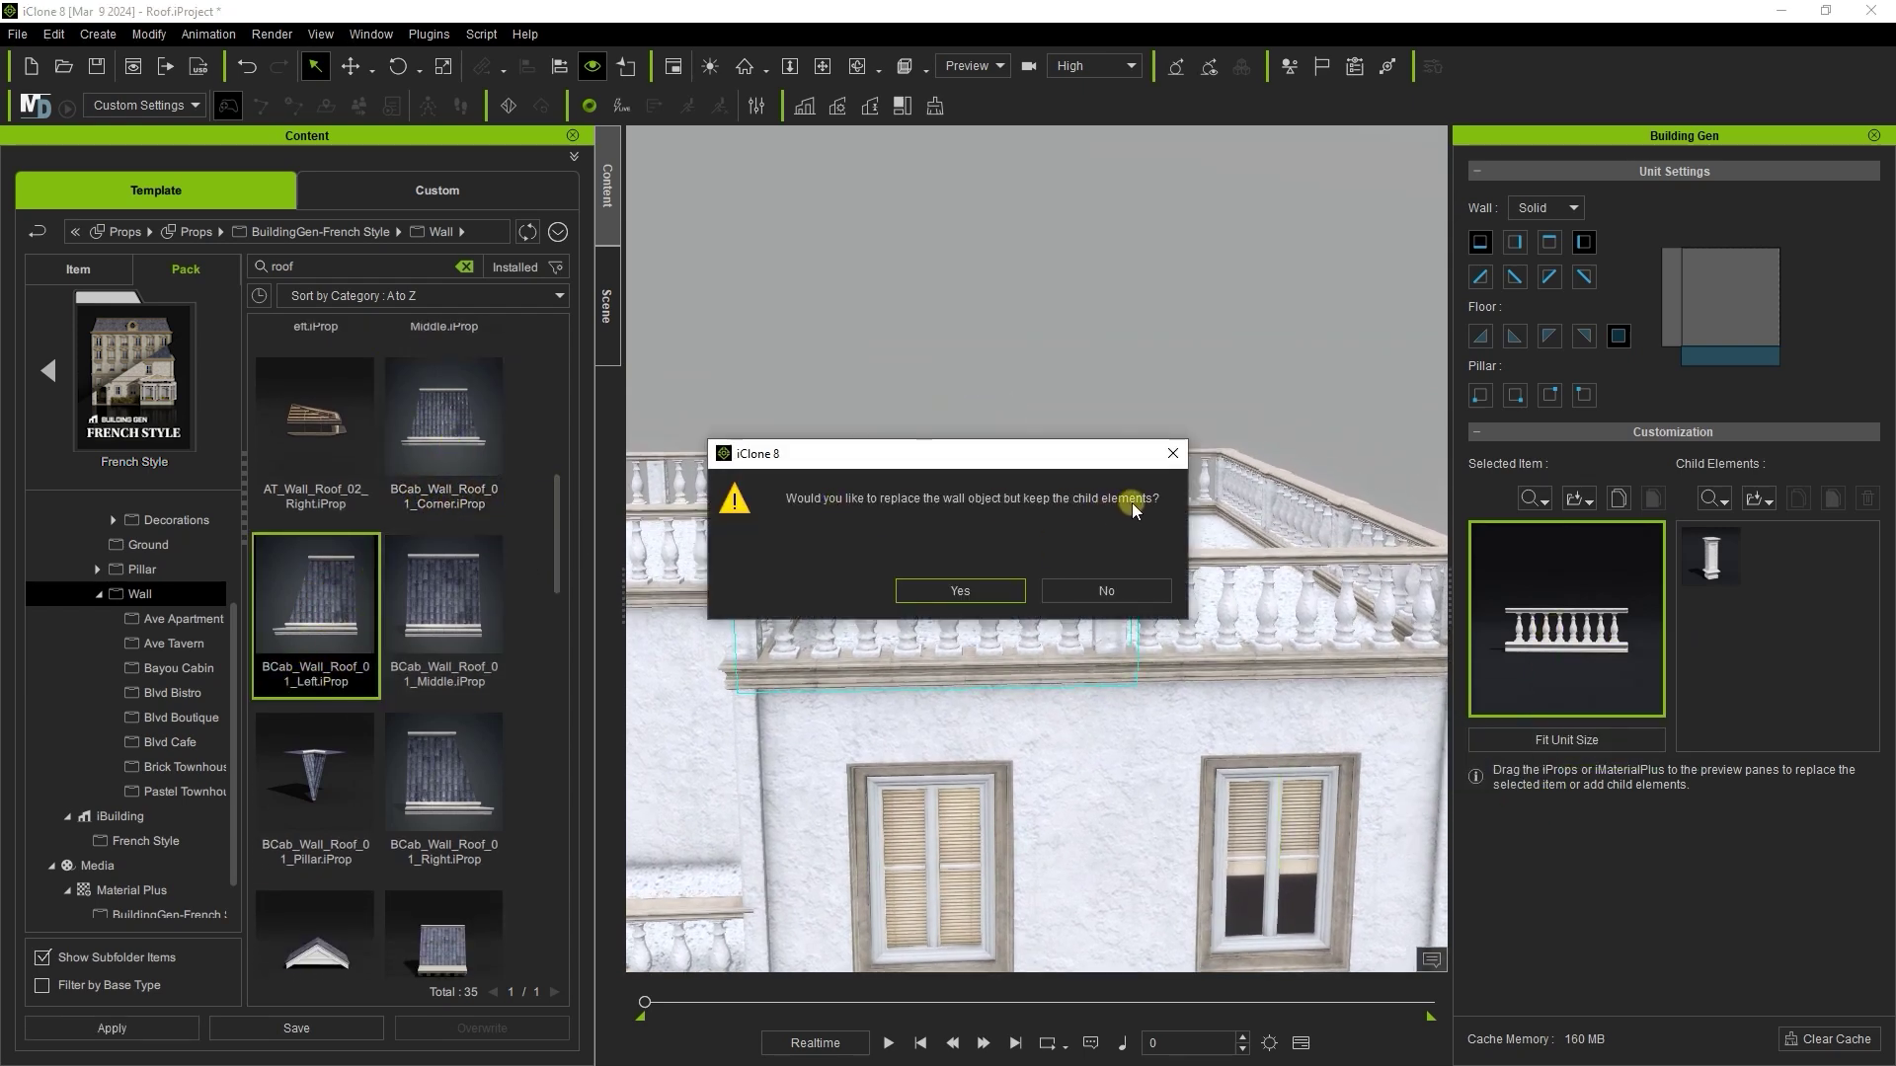
left_click(1140, 596)
Replace the adjoining side balustrade section at the same corner with BCab_Wall_Roof_01_Right.iProp, without keeping its child elements
right_click_drag(1059, 487, 1291, 623)
left_click(903, 616)
scroll(906, 606, "up", 3)
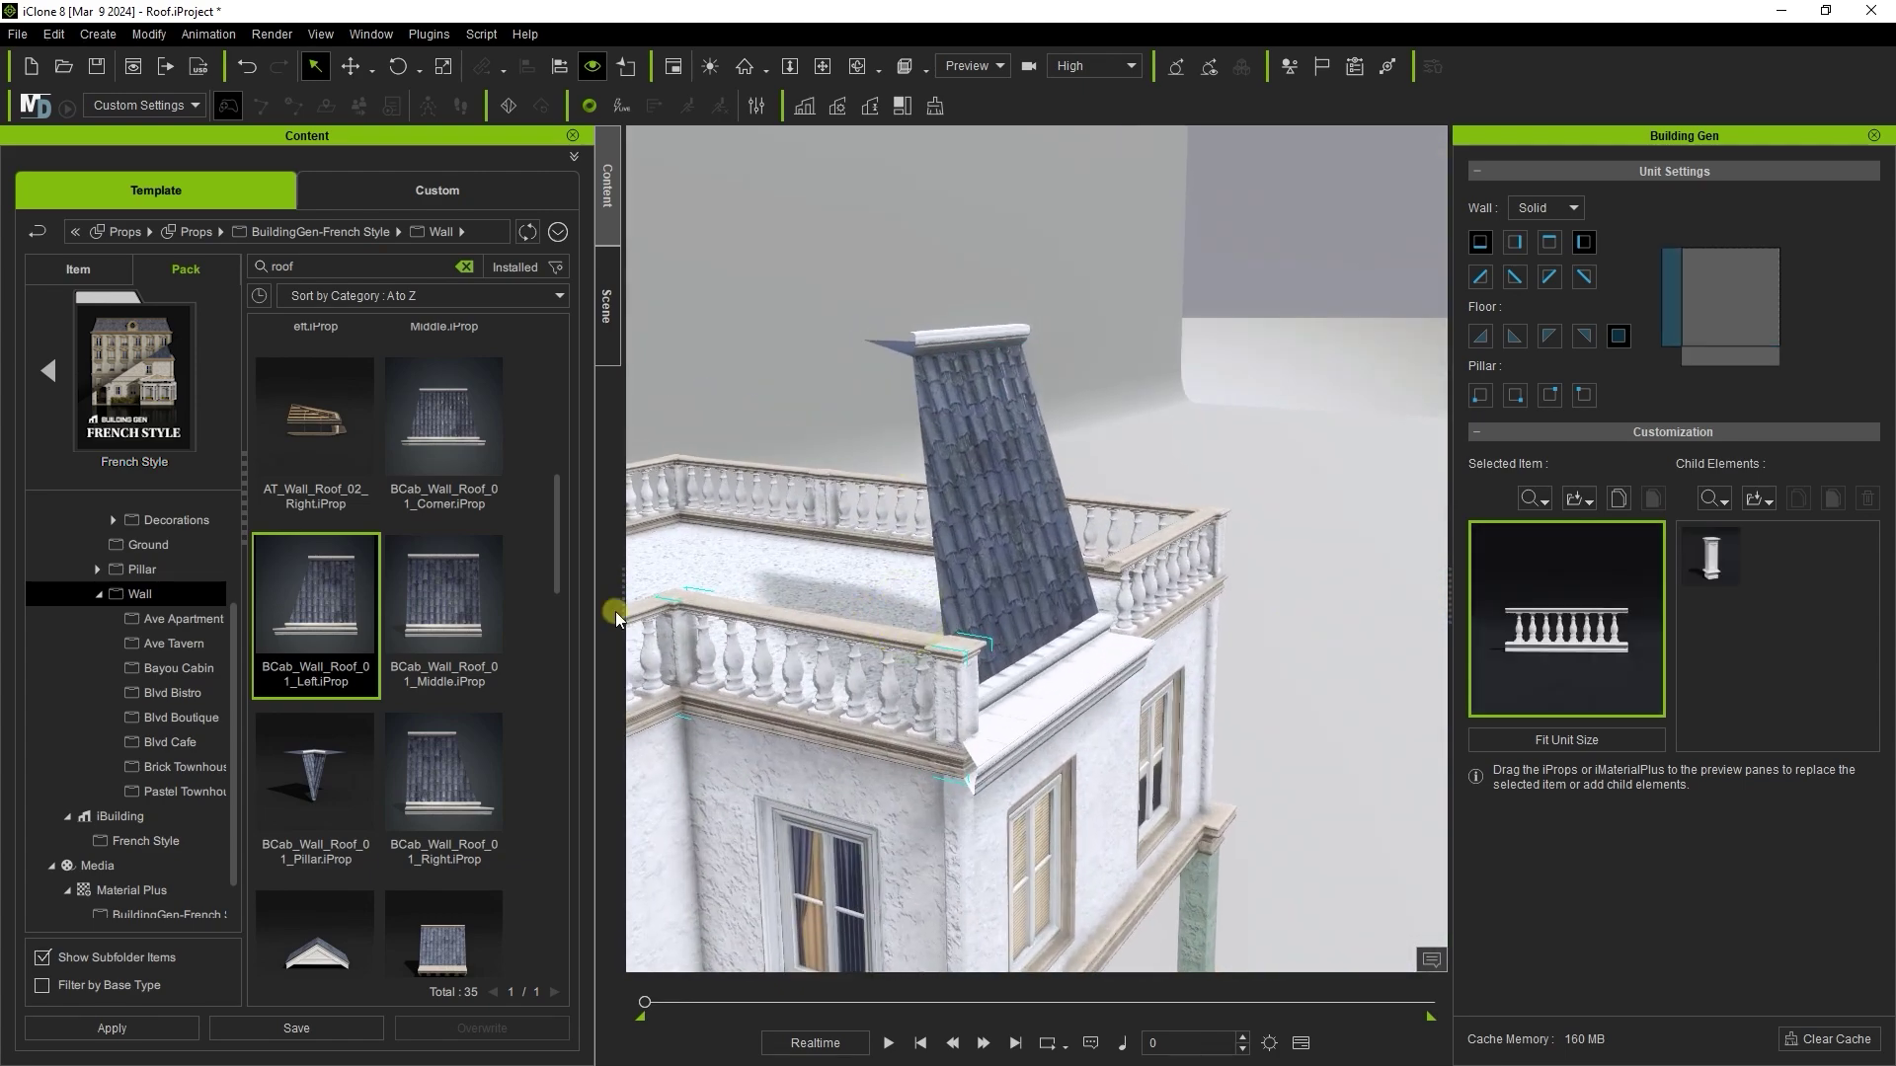
scroll(478, 690, "down", 3)
left_click(422, 748)
left_click_drag(1083, 745, 1591, 620)
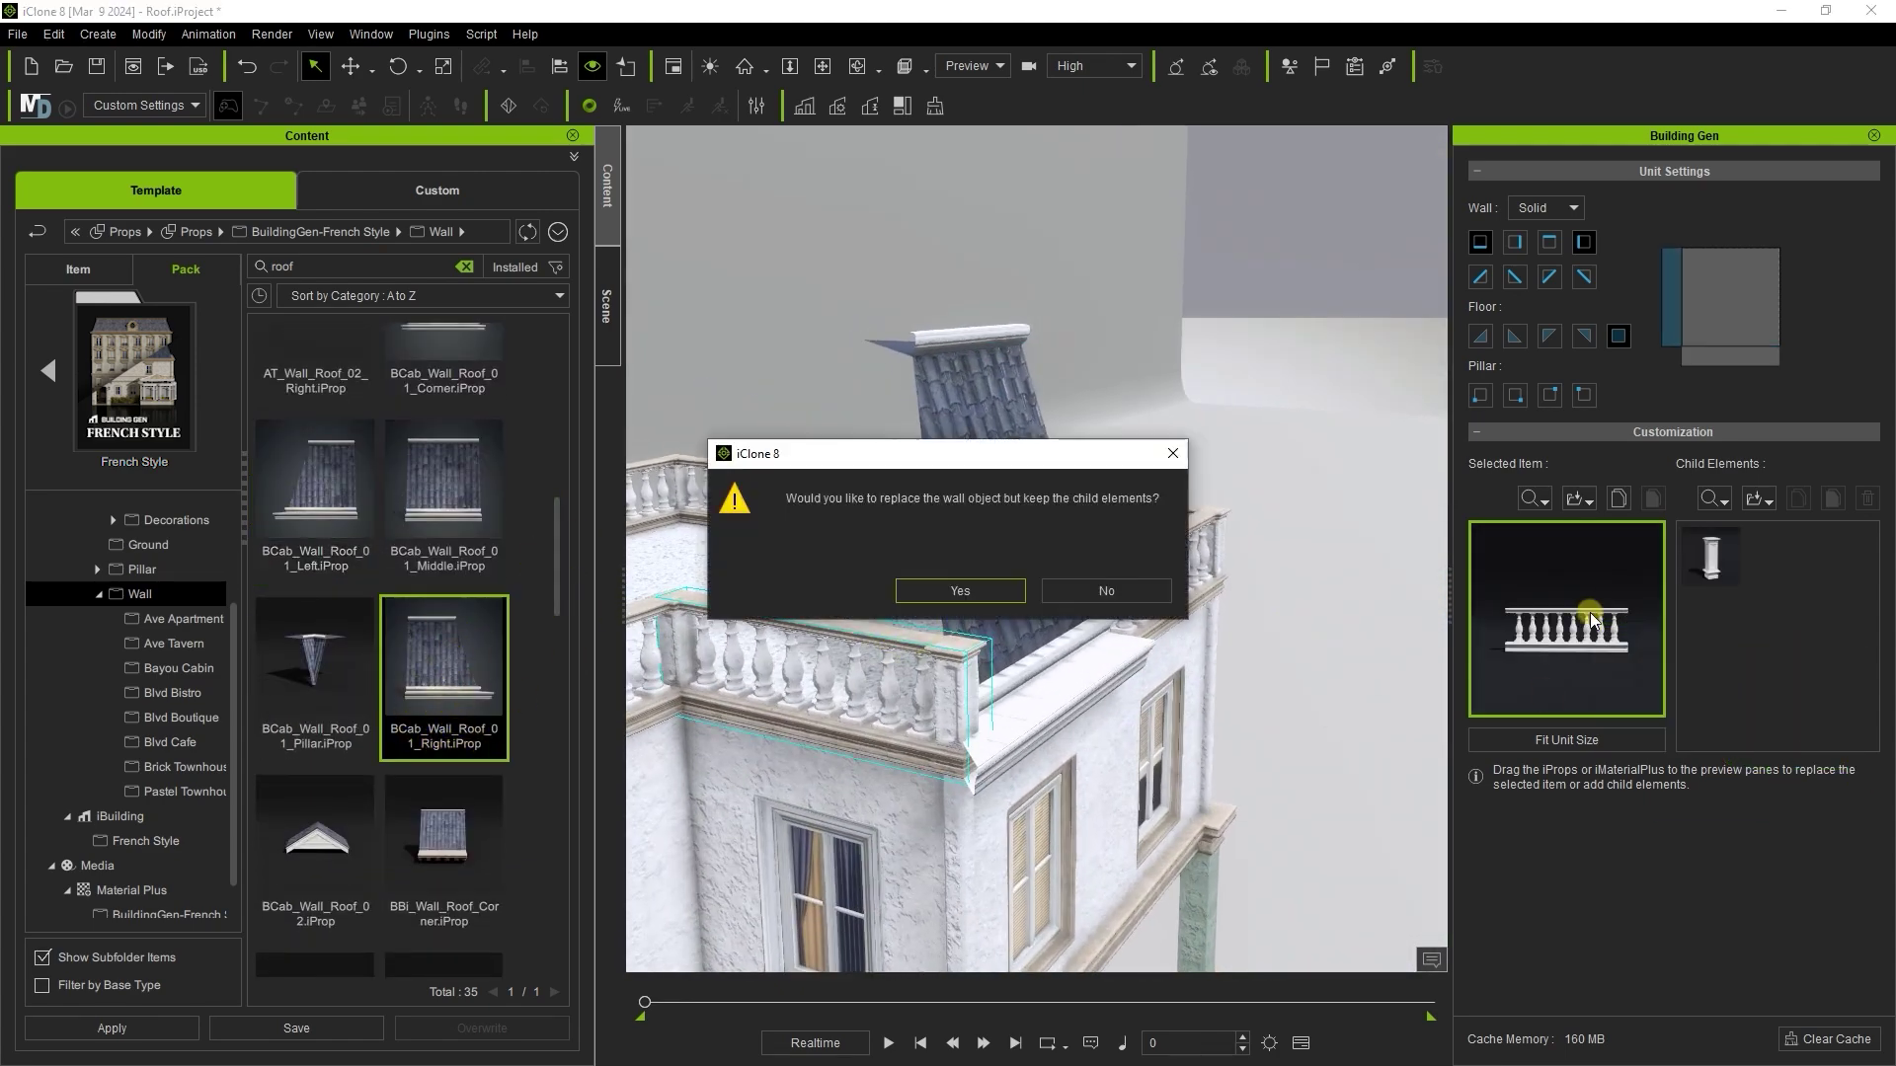
left_click(1126, 590)
Copy the slanted corner roof piece and paste it over the matching corner balustrade sections further around the roof
right_click_drag(1007, 537, 778, 531)
right_click_drag(778, 531, 886, 677)
left_click(1619, 499)
right_click_drag(1136, 603, 904, 632)
left_click(1063, 677)
left_click(1657, 499)
right_click_drag(1185, 635, 1003, 665)
right_click_drag(1212, 667, 887, 679)
left_click(1337, 721)
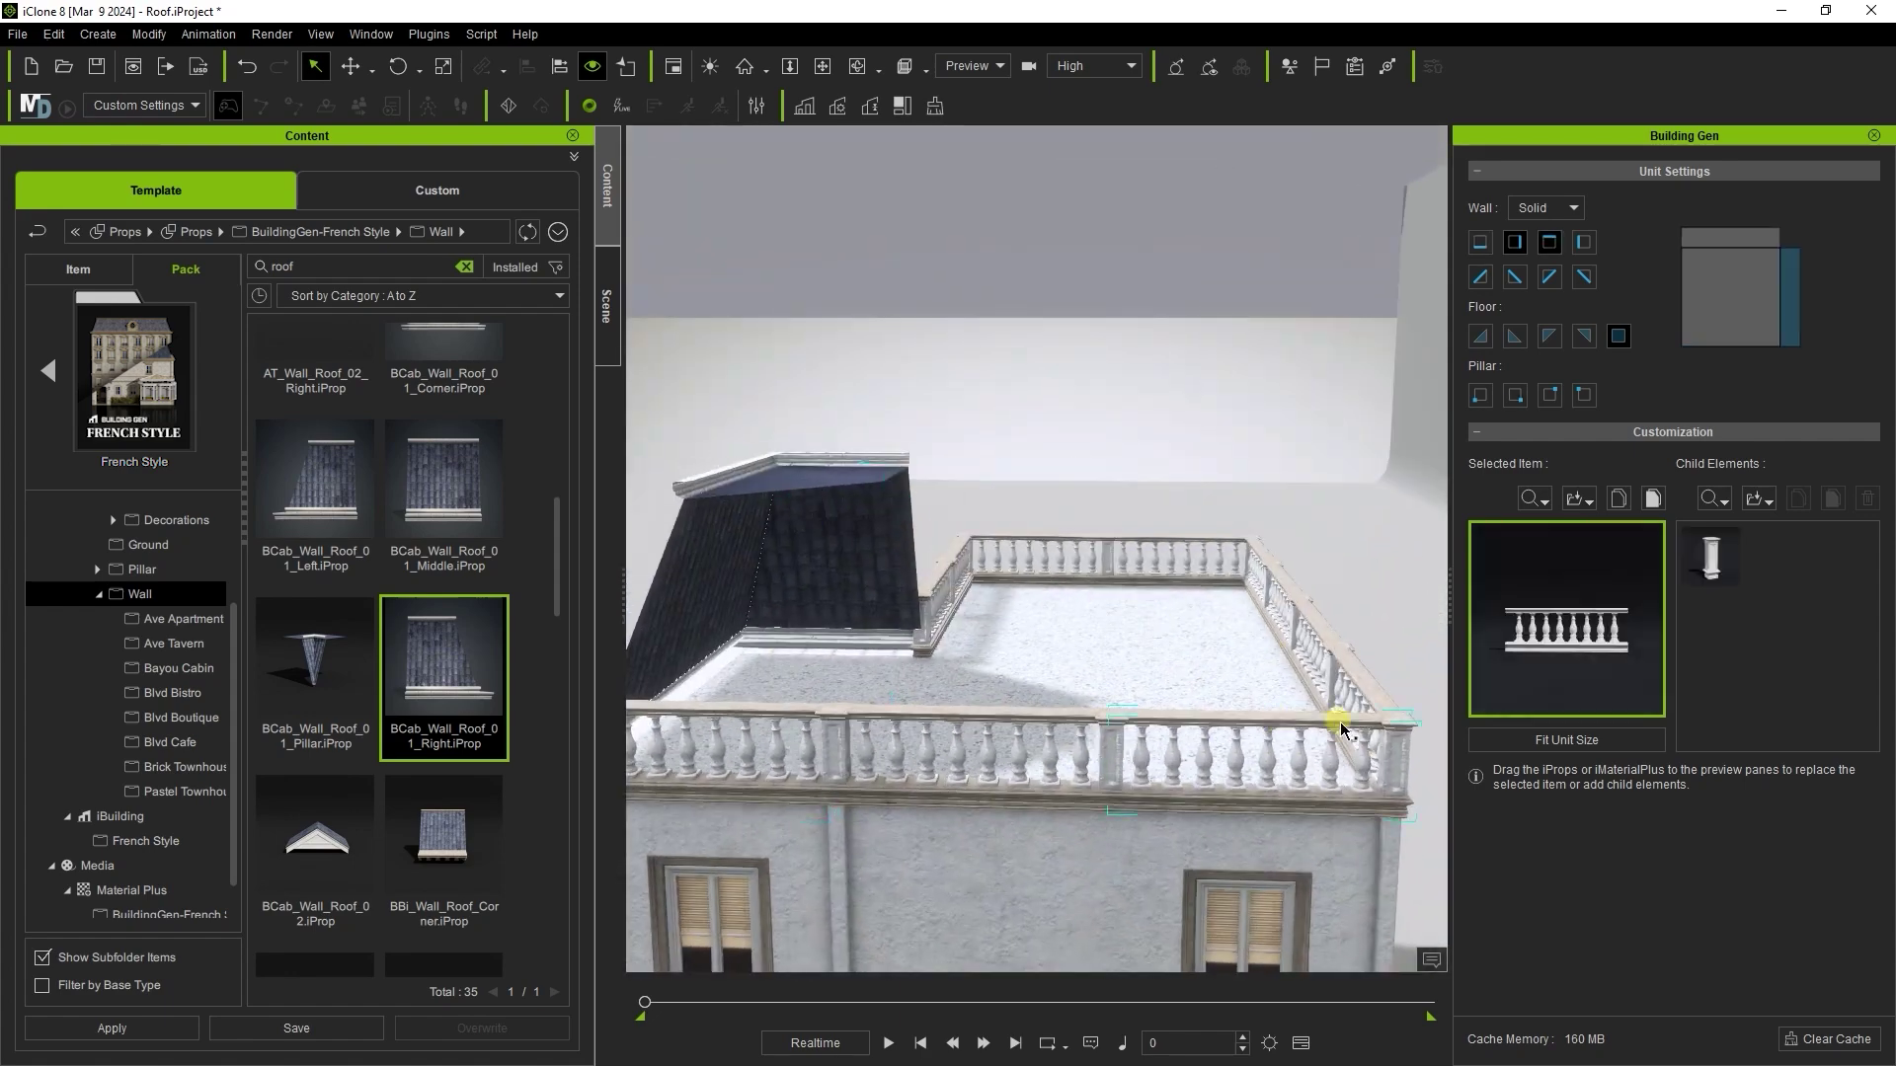
left_click(1654, 498)
Paste the copied roof piece over the end balustrade sections at the next two roof corners
right_click_drag(1328, 719, 948, 697)
left_click(1274, 723)
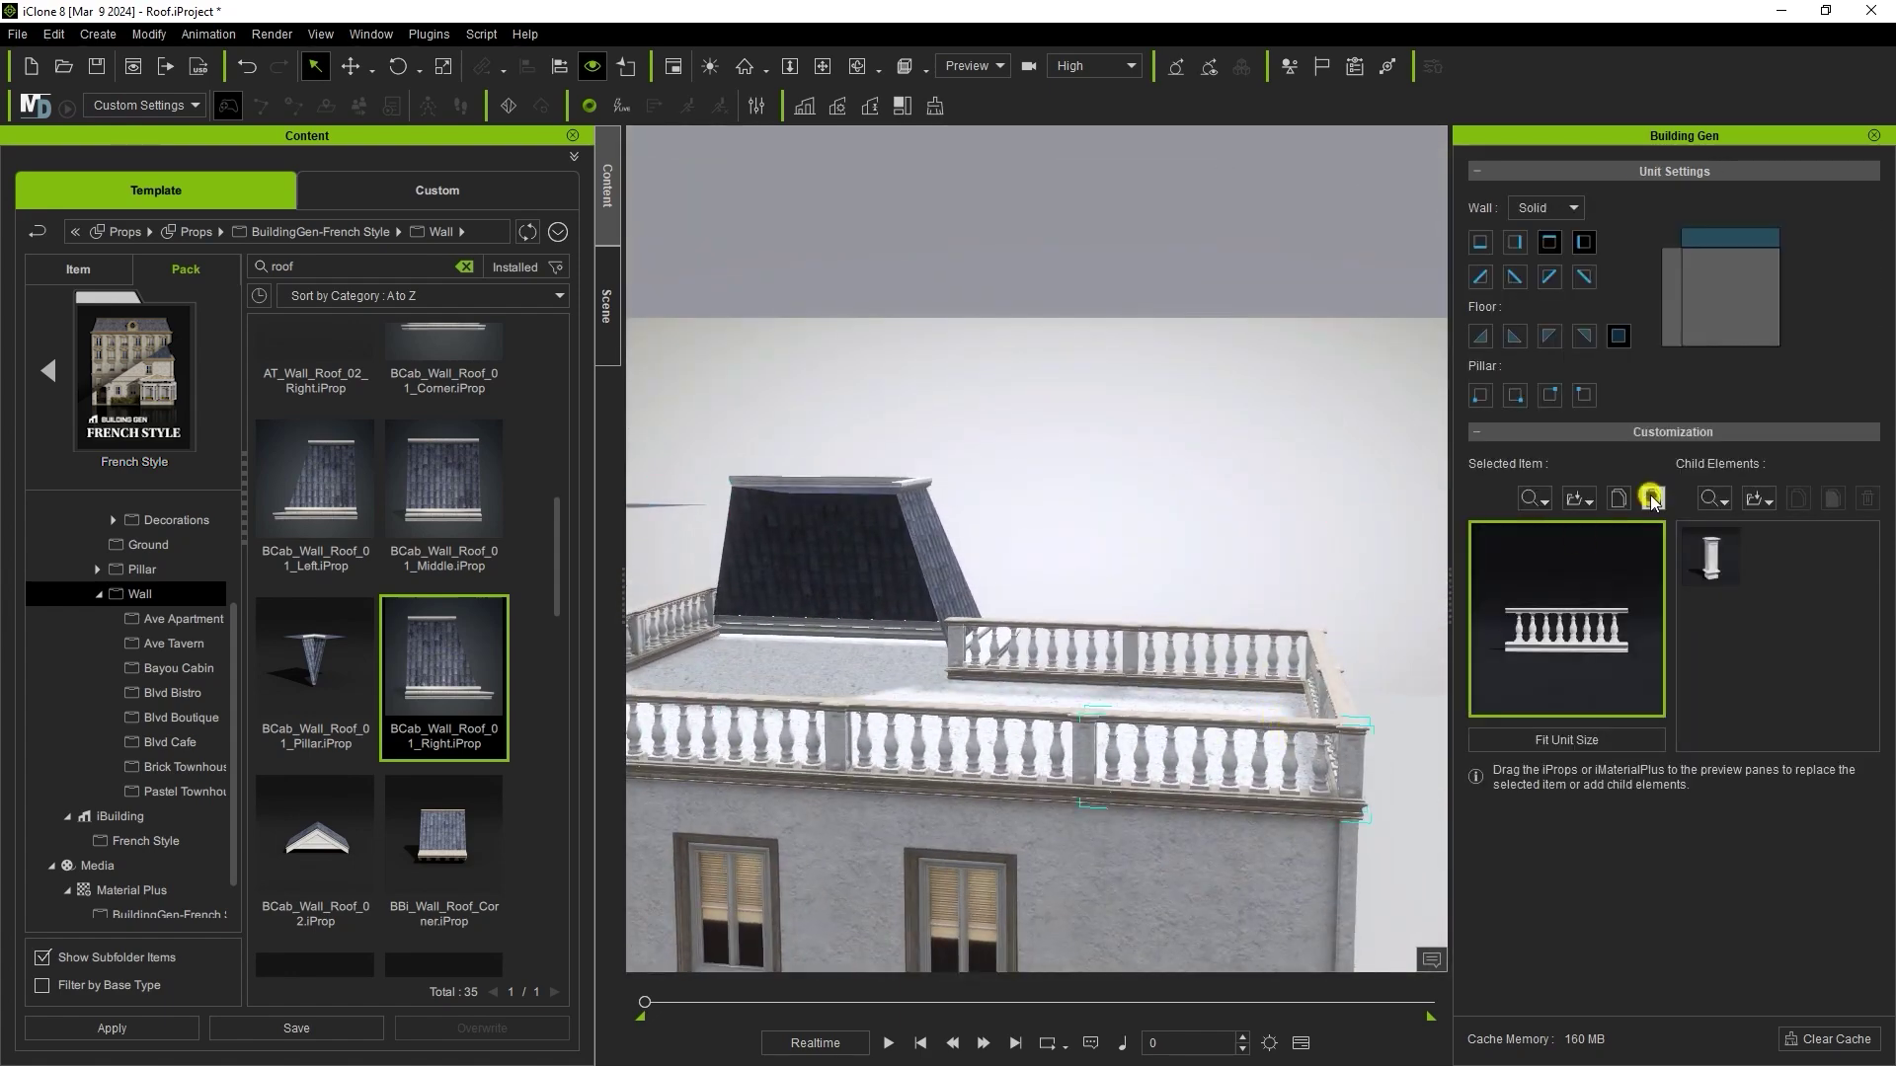
left_click(1652, 499)
right_click_drag(1165, 632, 802, 587)
right_click_drag(1274, 583, 1007, 632)
left_click(1106, 799)
left_click(1653, 499)
Continue around the building's far side, pasting slanted roof pieces over two more balustrade sections
right_click_drag(1126, 661, 889, 647)
right_click_drag(1136, 646, 1061, 682)
left_click(1295, 773)
left_click(796, 738)
left_click(1653, 498)
left_click(953, 840)
left_click(1649, 501)
Paste the slanted roof piece over the long side's end balustrade section and select the next corner section for replacement
right_click_drag(924, 666, 1407, 654)
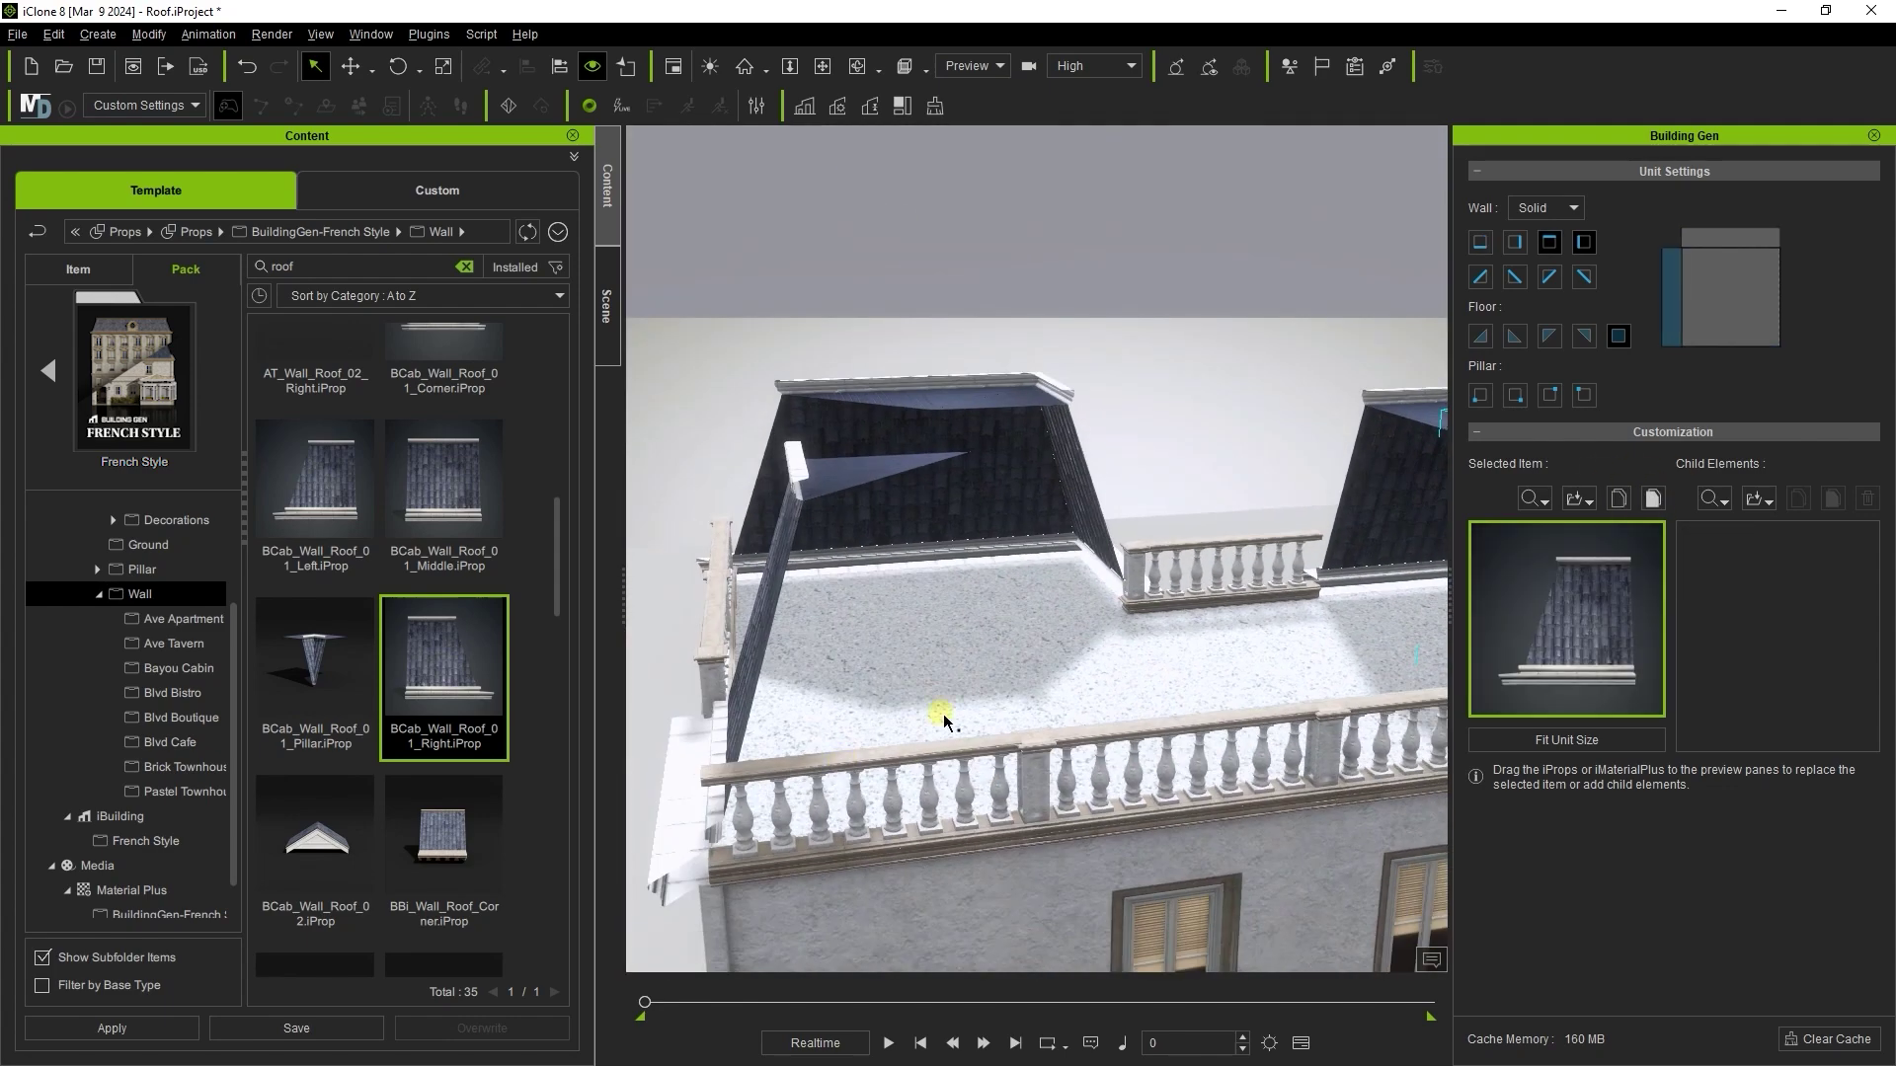
left_click(936, 753)
left_click(1653, 499)
right_click_drag(919, 693, 1284, 696)
right_click_drag(939, 723, 1126, 726)
left_click(912, 743)
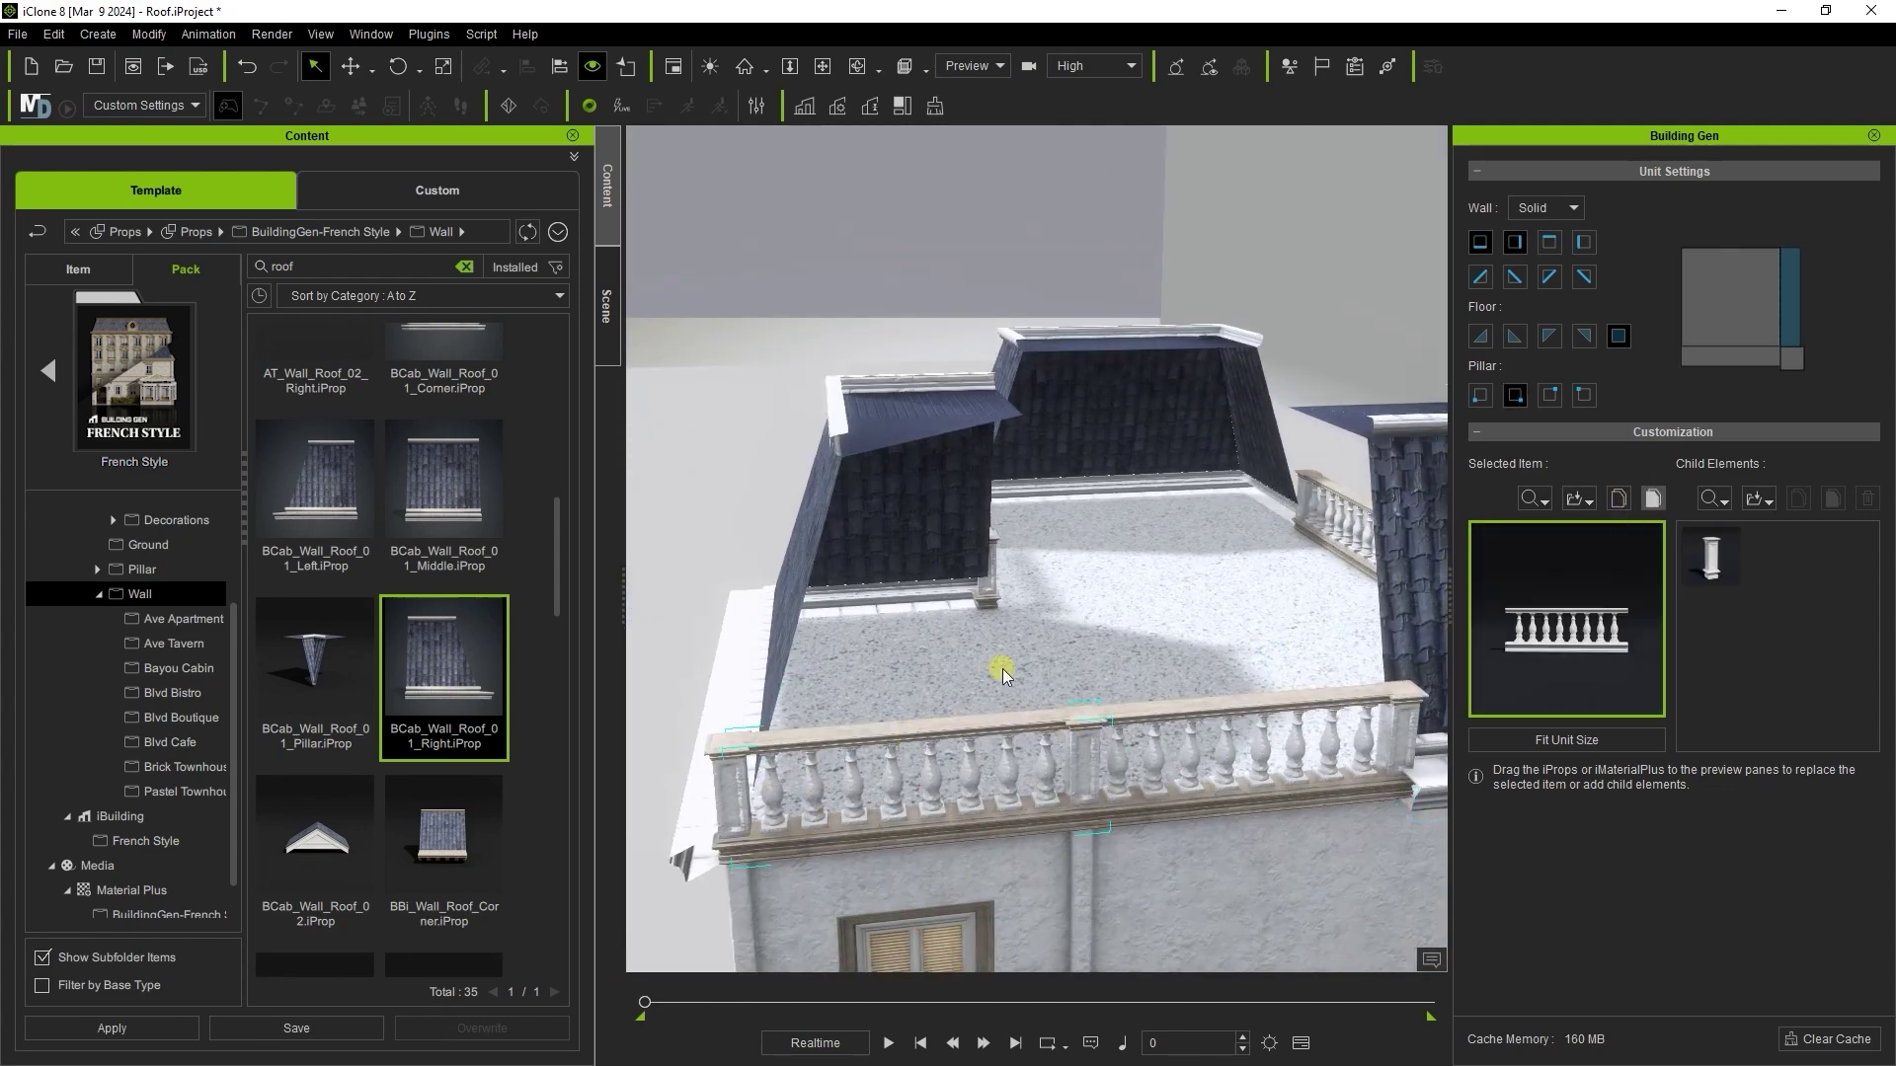
Replace the balustrade between two corner roof pieces with BCab_Wall_Roof_01_Middle.iProp and paste a middle piece into another gap
right_click_drag(1003, 677, 1126, 665)
middle_click_drag(1073, 780, 1076, 807)
left_click(1063, 820)
left_click(414, 494)
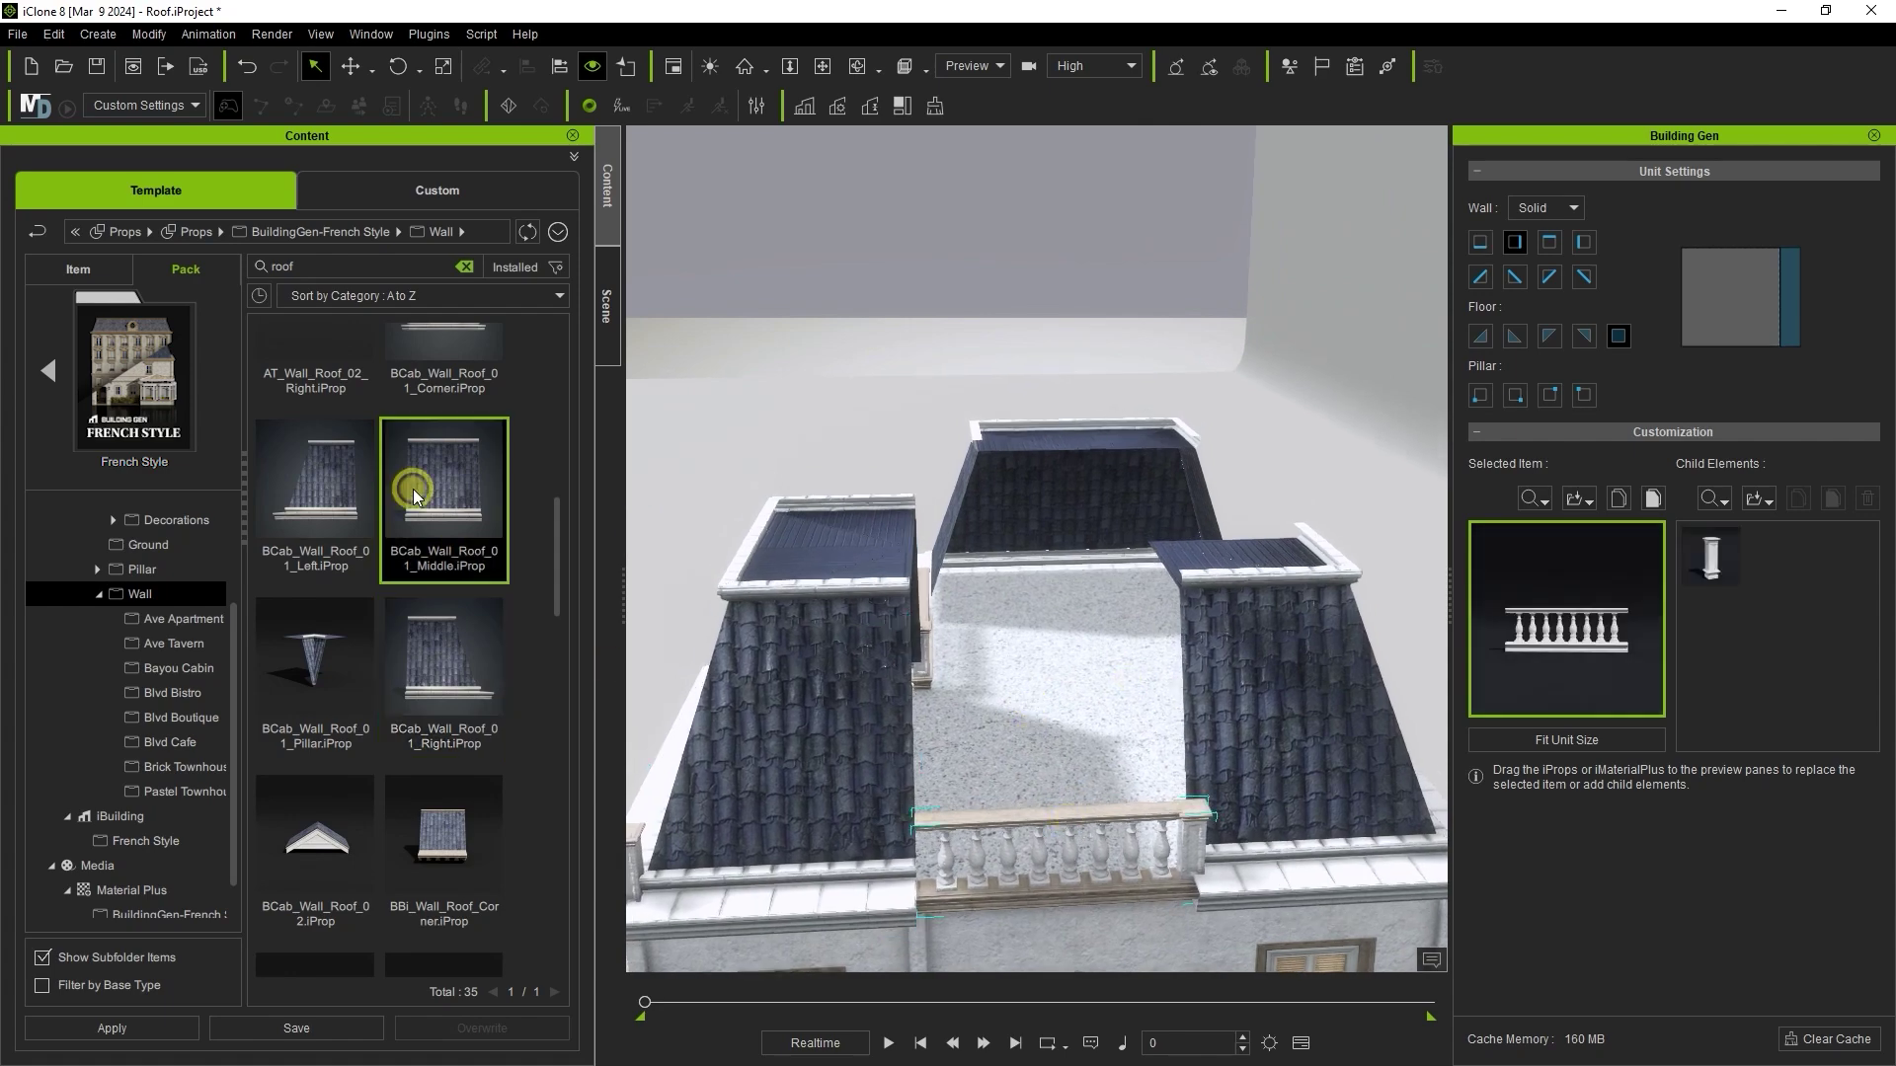
double_click(449, 486)
right_click_drag(1151, 690, 1021, 580)
left_click(1110, 713)
left_click(1653, 499)
Add a default pillar in the gap at the roof's inner corner and replace it with BCab_Wall_Roof_01_Pillar.iProp
left_click(986, 754)
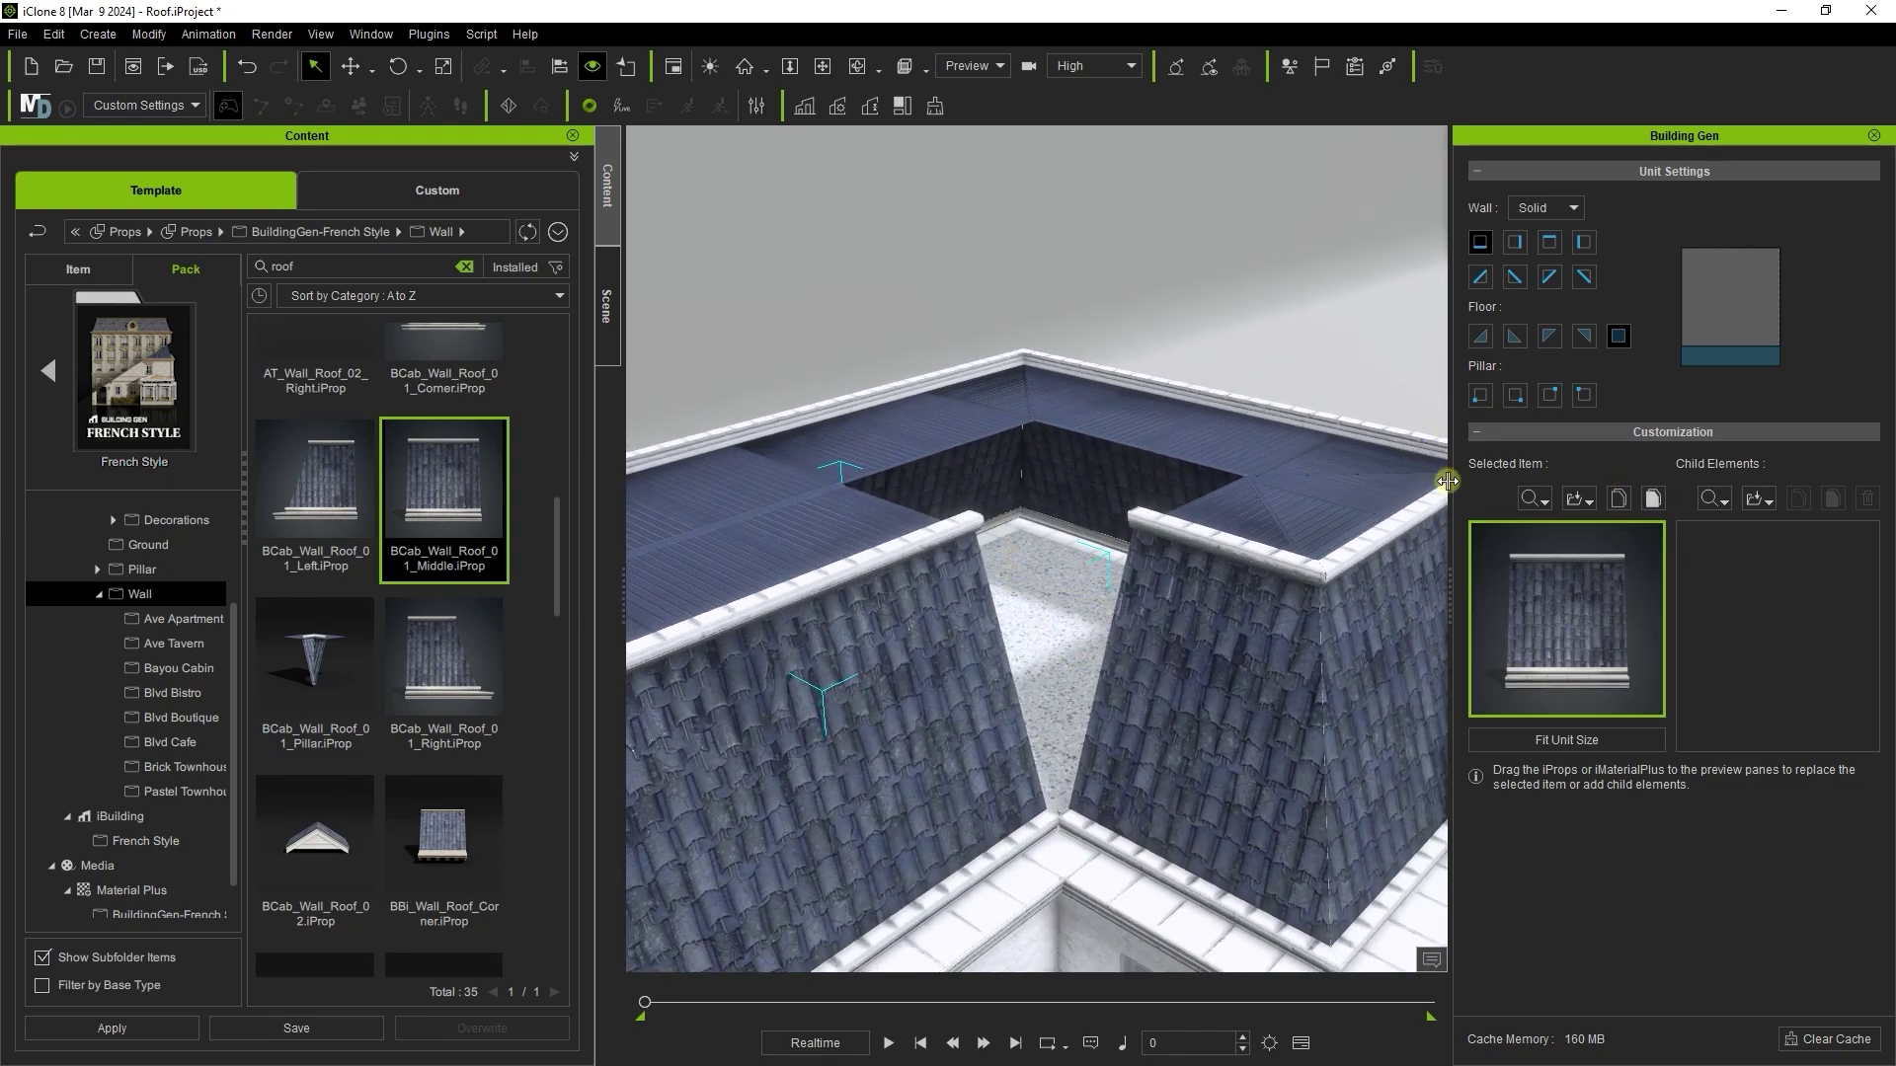
left_click(1292, 615)
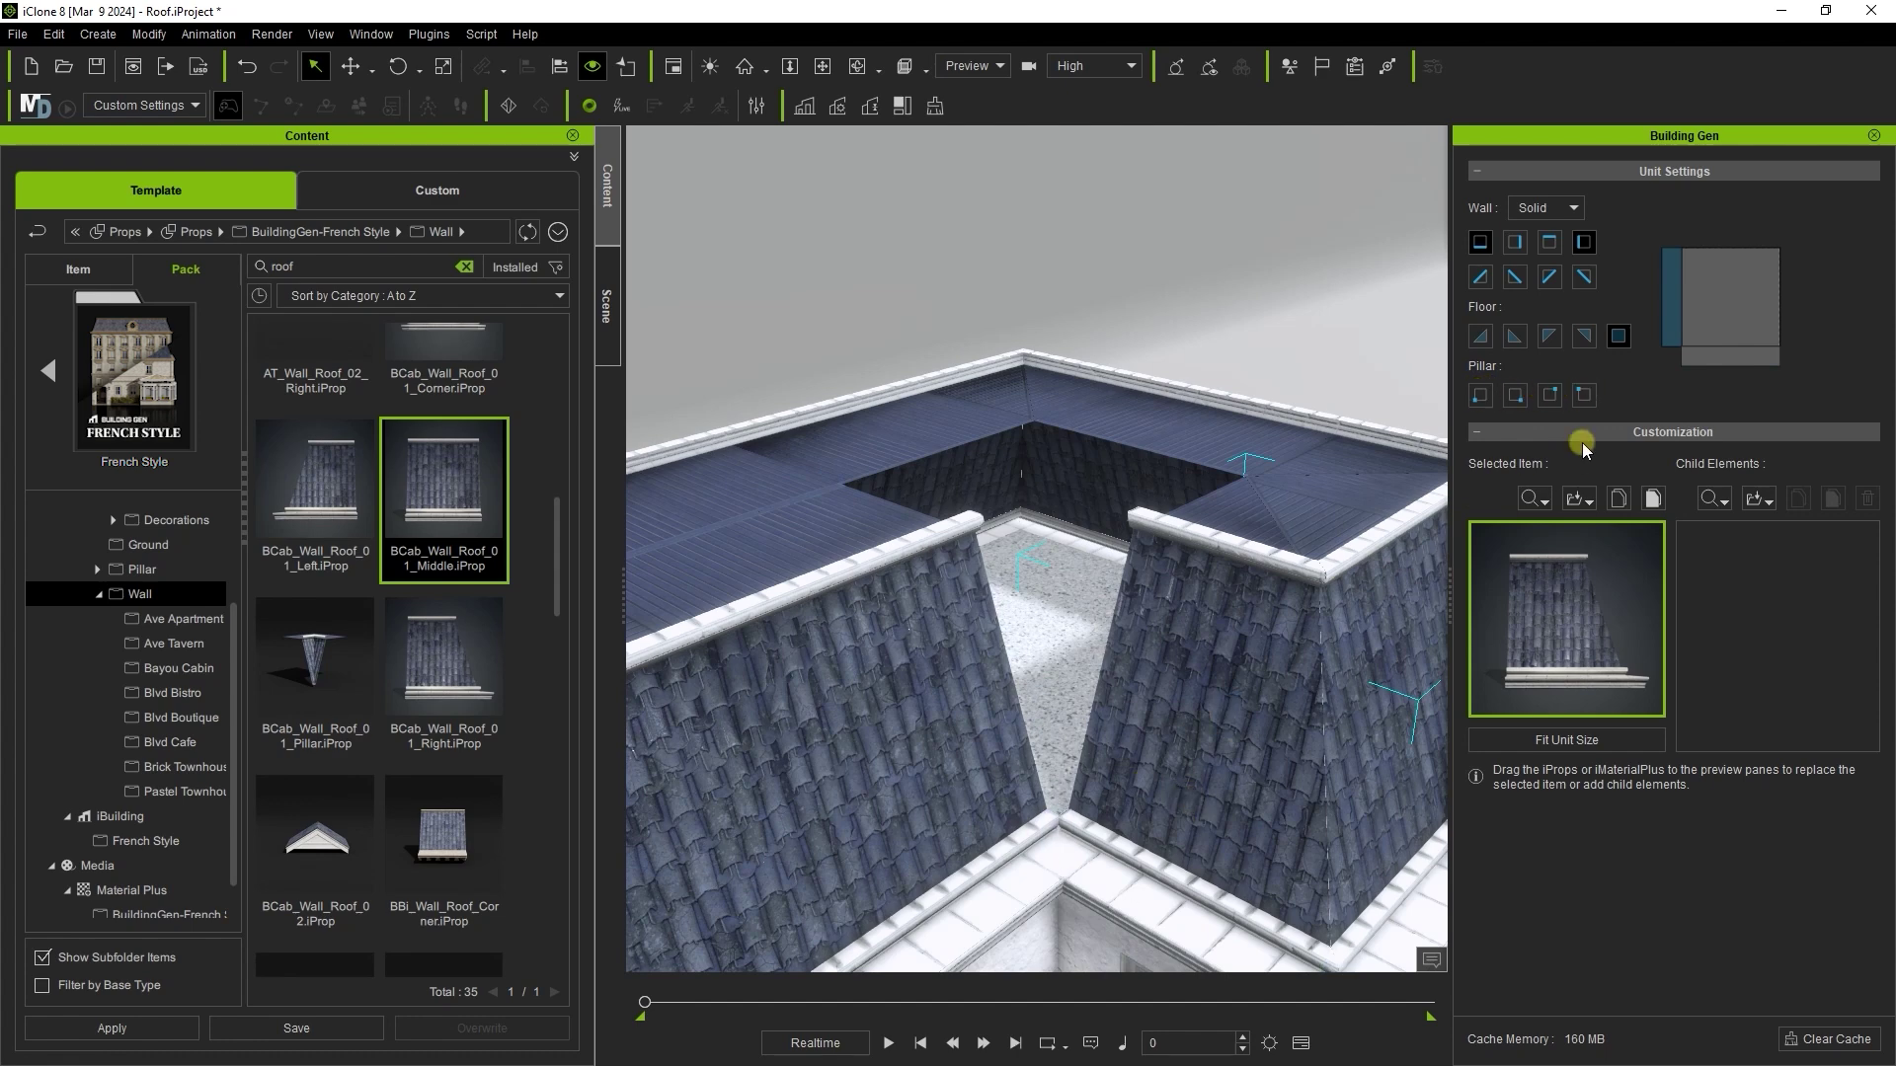
left_click(1584, 395)
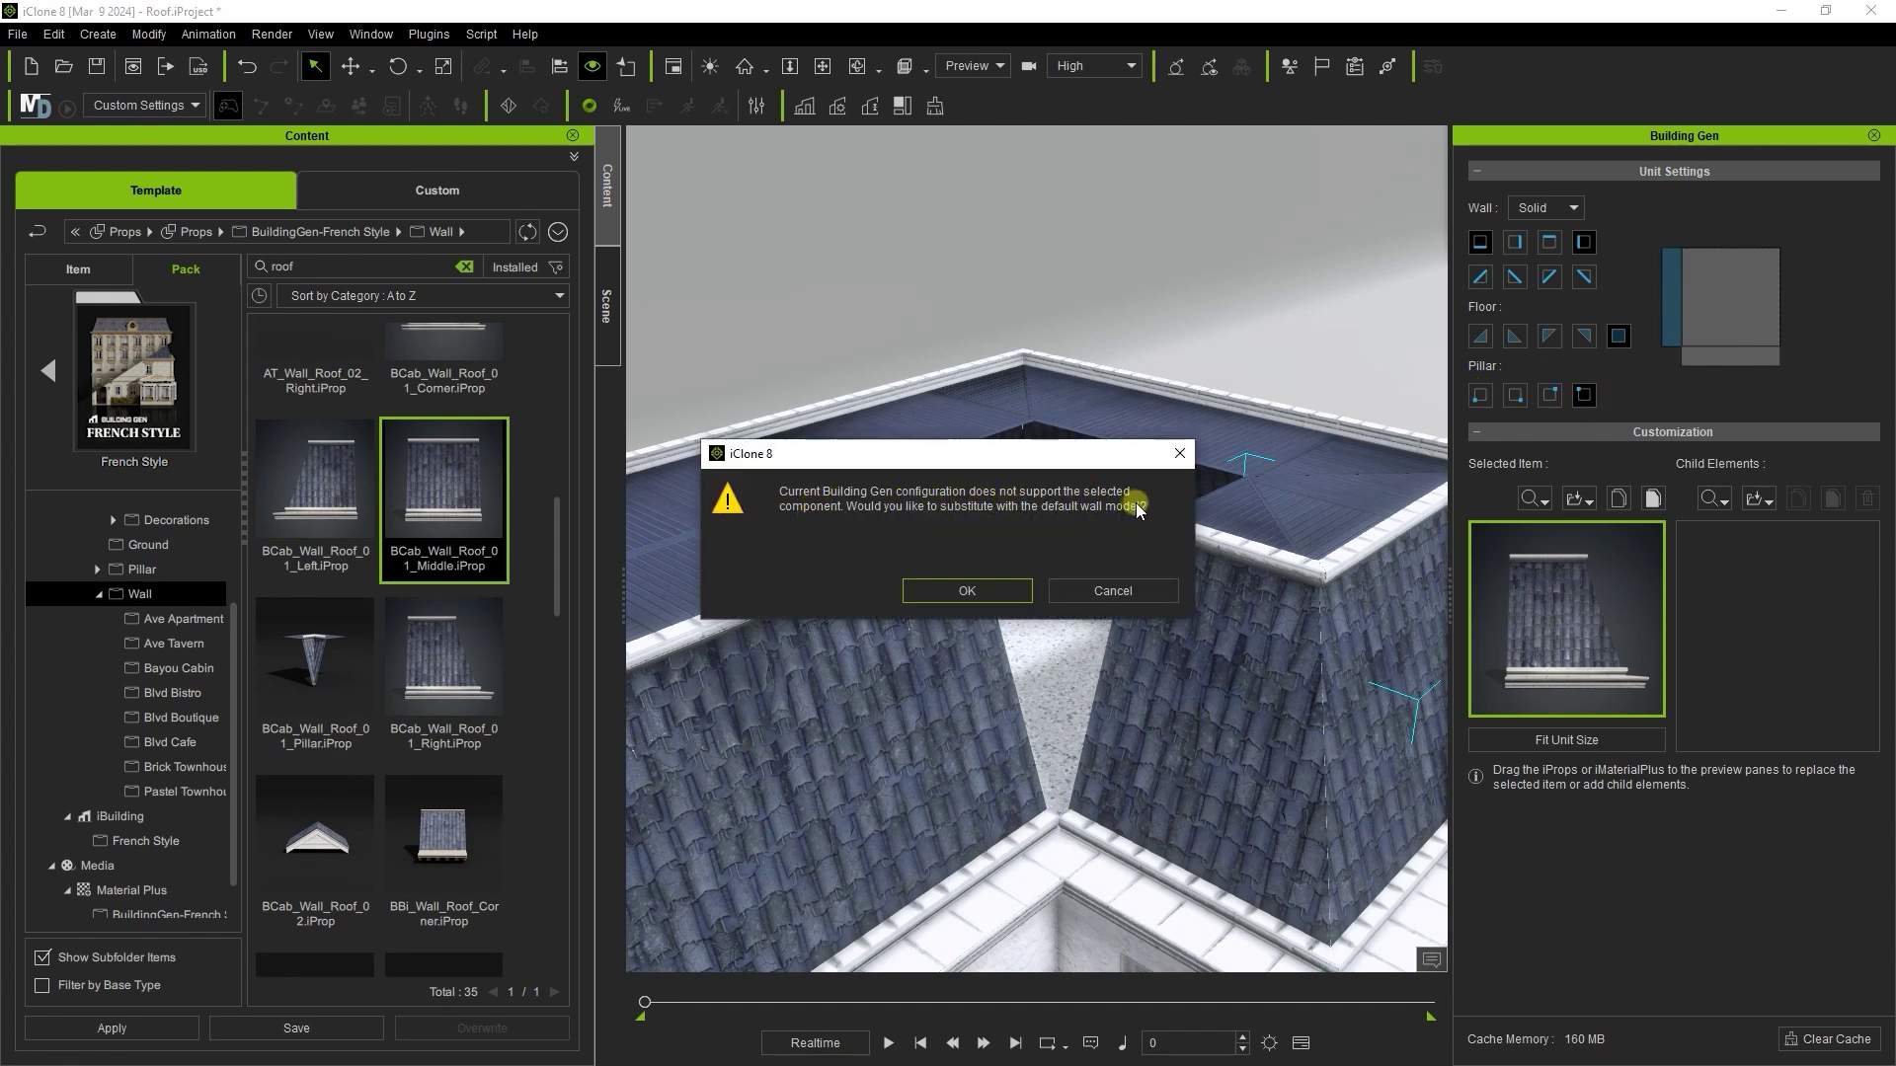
left_click(951, 596)
right_click_drag(994, 690, 1039, 636)
middle_click_drag(1038, 636, 1037, 593)
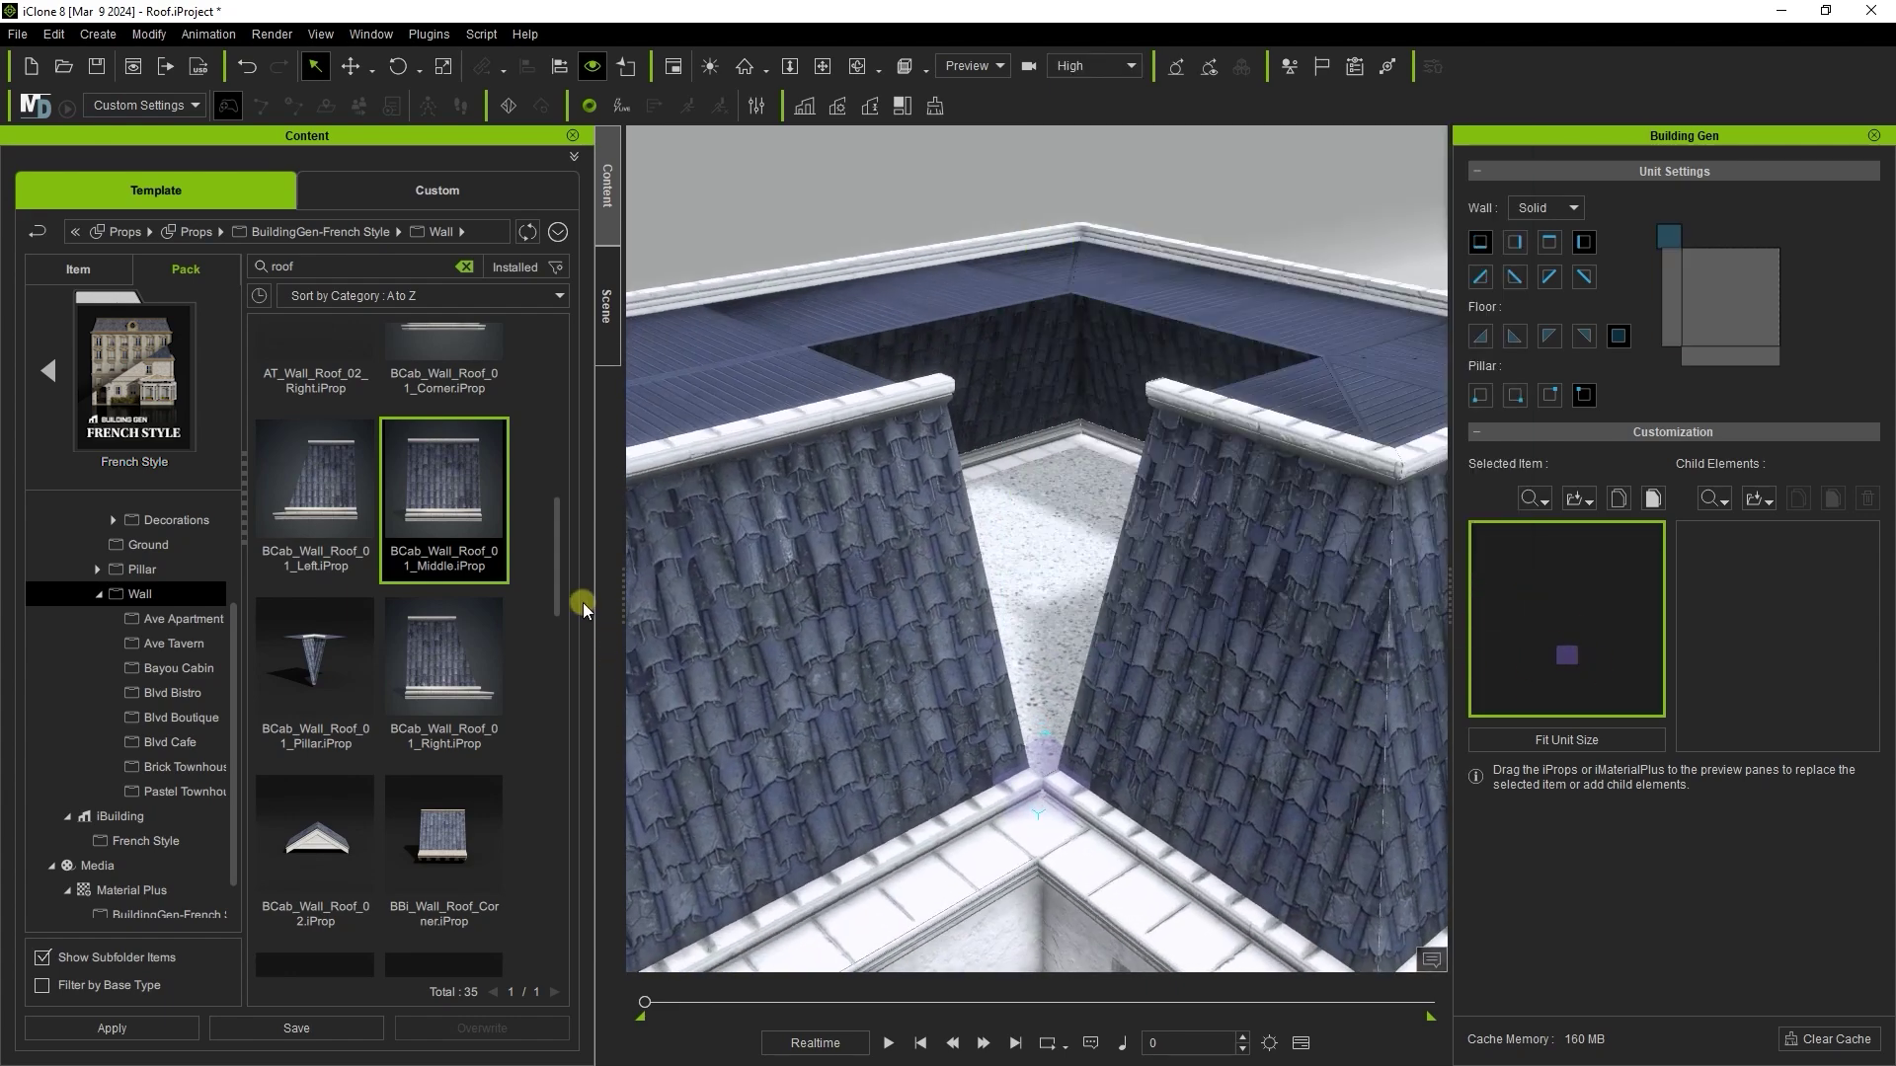
scroll(553, 687, "down", 2)
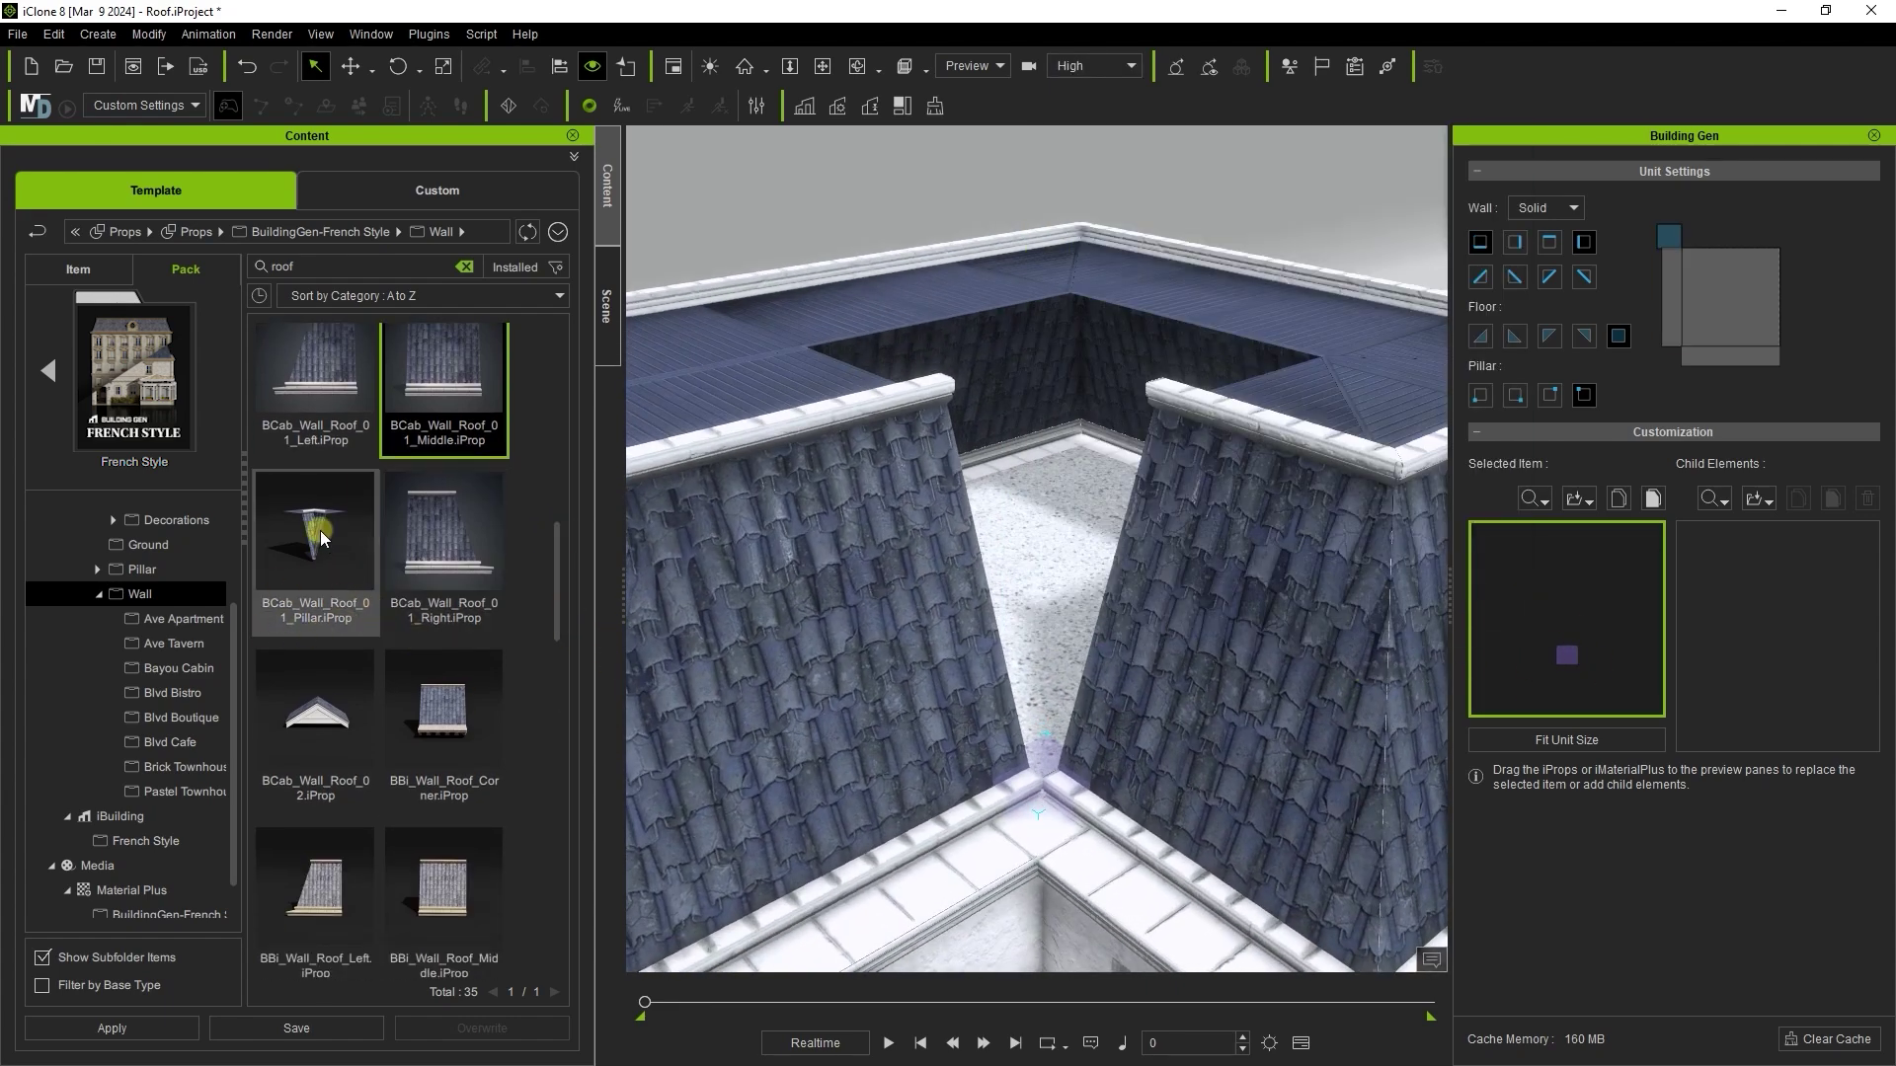
left_click_drag(323, 538, 1585, 636)
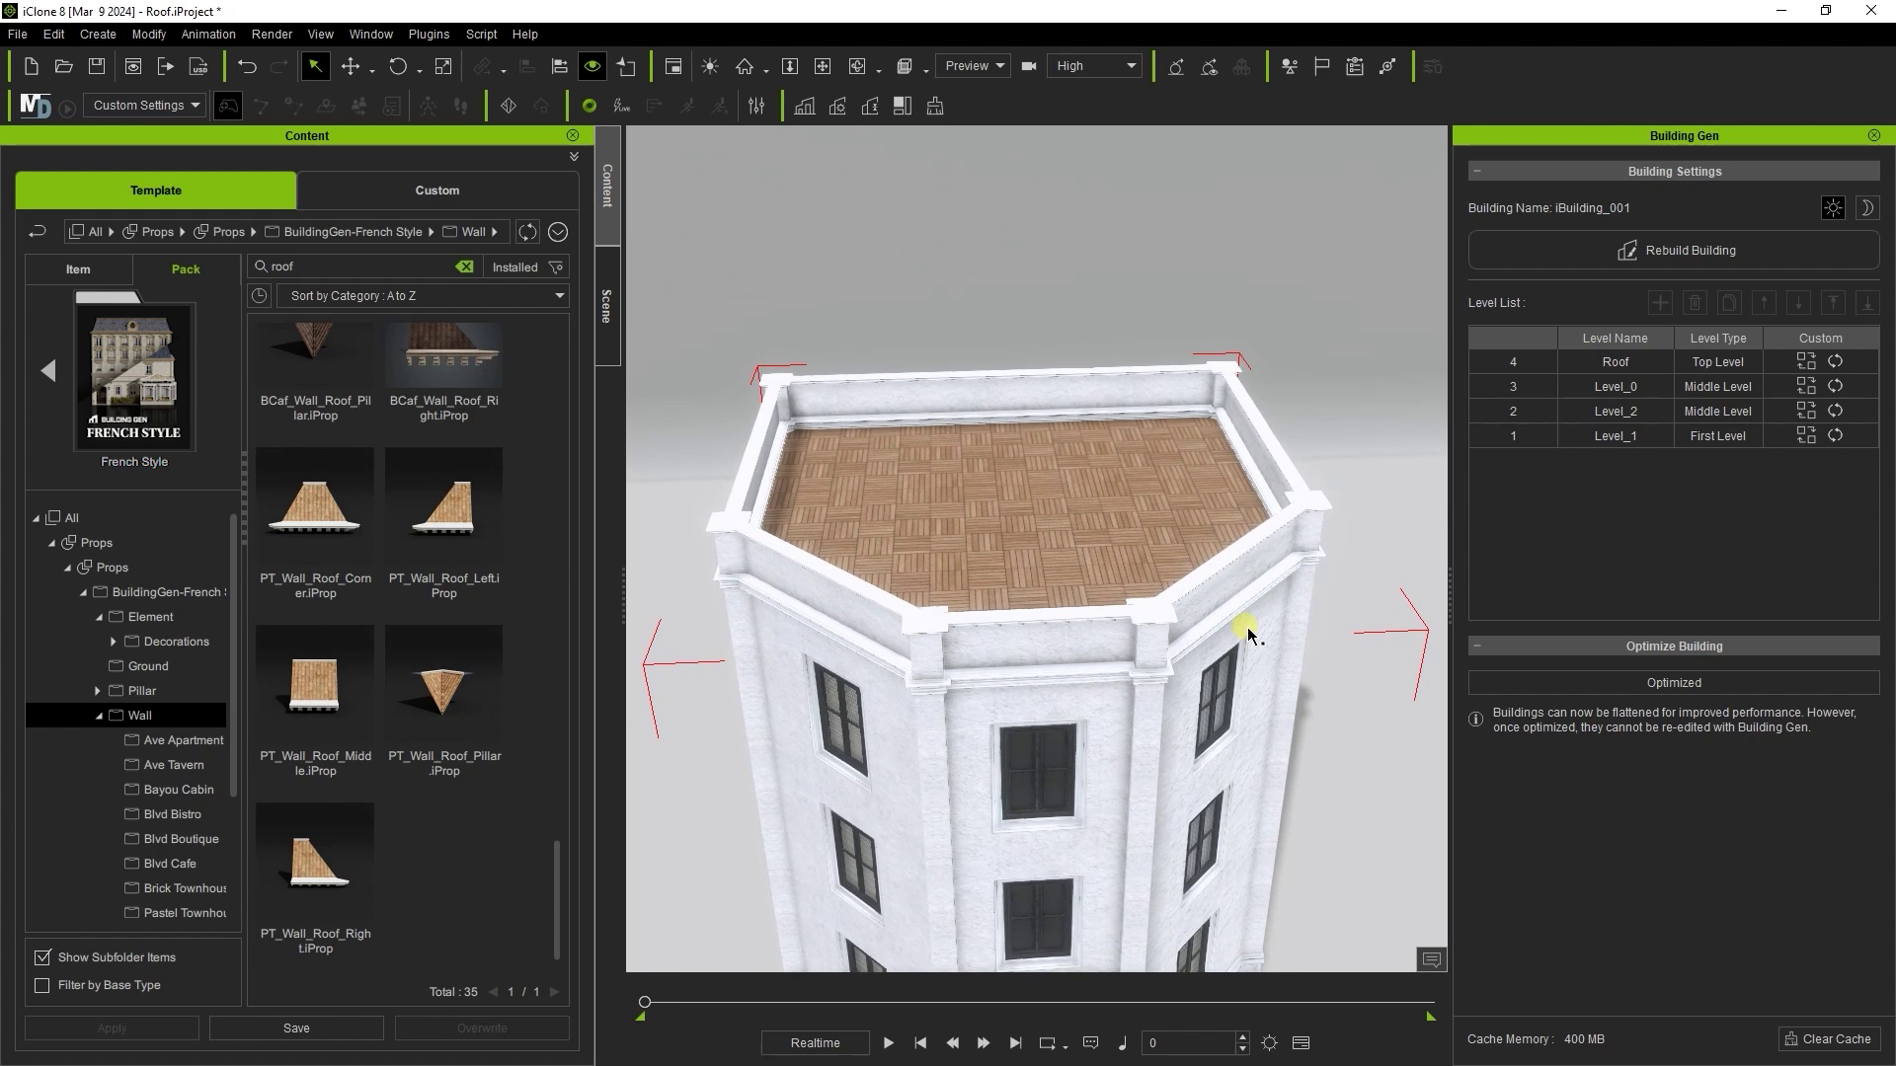
Replace a diagonal parapet section on iBuilding_001's roof with PT_Wall_Roof_Corner.iProp
right_click_drag(1247, 628, 1001, 465)
left_click(1076, 592)
left_click(318, 588)
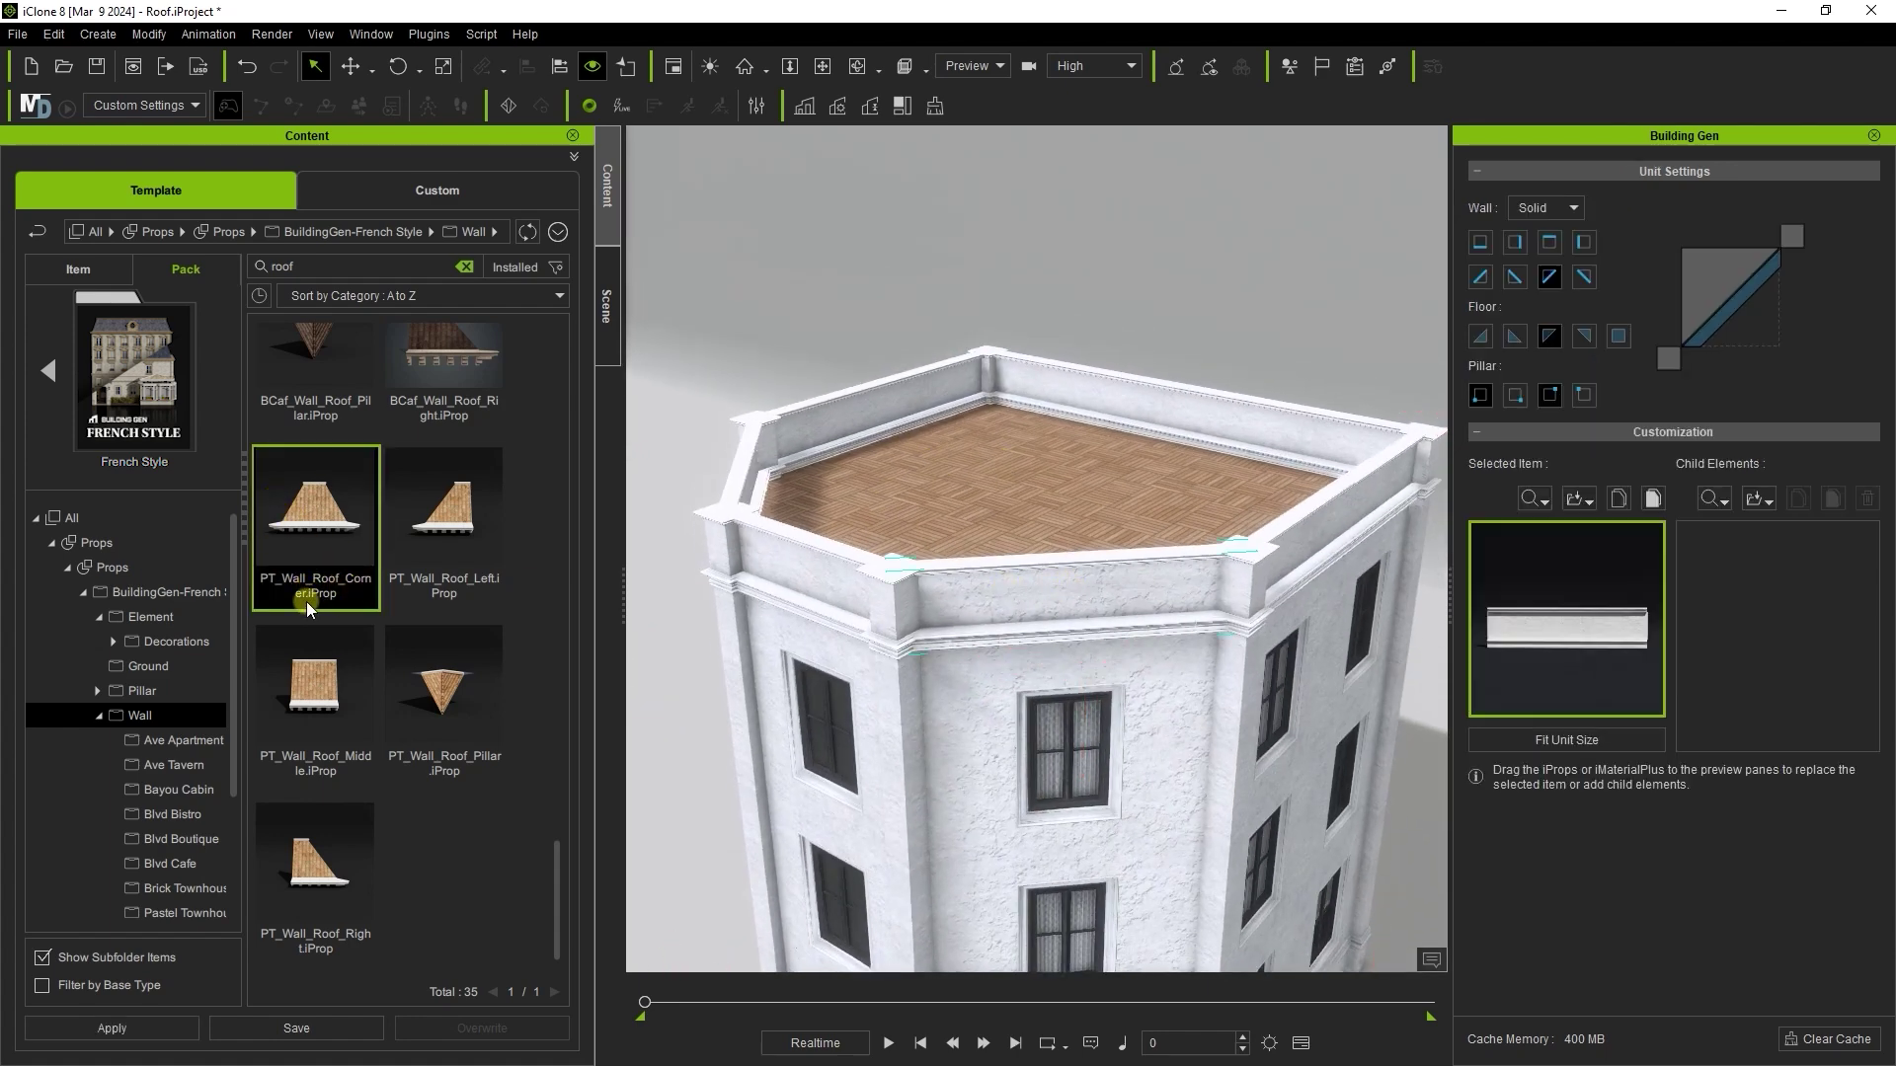
left_click_drag(306, 601, 1536, 728)
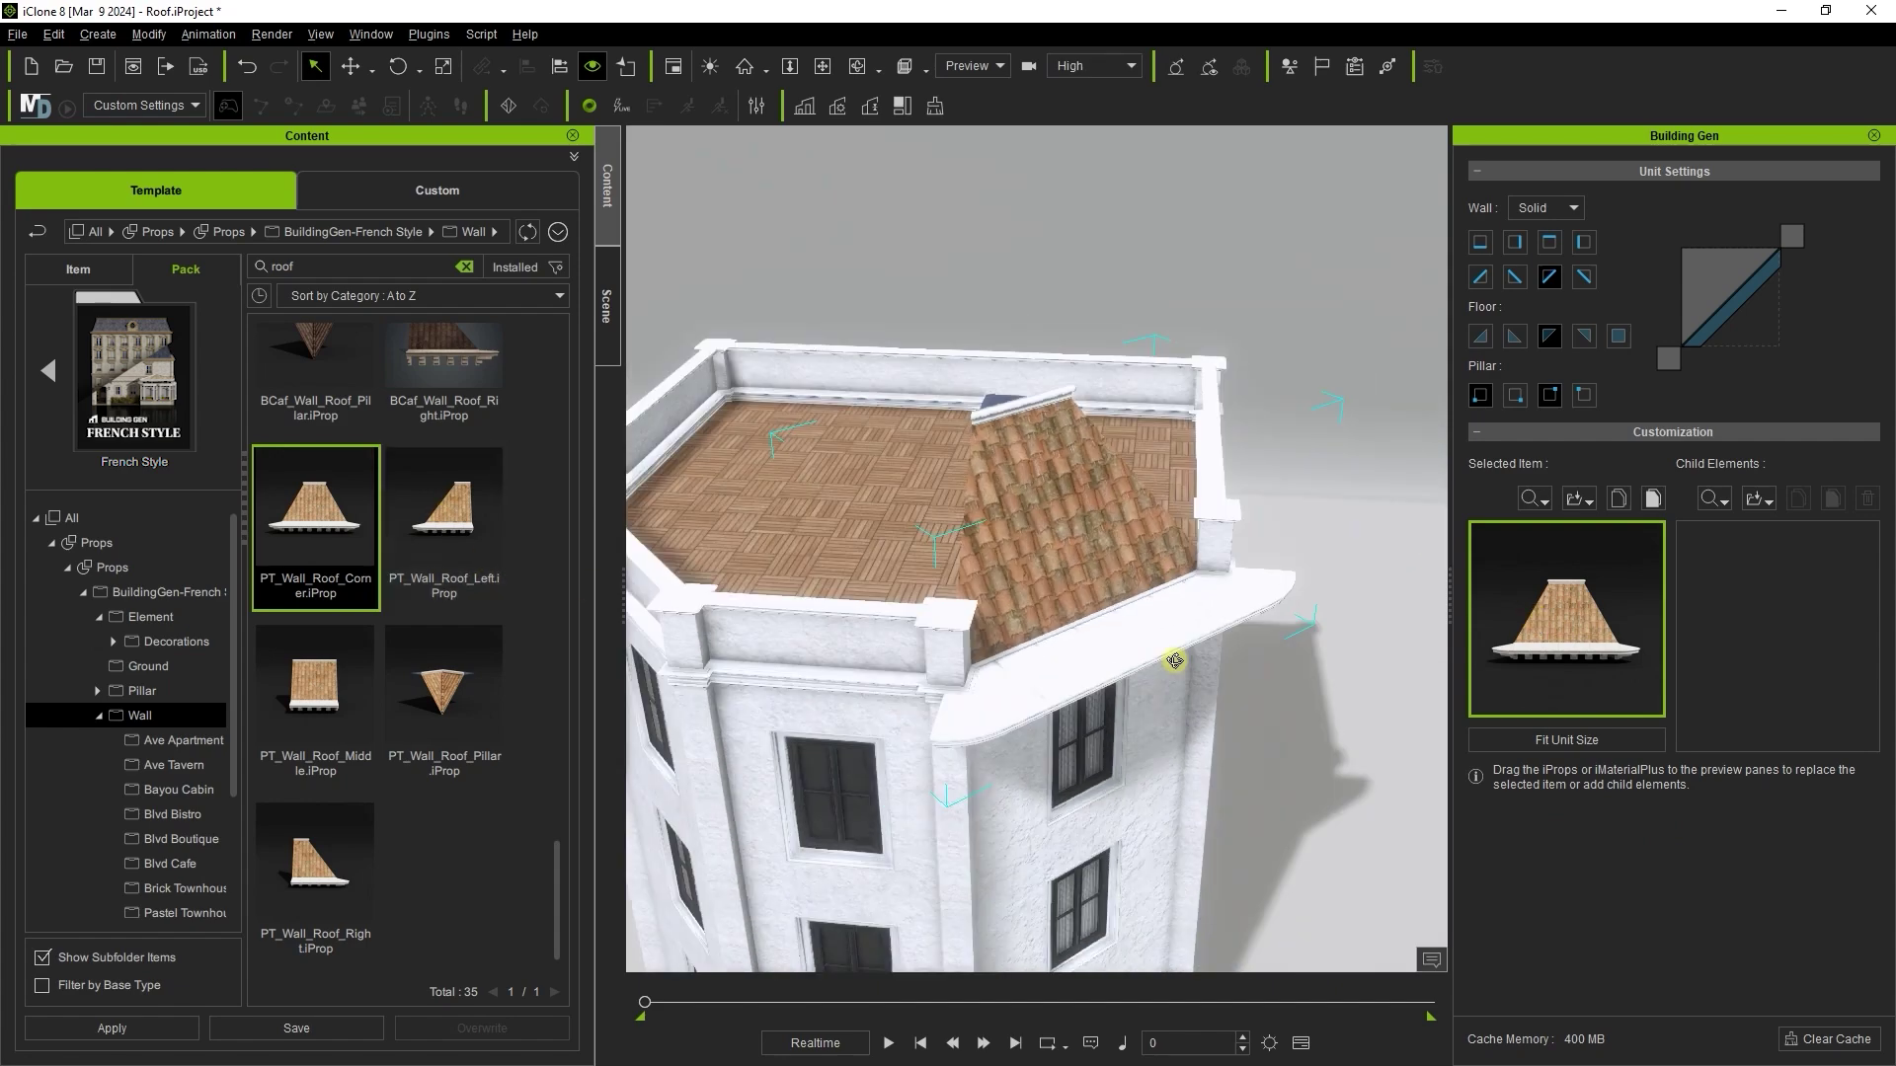
Replace the straight parapet section on iBuilding_001's roof with PT_Wall_Roof_Middle.iProp
right_click_drag(1176, 660, 1265, 614)
left_click(1018, 622)
left_click_drag(292, 698, 1568, 654)
left_click(1165, 590)
right_click_drag(1165, 590, 1106, 563)
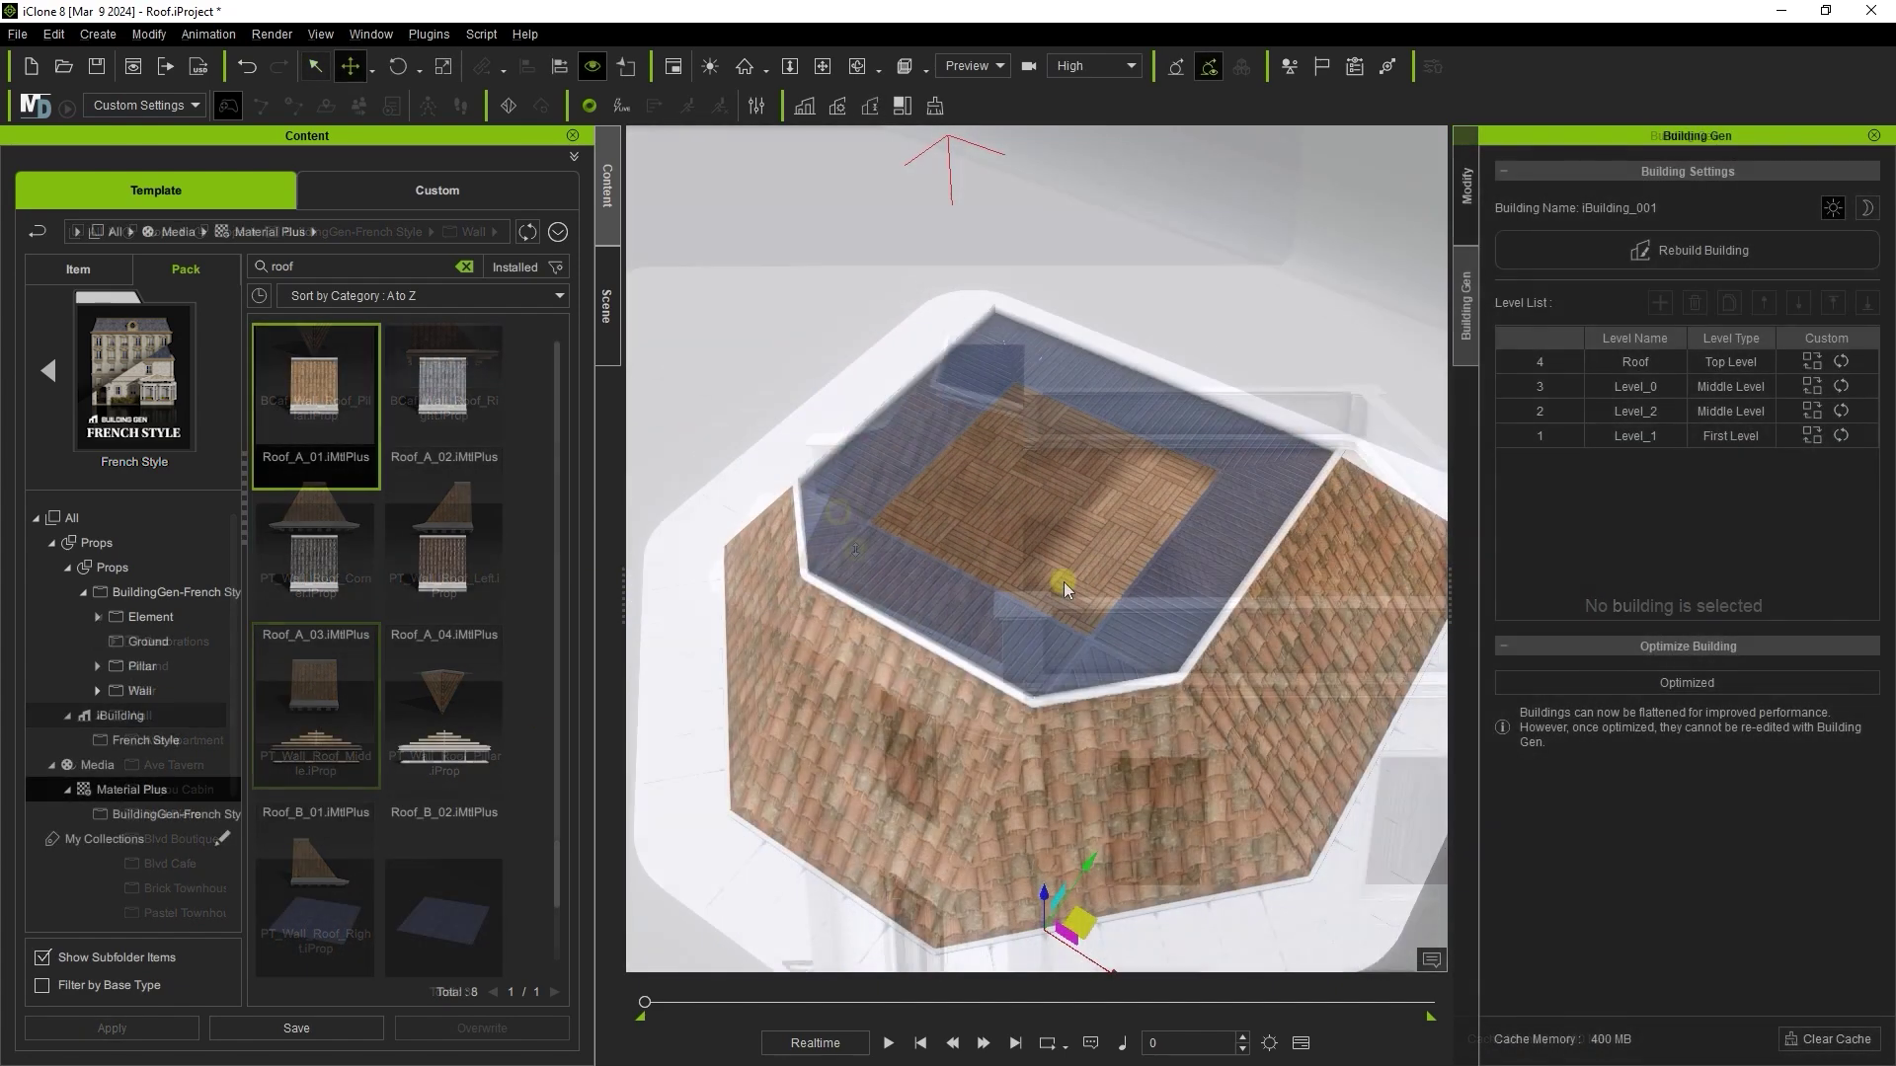
Select iBuilding_001's wooden roof floor and raise it to the level of the tiled roof's upper rim
left_click(1063, 583)
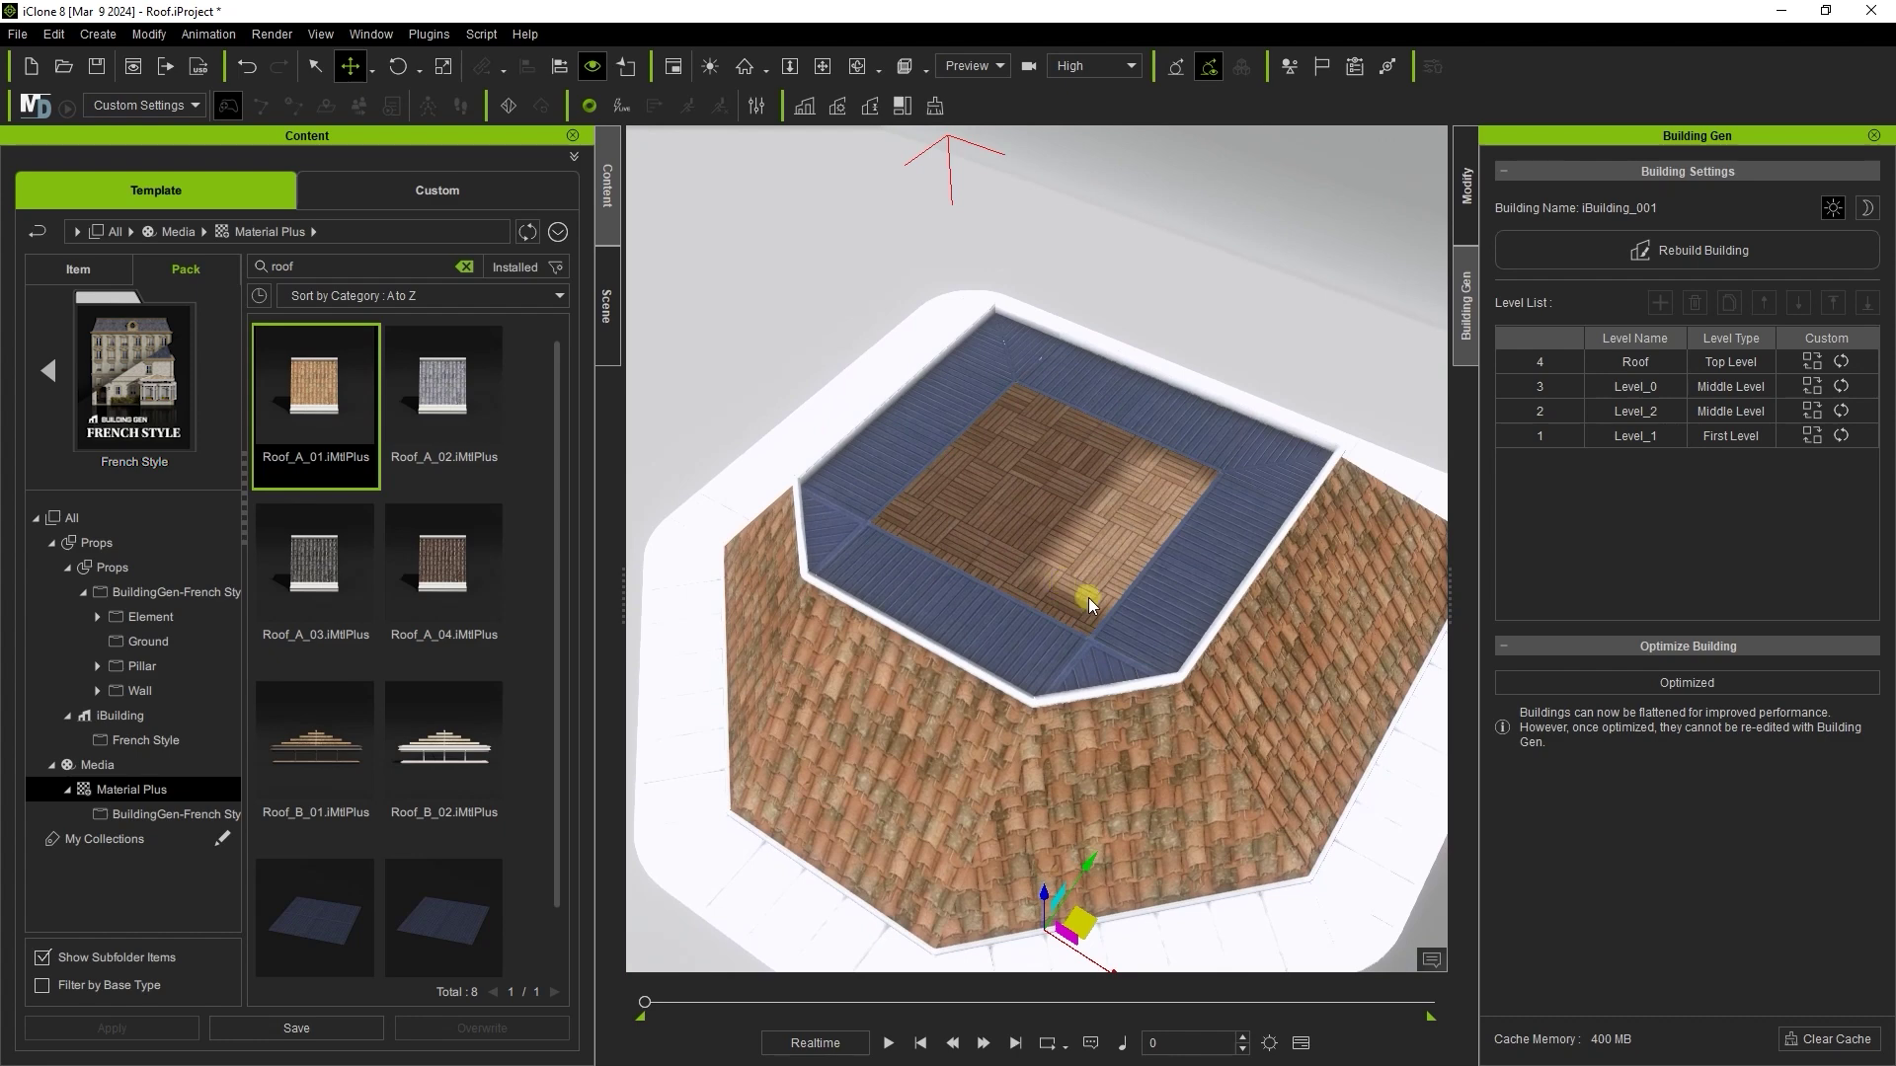
left_click(1089, 594)
right_click_drag(1373, 622, 1069, 598)
left_click_drag(1045, 507, 1045, 387)
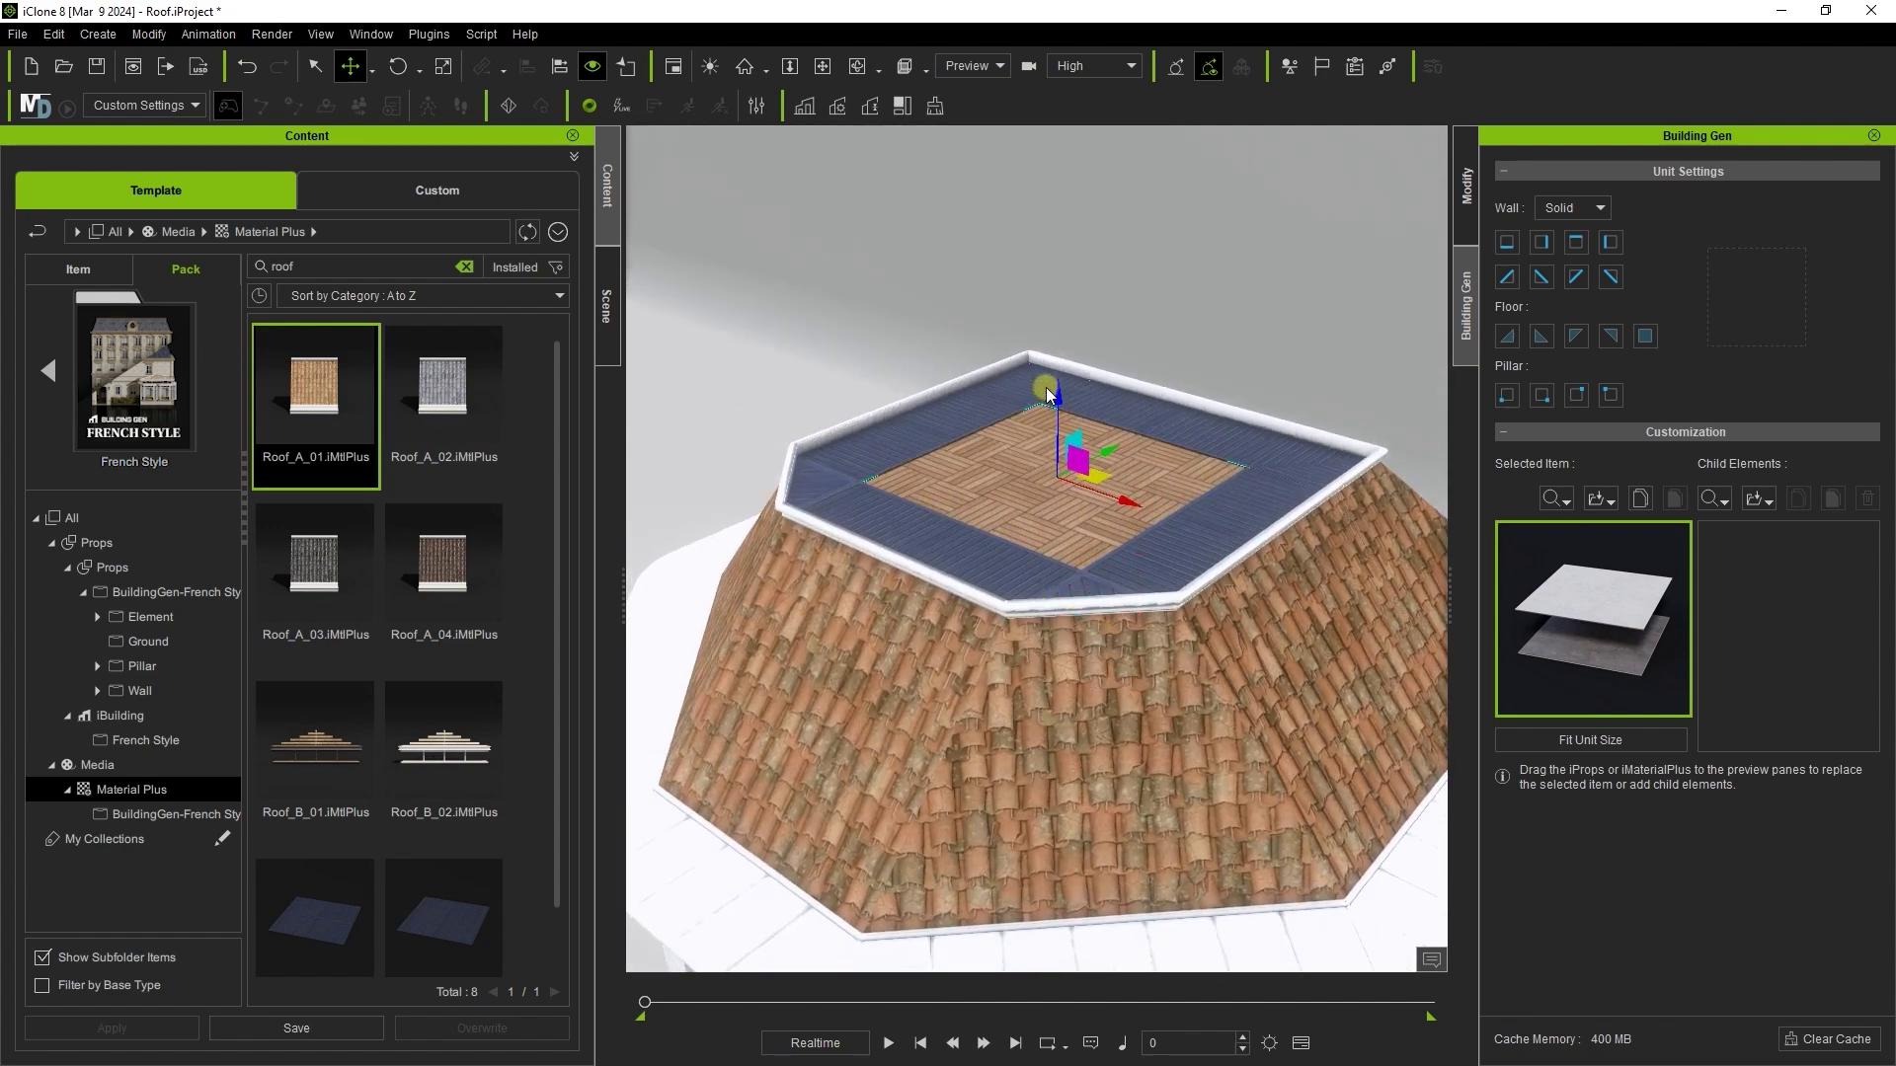
left_click(1050, 449)
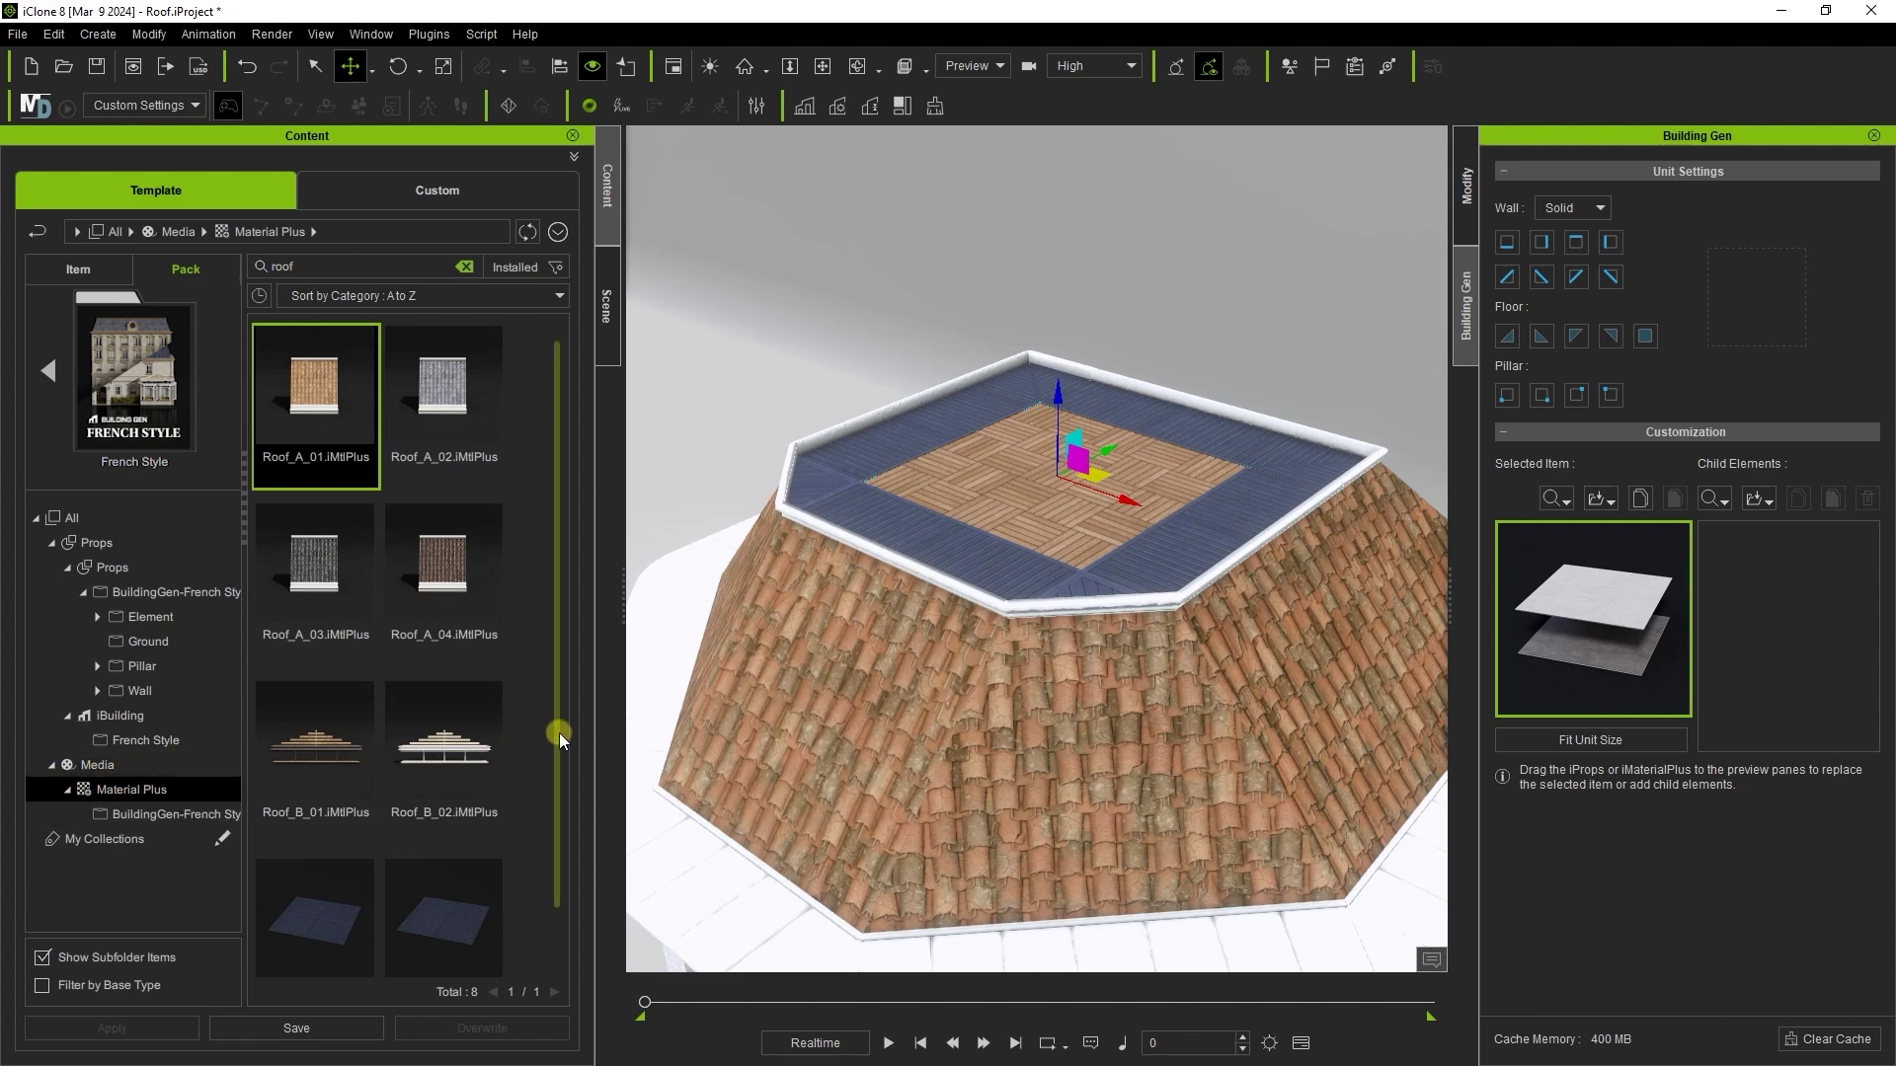
Apply the Roof_Floor_02.iMtlPlus material to the raised roof floor
left_click_drag(559, 733, 559, 789)
left_click(484, 865)
left_click_drag(440, 879, 1027, 499)
left_click(326, 79)
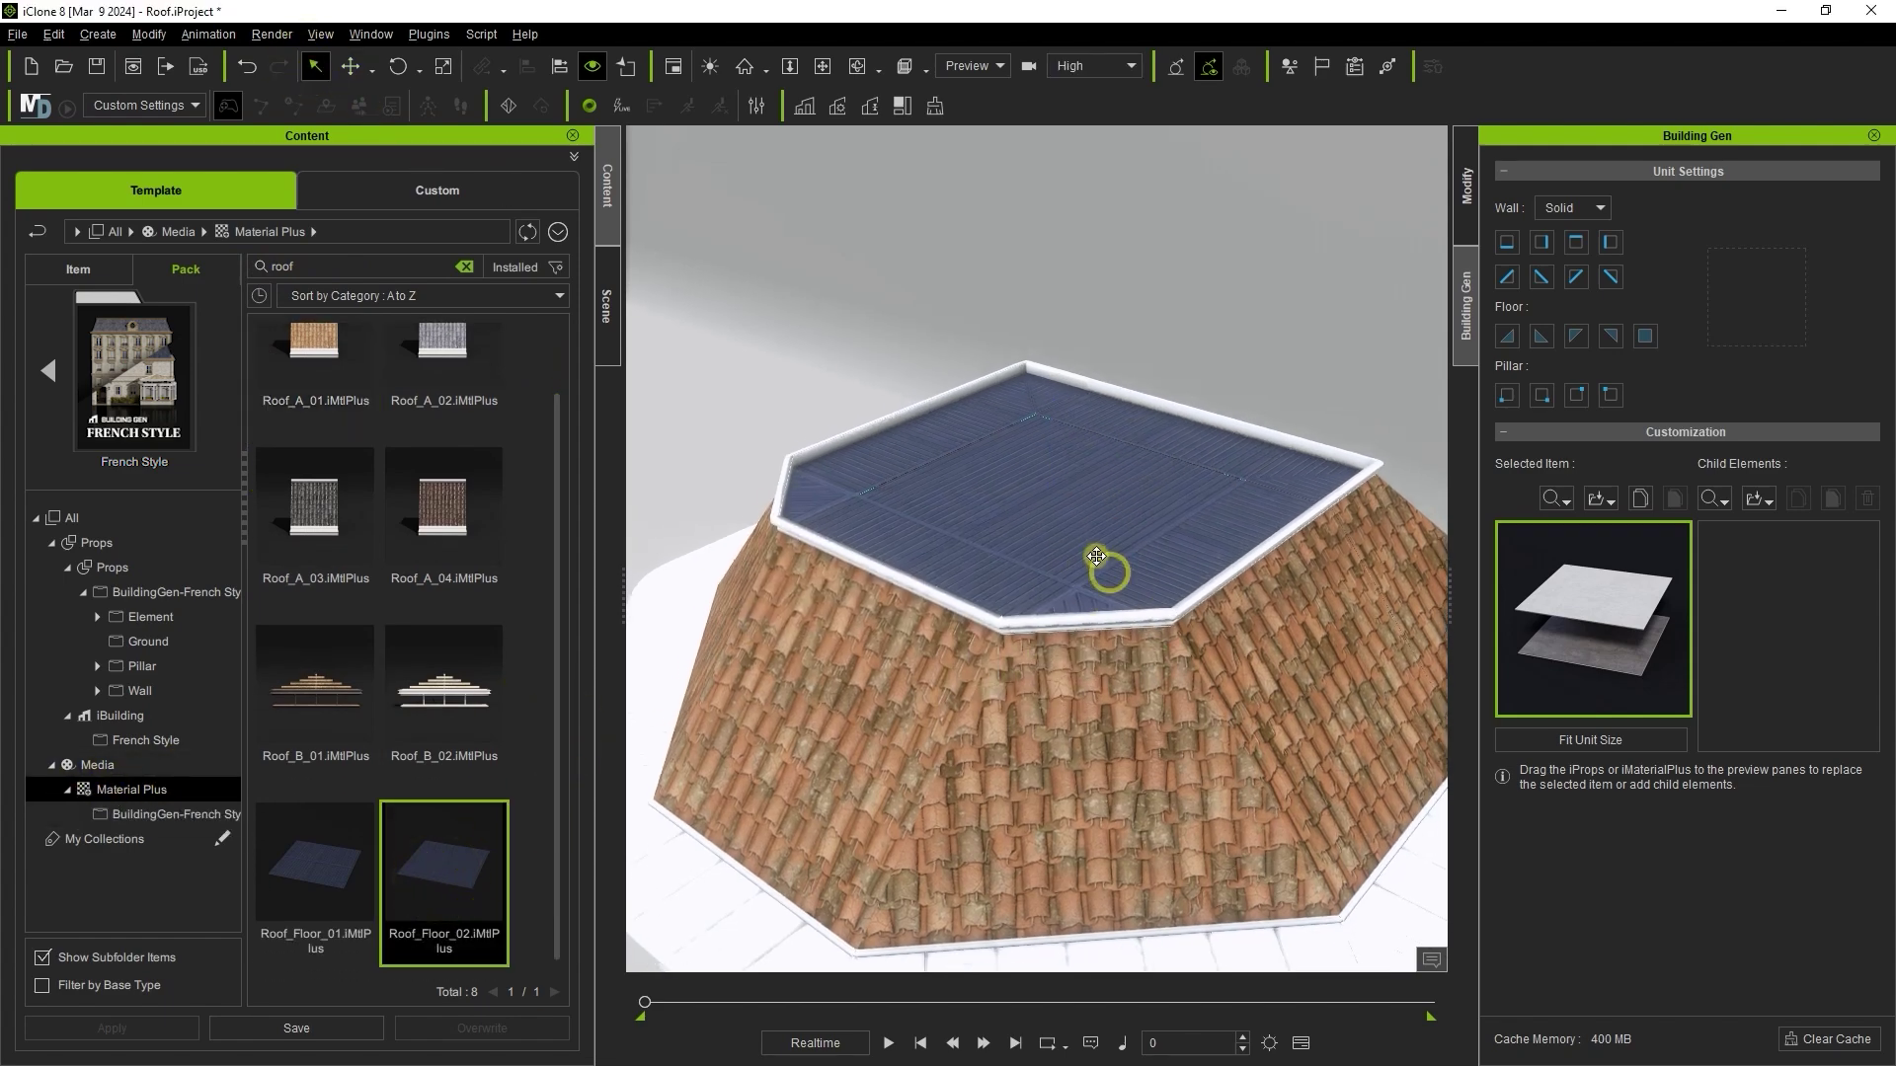
right_click_drag(1113, 563, 1134, 559)
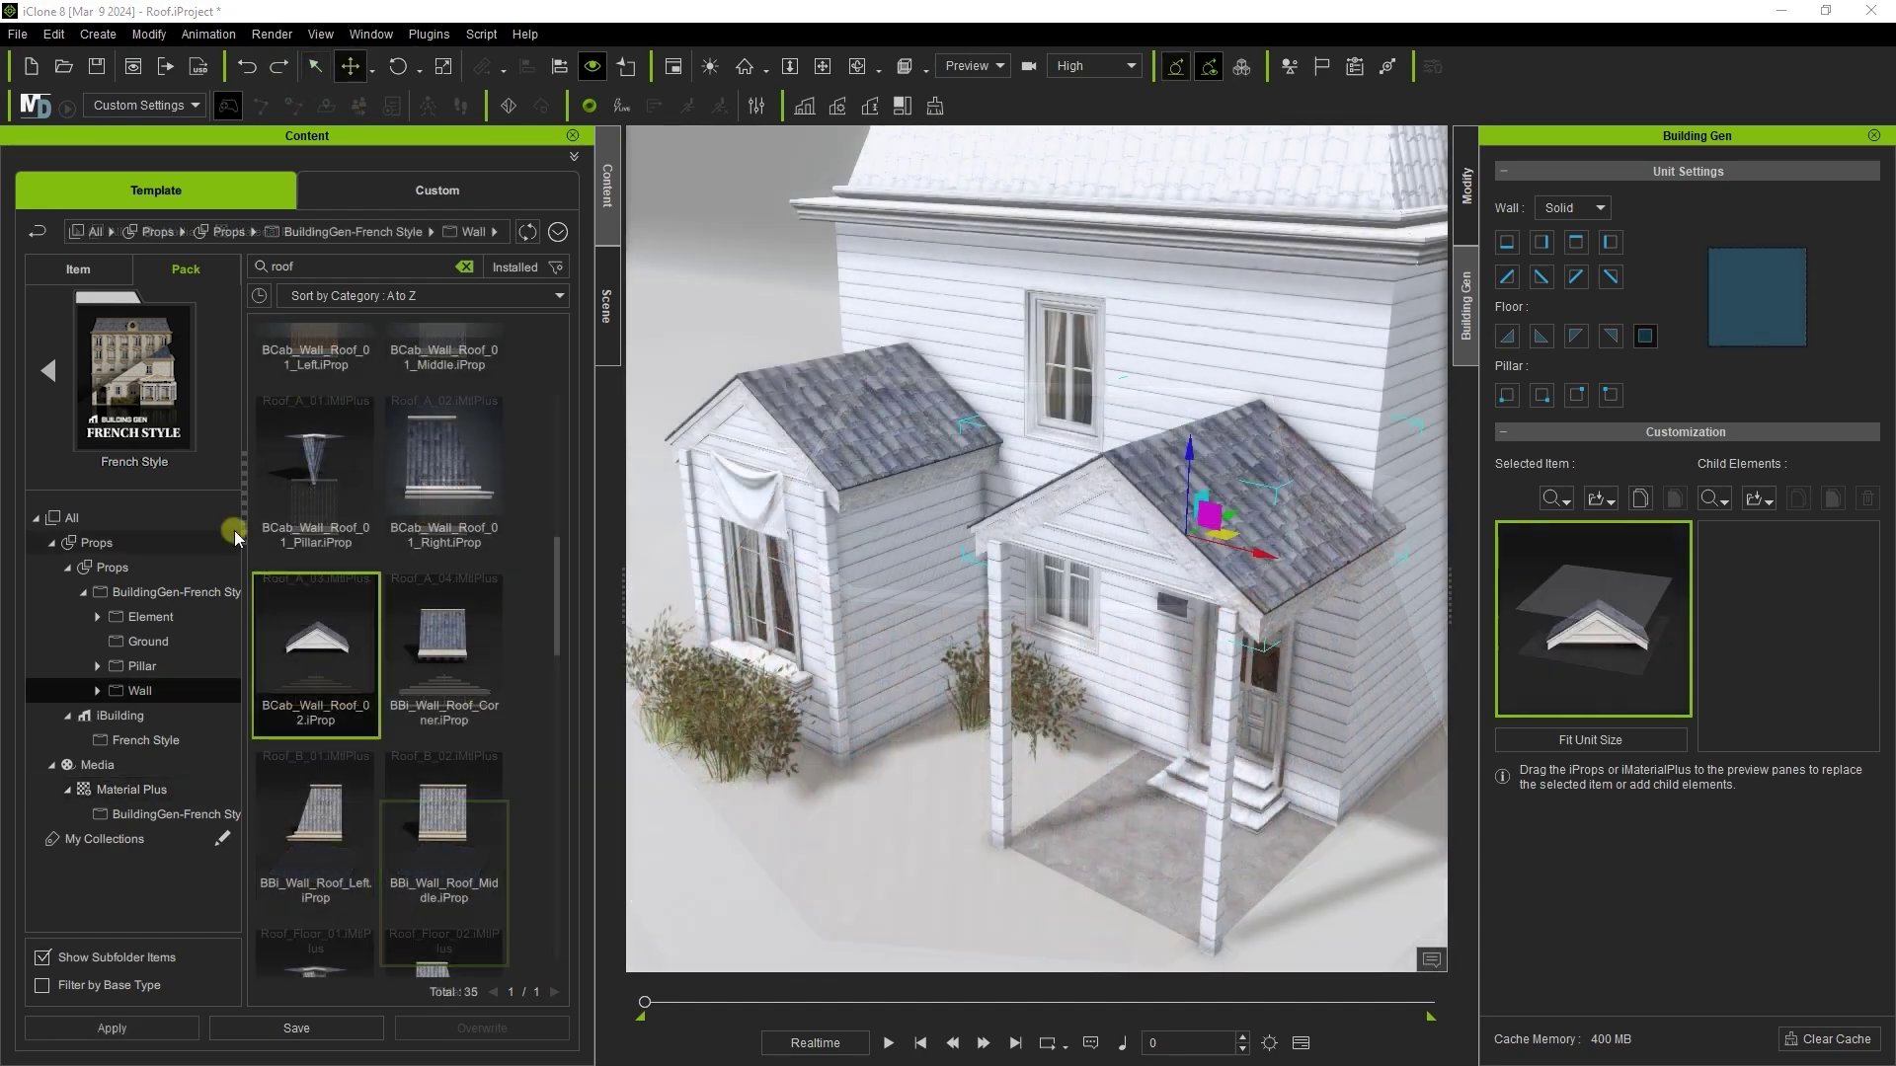
Try the Roof_A_01, Roof_A_03 and Roof_A_04 materials on the porch's gabled roof, finishing with Roof_A_02.iMtlPlus
right_click_drag(1255, 593, 1128, 564)
left_click_drag(1206, 521, 1111, 567)
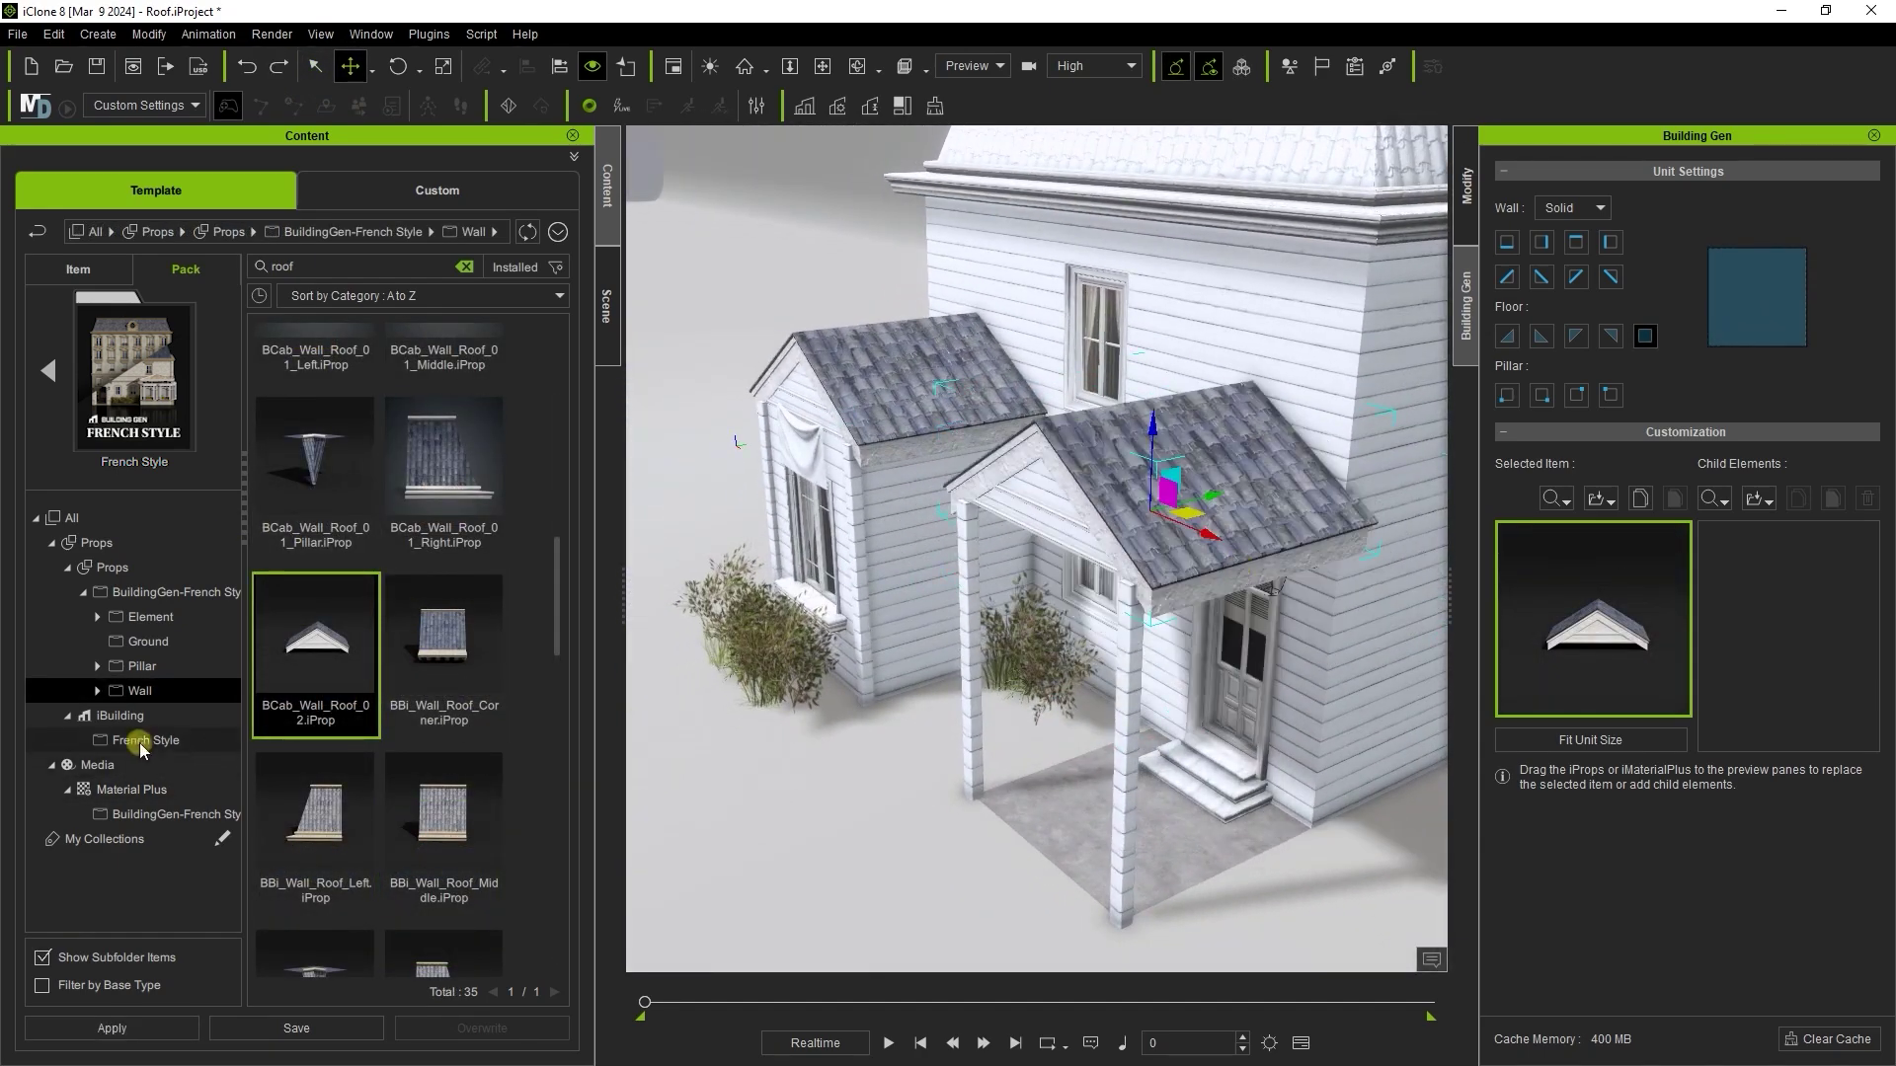
left_click(131, 789)
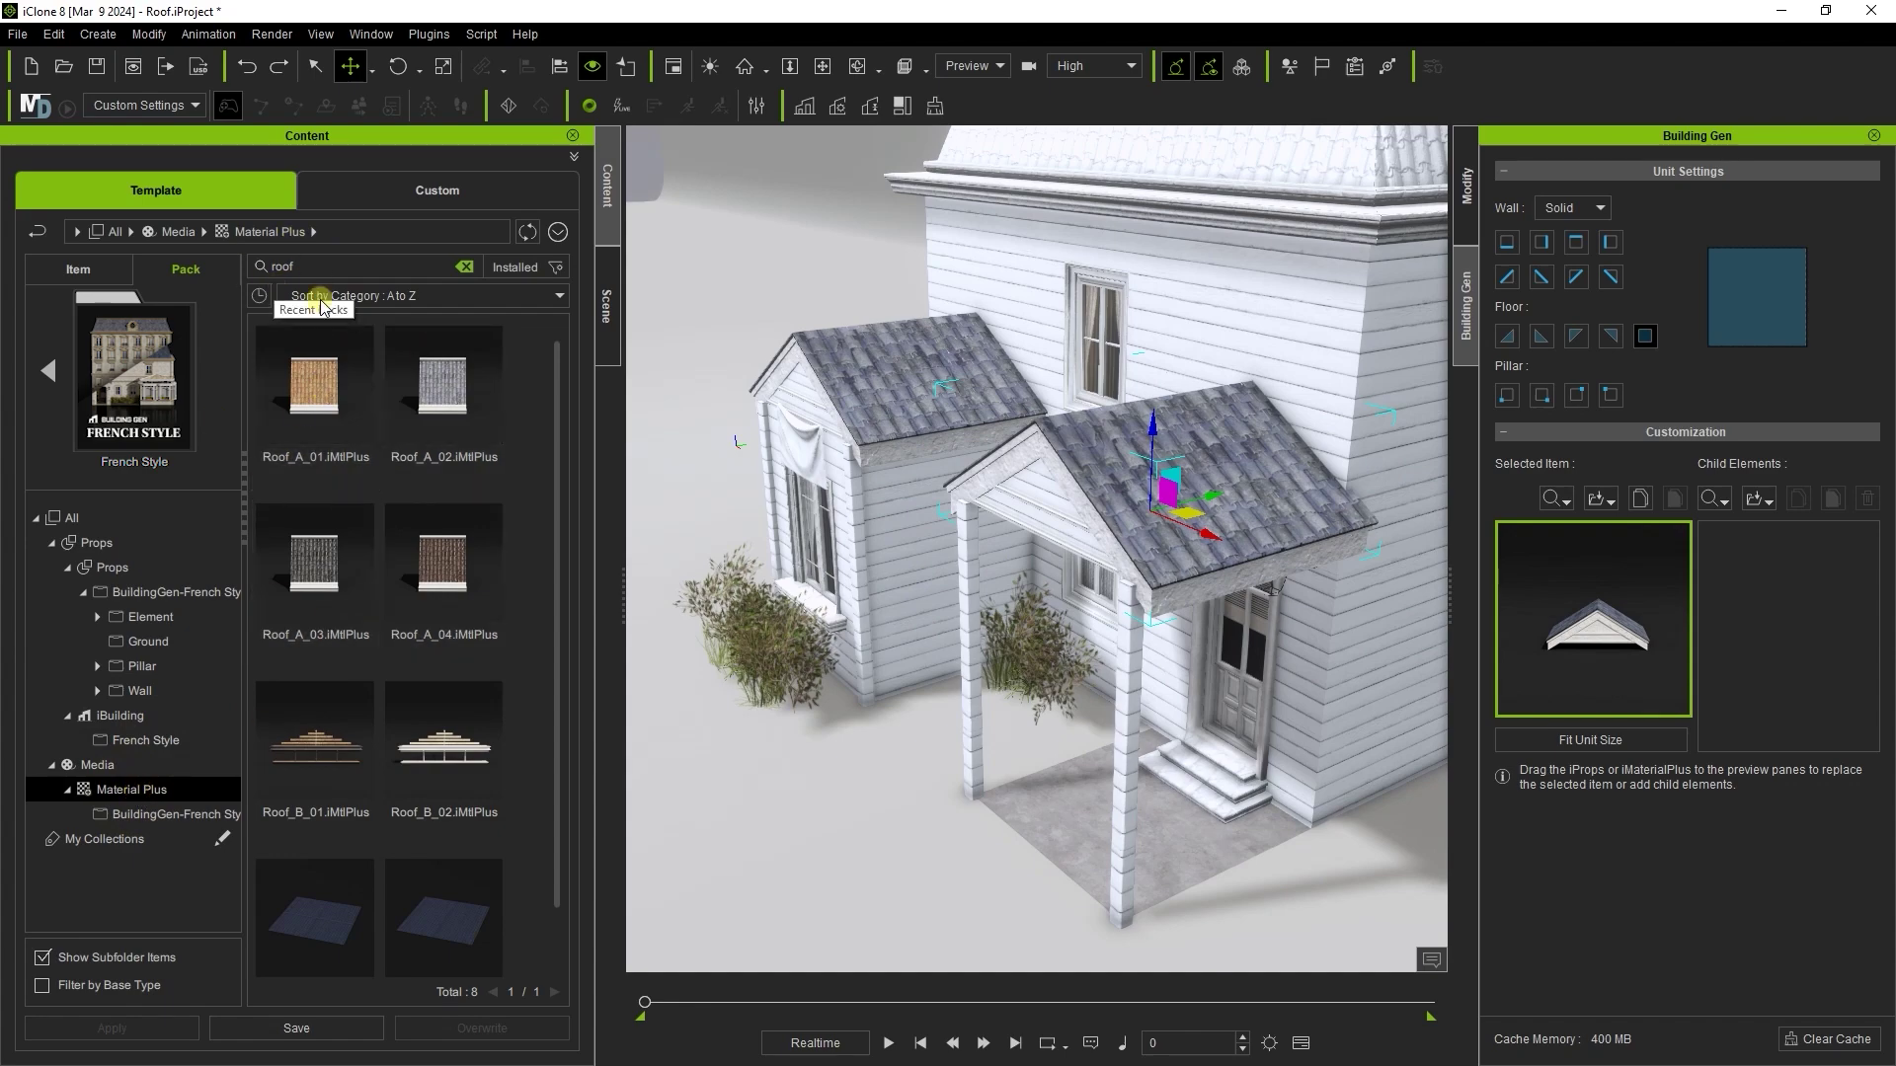
left_click_drag(314, 380, 1585, 618)
left_click_drag(314, 573, 1624, 635)
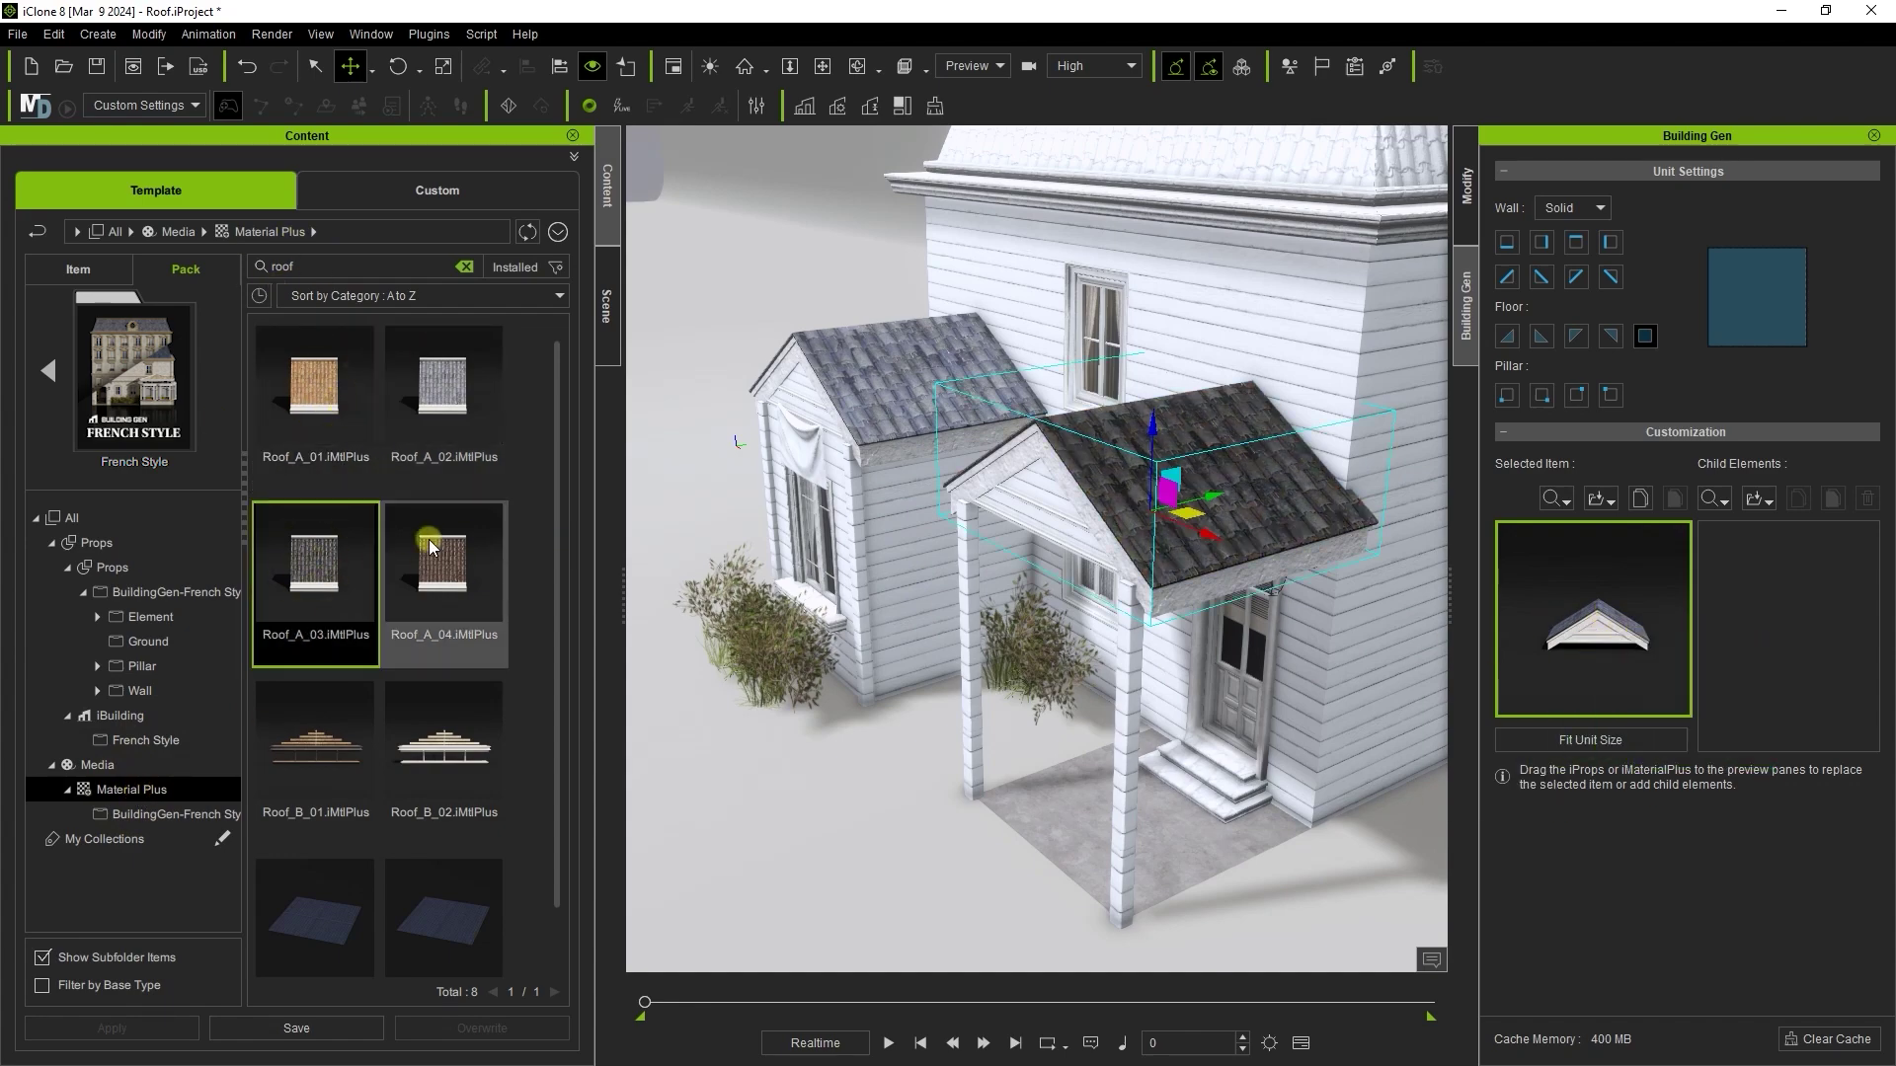
left_click_drag(429, 553, 1620, 622)
left_click_drag(444, 395, 1618, 630)
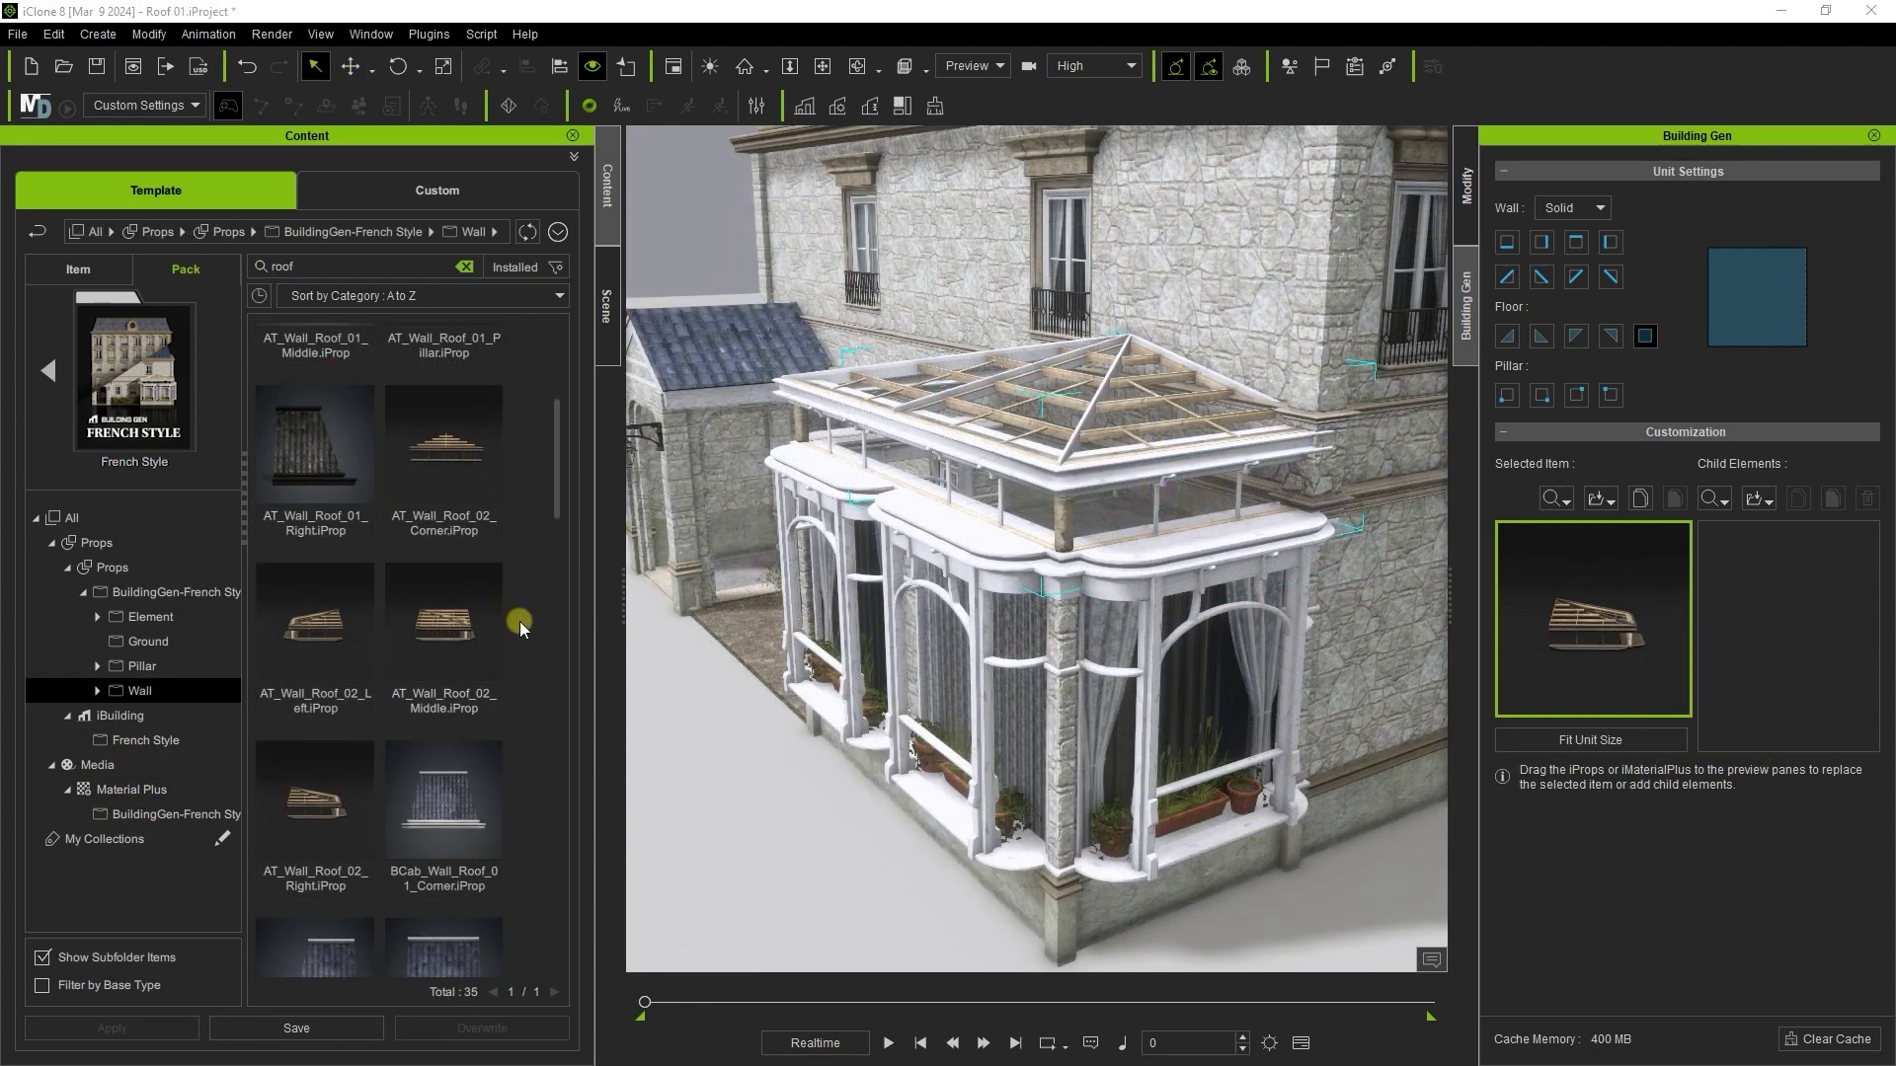
Pick AT_Wall_Roof_02_Right.iProp and examine the timber-framed glass roof over the conservatory from closer up
left_click(316, 780)
right_click_drag(1090, 481, 1238, 587)
scroll(1143, 448, "up", 3)
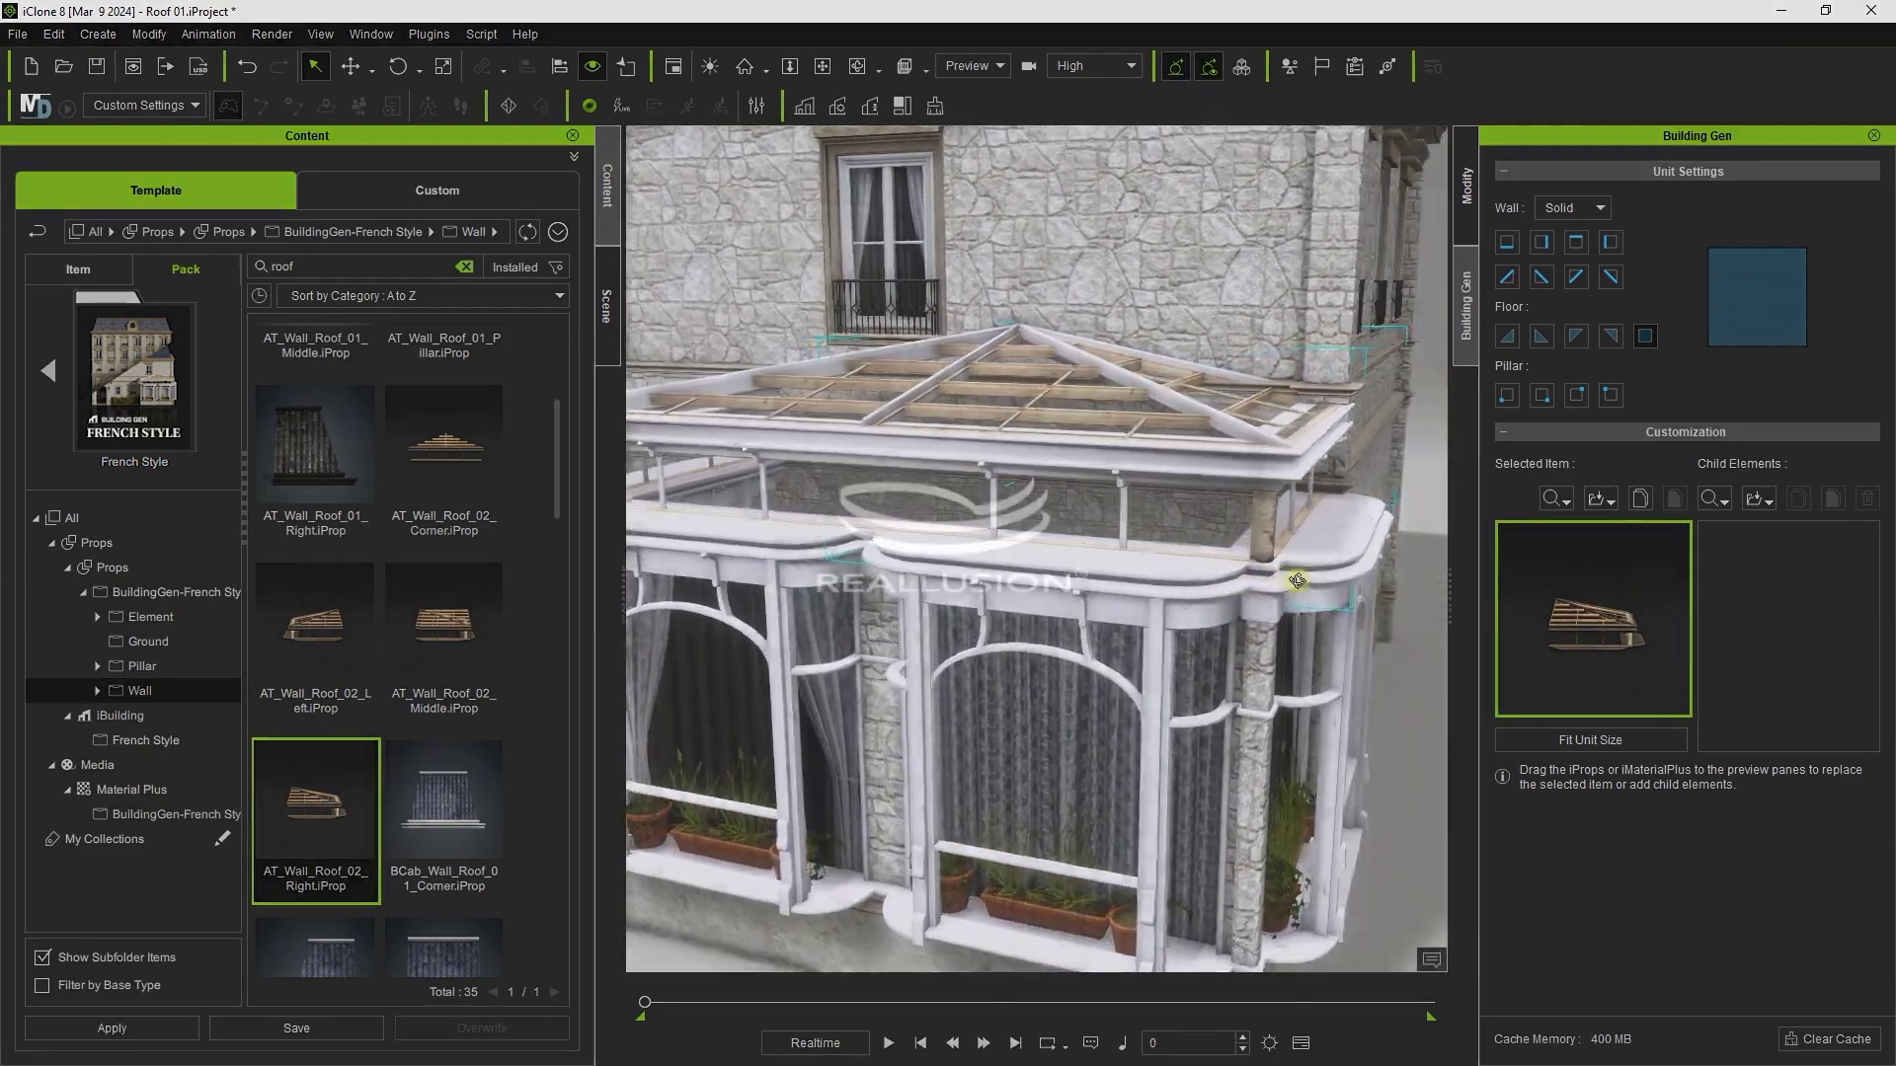